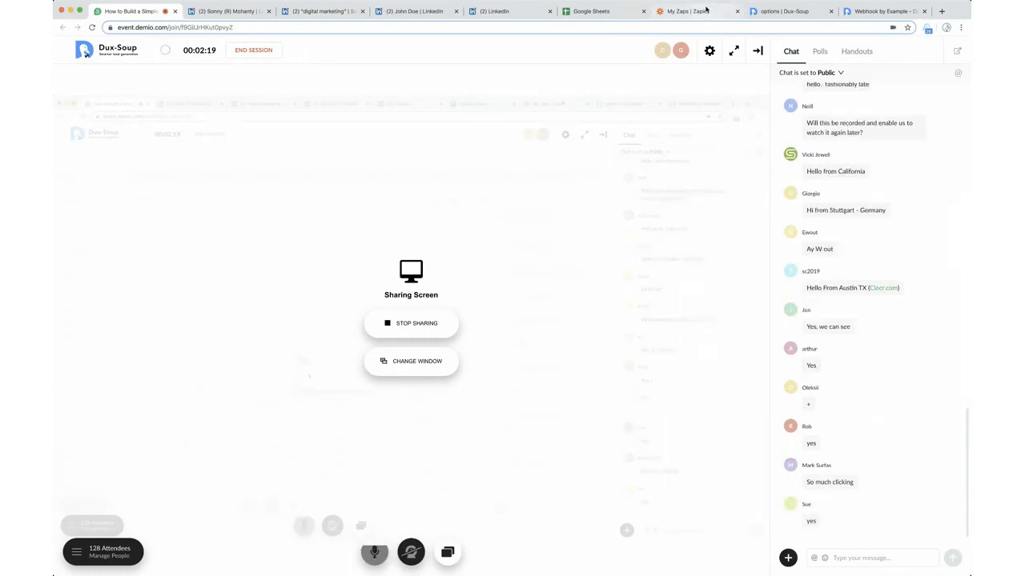
Switch to Google Sheets, create a blank spreadsheet and name it Demo Dash.
{"action": "left_click", "coordinate": [704, 11]}
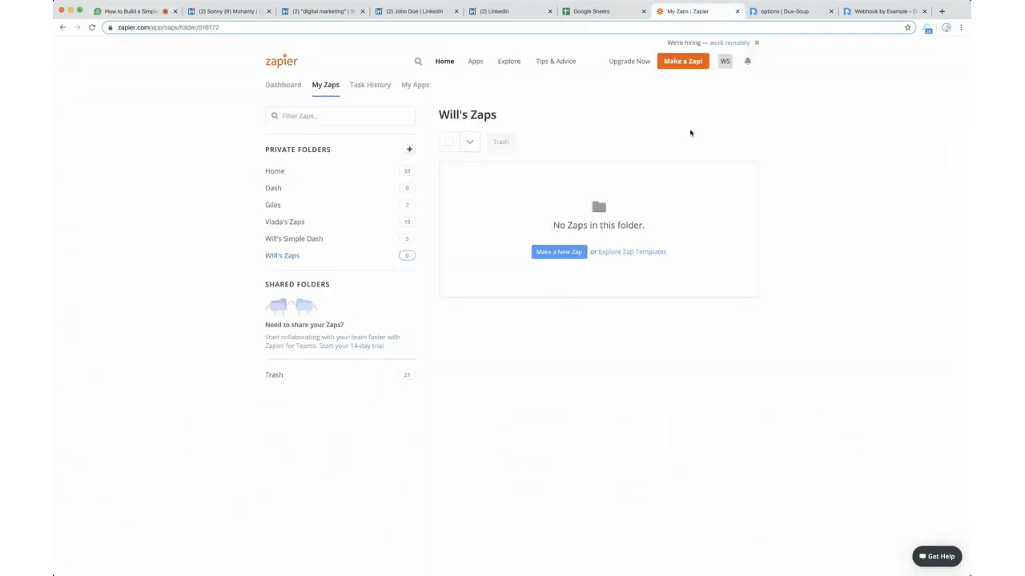
{"action": "left_click", "coordinate": [596, 12]}
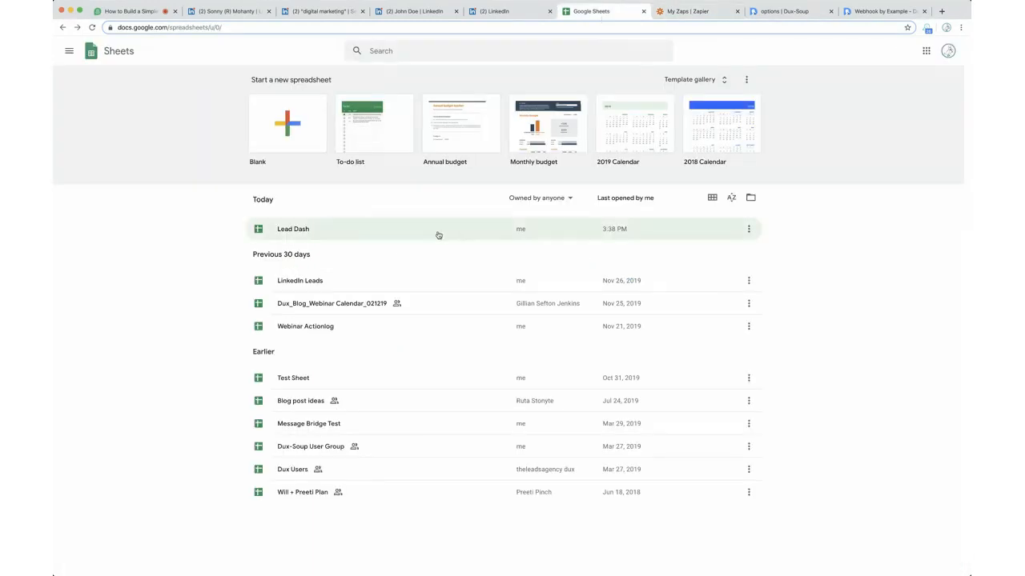
{"action": "left_click", "coordinate": [288, 126]}
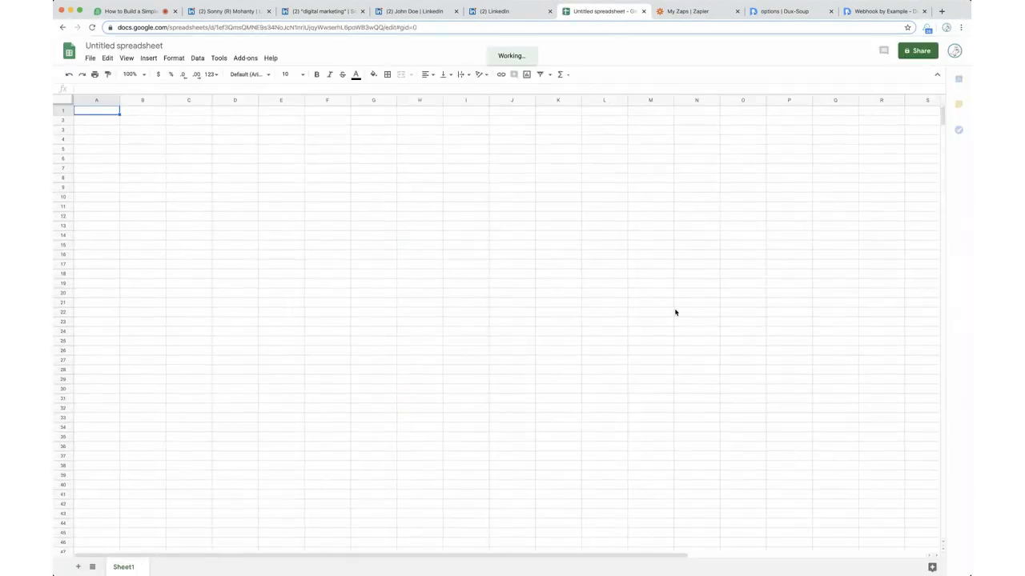
{"action": "left_click", "coordinate": [106, 44]}
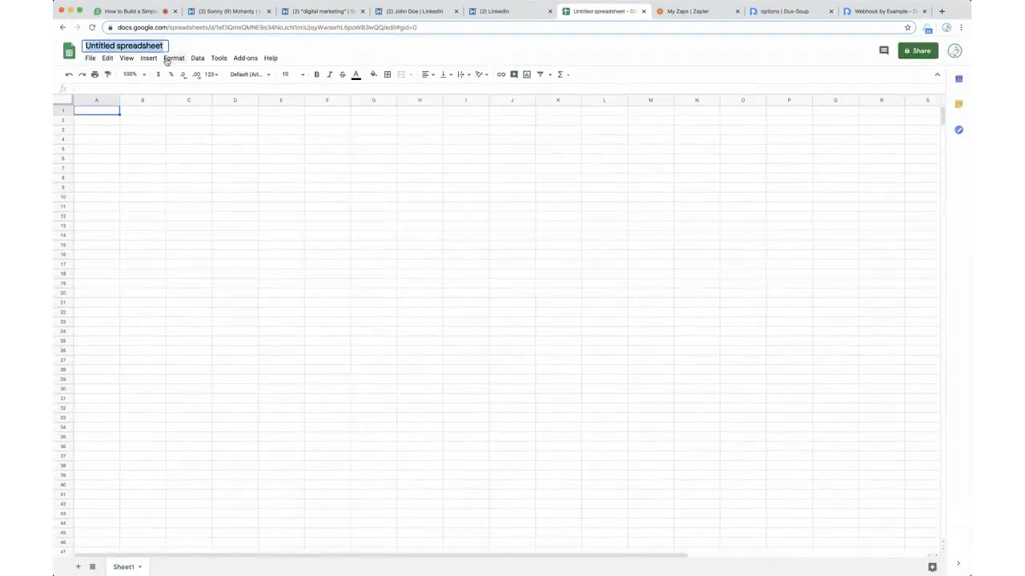
{"action": "type", "text": "Demo Dash"}
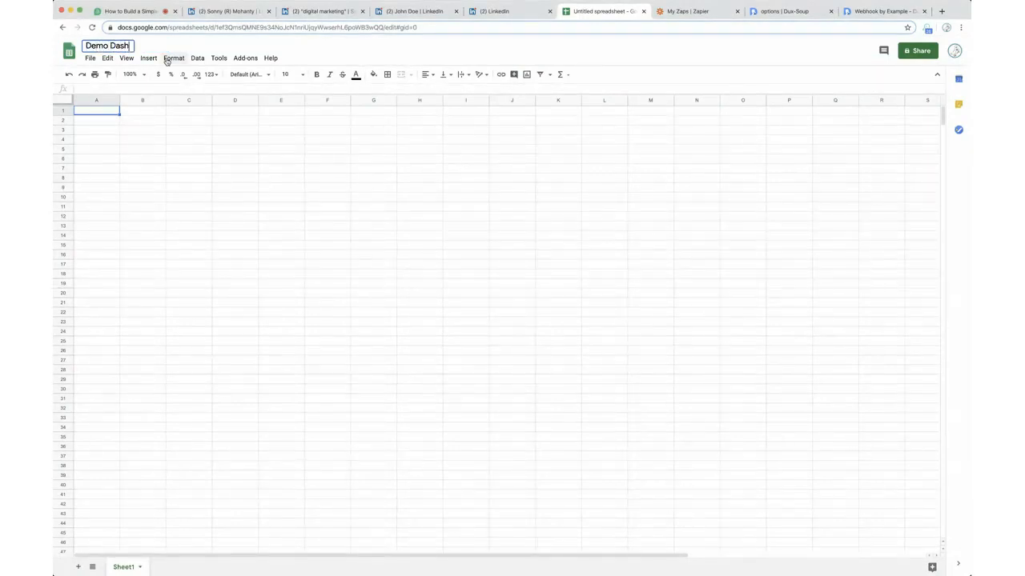
{"action": "key", "text": "Return"}
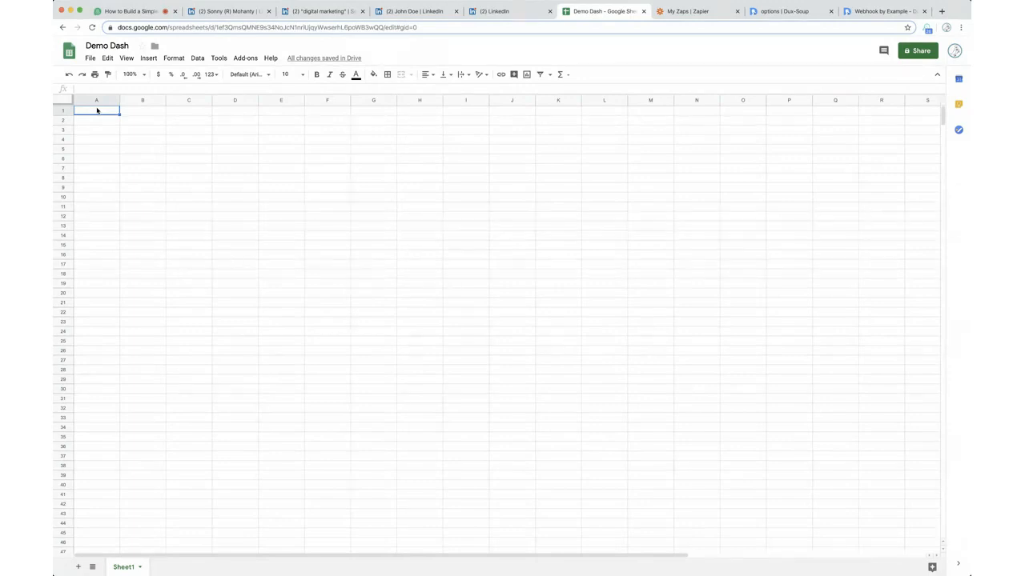
Enter the column headers added, id and url in cells A1 to C1.
{"action": "type", "text": "added"}
{"action": "key", "text": "Tab"}
{"action": "type", "text": "id"}
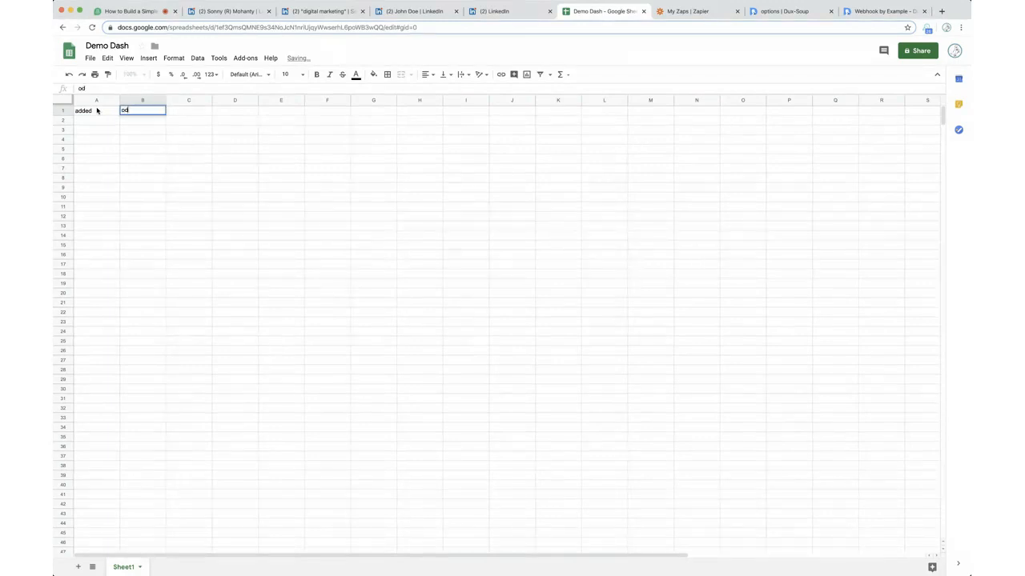
{"action": "key", "text": "Tab"}
{"action": "type", "text": "url"}
{"action": "key", "text": "Tab"}
Enter the column headers first name and last name in cells D1 and E1.
{"action": "type", "text": "First"}
{"action": "key", "text": "BackSpace"}
{"action": "key", "text": "BackSpace"}
{"action": "key", "text": "BackSpace"}
{"action": "key", "text": "BackSpace"}
{"action": "type", "text": "fist name"}
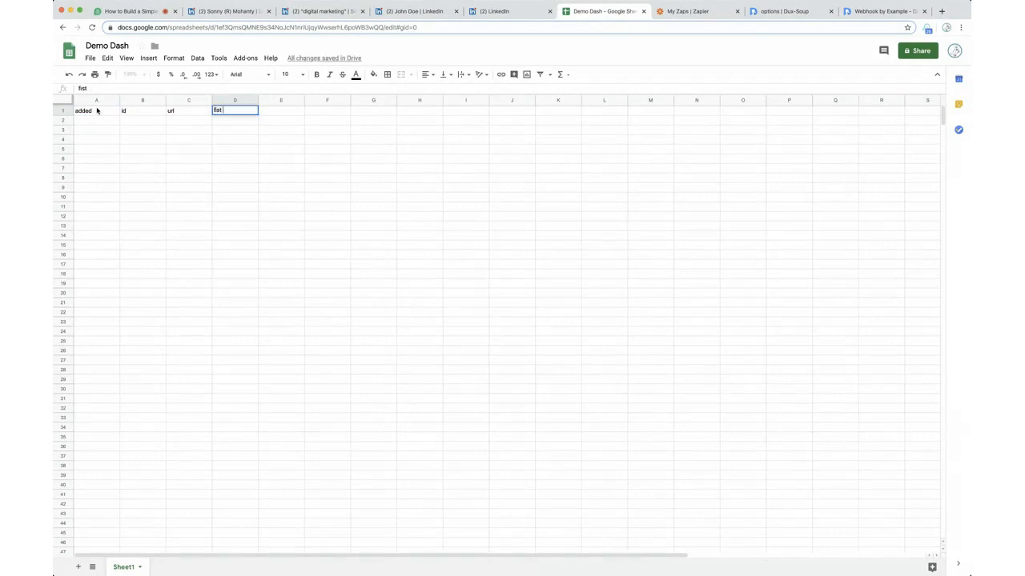
{"action": "key", "text": "Tab"}
{"action": "key", "text": "Left"}
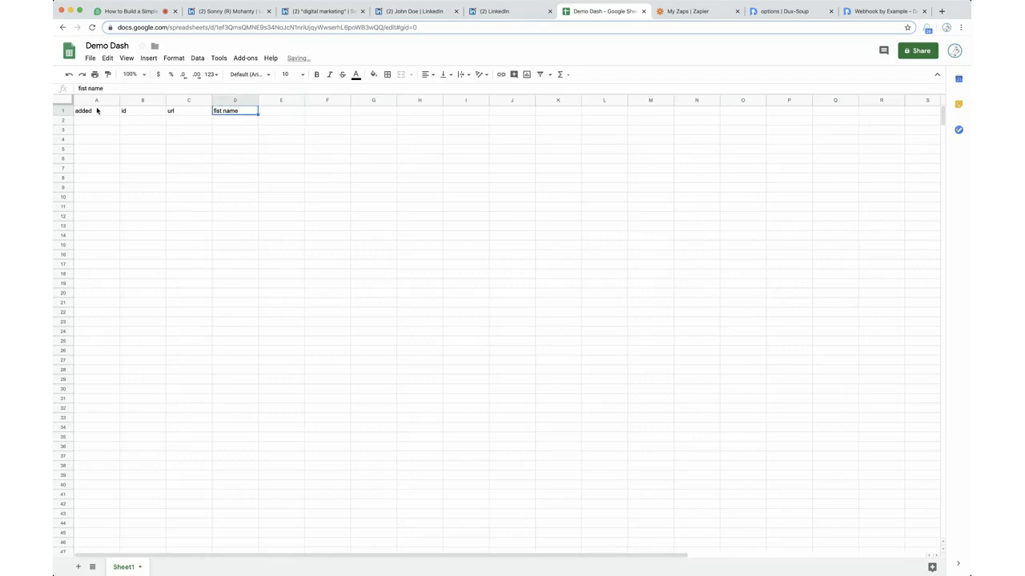
{"action": "type", "text": "first name"}
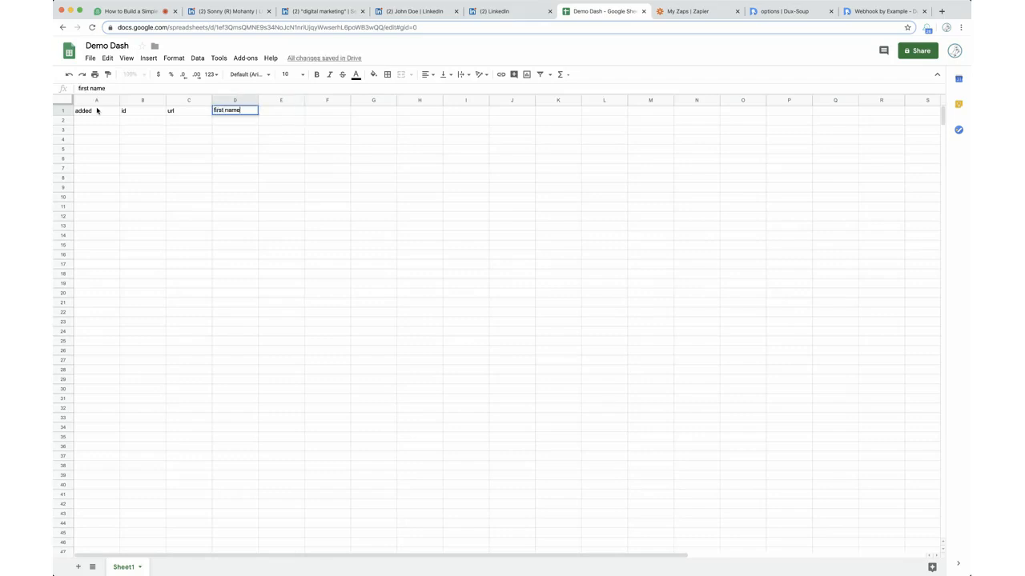
{"action": "key", "text": "Tab"}
{"action": "type", "text": "last"}
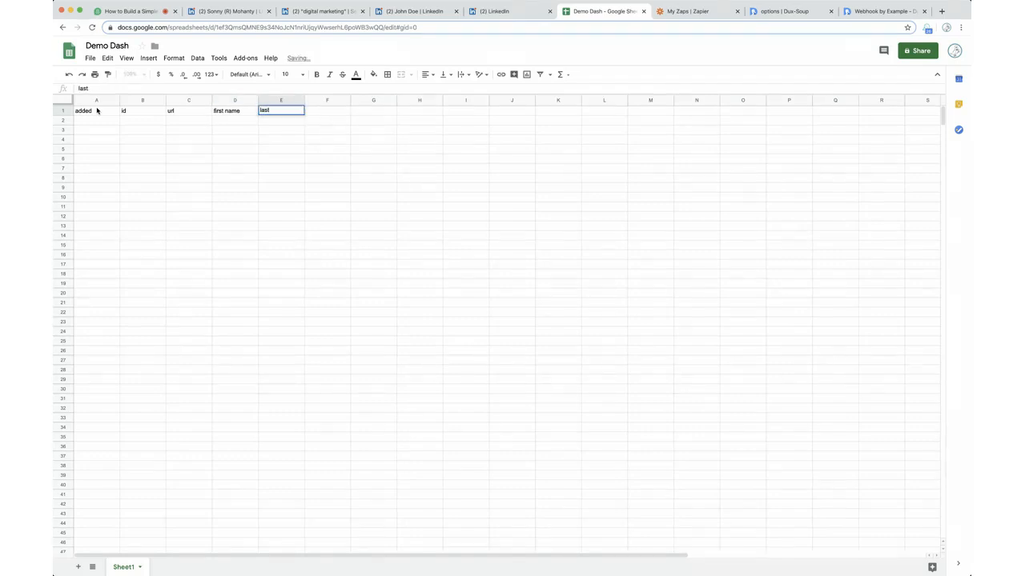
{"action": "type", "text": " name"}
{"action": "key", "text": "Tab"}
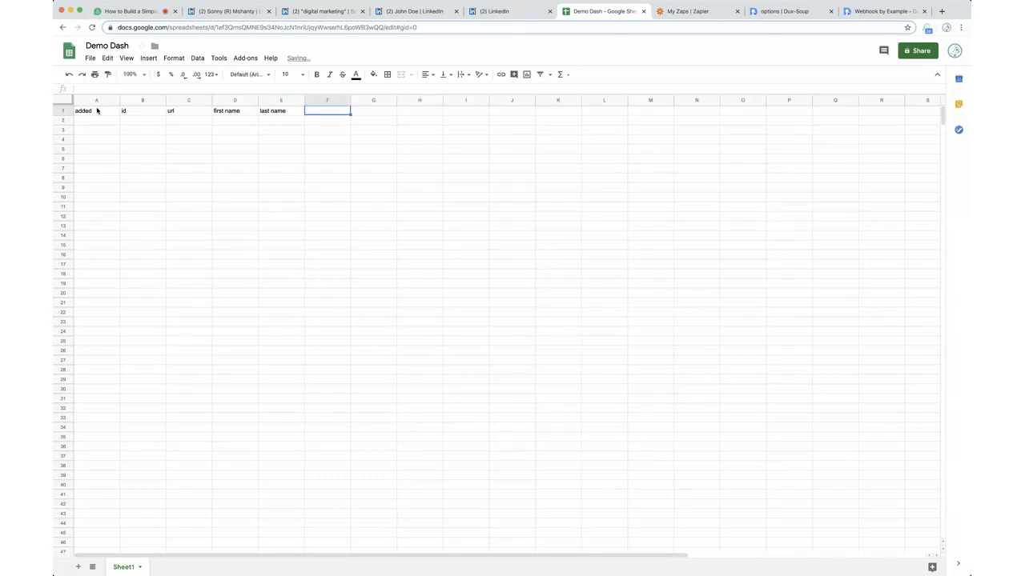
Enter the column headers invited, accepted and followup in cells F1 to H1.
{"action": "type", "text": "v"}
{"action": "key", "text": "BackSpace"}
{"action": "type", "text": "invite"}
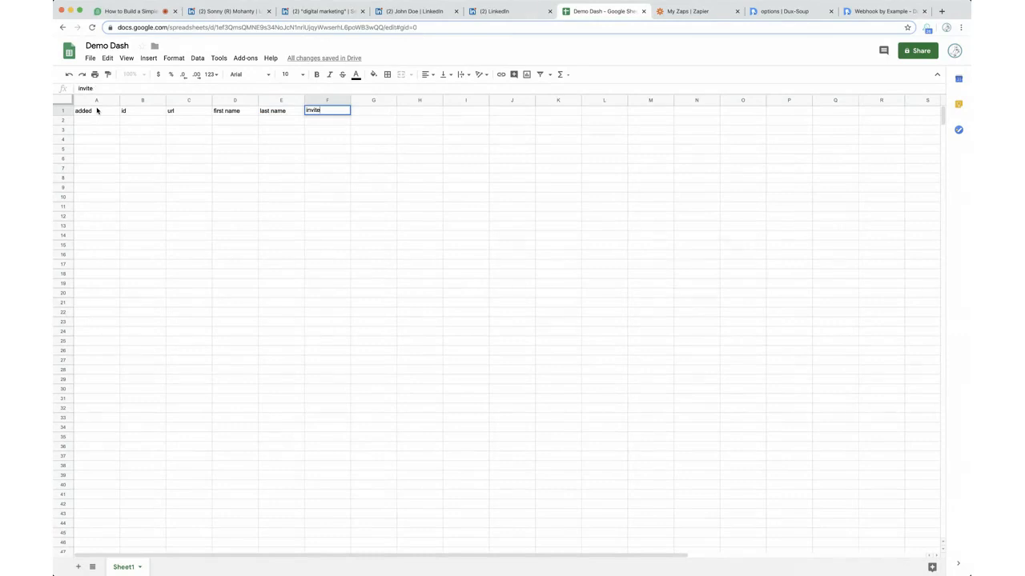
{"action": "type", "text": "d"}
{"action": "key", "text": "Tab"}
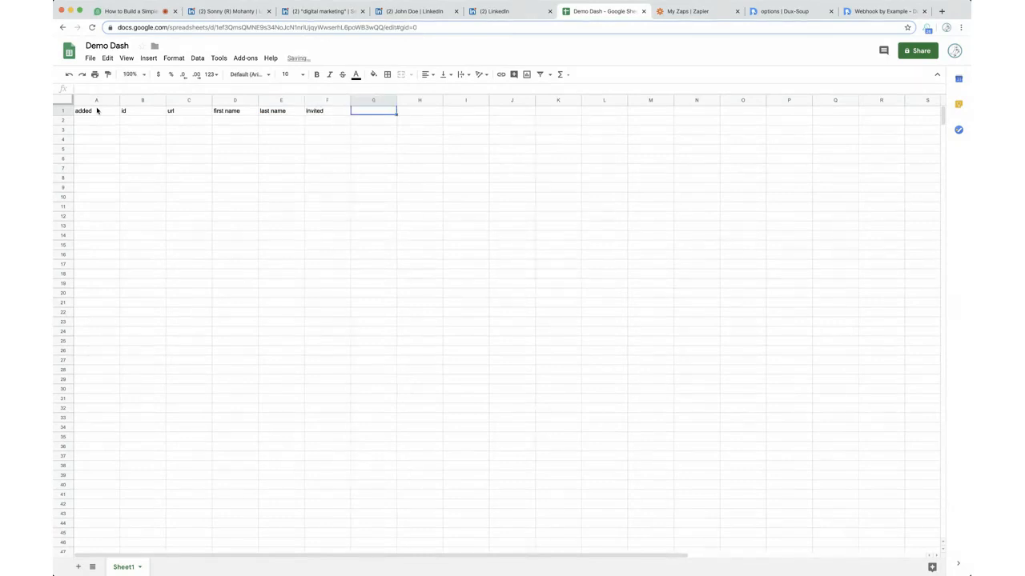
{"action": "type", "text": "accepted"}
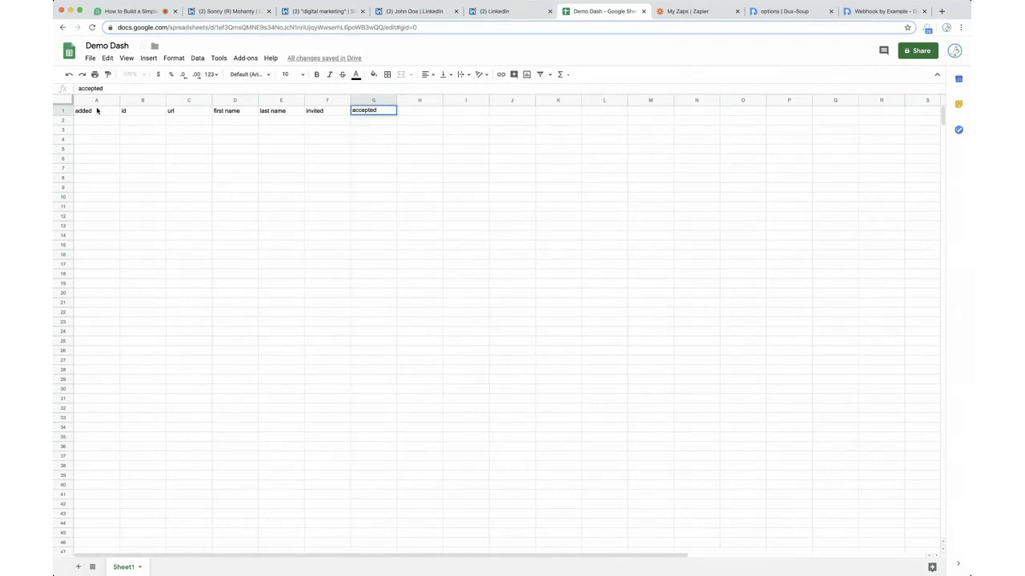
{"action": "key", "text": "Tab"}
{"action": "type", "text": "foll"}
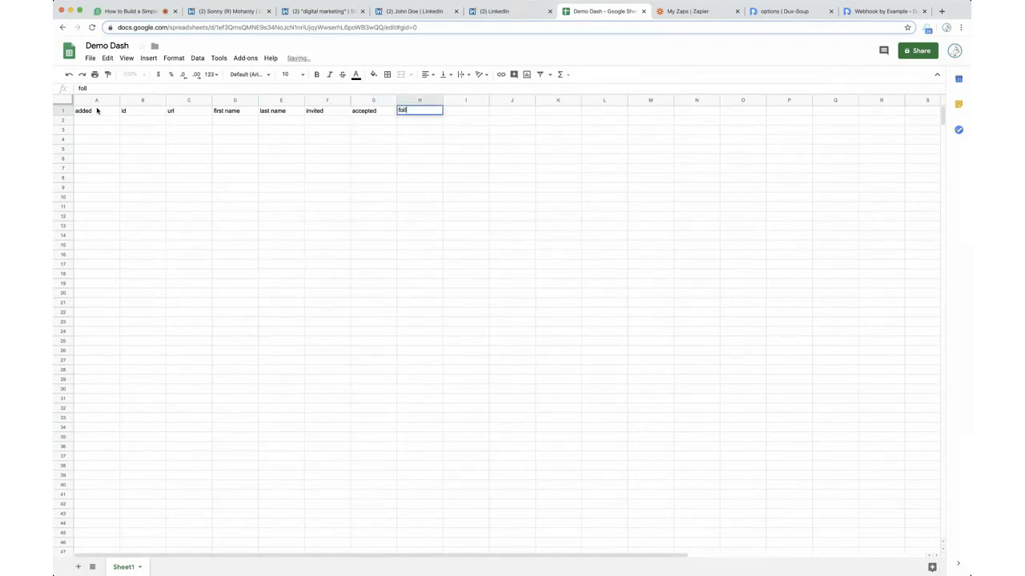
{"action": "type", "text": "owup"}
{"action": "key", "text": "Tab"}
Enter the column headers responded, response text and response url in cells I1 to K1.
{"action": "type", "text": "res"}
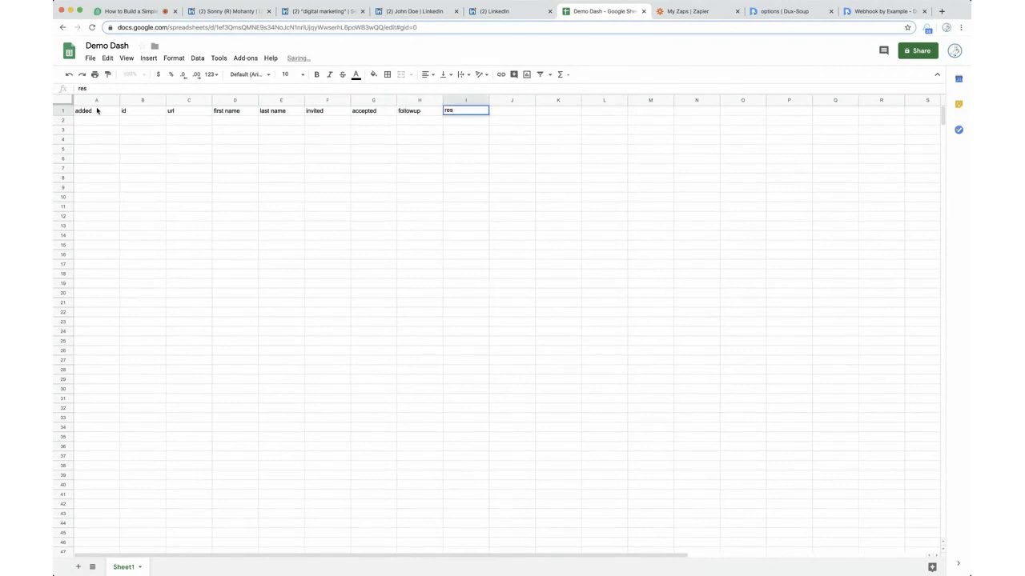
{"action": "type", "text": "ponded"}
{"action": "key", "text": "Tab"}
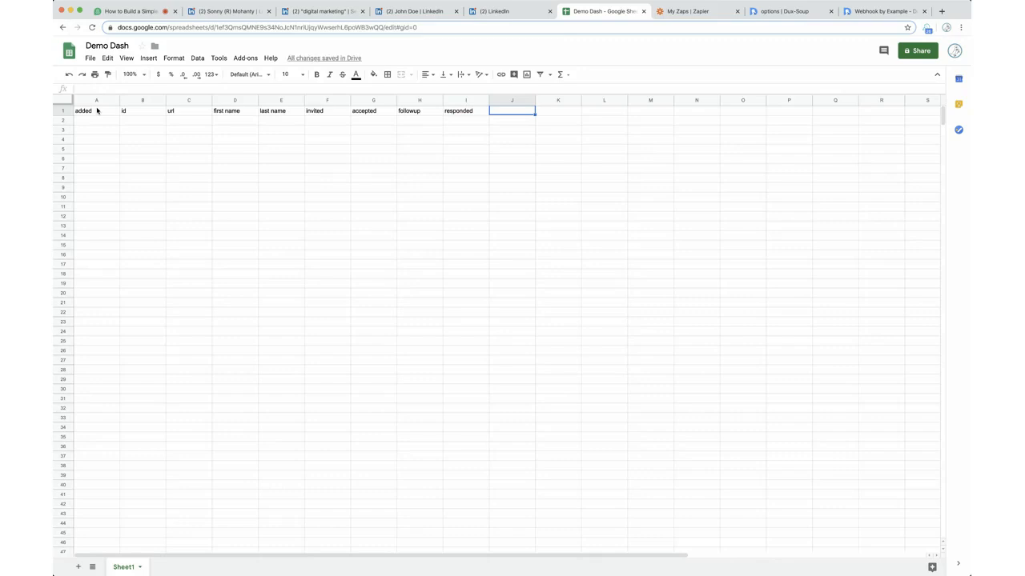
{"action": "type", "text": "response text"}
{"action": "key", "text": "Tab"}
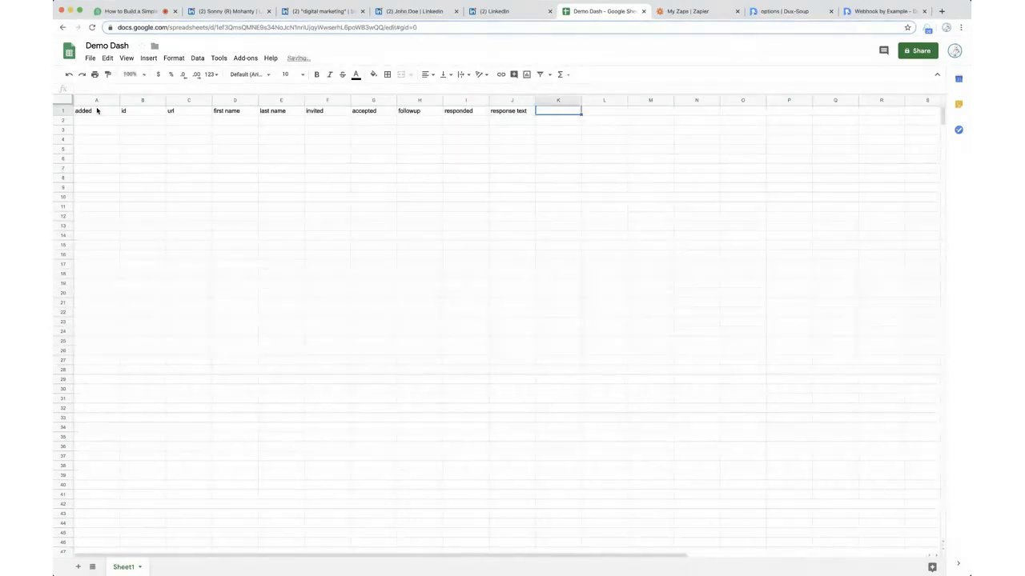
{"action": "type", "text": "response url"}
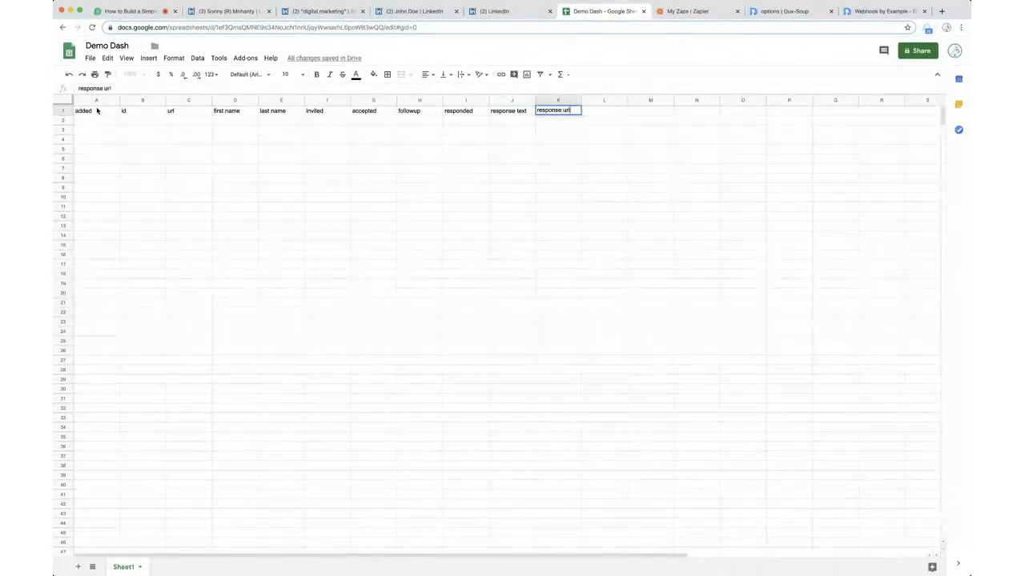
{"action": "key", "text": "Return"}
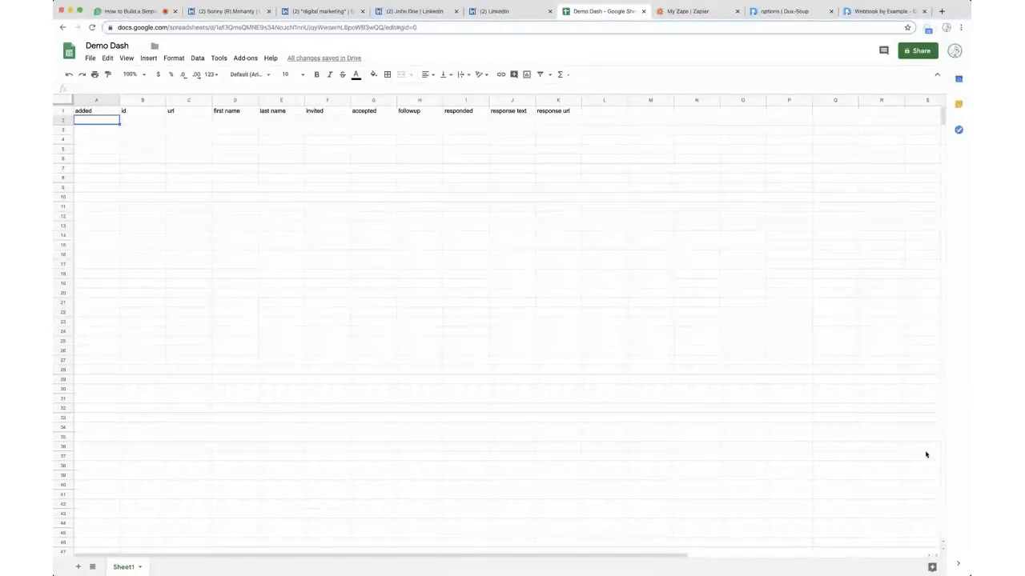
{"action": "left_click_drag", "start_coordinate": [850, 463], "coordinate": [791, 463]}
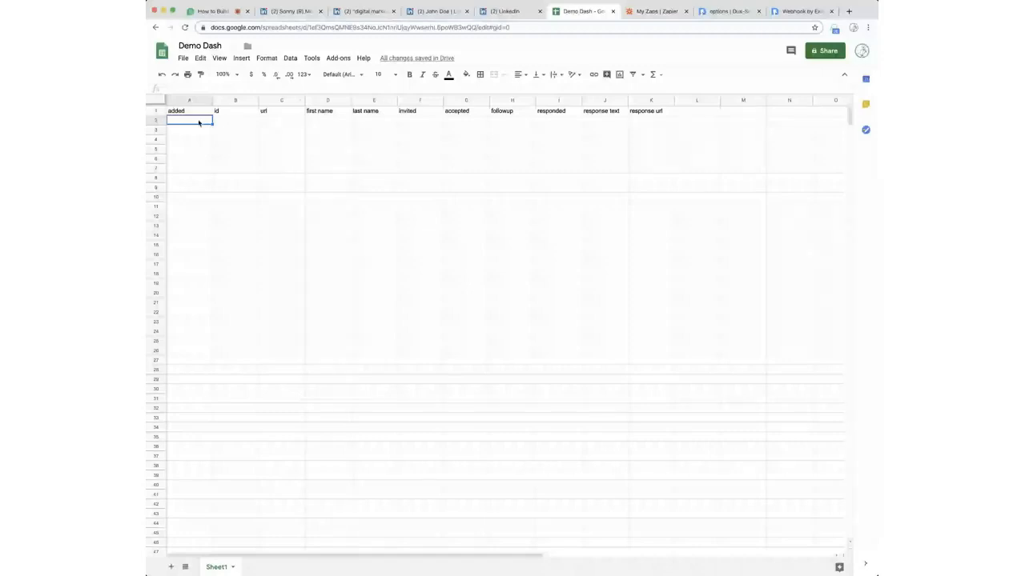
Switch to Zapier and make a new Zap triggered by Webhooks by Zapier with the Catch Hook event.
{"action": "left_click", "coordinate": [648, 11]}
{"action": "left_click", "coordinate": [538, 252]}
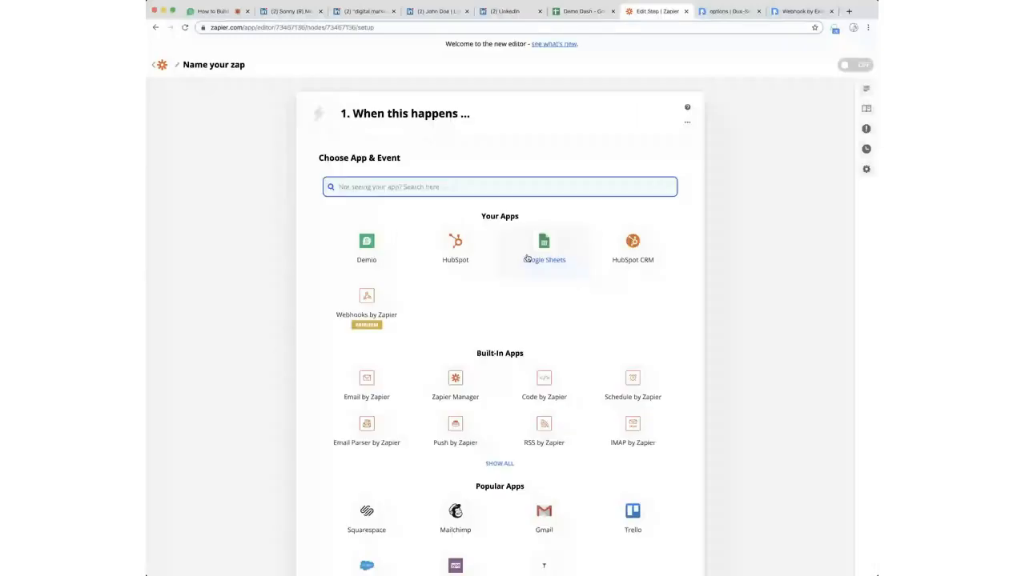
{"action": "left_click", "coordinate": [370, 300]}
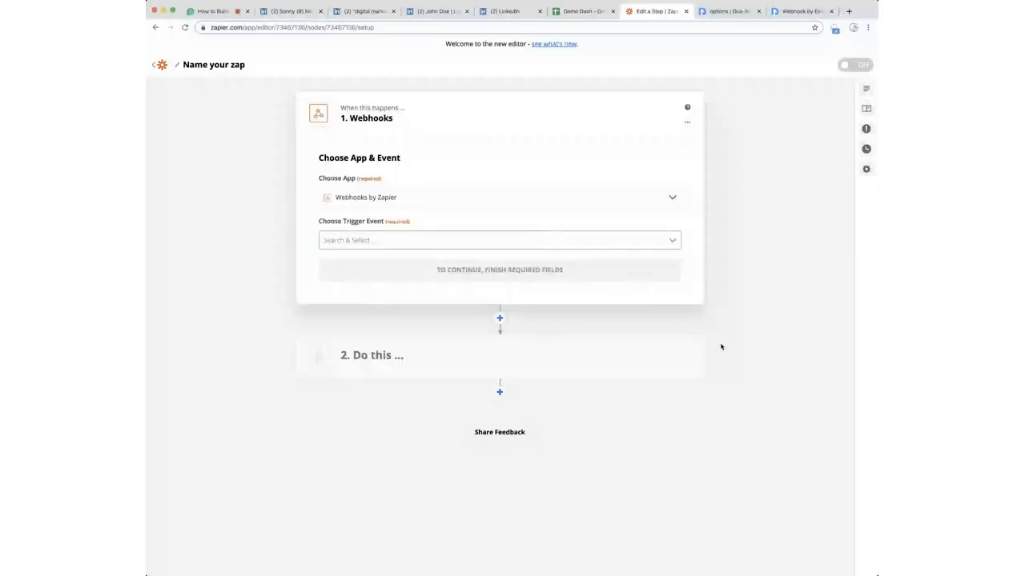
{"action": "mouse_move", "coordinate": [458, 362]}
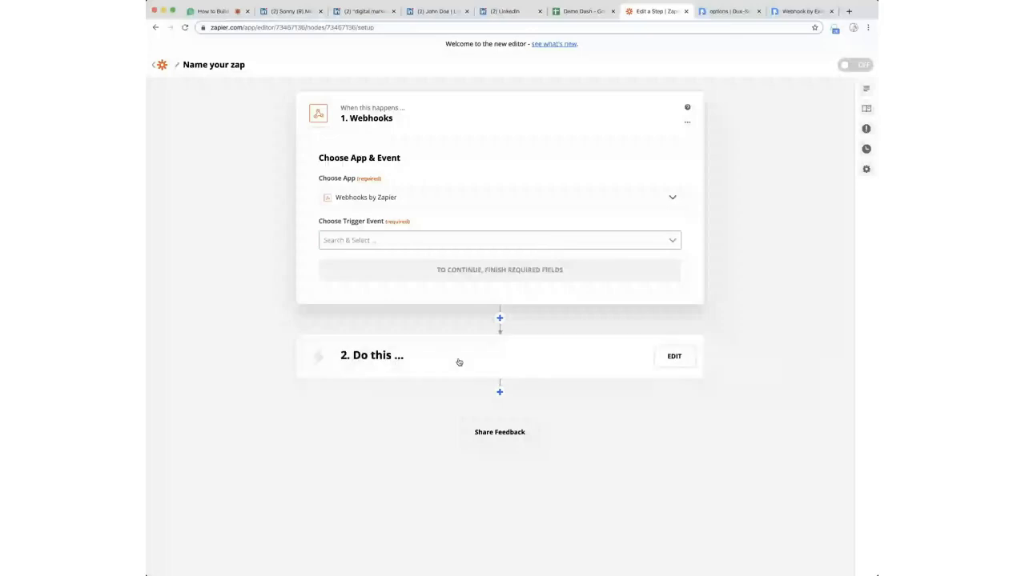
{"action": "left_click", "coordinate": [448, 240]}
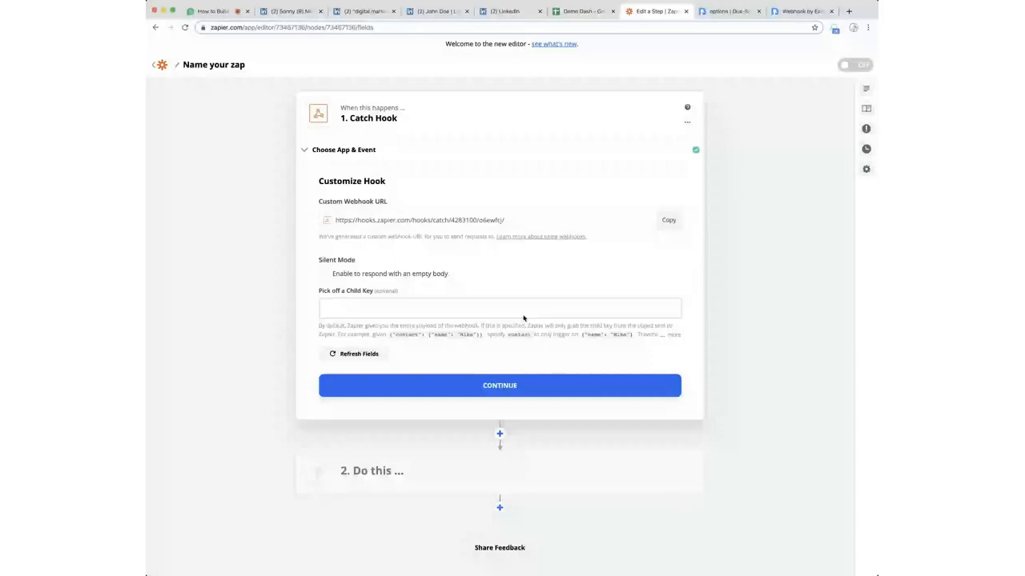
Copy the Zap's custom webhook URL and paste it as the webhook target address in the Dux-Soup options.
{"action": "left_click", "coordinate": [668, 222]}
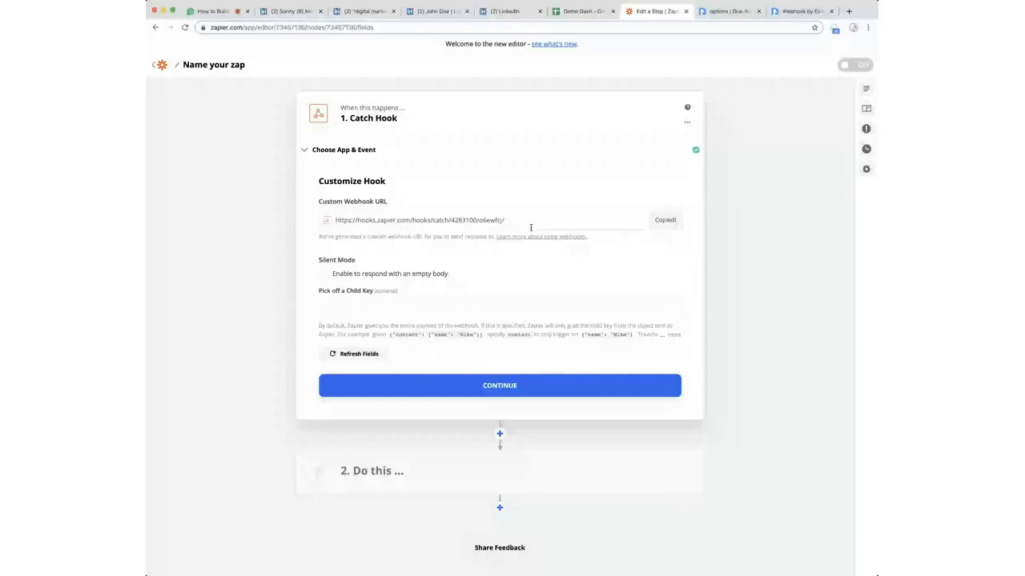
{"action": "key", "text": "ctrl+Tab"}
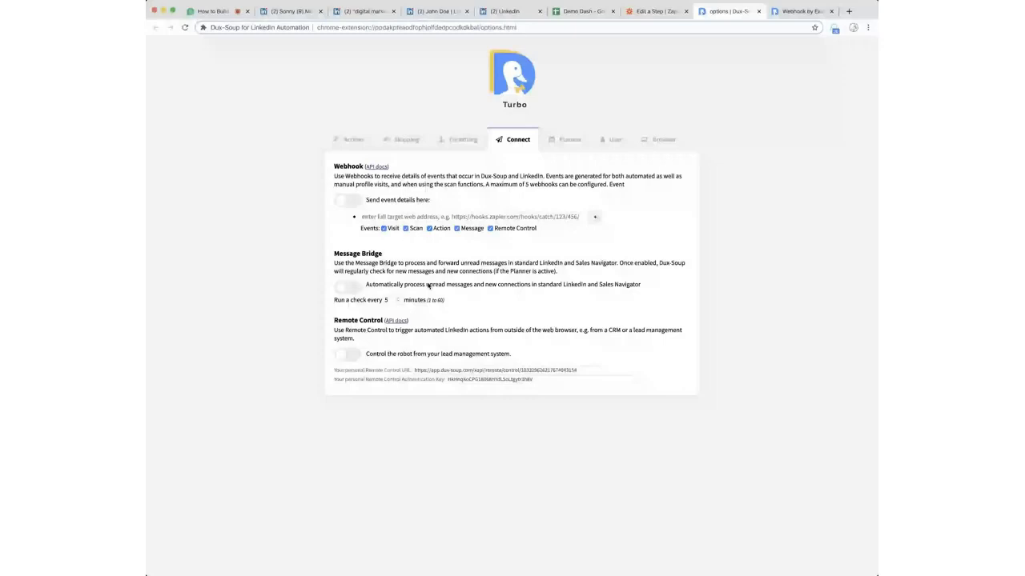
{"action": "key", "text": "Tab"}
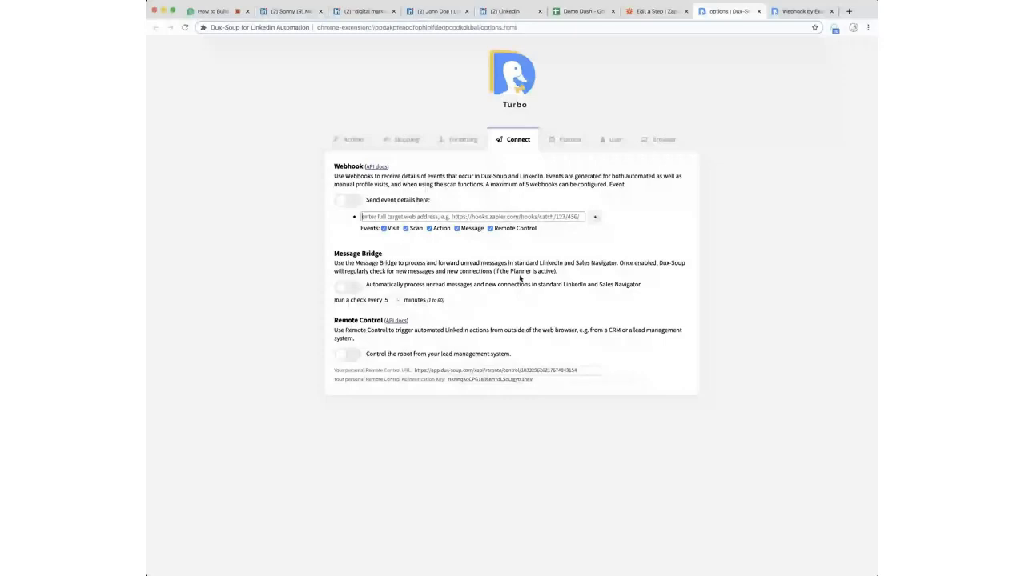
{"action": "key", "text": "super+v"}
Limit the webhook to Visit events by disabling Scan, Action, Message and Remote Control, and turn on sending event details.
{"action": "left_click", "coordinate": [405, 228]}
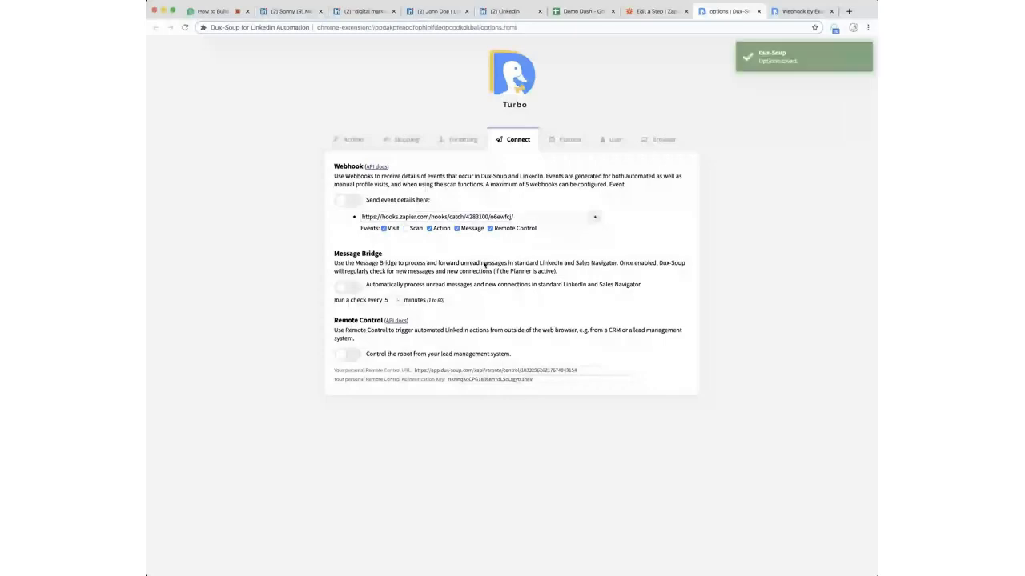
{"action": "left_click", "coordinate": [449, 229]}
{"action": "left_click", "coordinate": [457, 228]}
{"action": "left_click", "coordinate": [490, 229]}
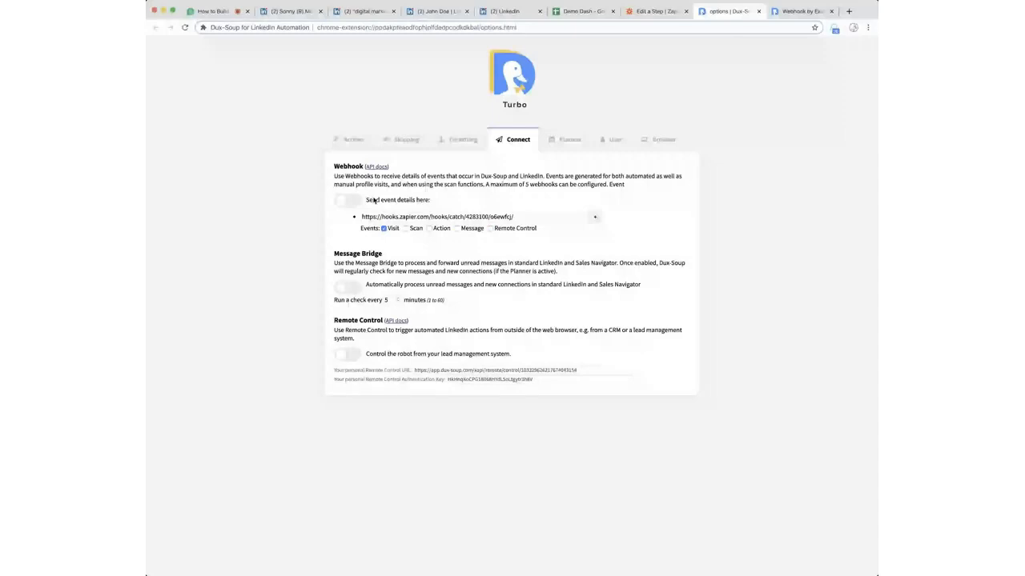
{"action": "left_click", "coordinate": [352, 201]}
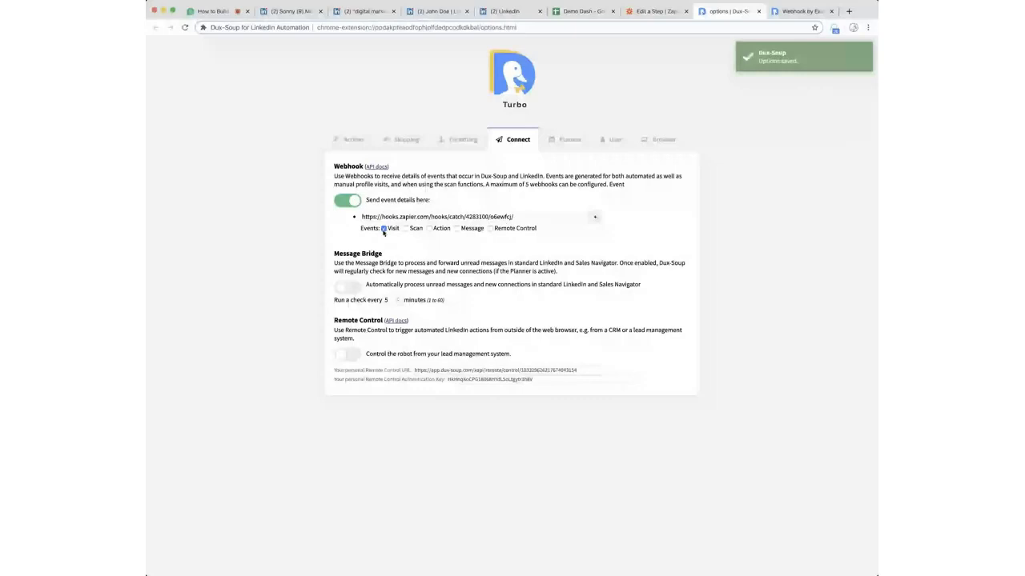
Advance the Zapier Catch Hook setup to its Find Data test, and reload the open LinkedIn profile to send a visit event.
{"action": "left_click", "coordinate": [649, 10]}
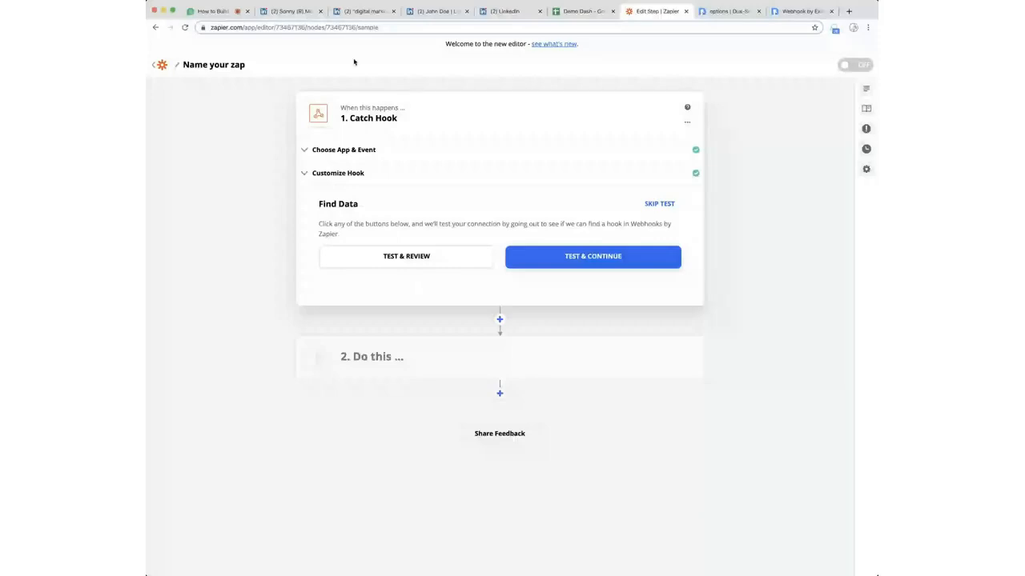
{"action": "left_click", "coordinate": [286, 11]}
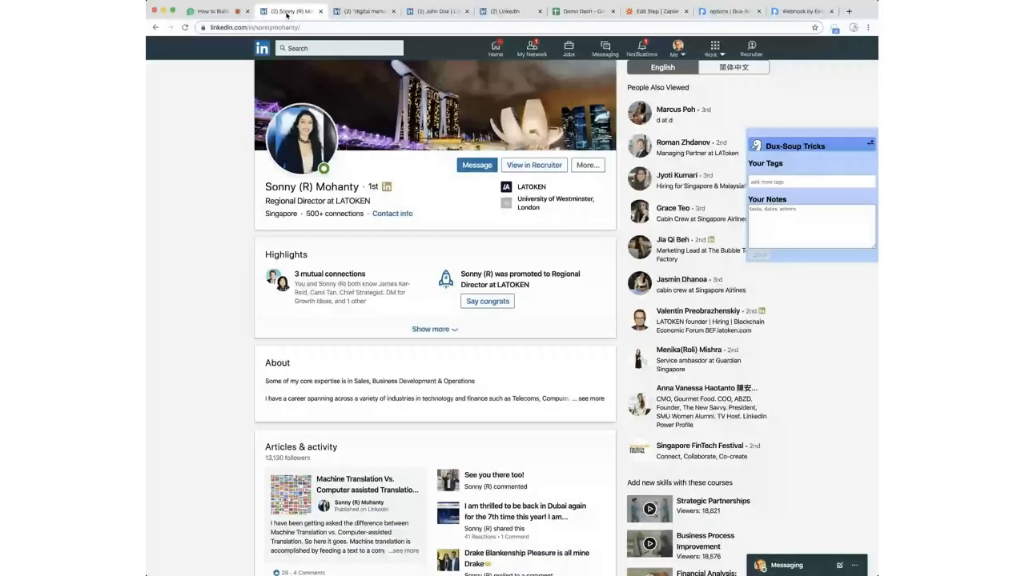
{"action": "left_click", "coordinate": [185, 28]}
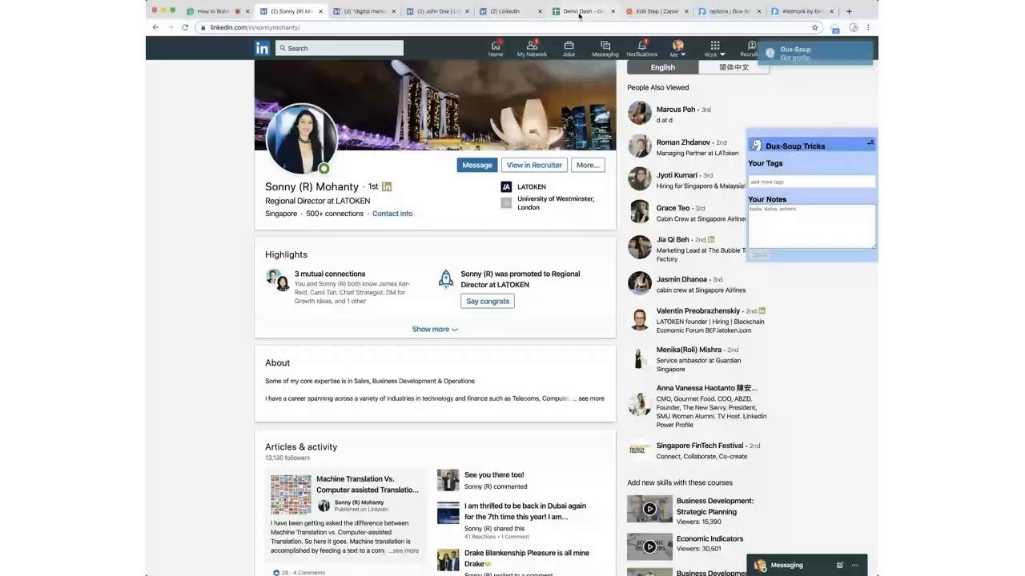
Switch to Zapier, test the Catch Hook trigger, review the received Hook A sample and finish editing the trigger.
{"action": "left_click", "coordinate": [579, 13]}
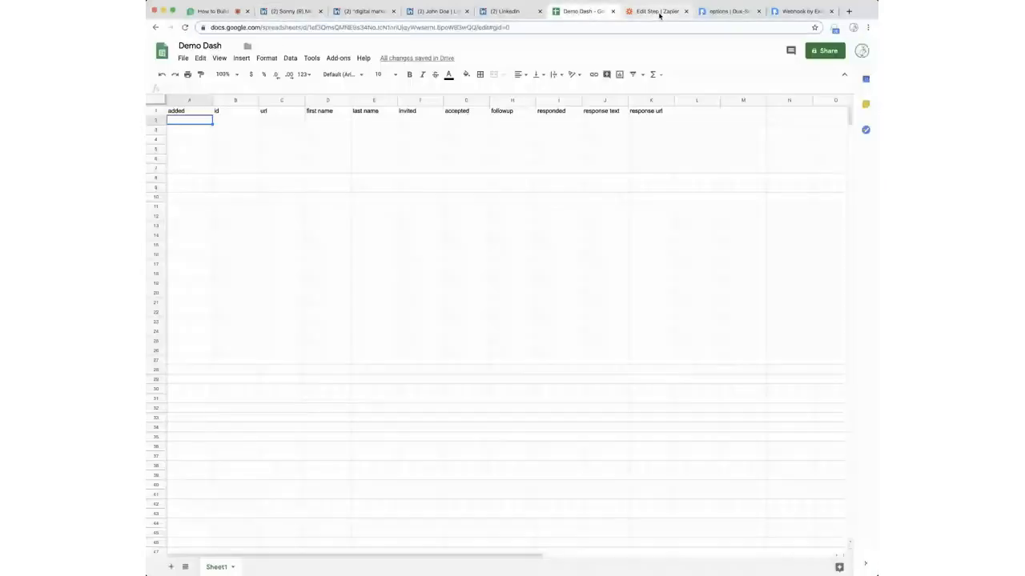
{"action": "left_click", "coordinate": [658, 12]}
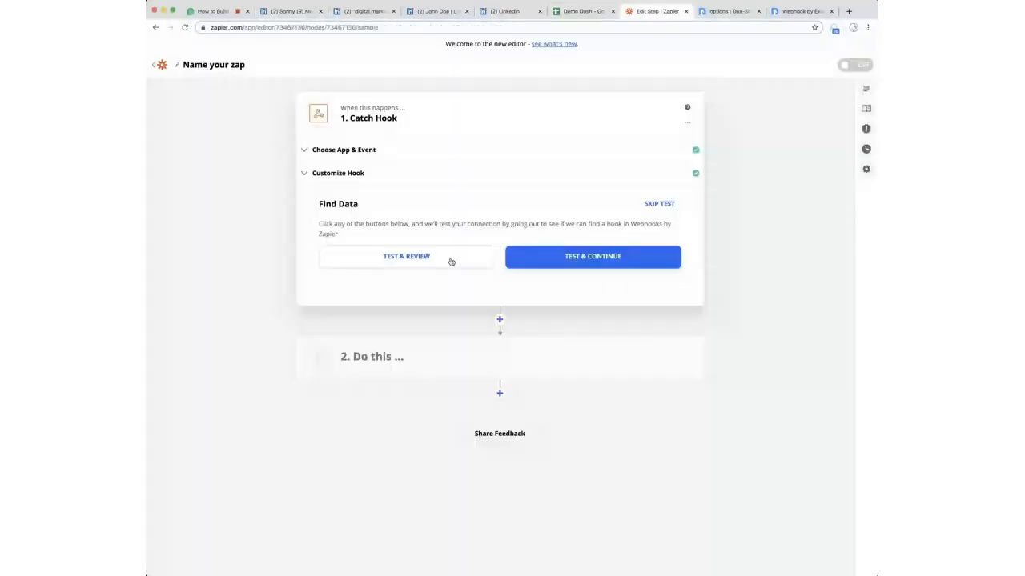
{"action": "left_click", "coordinate": [451, 262]}
{"action": "left_click", "coordinate": [441, 244]}
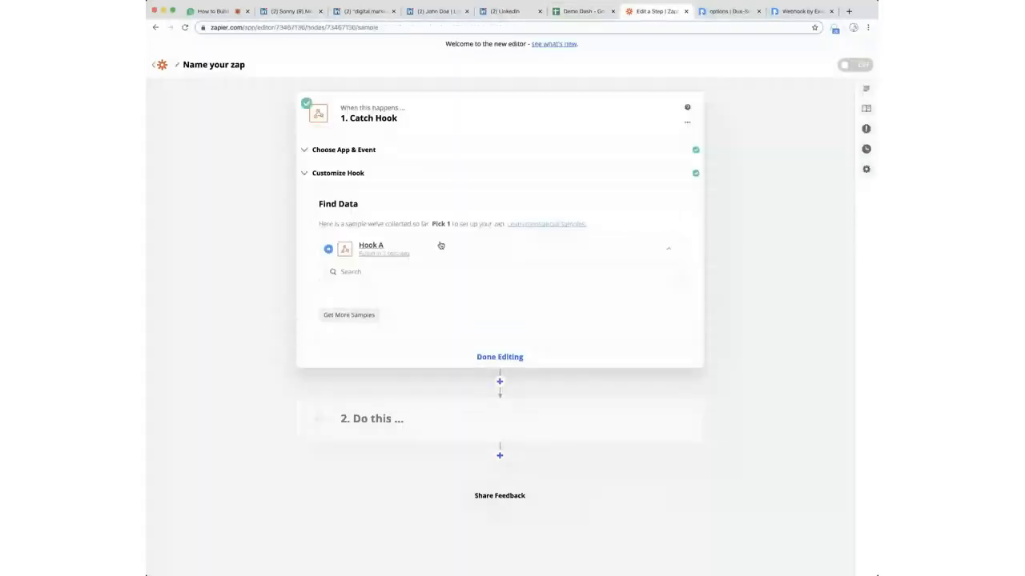
{"action": "scroll", "coordinate": [460, 314], "scroll_direction": "down", "scroll_amount": 5}
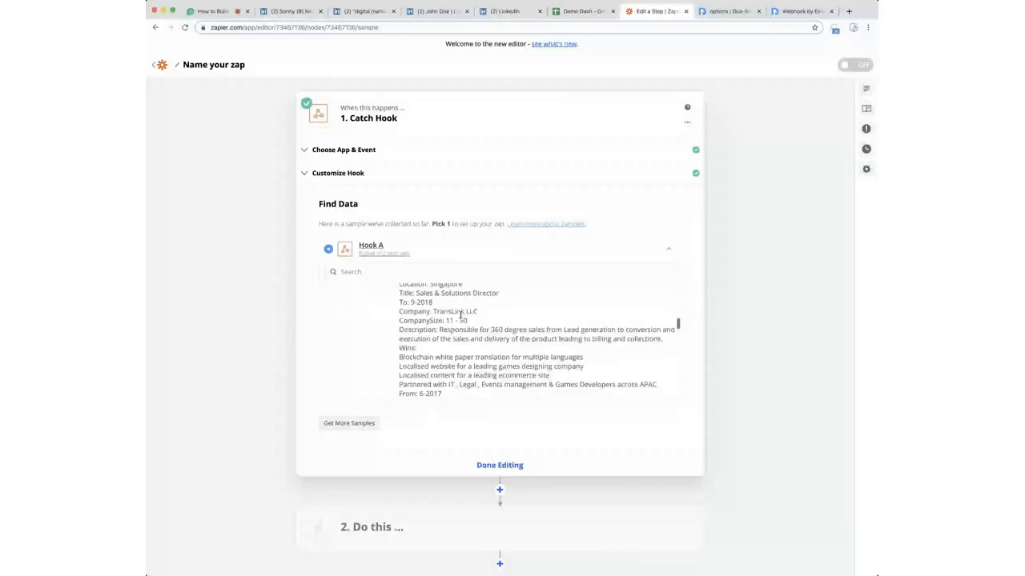
{"action": "scroll", "coordinate": [460, 320], "scroll_direction": "down", "scroll_amount": 5}
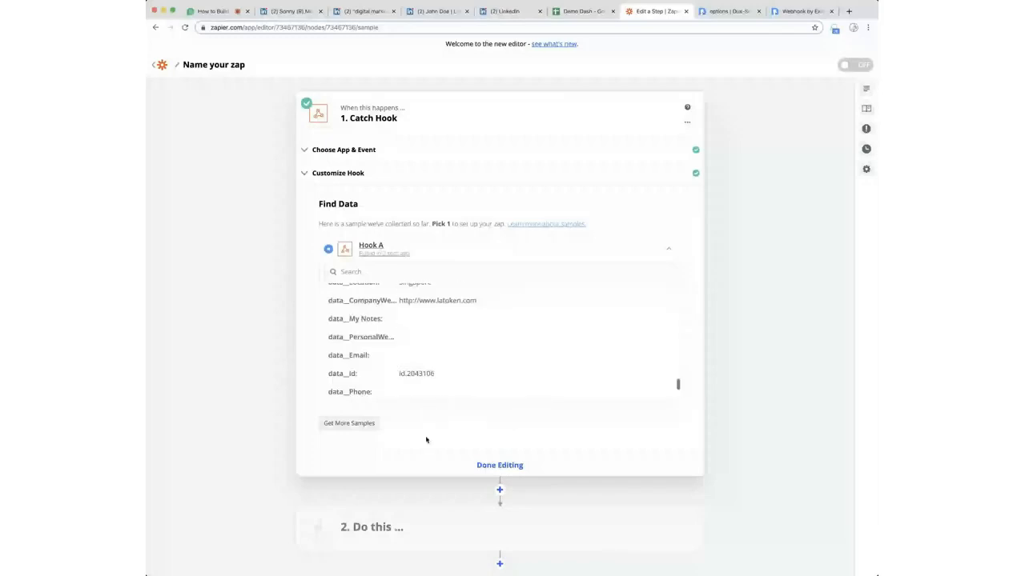
{"action": "left_click", "coordinate": [509, 467]}
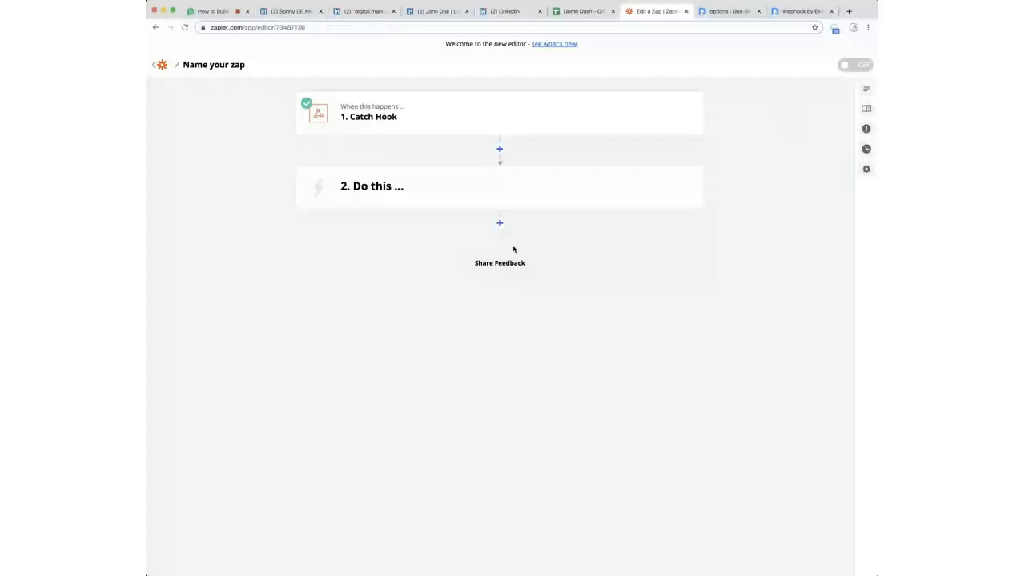
Set the Zap's second step to Google Sheets with the Lookup Spreadsheet Row action event.
{"action": "left_click", "coordinate": [473, 202]}
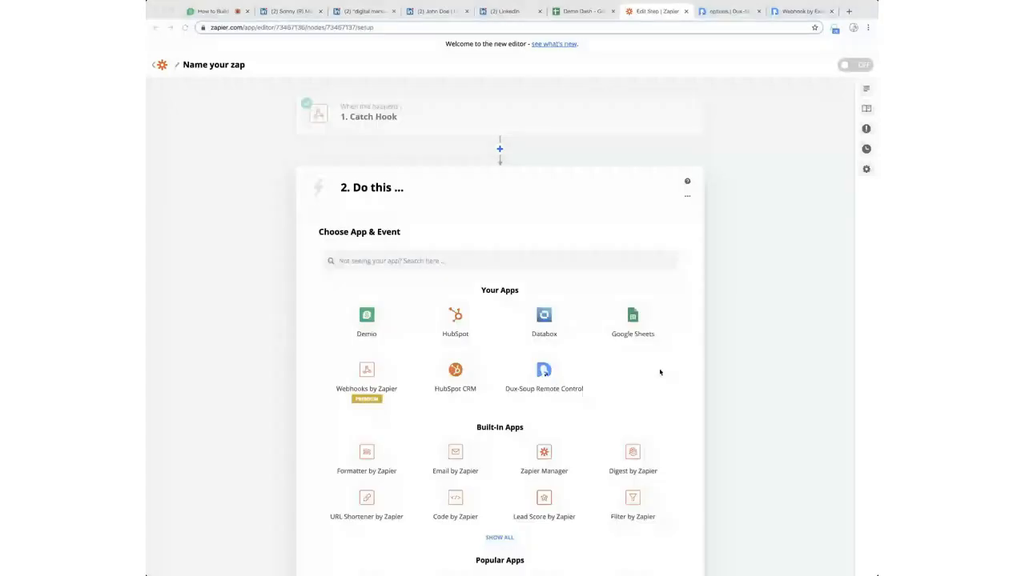
{"action": "left_click", "coordinate": [641, 317]}
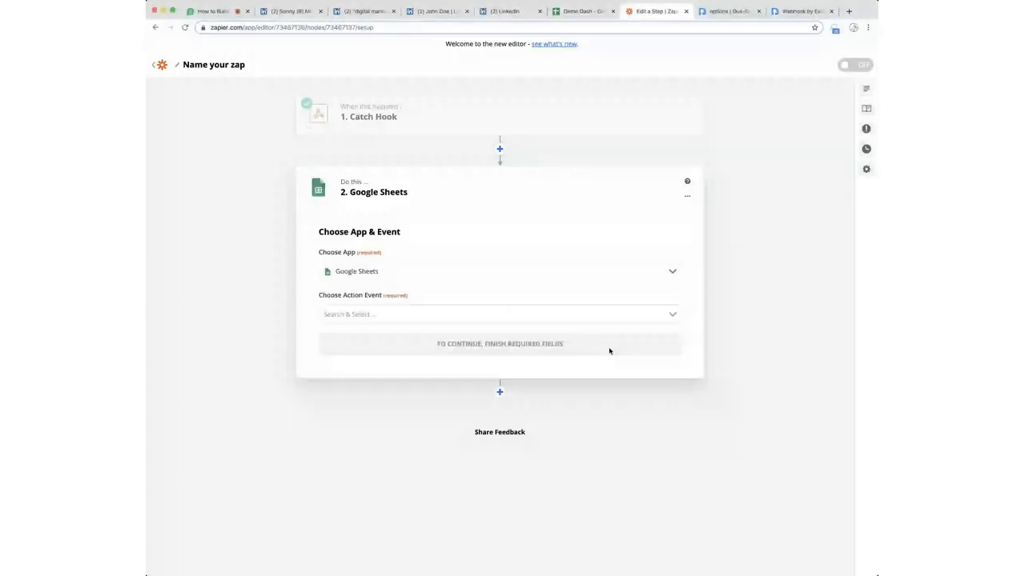
{"action": "left_click", "coordinate": [538, 315]}
{"action": "scroll", "coordinate": [481, 403], "scroll_direction": "down", "scroll_amount": 3}
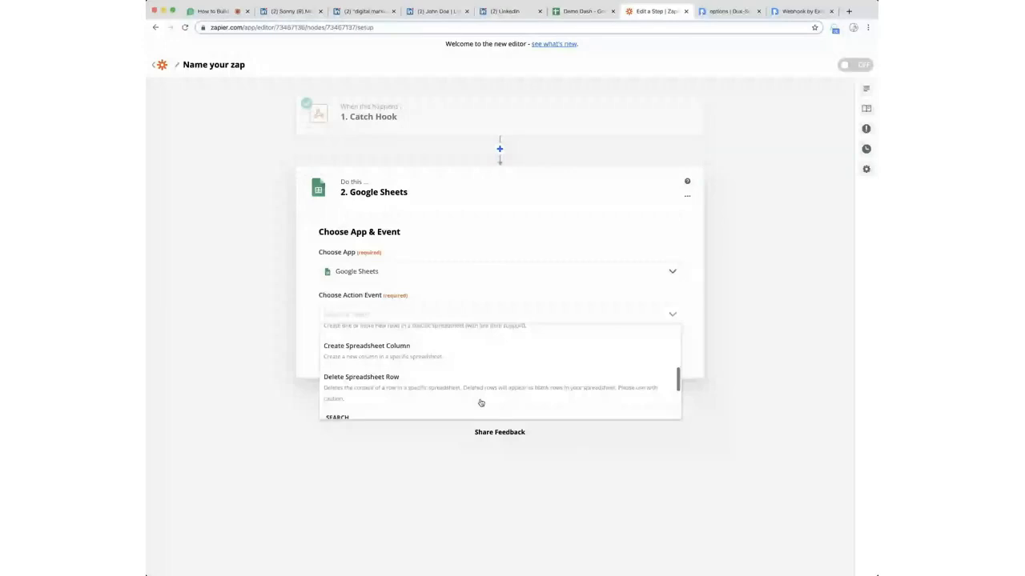
{"action": "scroll", "coordinate": [481, 402], "scroll_direction": "down", "scroll_amount": 3}
{"action": "scroll", "coordinate": [363, 390], "scroll_direction": "up", "scroll_amount": 2}
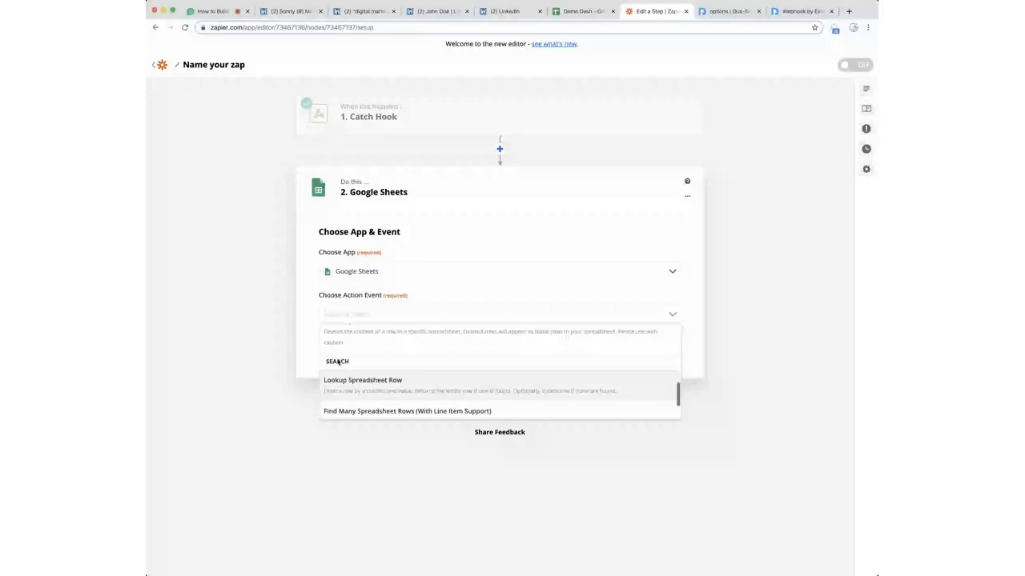
{"action": "left_click", "coordinate": [614, 395]}
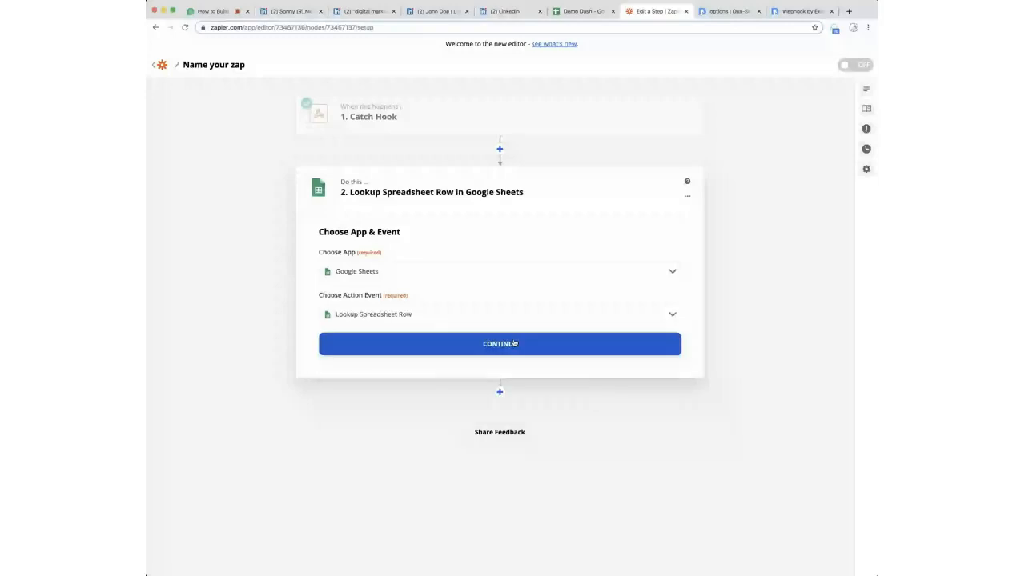
{"action": "left_click", "coordinate": [515, 343]}
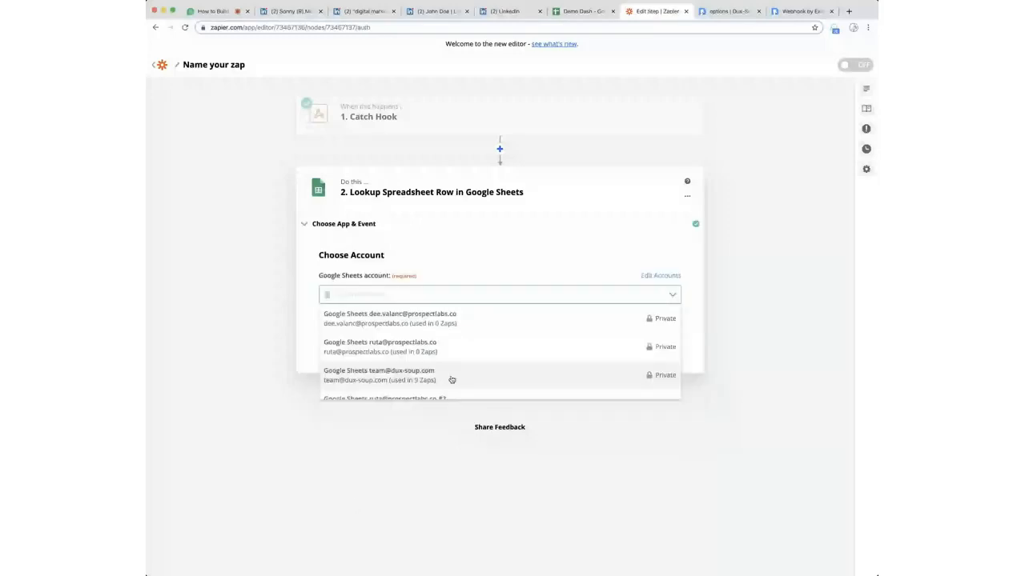
Choose the Dux-Soup team's Google Sheets account and target Sheet1 of the Demo Dash spreadsheet.
{"action": "left_click", "coordinate": [452, 379]}
{"action": "left_click", "coordinate": [478, 341]}
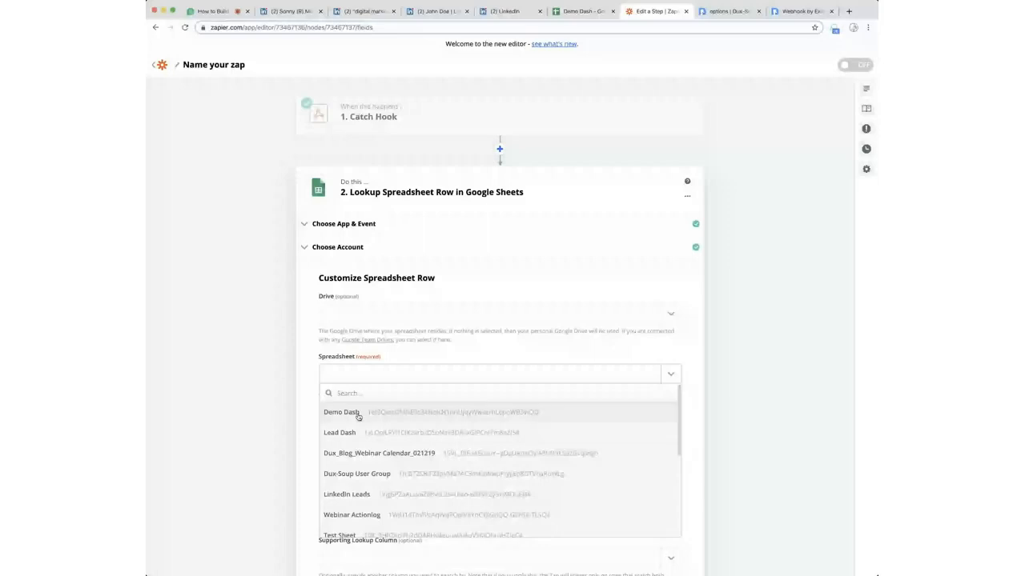
{"action": "left_click", "coordinate": [358, 417]}
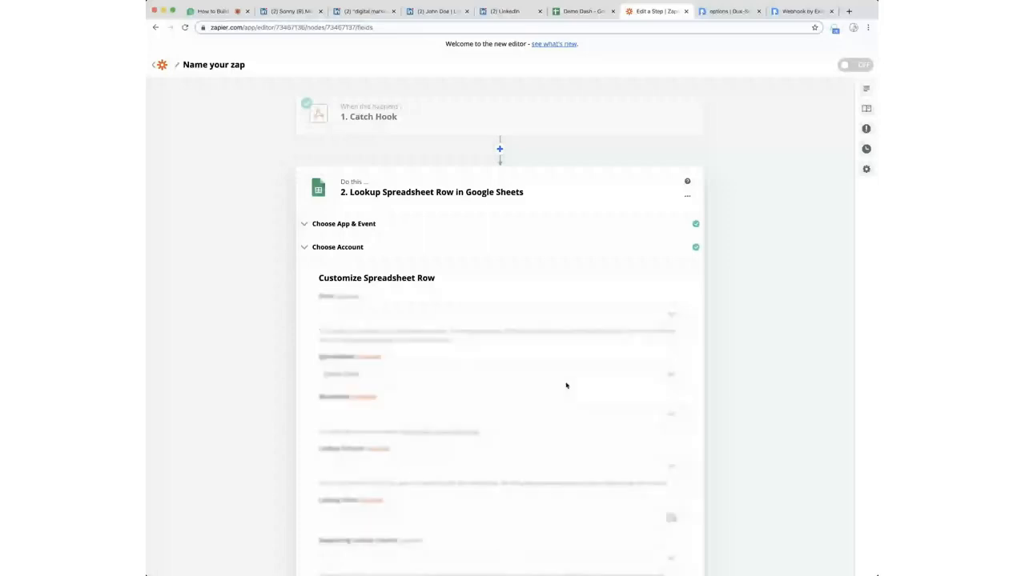
{"action": "left_click", "coordinate": [671, 416]}
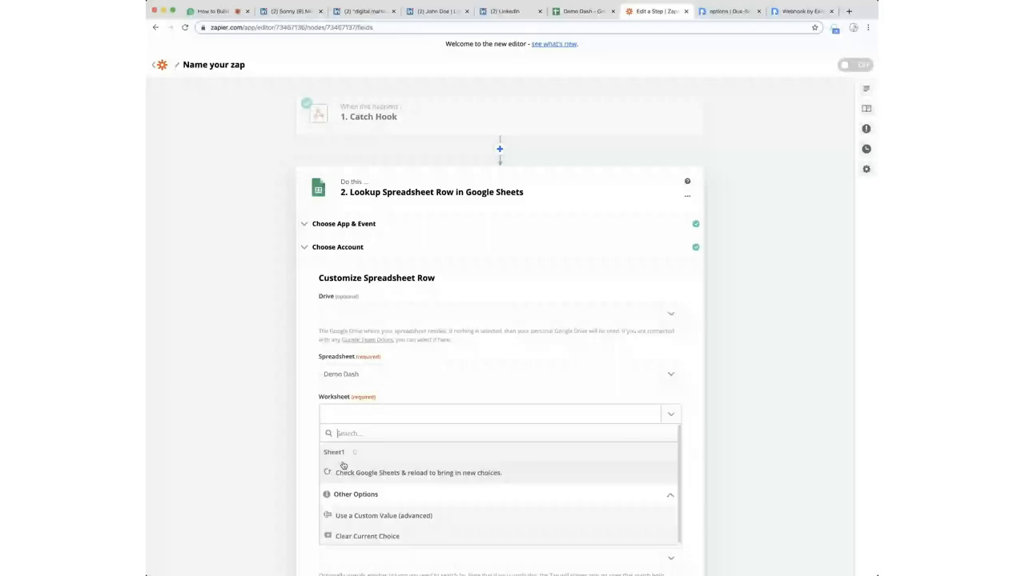
{"action": "left_click", "coordinate": [343, 453]}
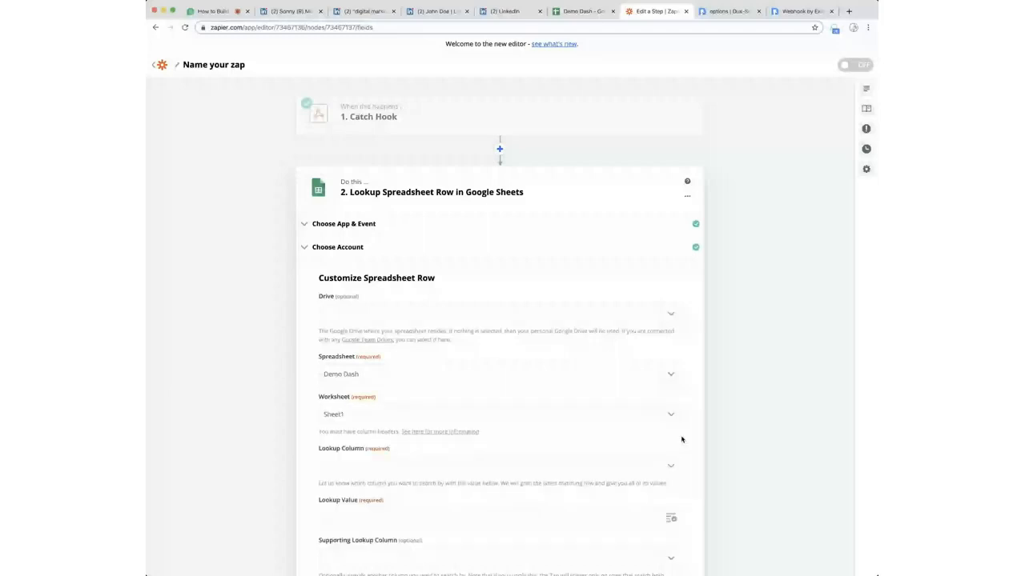
Look up the id column by the hook's Data ID, and enable creating the spreadsheet row if it doesn't exist yet.
{"action": "scroll", "coordinate": [702, 428], "scroll_direction": "down", "scroll_amount": 2}
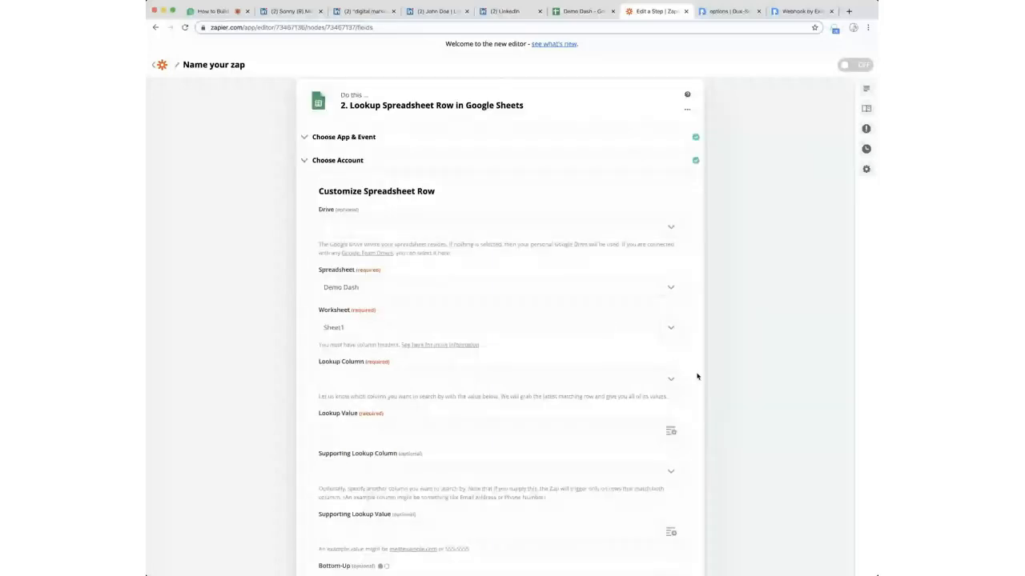
{"action": "left_click", "coordinate": [673, 378]}
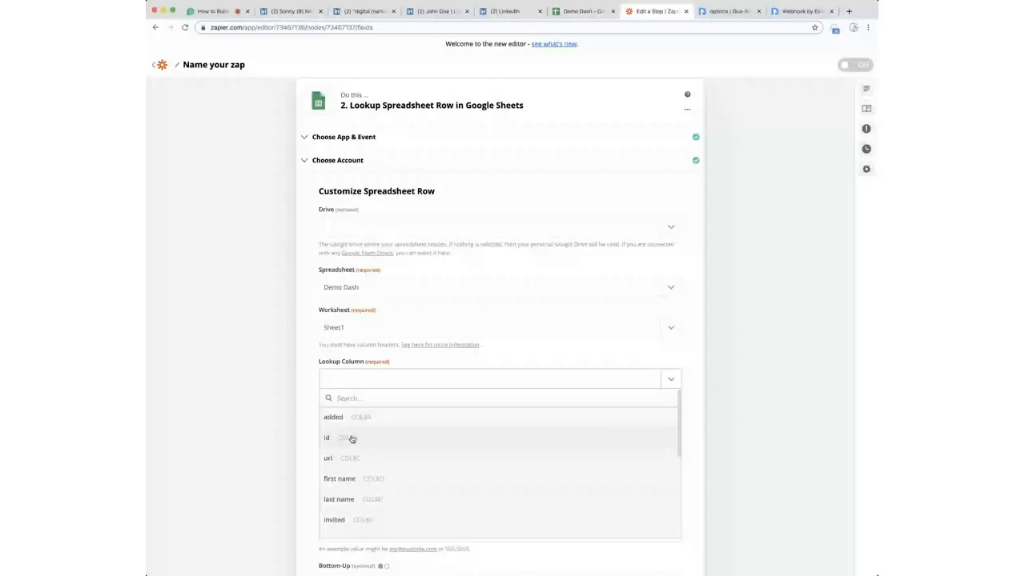
{"action": "left_click", "coordinate": [351, 439]}
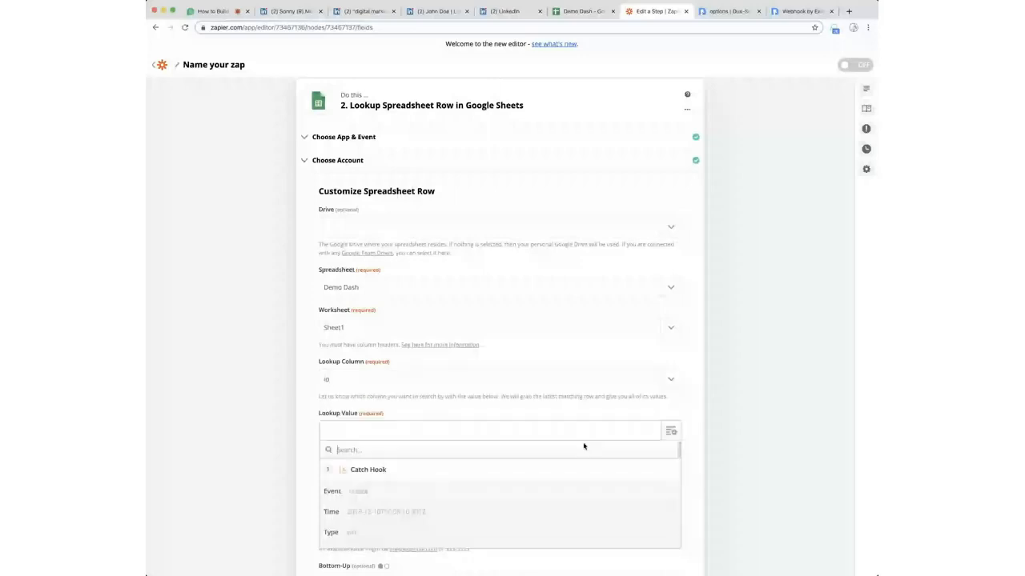
{"action": "scroll", "coordinate": [521, 505], "scroll_direction": "down", "scroll_amount": 5}
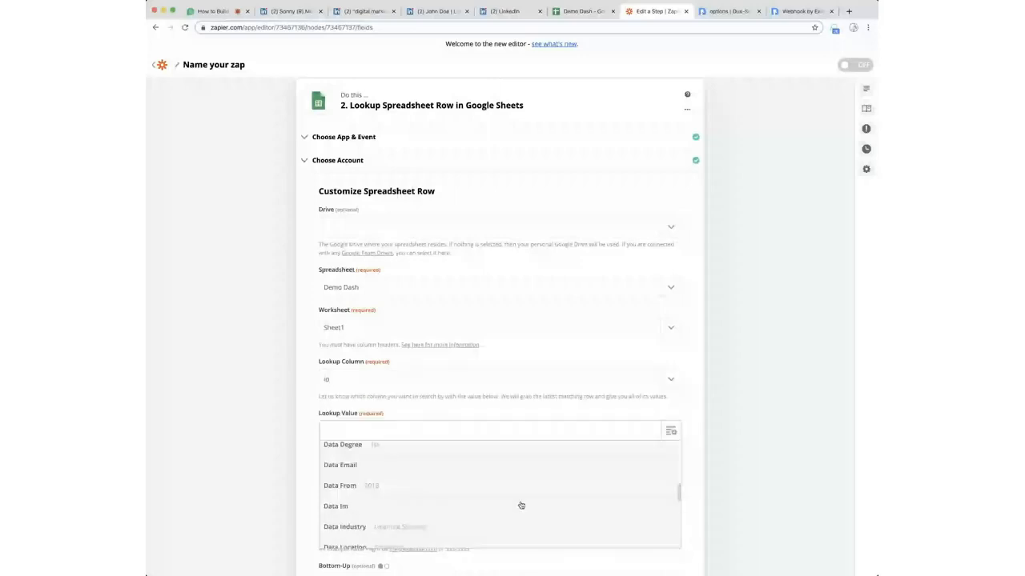
{"action": "scroll", "coordinate": [521, 505], "scroll_direction": "down", "scroll_amount": 5}
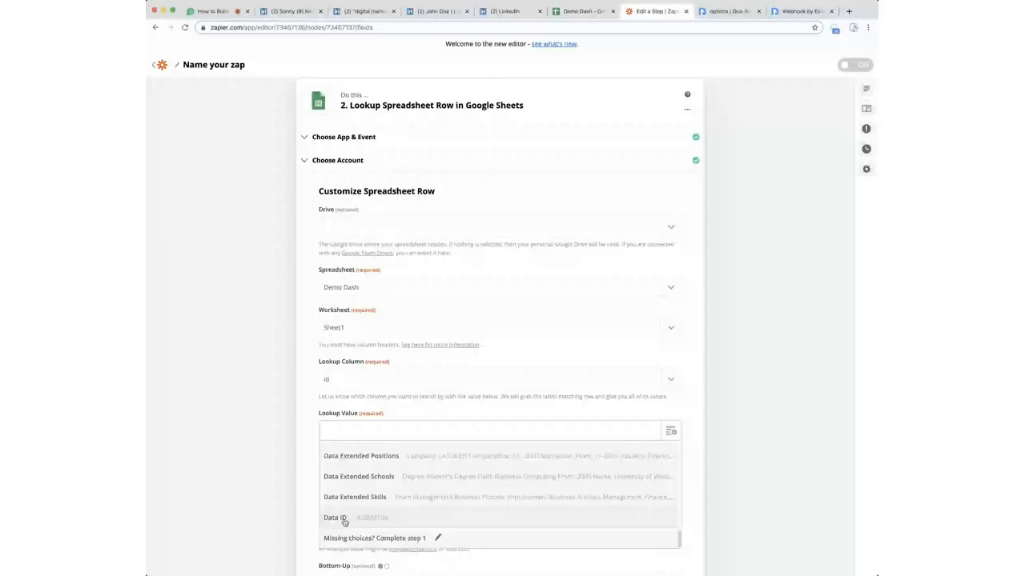
{"action": "left_click", "coordinate": [388, 524]}
{"action": "scroll", "coordinate": [413, 508], "scroll_direction": "down", "scroll_amount": 3}
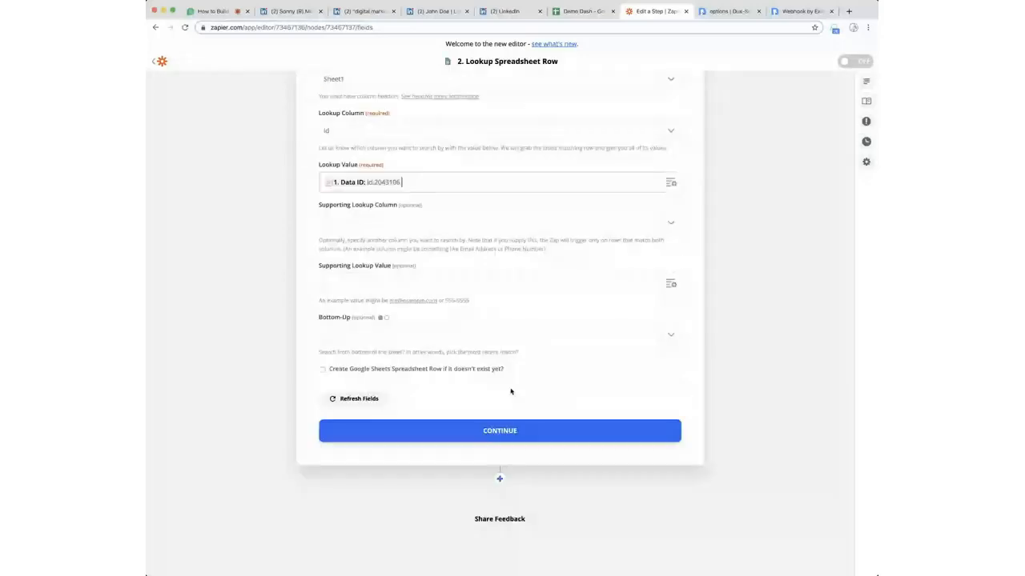
{"action": "left_click", "coordinate": [324, 369]}
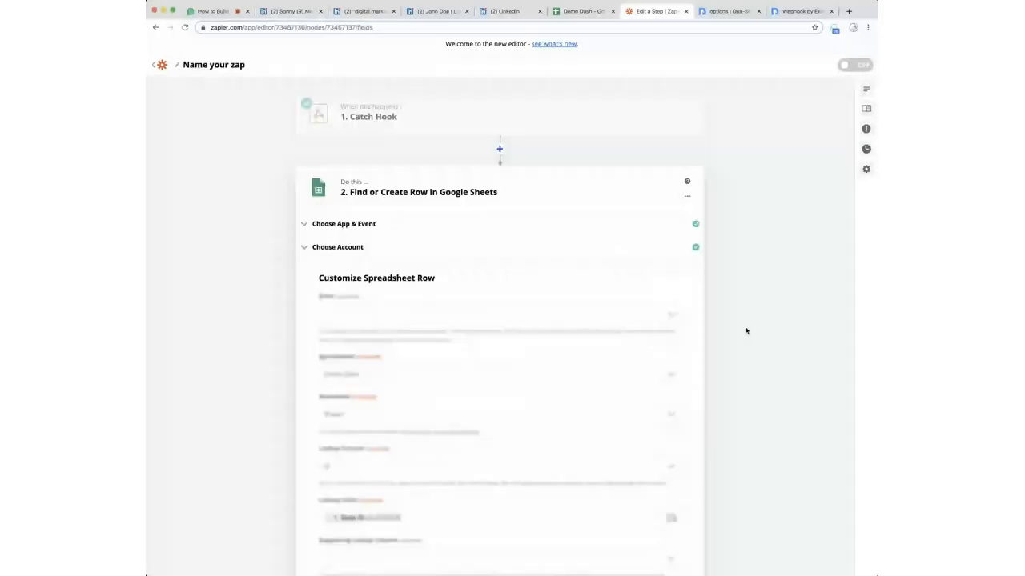
Map the new row's added field to the hook's Time and its id field to Data ID.
{"action": "scroll", "coordinate": [746, 331], "scroll_direction": "down", "scroll_amount": 1}
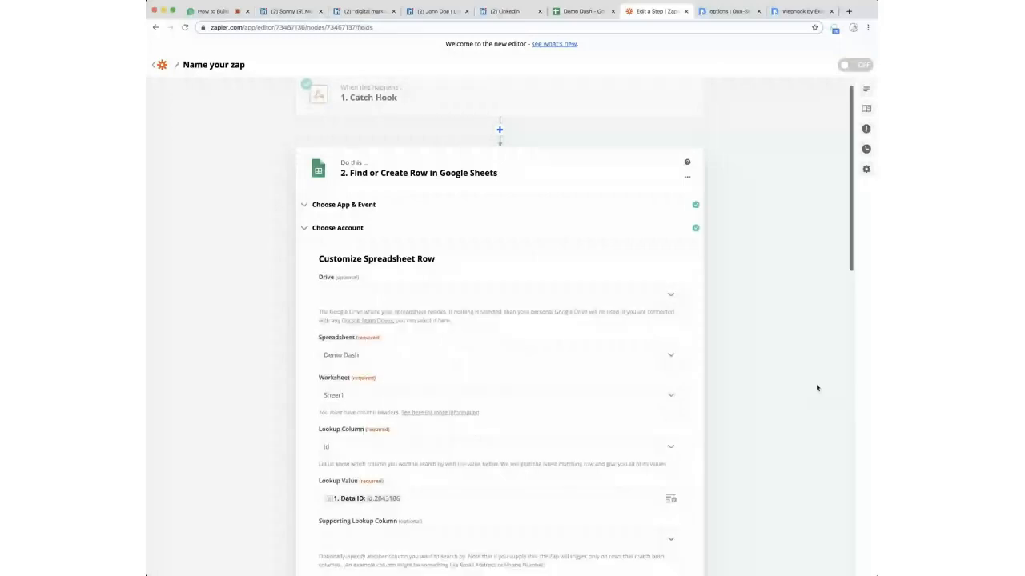
{"action": "scroll", "coordinate": [816, 388], "scroll_direction": "down", "scroll_amount": 6}
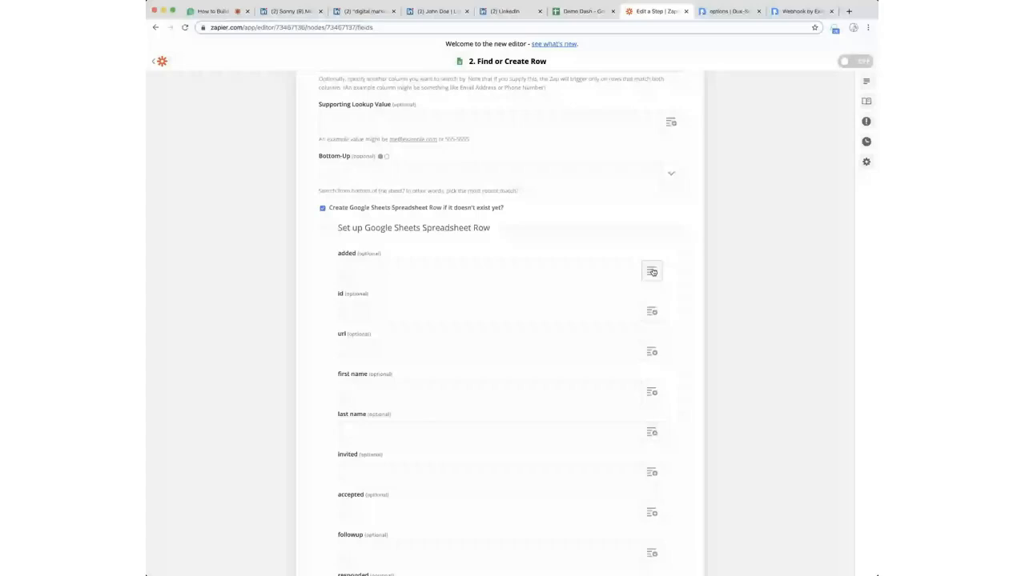
{"action": "left_click", "coordinate": [652, 272]}
{"action": "left_click", "coordinate": [474, 352]}
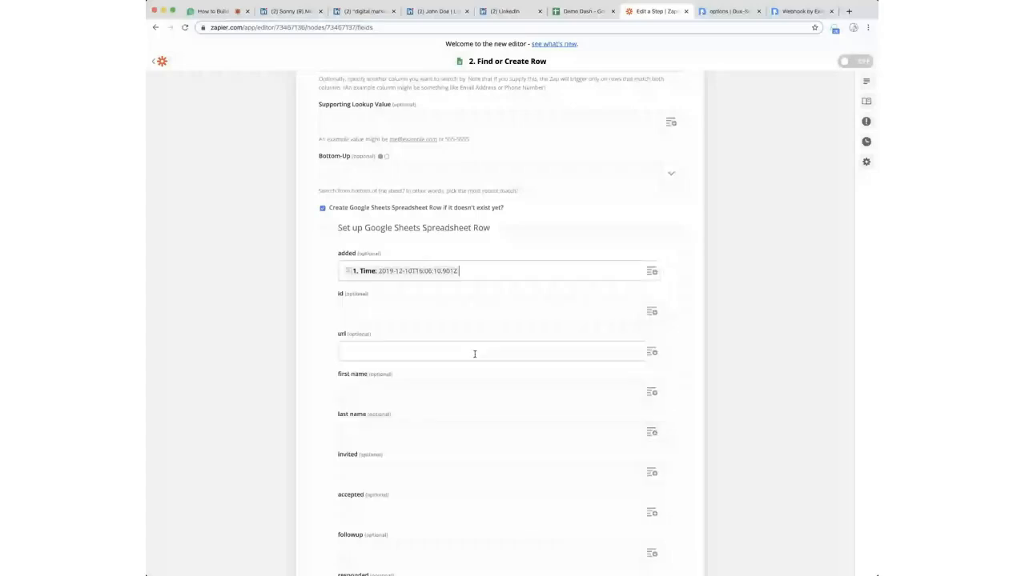
{"action": "left_click", "coordinate": [652, 312]}
{"action": "scroll", "coordinate": [417, 448], "scroll_direction": "down", "scroll_amount": 10}
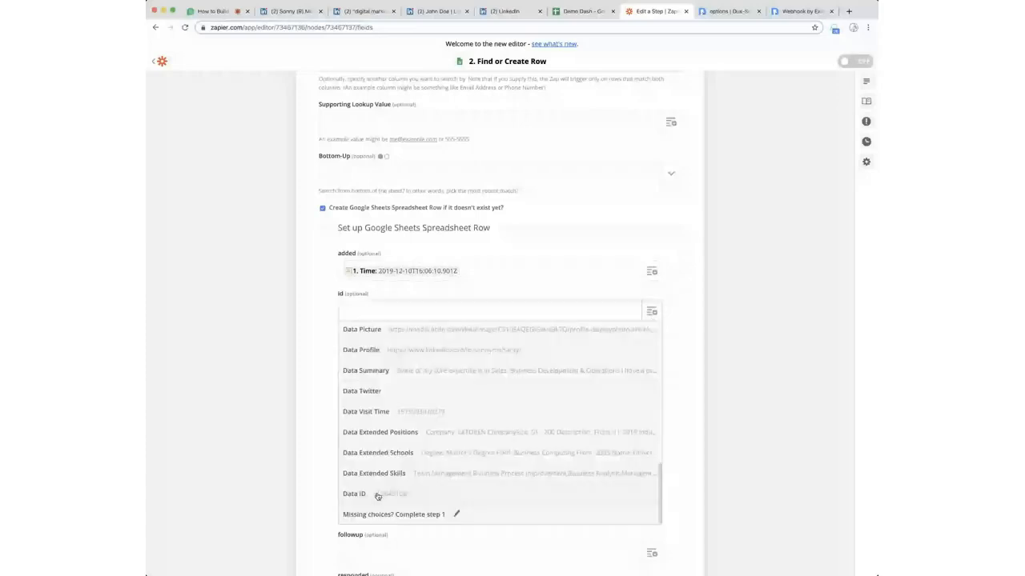
{"action": "left_click", "coordinate": [378, 496]}
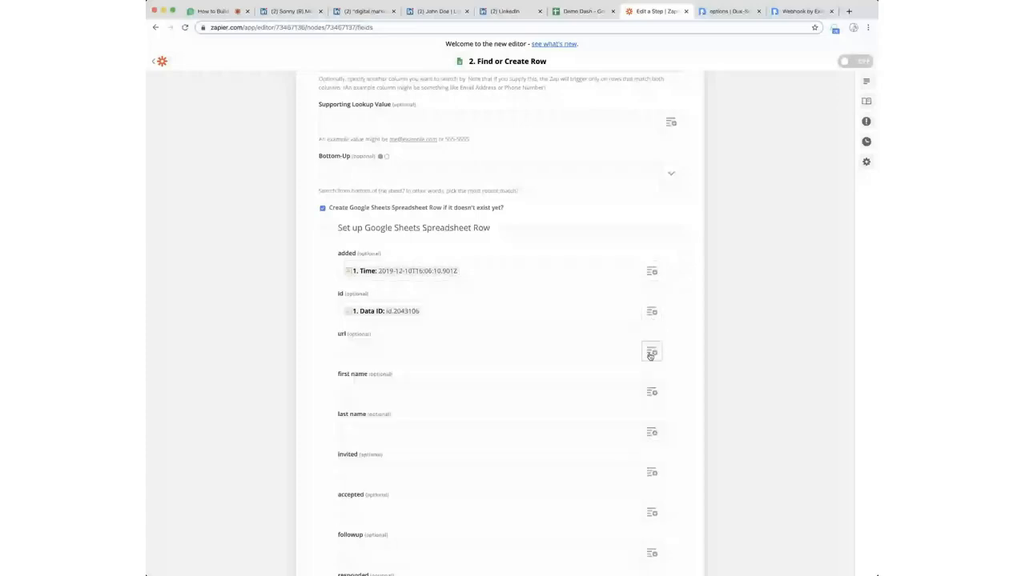
Map the new row's url field to the hook's Data Profile value.
{"action": "left_click", "coordinate": [651, 352]}
{"action": "scroll", "coordinate": [470, 469], "scroll_direction": "down", "scroll_amount": 3}
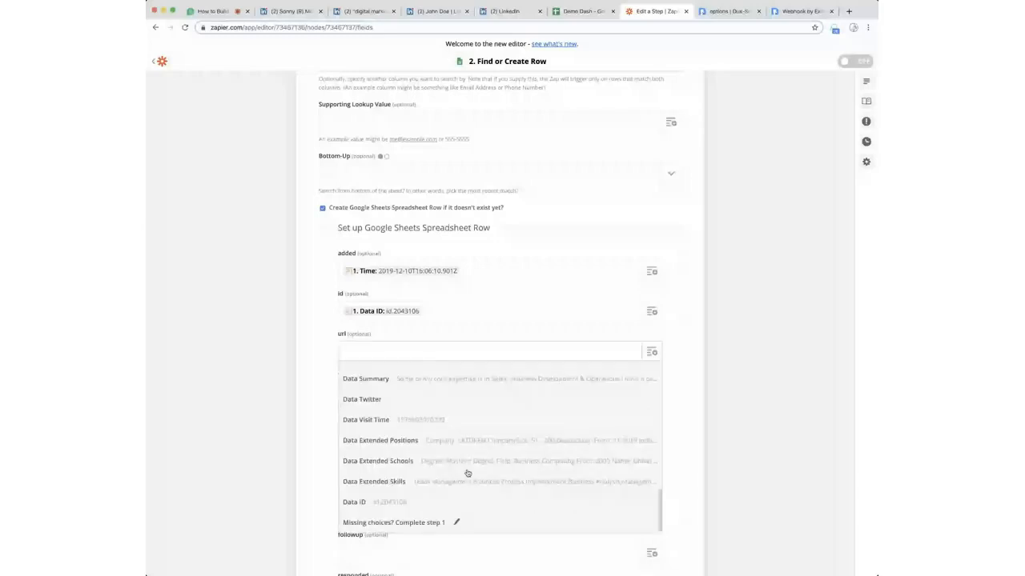
{"action": "scroll", "coordinate": [440, 453], "scroll_direction": "up", "scroll_amount": 3}
{"action": "scroll", "coordinate": [414, 430], "scroll_direction": "up", "scroll_amount": 2}
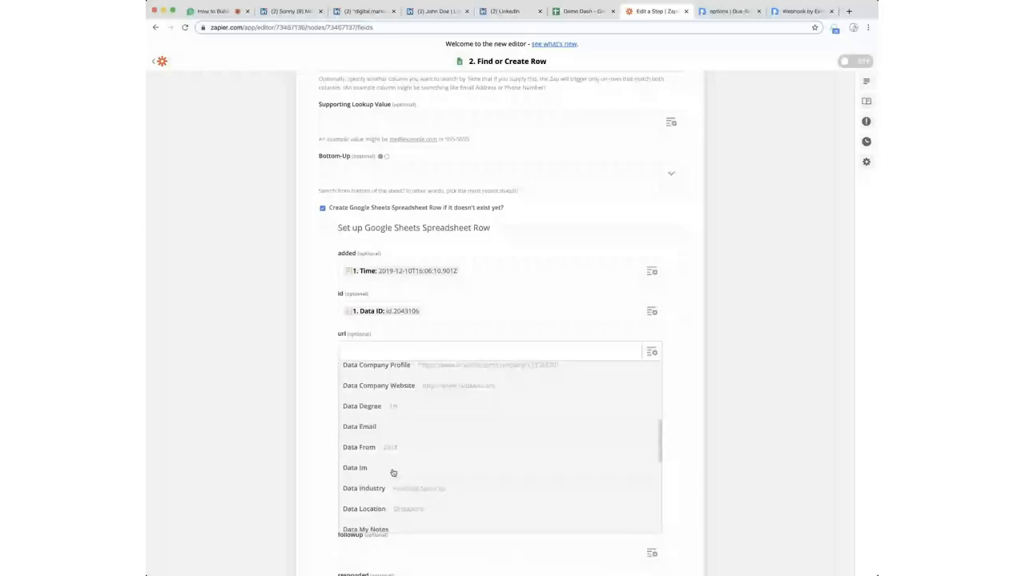
{"action": "scroll", "coordinate": [395, 479], "scroll_direction": "down", "scroll_amount": 2}
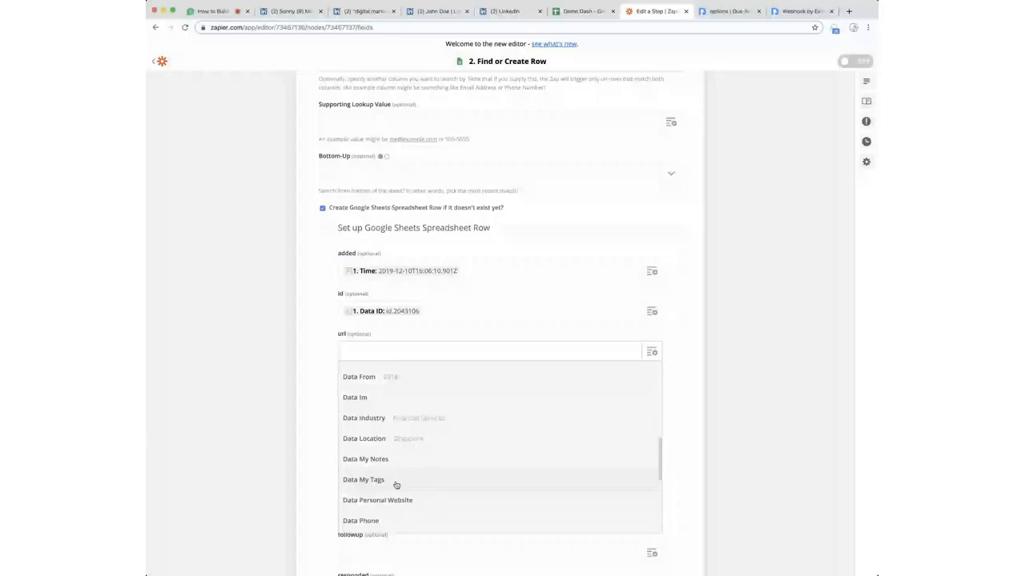
{"action": "scroll", "coordinate": [394, 492], "scroll_direction": "down", "scroll_amount": 1}
{"action": "scroll", "coordinate": [393, 503], "scroll_direction": "down", "scroll_amount": 1}
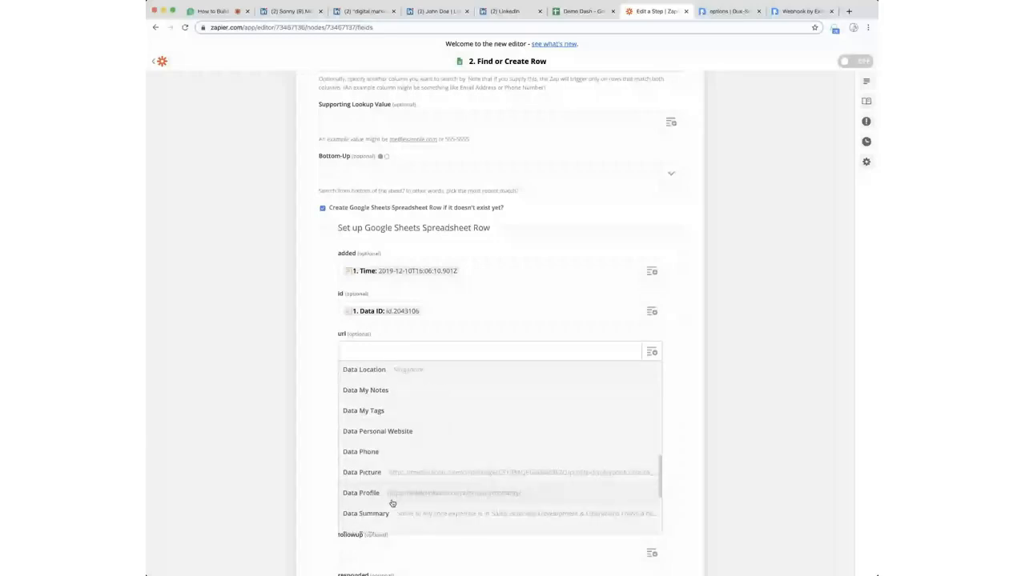
{"action": "scroll", "coordinate": [528, 478], "scroll_direction": "down", "scroll_amount": 1}
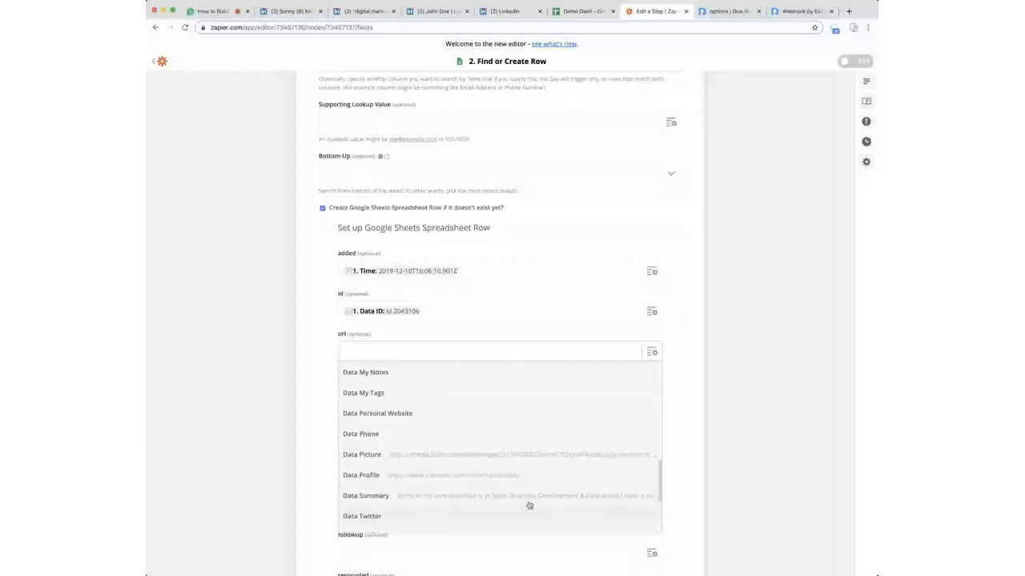
{"action": "left_click", "coordinate": [399, 477]}
Map the new row's first name field to the hook's Data First Name value.
{"action": "left_click", "coordinate": [608, 393]}
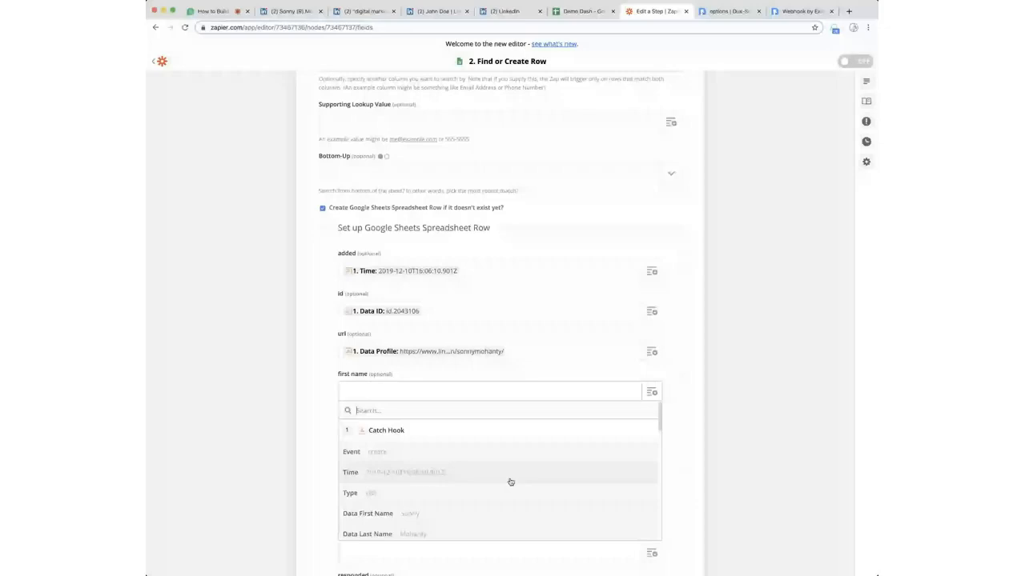
{"action": "scroll", "coordinate": [445, 480], "scroll_direction": "down", "scroll_amount": 2}
{"action": "left_click", "coordinate": [445, 473]}
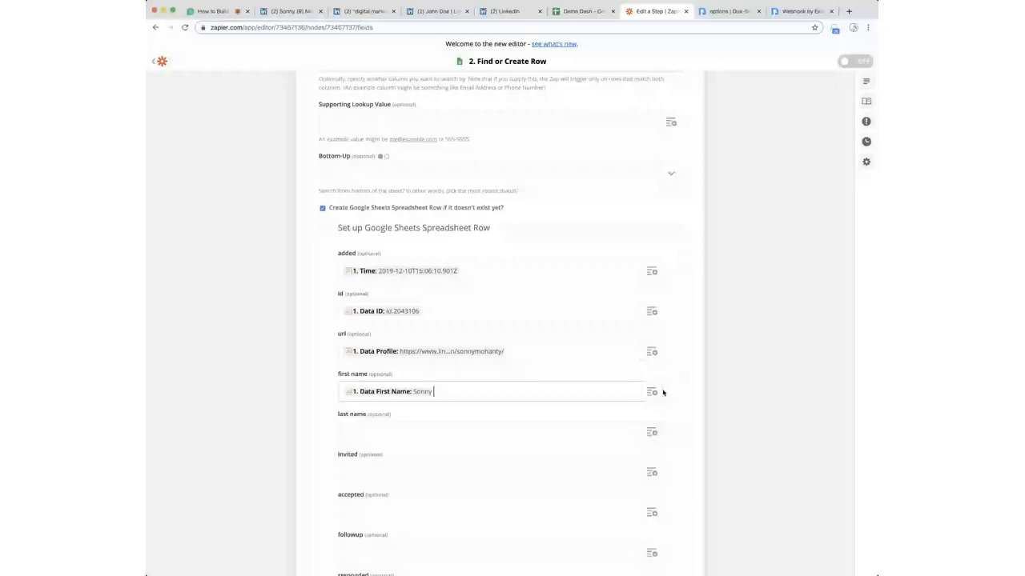
Map the new row's last name field to the hook's Data Last Name value.
{"action": "left_click", "coordinate": [621, 432]}
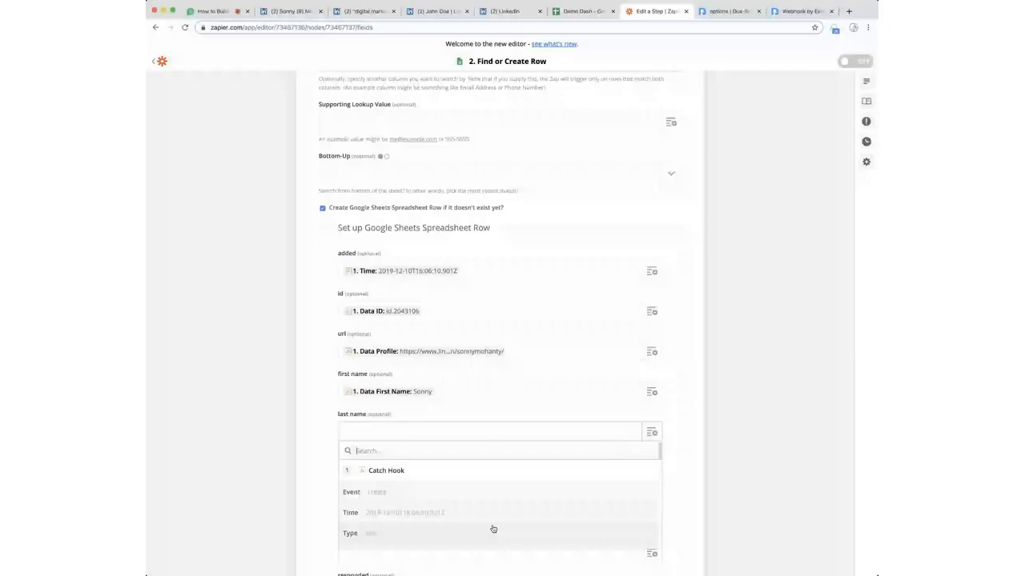
{"action": "scroll", "coordinate": [493, 529], "scroll_direction": "down", "scroll_amount": 2}
{"action": "left_click", "coordinate": [452, 517]}
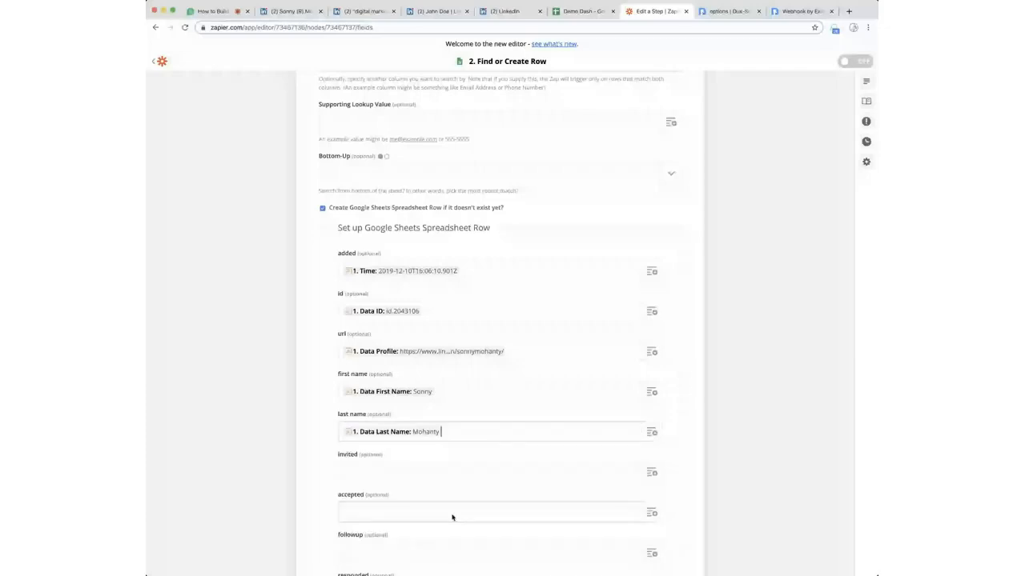
Continue to the Send Data stage of the Find or Create Row step, review the sample values, and run the test with review.
{"action": "scroll", "coordinate": [655, 473], "scroll_direction": "down", "scroll_amount": 3}
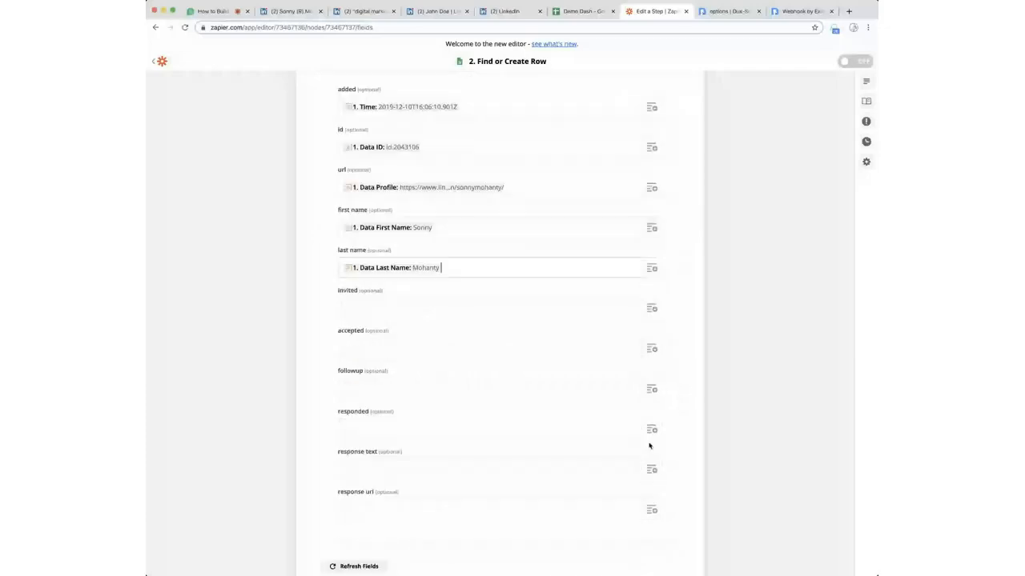
{"action": "left_click", "coordinate": [771, 340]}
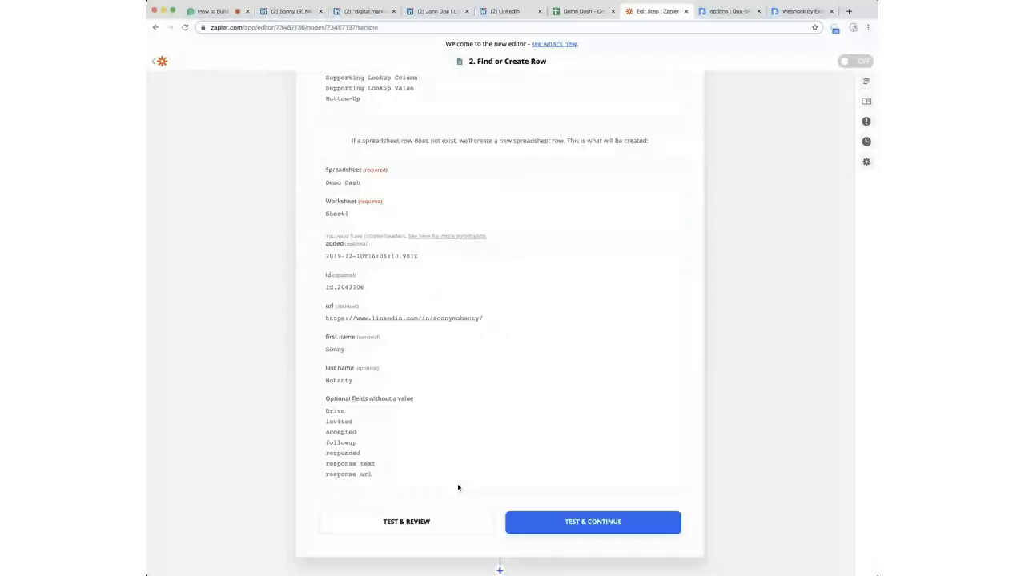
{"action": "scroll", "coordinate": [382, 282], "scroll_direction": "up", "scroll_amount": 5}
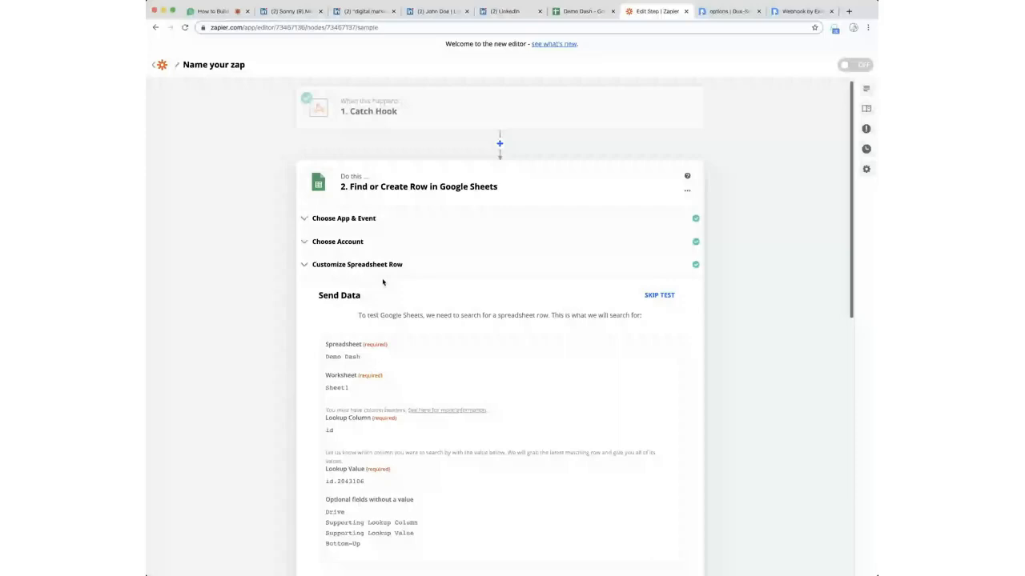
{"action": "scroll", "coordinate": [324, 296], "scroll_direction": "down", "scroll_amount": 5}
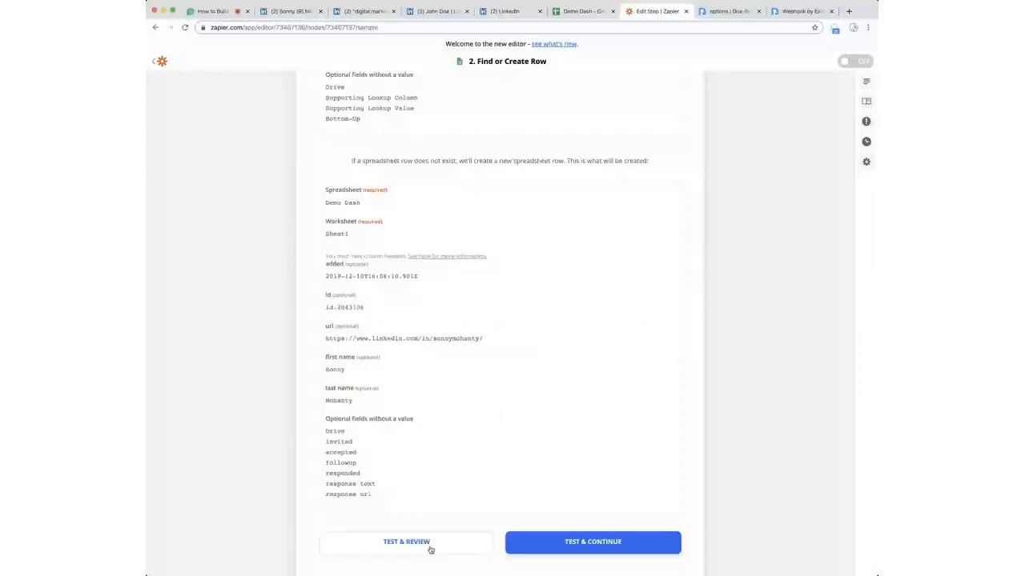
{"action": "left_click", "coordinate": [430, 547]}
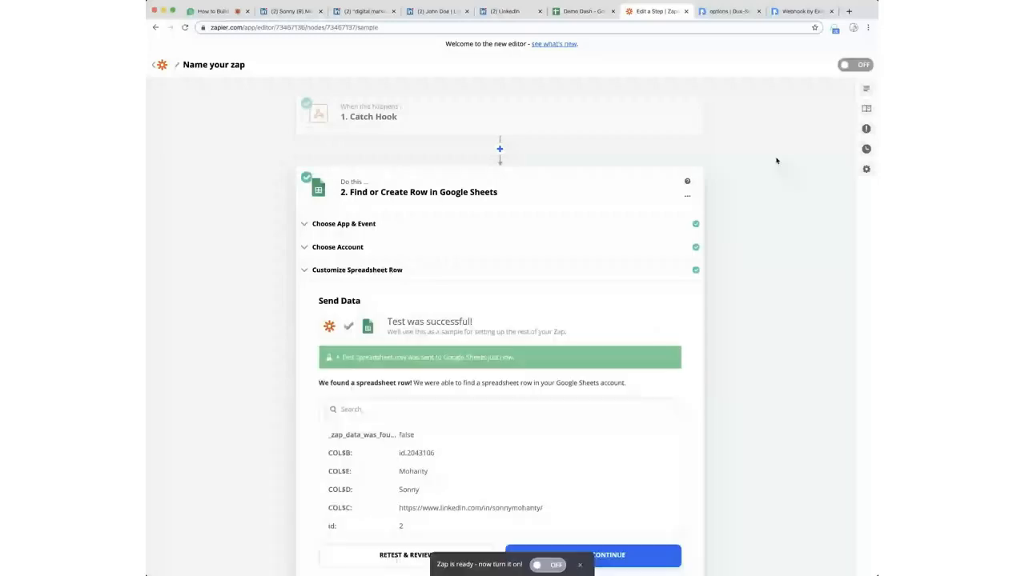
Switch to the Demo Dash sheet and fit the url, added and id columns to their contents.
{"action": "left_click", "coordinate": [573, 12]}
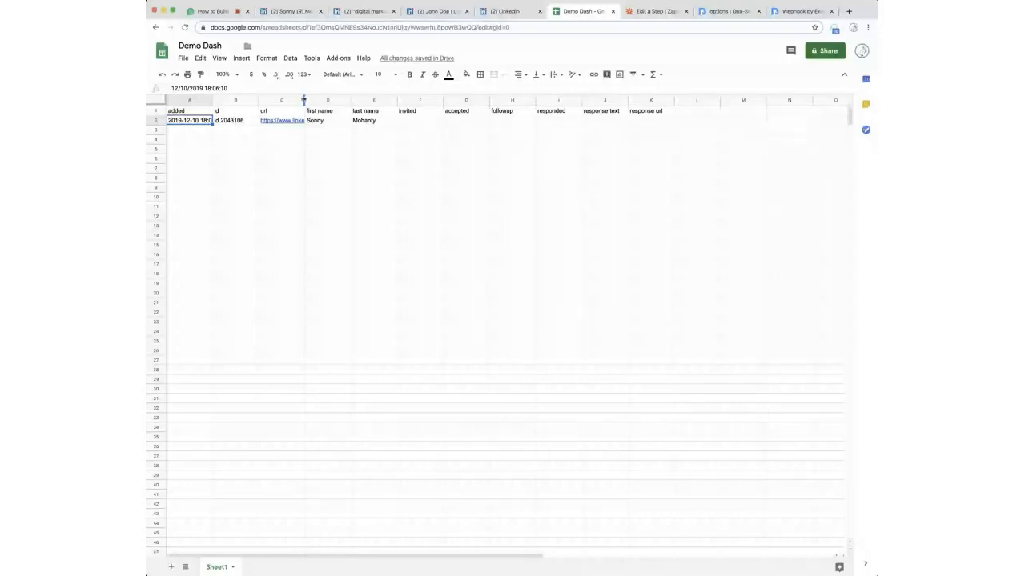
{"action": "double_click", "coordinate": [303, 99]}
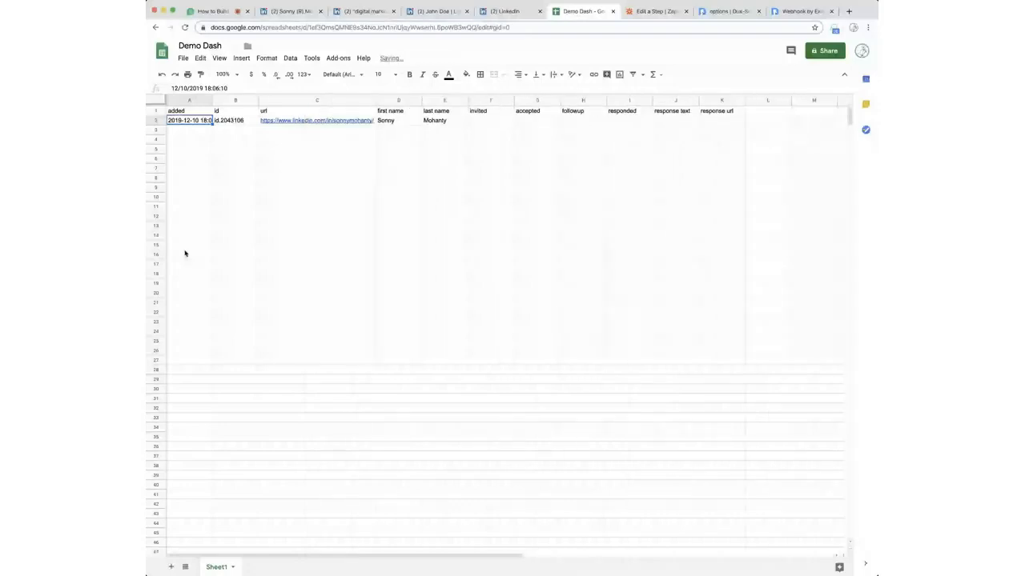
{"action": "double_click", "coordinate": [212, 99]}
{"action": "double_click", "coordinate": [270, 100]}
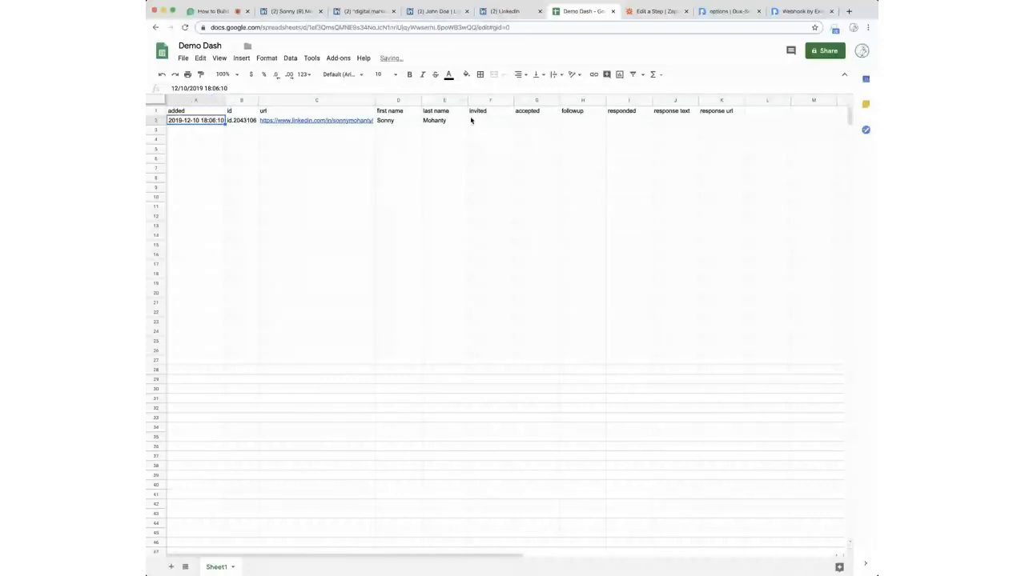
Switch back to the Zapier editor, finish the Google Sheets step, and return to the zap's setup overview.
{"action": "key", "text": "ctrl+Tab"}
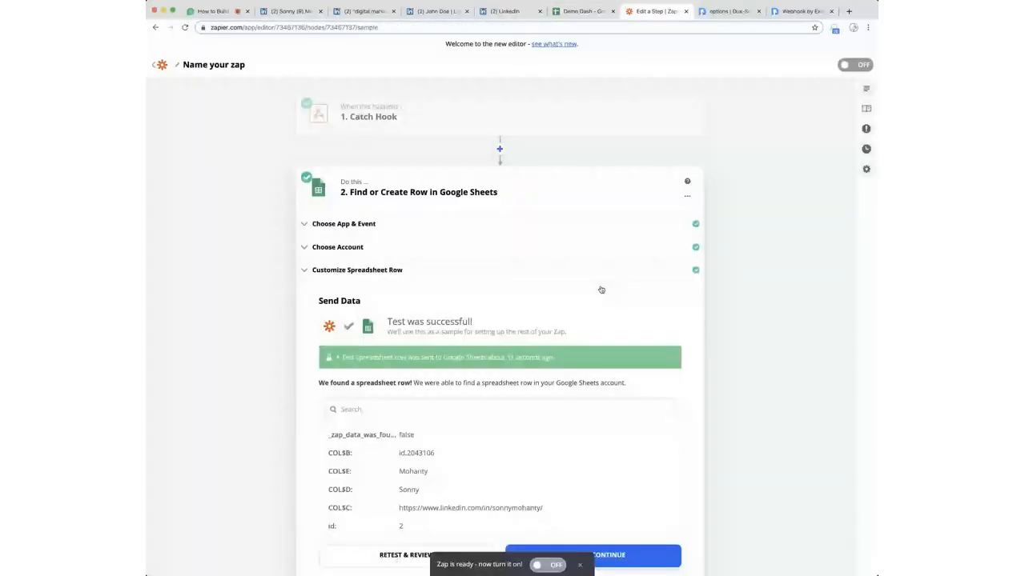
{"action": "scroll", "coordinate": [847, 327], "scroll_direction": "down", "scroll_amount": 3}
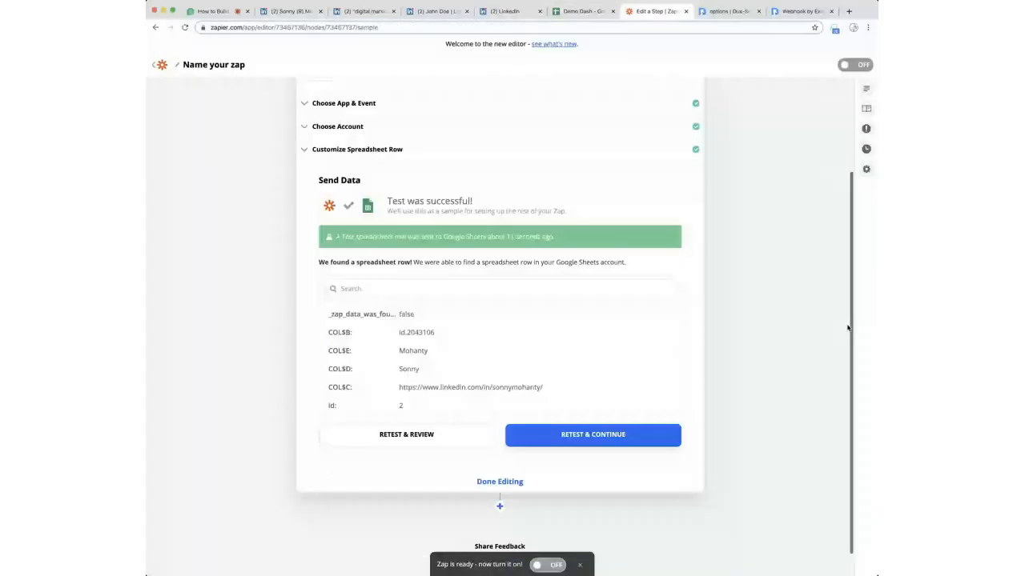
{"action": "left_click", "coordinate": [848, 327]}
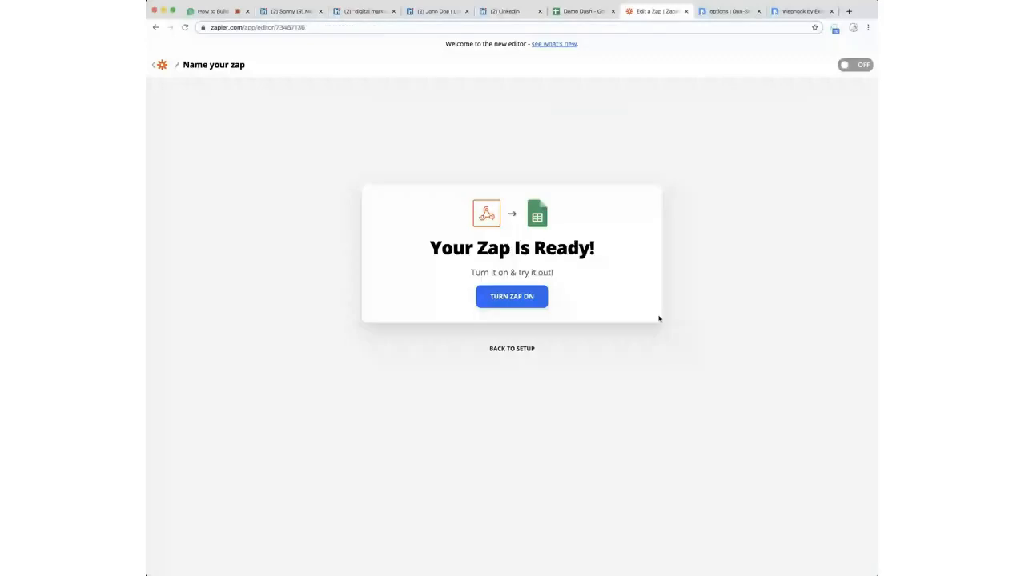
{"action": "left_click", "coordinate": [511, 258]}
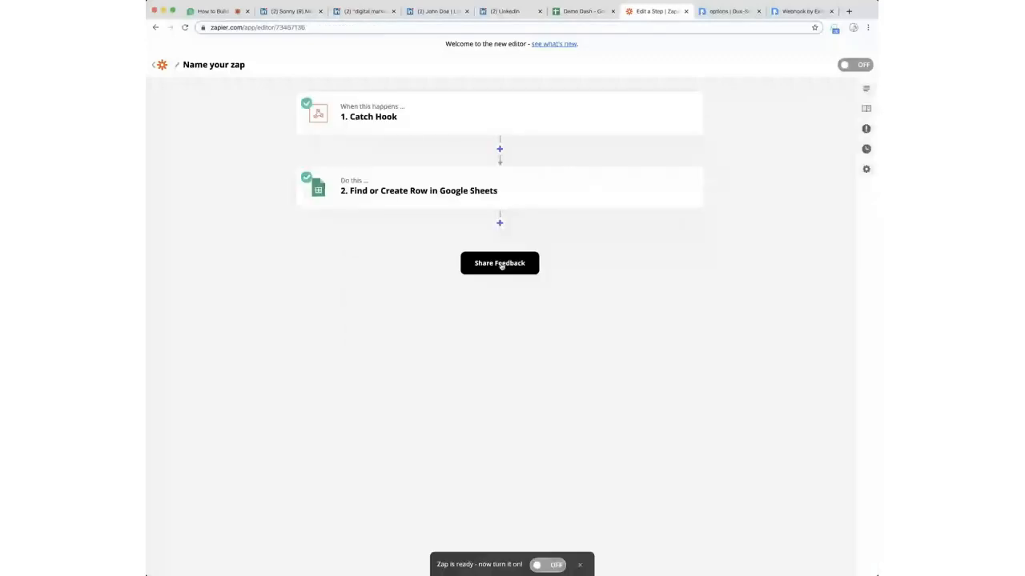
Insert a Filter between the hook and the Google Sheets step that continues only if Type (Text) Exactly matches visit.
{"action": "left_click", "coordinate": [499, 149]}
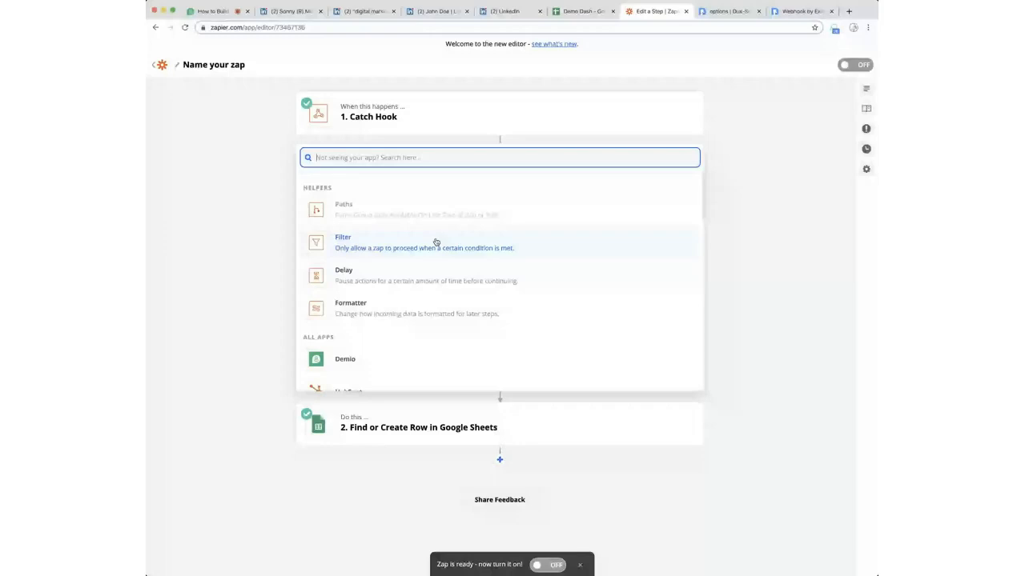
{"action": "left_click", "coordinate": [436, 243]}
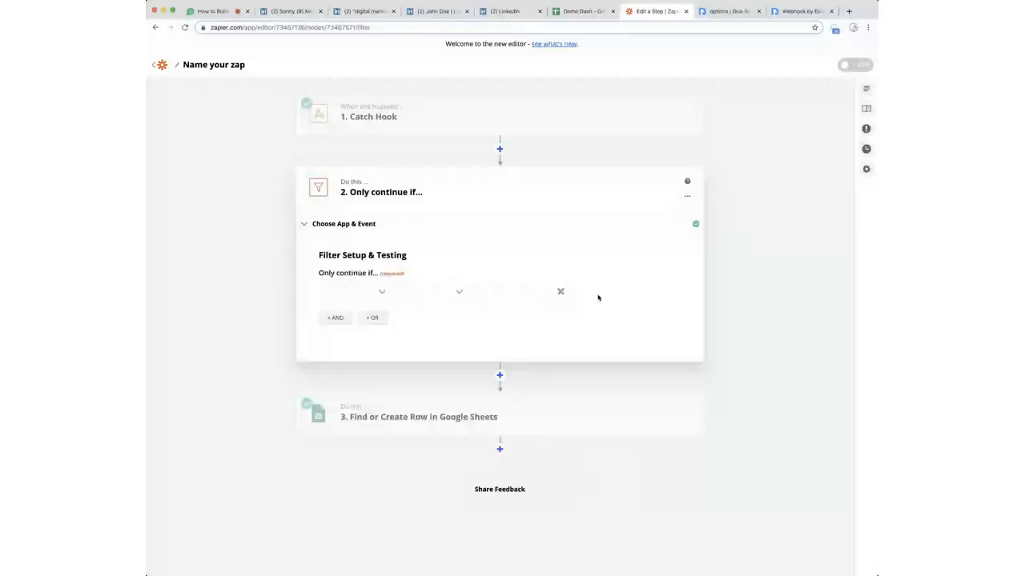
{"action": "left_click", "coordinate": [448, 291]}
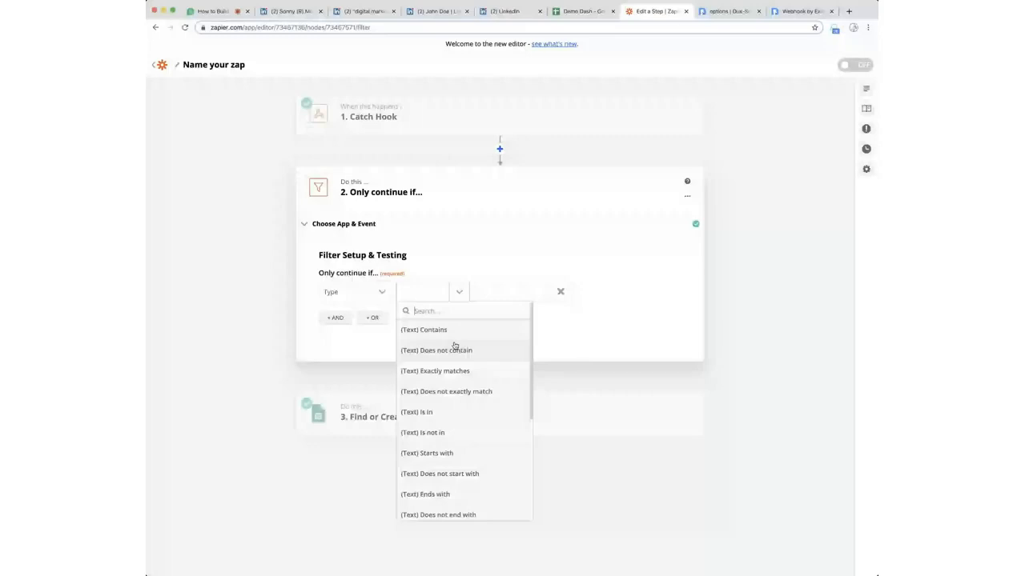
{"action": "left_click", "coordinate": [452, 370]}
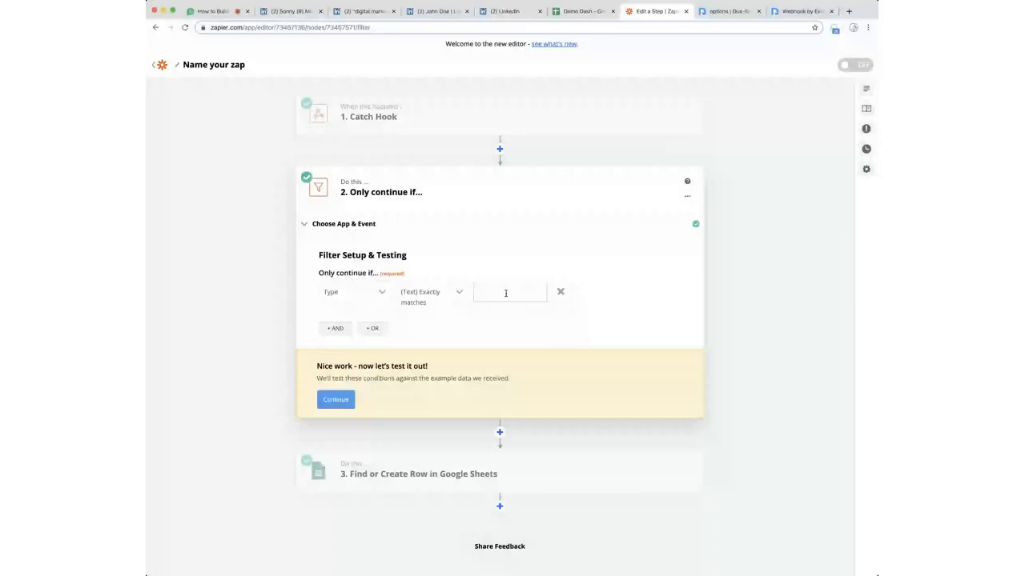
{"action": "type", "text": "visit"}
Test the filter against the sample data, retest it, and finish editing the filter step.
{"action": "left_click", "coordinate": [335, 399]}
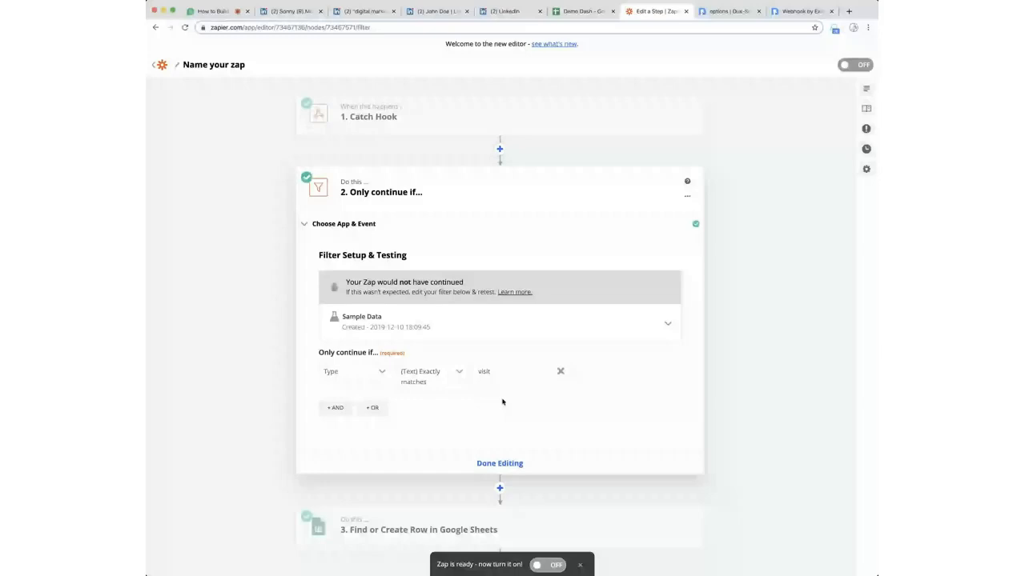
{"action": "left_click", "coordinate": [499, 464]}
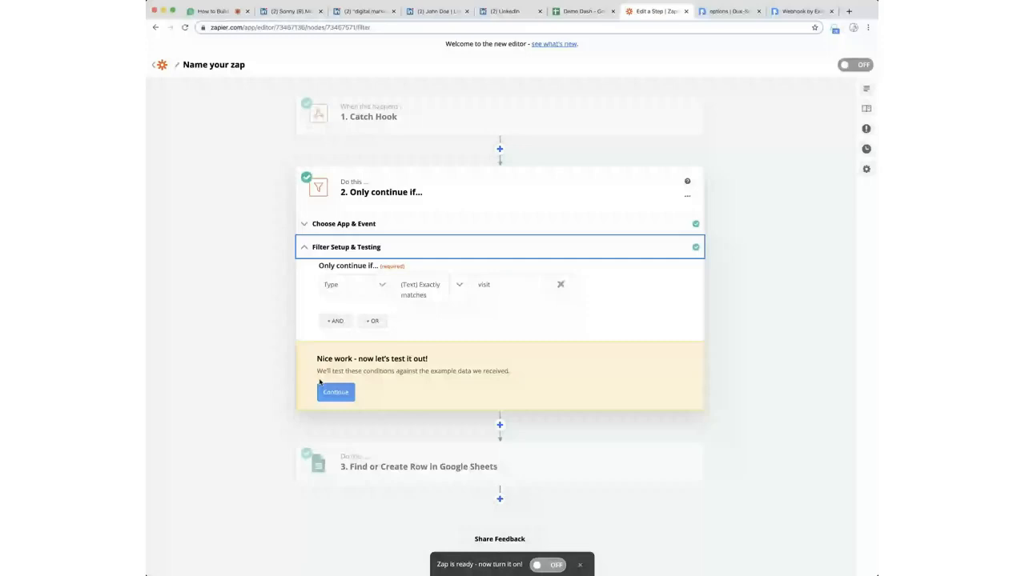
{"action": "left_click", "coordinate": [330, 390]}
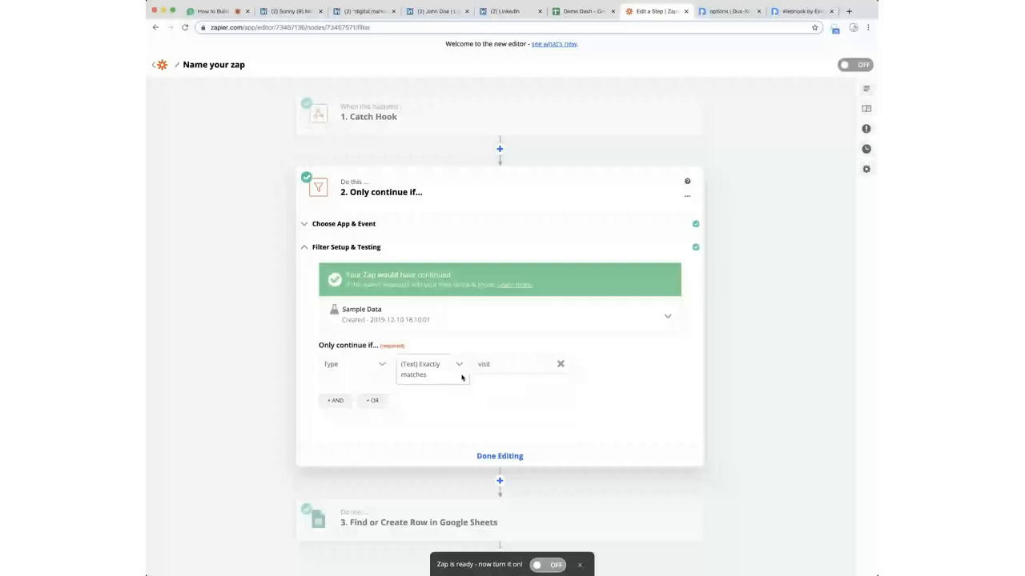
{"action": "left_click", "coordinate": [499, 456]}
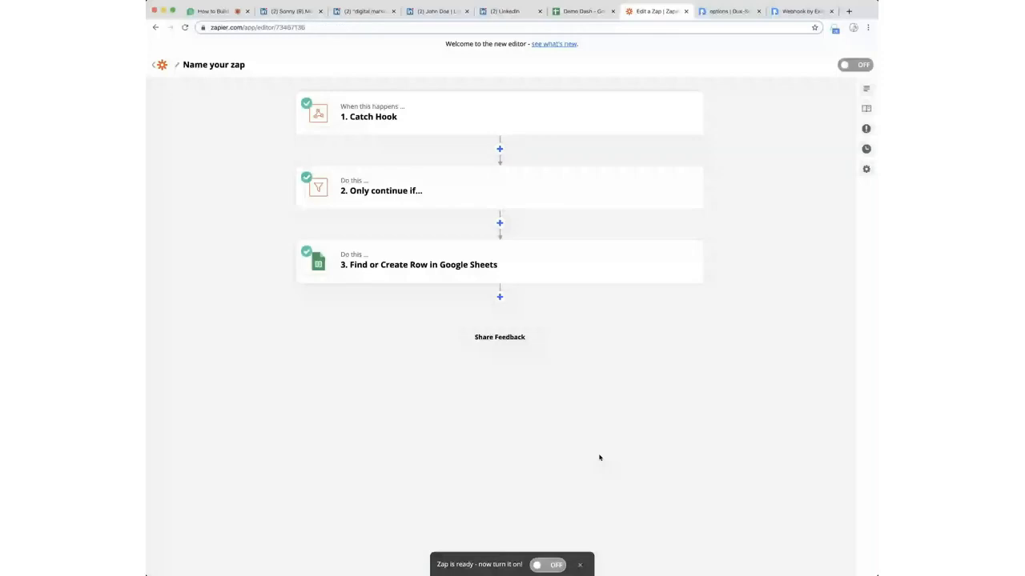
Name the zap "Visit to Row" and turn it on.
{"action": "left_click", "coordinate": [214, 67]}
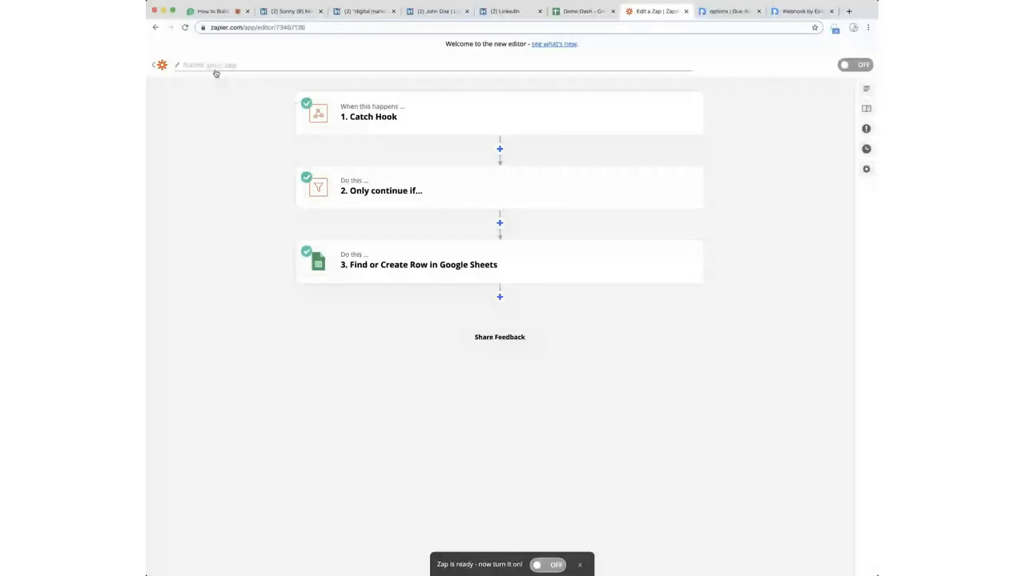
{"action": "type", "text": "Visit to Row"}
{"action": "key", "text": "Return"}
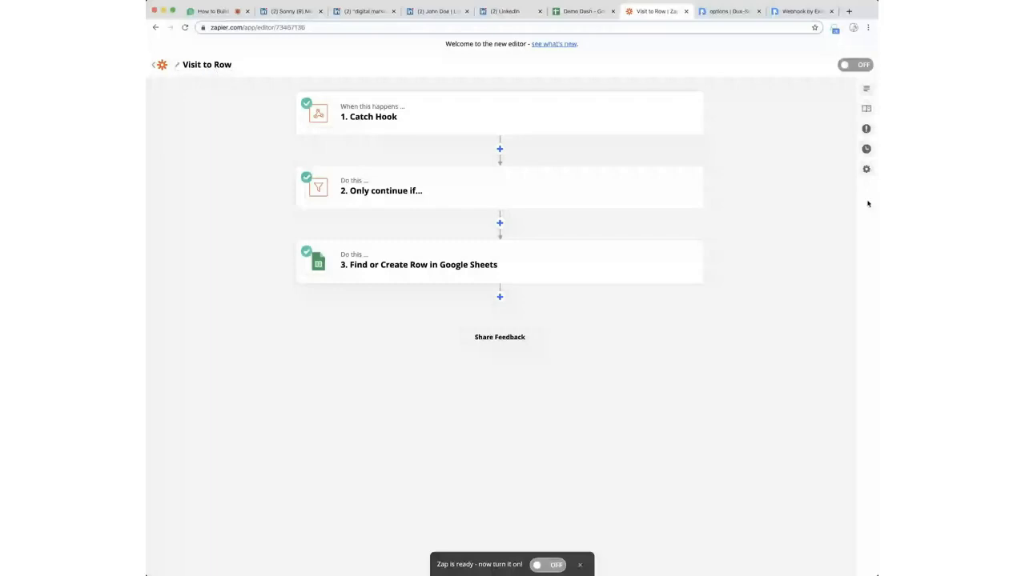
{"action": "left_click", "coordinate": [856, 65]}
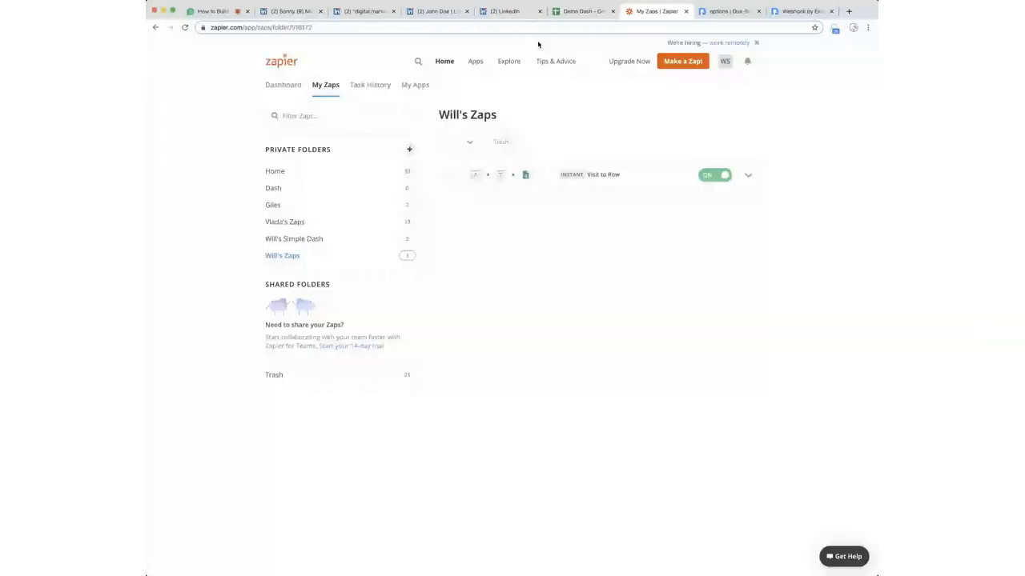
Switch to the Demo Dash sheet and examine the first lead's invited, accepted and response cells.
{"action": "left_click", "coordinate": [566, 11]}
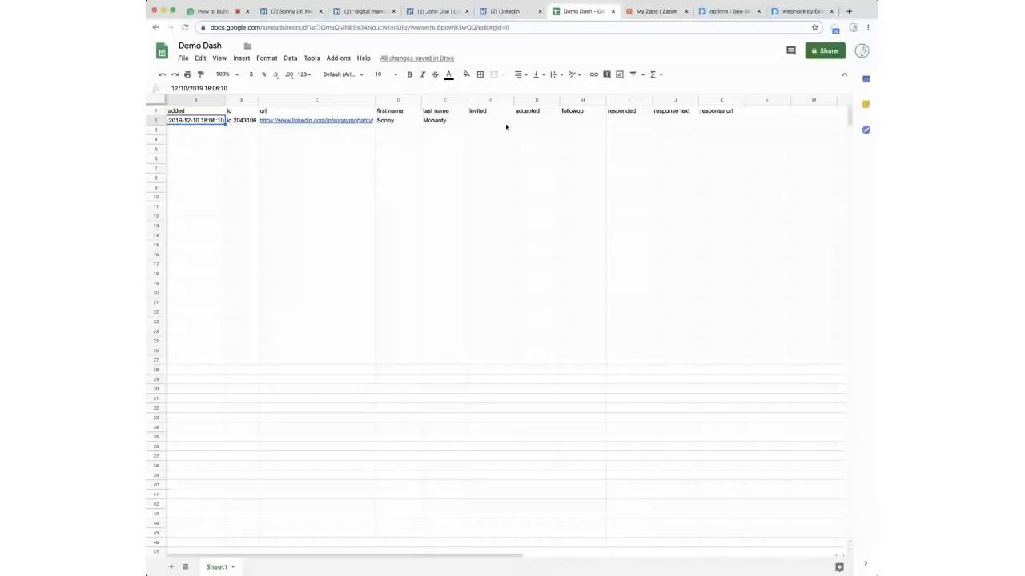
{"action": "left_click", "coordinate": [535, 120]}
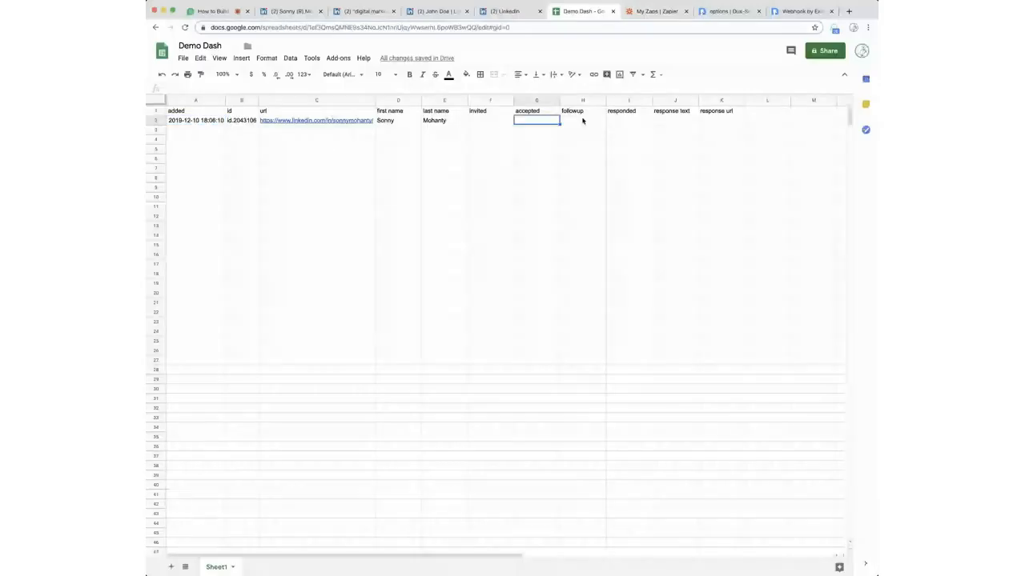
{"action": "left_click", "coordinate": [640, 121]}
{"action": "left_click", "coordinate": [488, 121]}
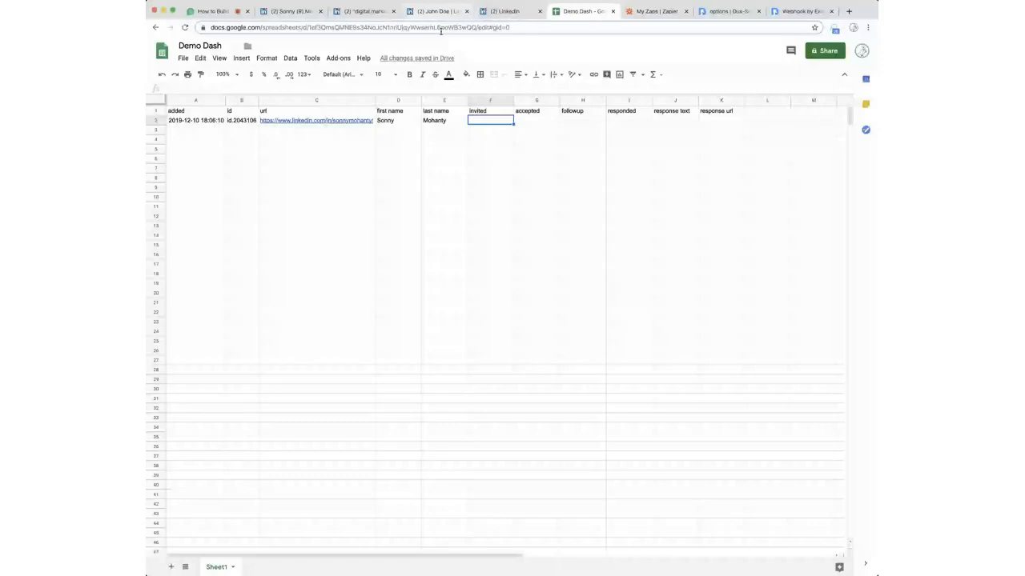
Switch back to Zapier and start a new zap triggered by a Webhooks by Zapier Catch Hook.
{"action": "left_click", "coordinate": [657, 11]}
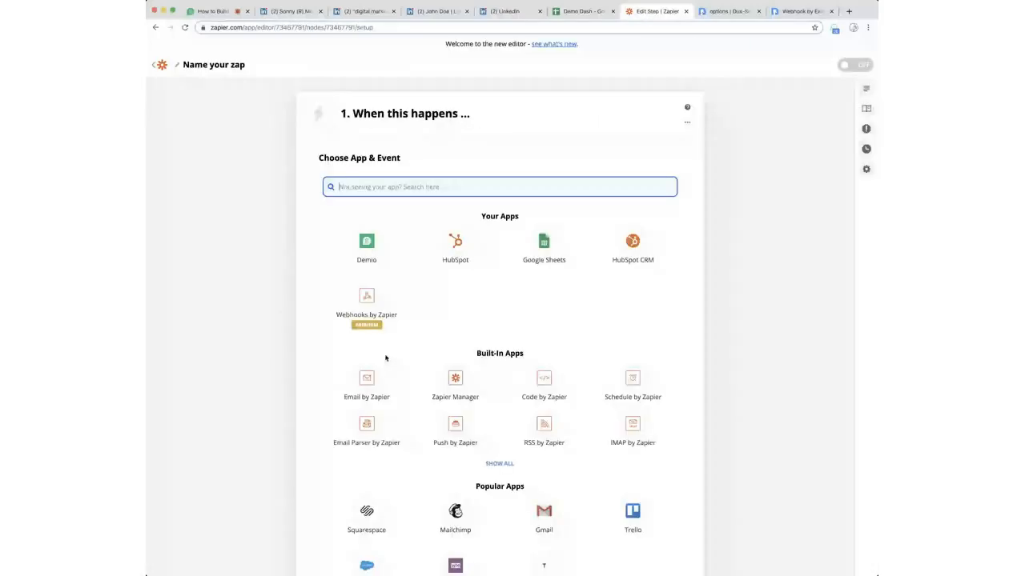
{"action": "left_click", "coordinate": [367, 300]}
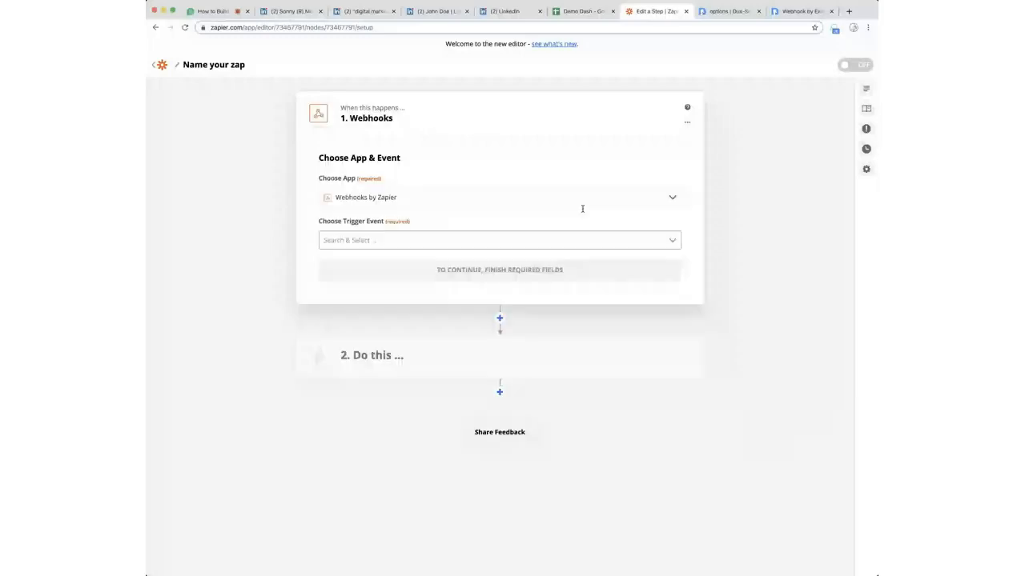
{"action": "left_click", "coordinate": [473, 239]}
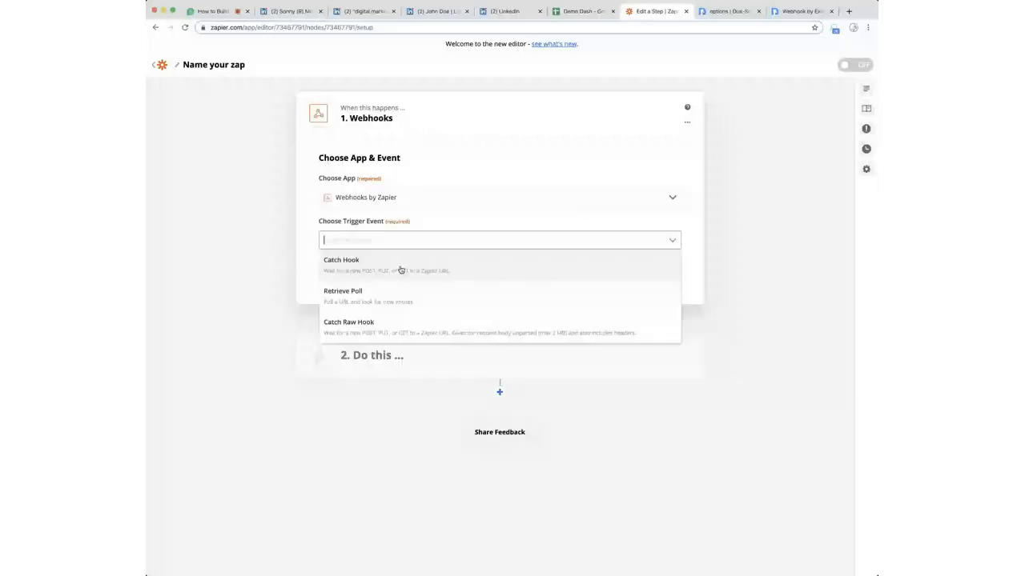
{"action": "left_click", "coordinate": [401, 270]}
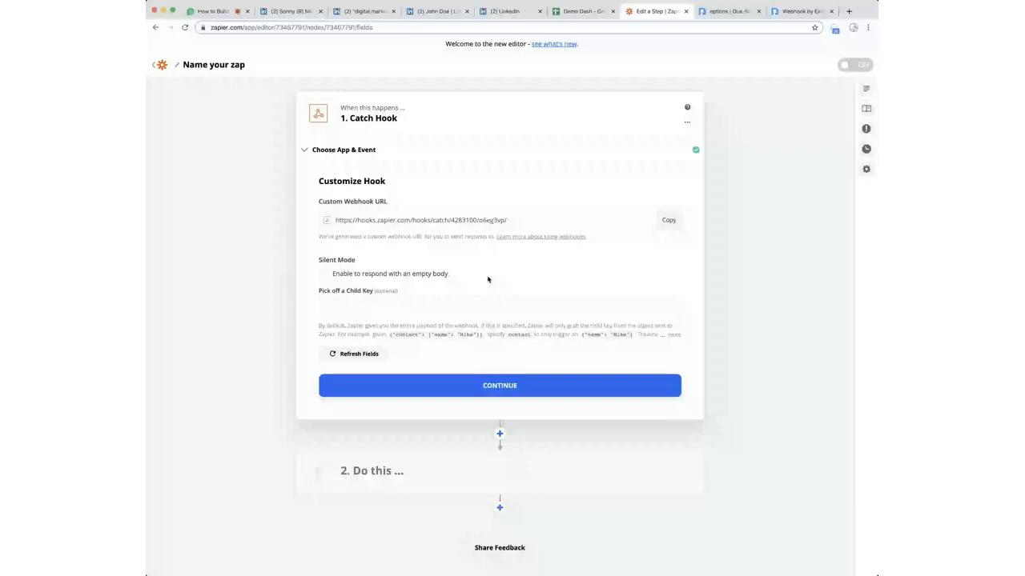
Copy the new hook's custom URL into the second webhook address in the Dux-Soup options, and leave only its Action event enabled.
{"action": "left_click", "coordinate": [668, 220]}
{"action": "key", "text": "ctrl+Tab"}
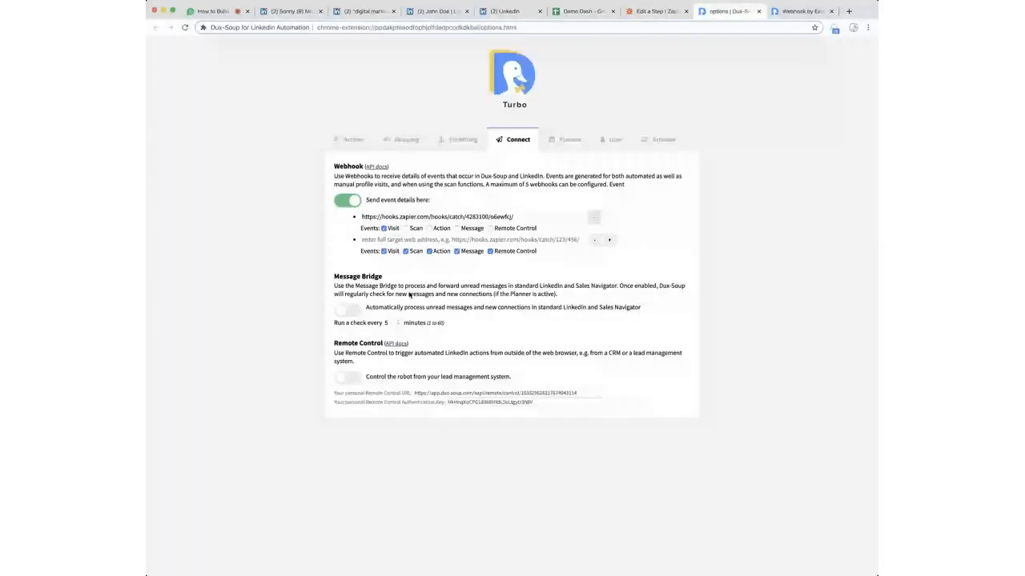
{"action": "left_click", "coordinate": [383, 251]}
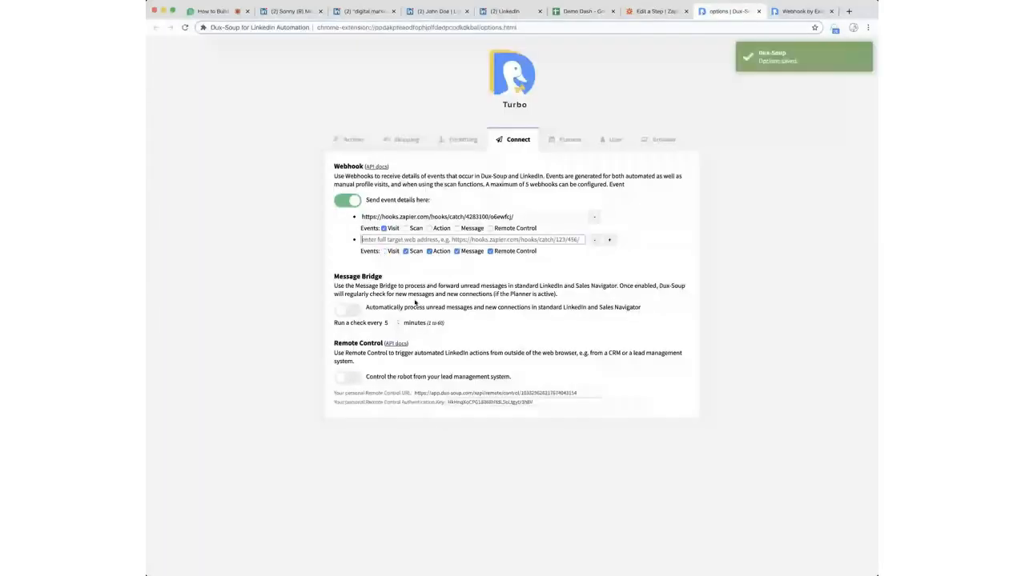
{"action": "key", "text": "ctrl+v"}
{"action": "left_click", "coordinate": [406, 251]}
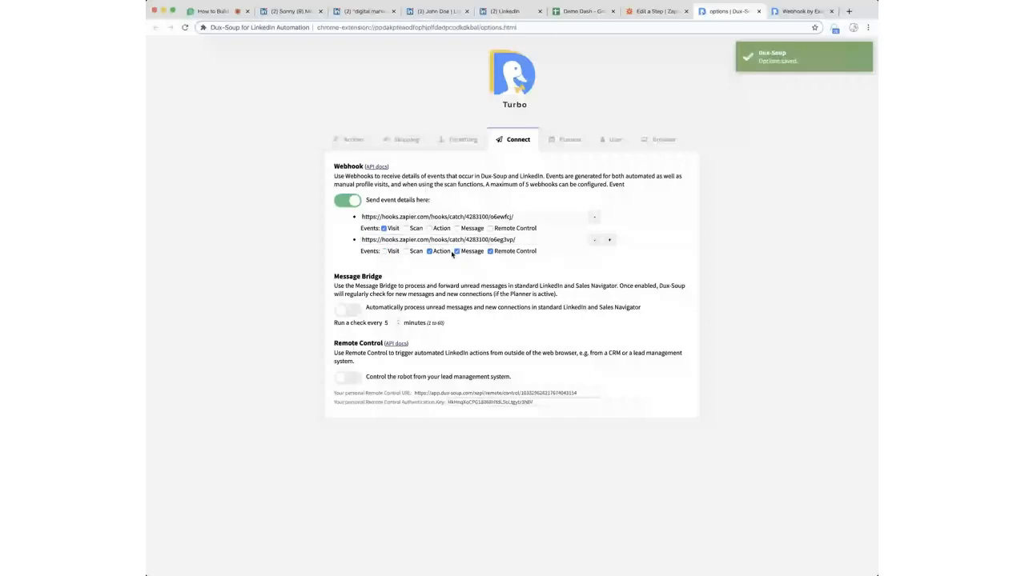
{"action": "left_click", "coordinate": [456, 252]}
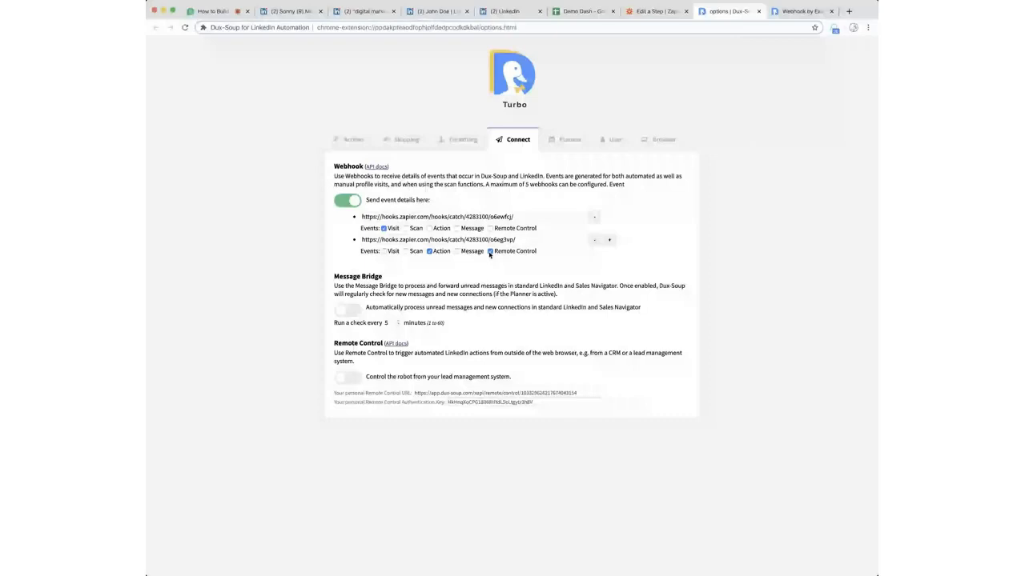
{"action": "left_click", "coordinate": [490, 251]}
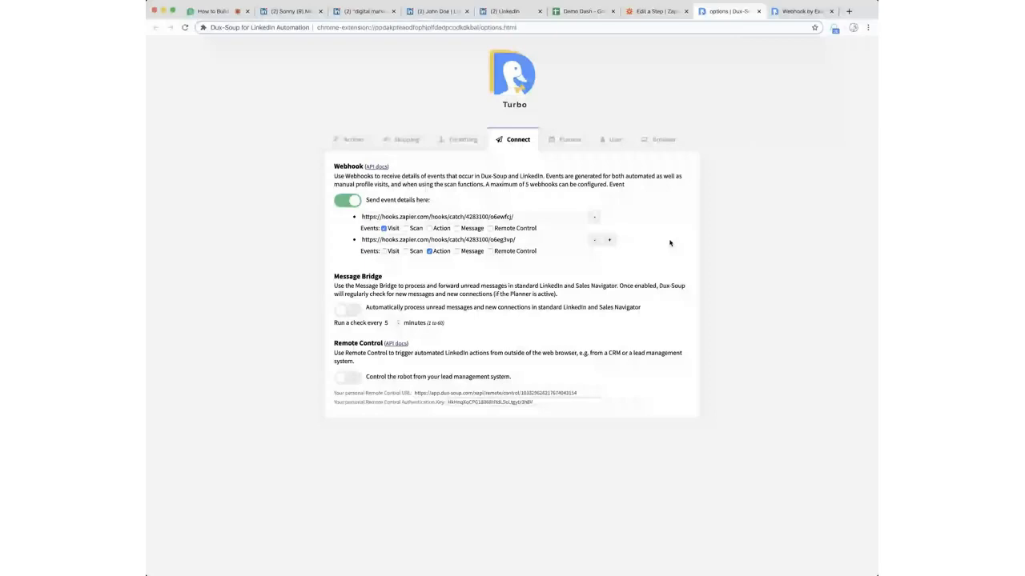
Switch to the Dux-Soup webhook help article and examine the Action.Create Event's action names and example JSON.
{"action": "left_click", "coordinate": [802, 12]}
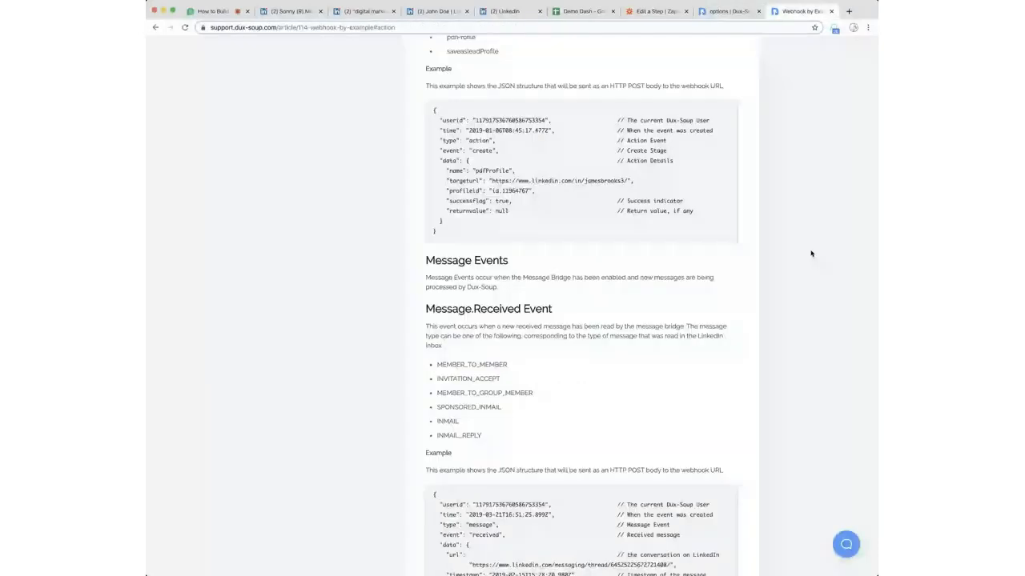
{"action": "scroll", "coordinate": [811, 254], "scroll_direction": "up", "scroll_amount": 3}
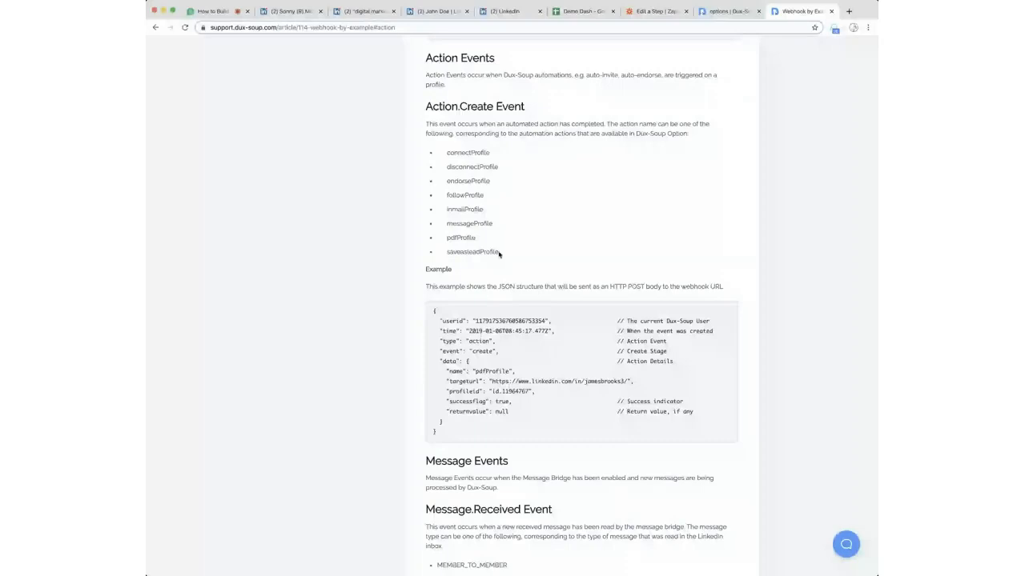
{"action": "left_click_drag", "start_coordinate": [500, 254], "coordinate": [344, 151]}
{"action": "left_click", "coordinate": [548, 218]}
{"action": "double_click", "coordinate": [458, 150]}
{"action": "left_click_drag", "start_coordinate": [437, 432], "coordinate": [422, 329]}
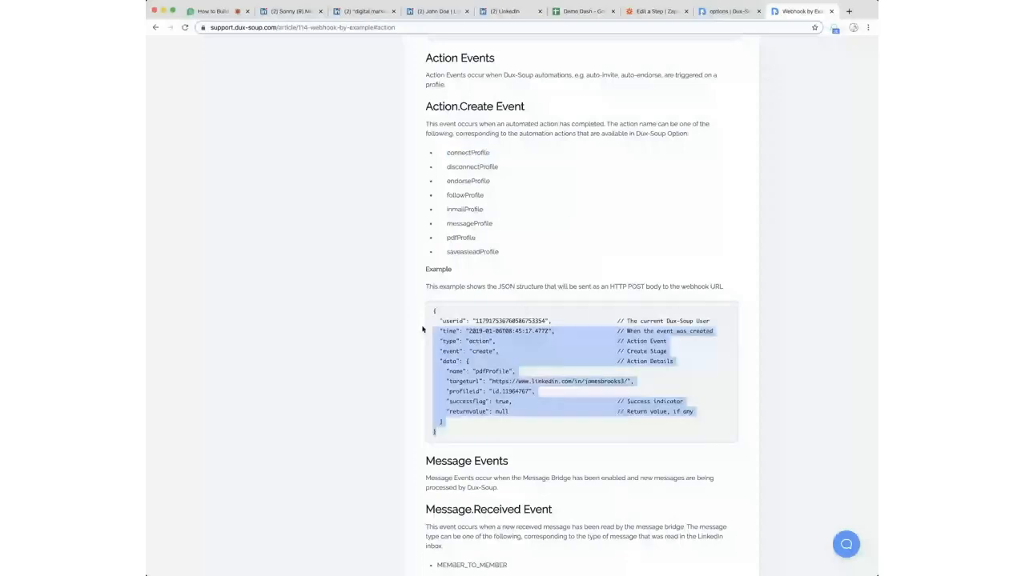
{"action": "left_click", "coordinate": [638, 206]}
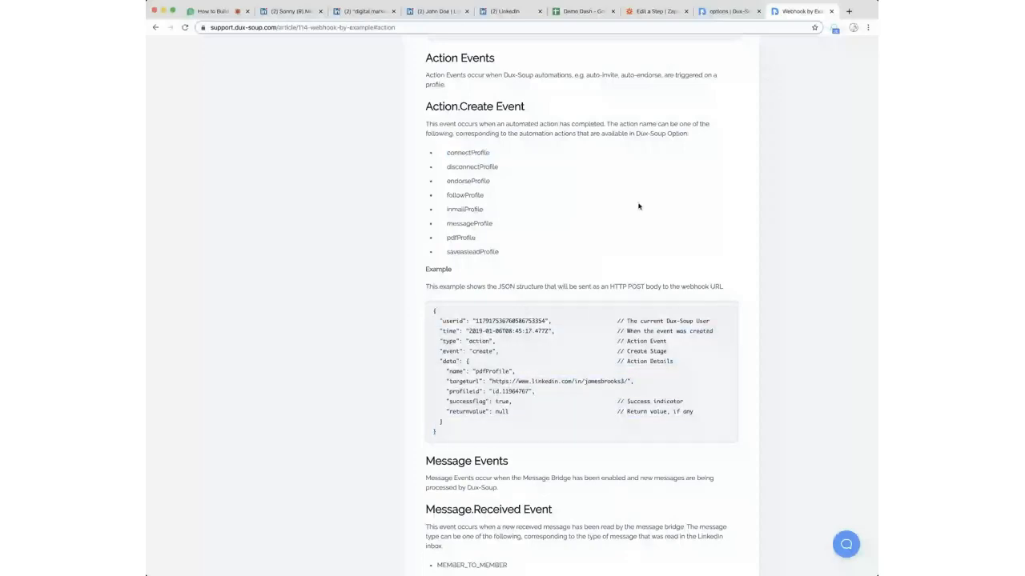
Switch back to Zapier and continue past the Catch Hook's customization with the default settings.
{"action": "key", "text": "ctrl+shift+Tab"}
{"action": "key", "text": "ctrl+shift+Tab"}
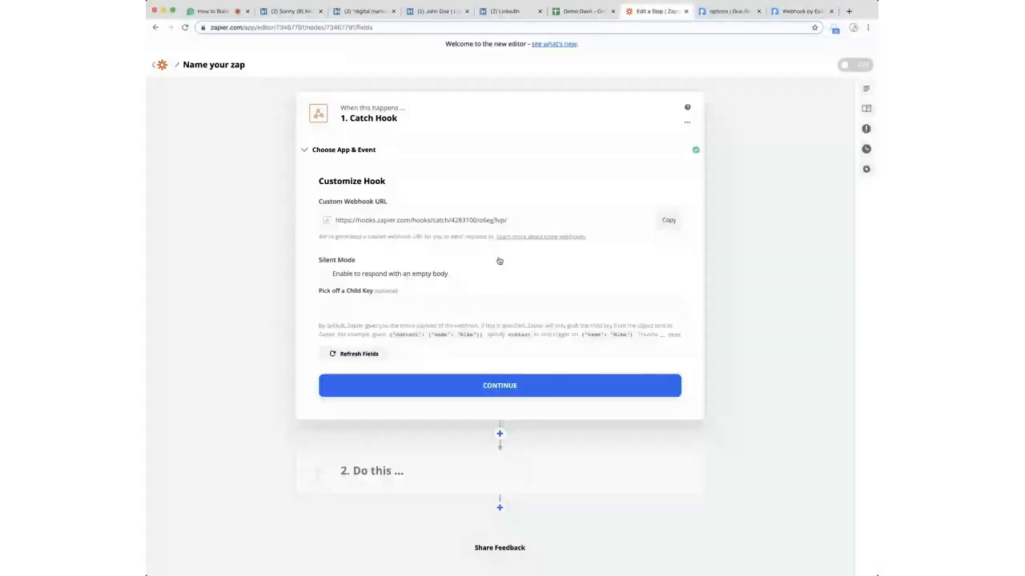
{"action": "left_click", "coordinate": [499, 385]}
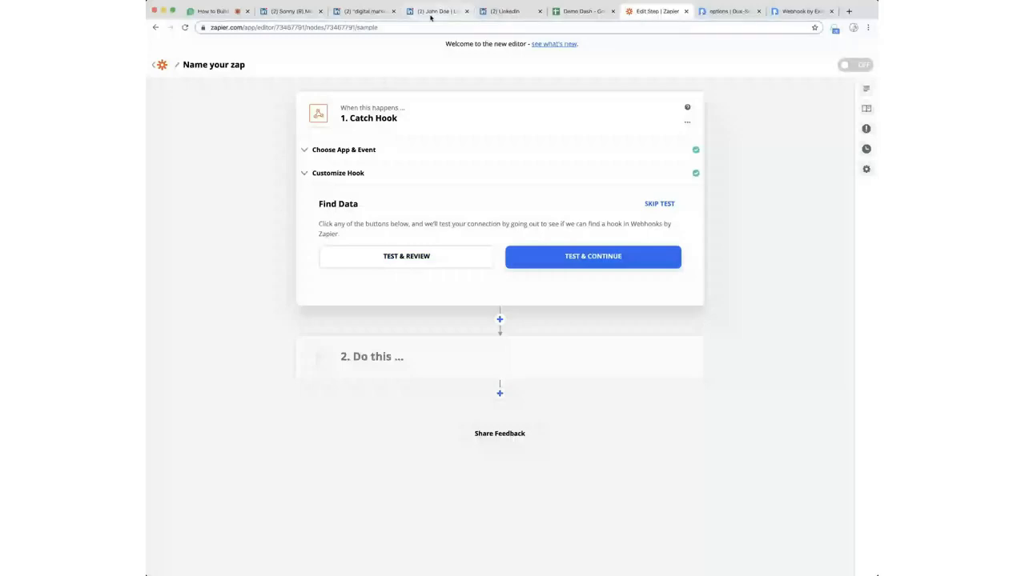
Switch to the Dux-Soup action options and turn on running automated actions while manually browsing profiles.
{"action": "key", "text": "ctrl+Tab"}
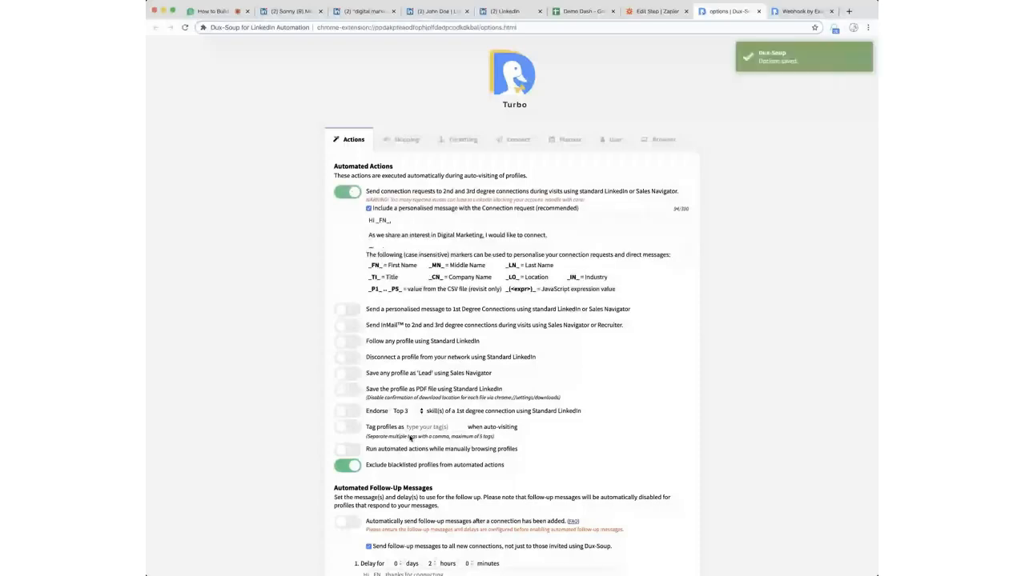
{"action": "left_click", "coordinate": [347, 449]}
Switch to LinkedIn's digital marketing people search and visit the first 2nd-degree profile so that Dux-Soup sends a connection request.
{"action": "left_click", "coordinate": [463, 15]}
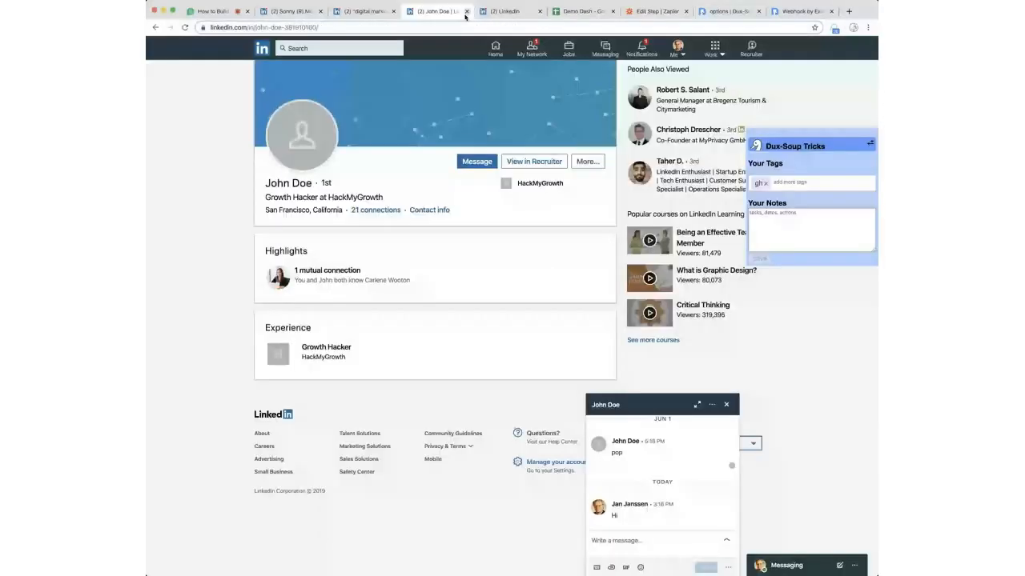
{"action": "left_click", "coordinate": [521, 16]}
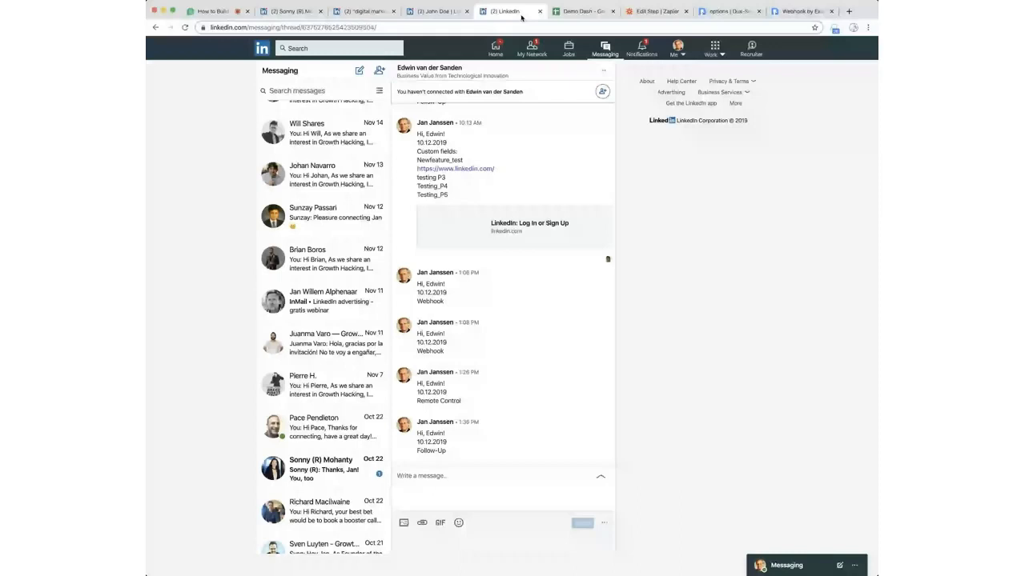
{"action": "left_click", "coordinate": [365, 12]}
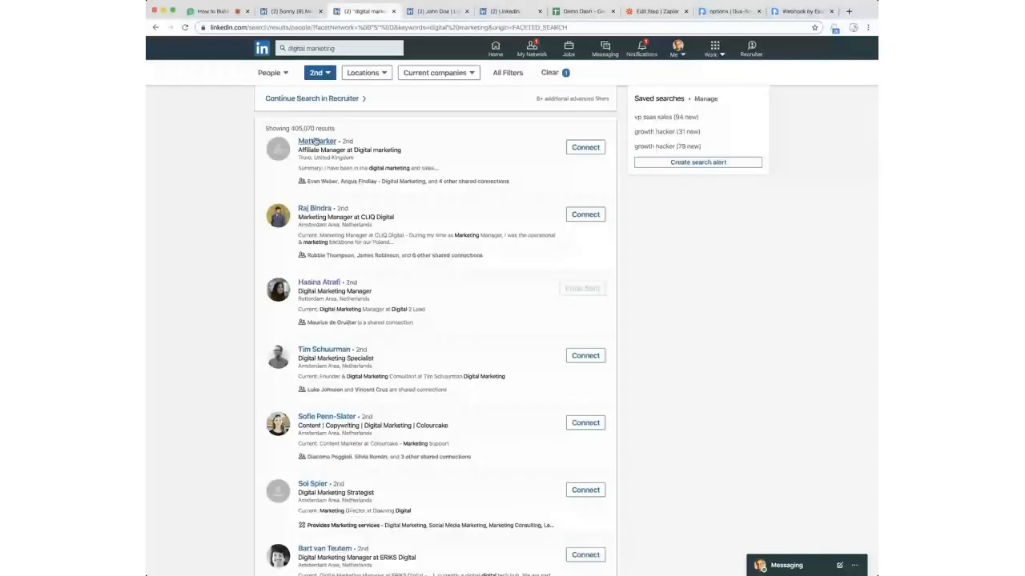
{"action": "left_click", "coordinate": [315, 141]}
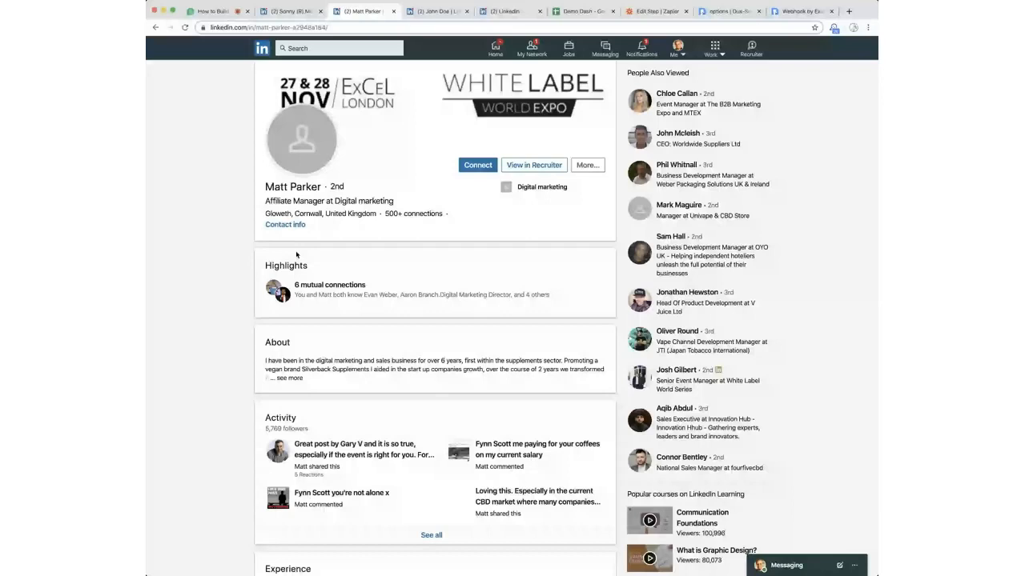
{"action": "left_click", "coordinate": [284, 224]}
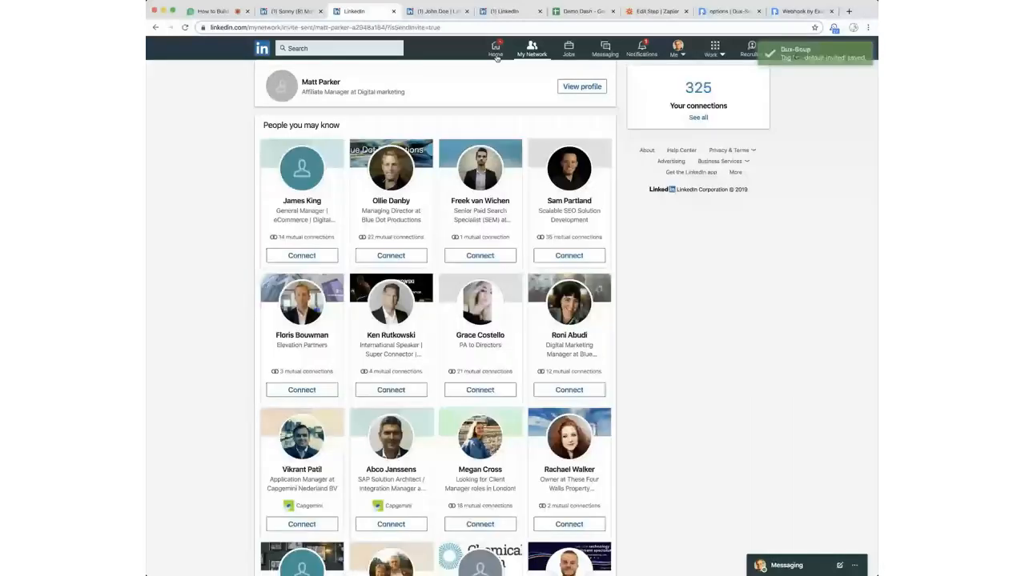
Check the Demo Dash sheet for the visited lead, then return to Zapier and test the Catch Hook for sample Hook A.
{"action": "left_click", "coordinate": [583, 11]}
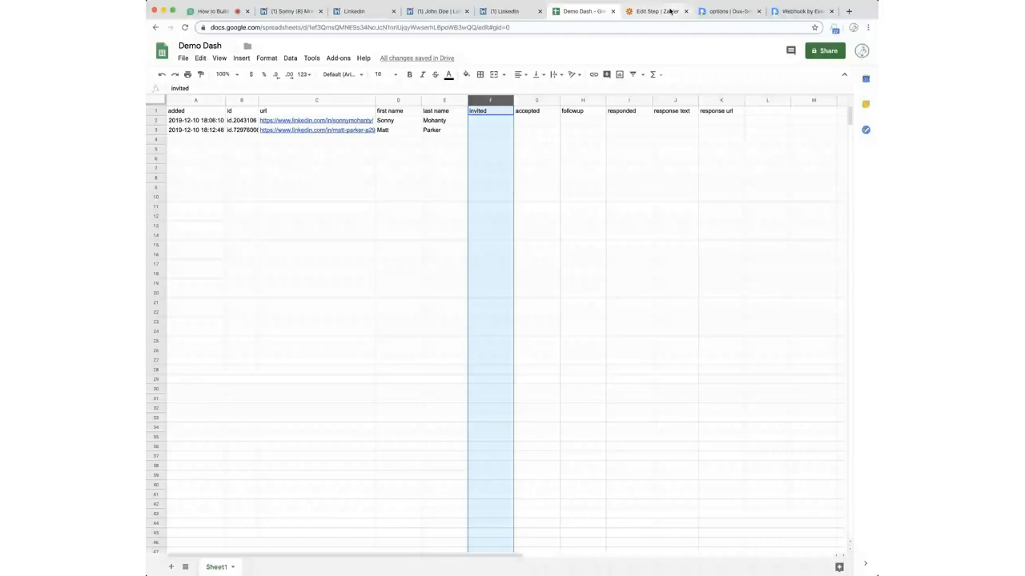
{"action": "left_click", "coordinate": [669, 11]}
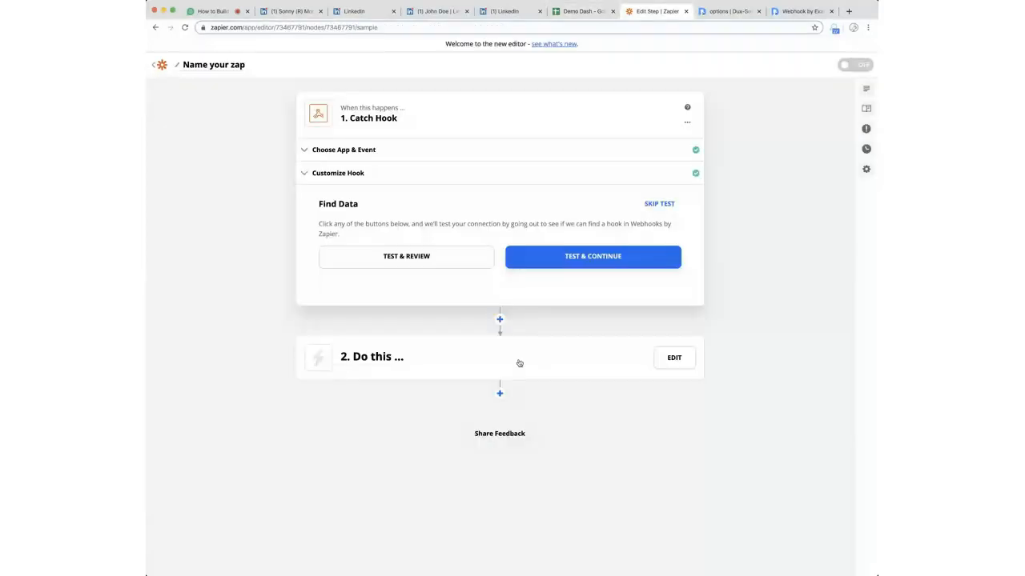
{"action": "left_click", "coordinate": [434, 263]}
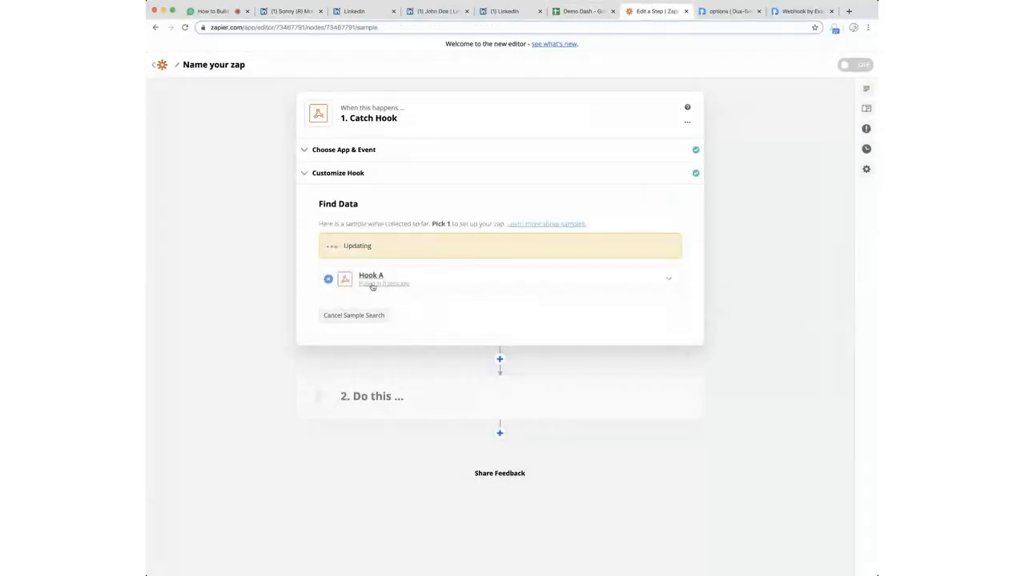
{"action": "left_click", "coordinate": [430, 256]}
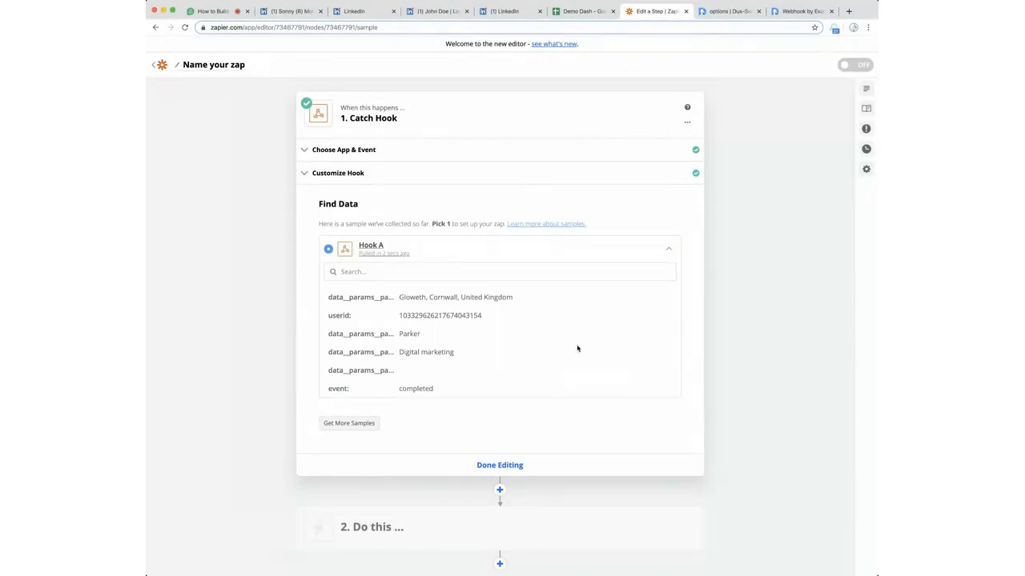
Examine the type and data name fields in Hook A's sample data, and finish editing the Catch Hook trigger.
{"action": "scroll", "coordinate": [577, 349], "scroll_direction": "down", "scroll_amount": 2}
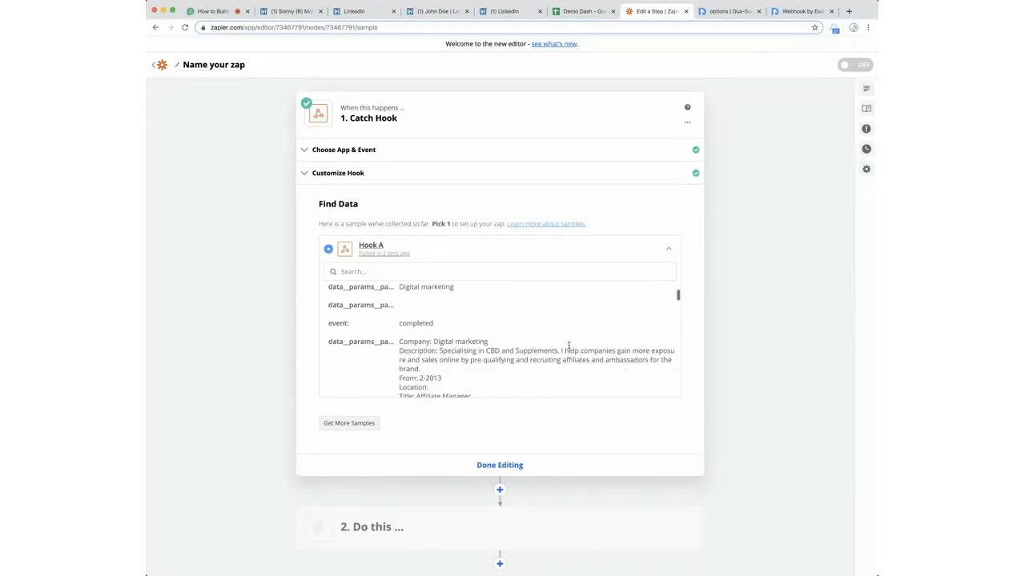
{"action": "scroll", "coordinate": [518, 318], "scroll_direction": "down", "scroll_amount": 5}
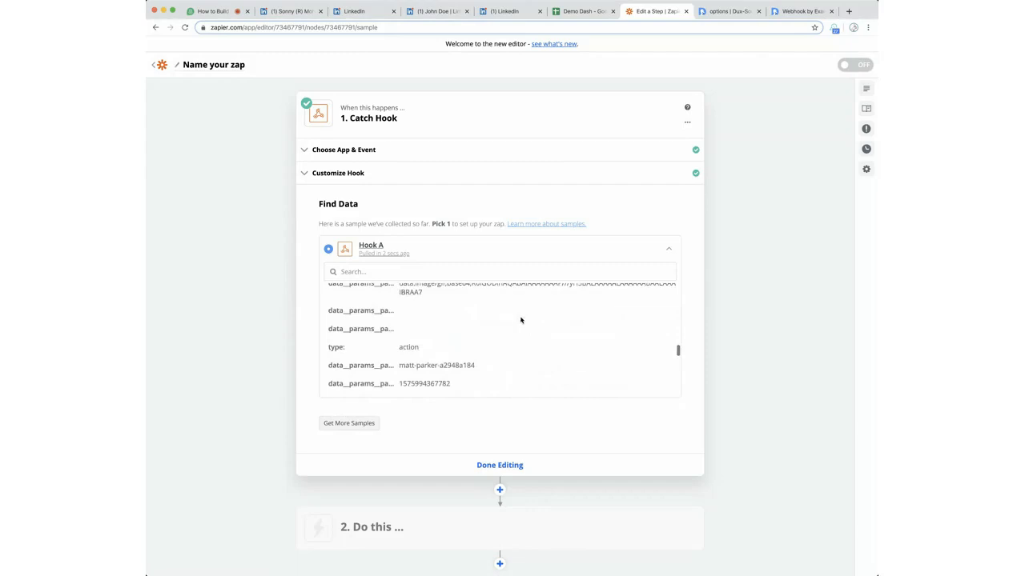
{"action": "left_click_drag", "start_coordinate": [320, 347], "coordinate": [434, 347]}
{"action": "scroll", "coordinate": [450, 350], "scroll_direction": "down", "scroll_amount": 3}
{"action": "scroll", "coordinate": [450, 350], "scroll_direction": "down", "scroll_amount": 3}
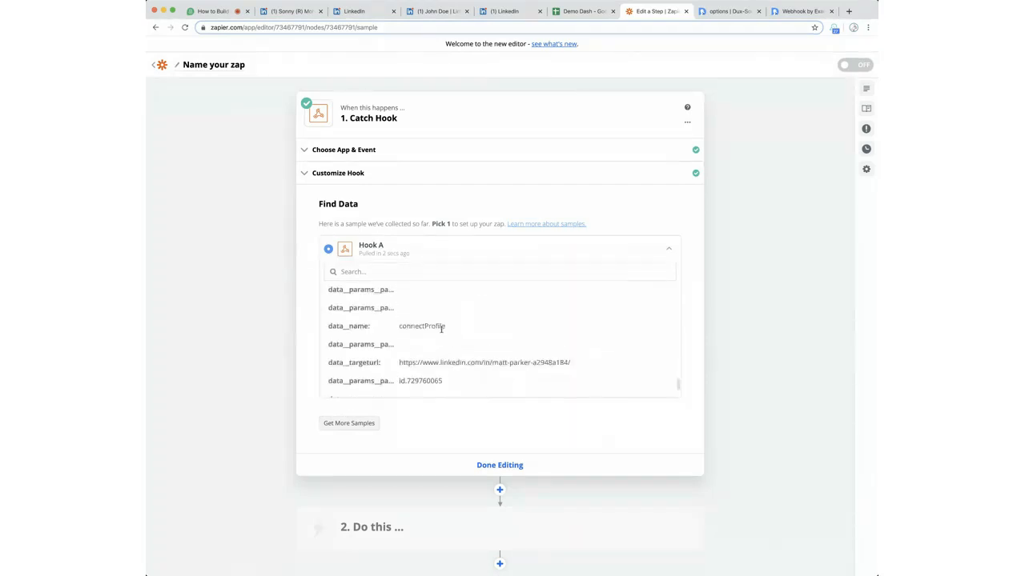
{"action": "double_click", "coordinate": [410, 327]}
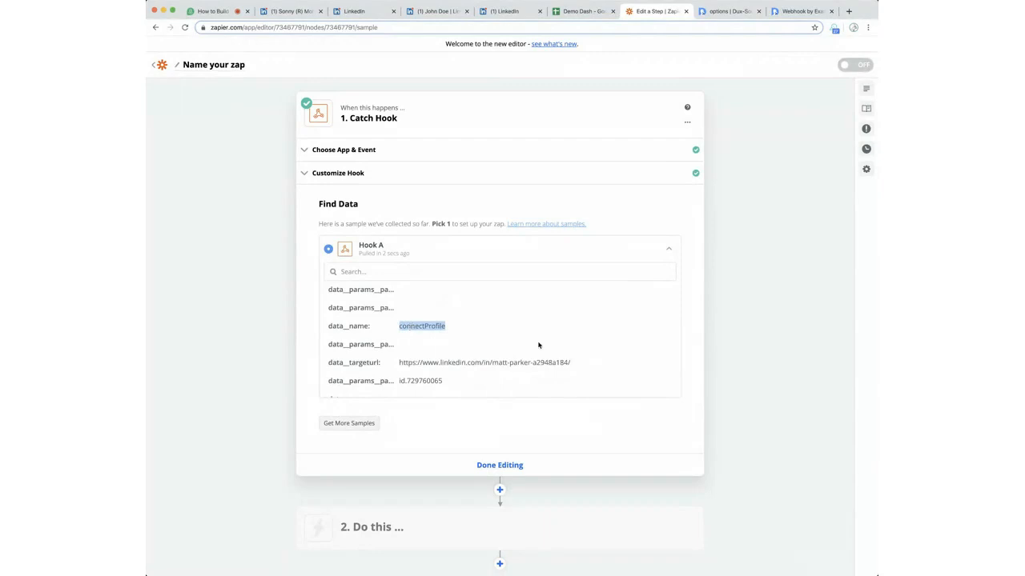
{"action": "left_click", "coordinate": [492, 470]}
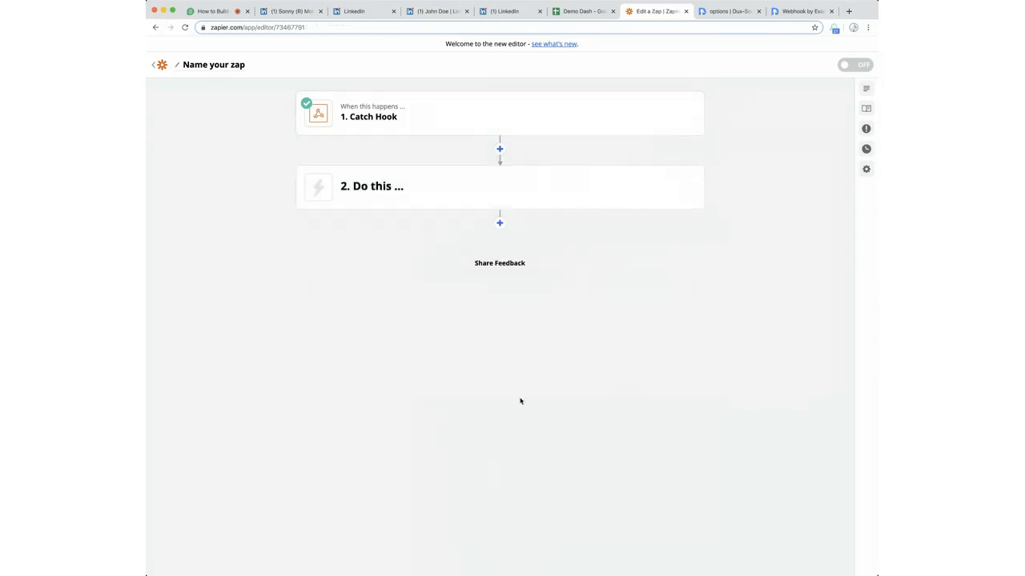
Add and test a filter after the Catch Hook that continues only if Data Name exactly matches connectProfile.
{"action": "left_click", "coordinate": [500, 149]}
{"action": "left_click", "coordinate": [400, 242]}
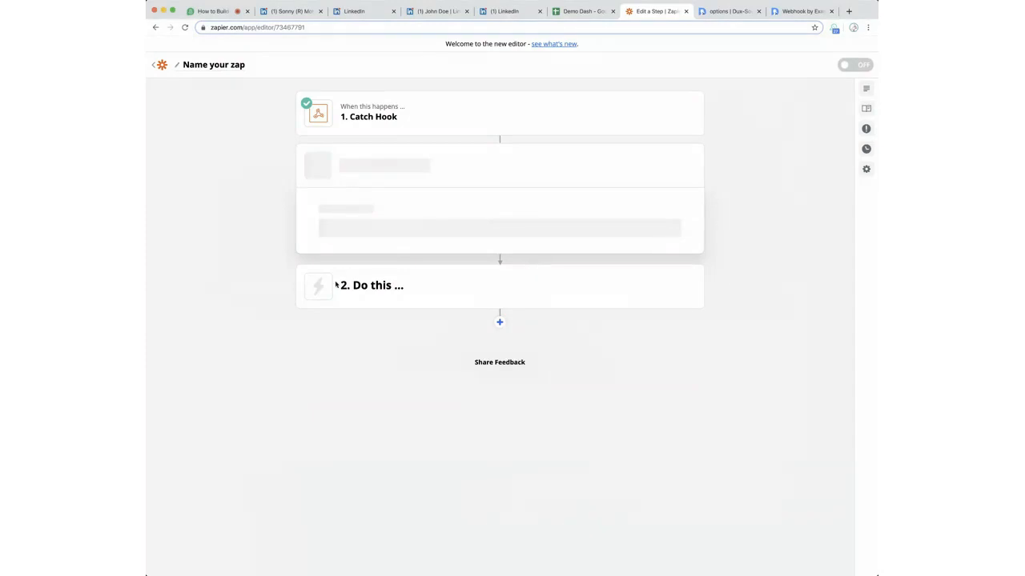
{"action": "left_click", "coordinate": [384, 293]}
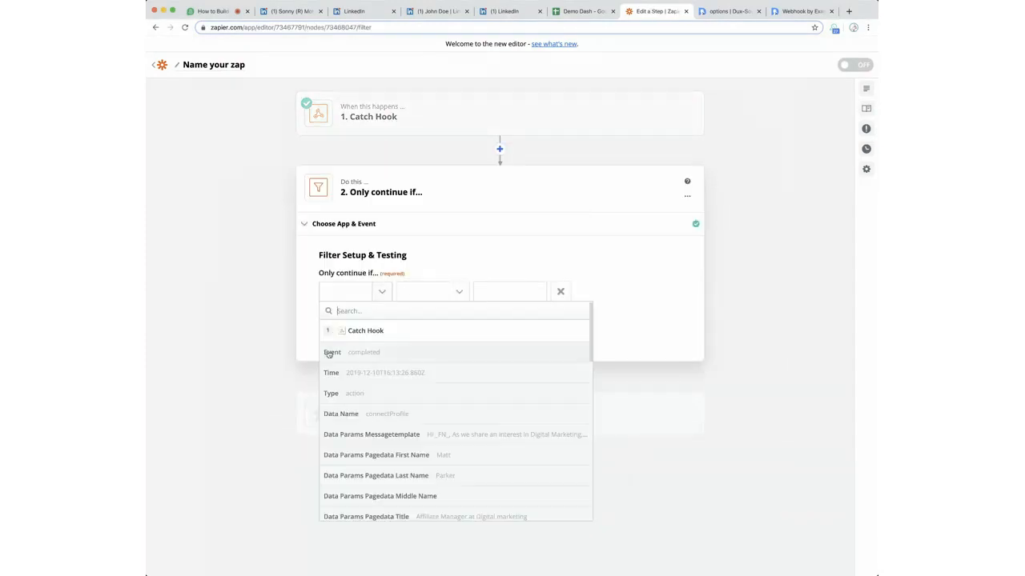
{"action": "left_click", "coordinate": [393, 413]}
{"action": "left_click", "coordinate": [459, 299]}
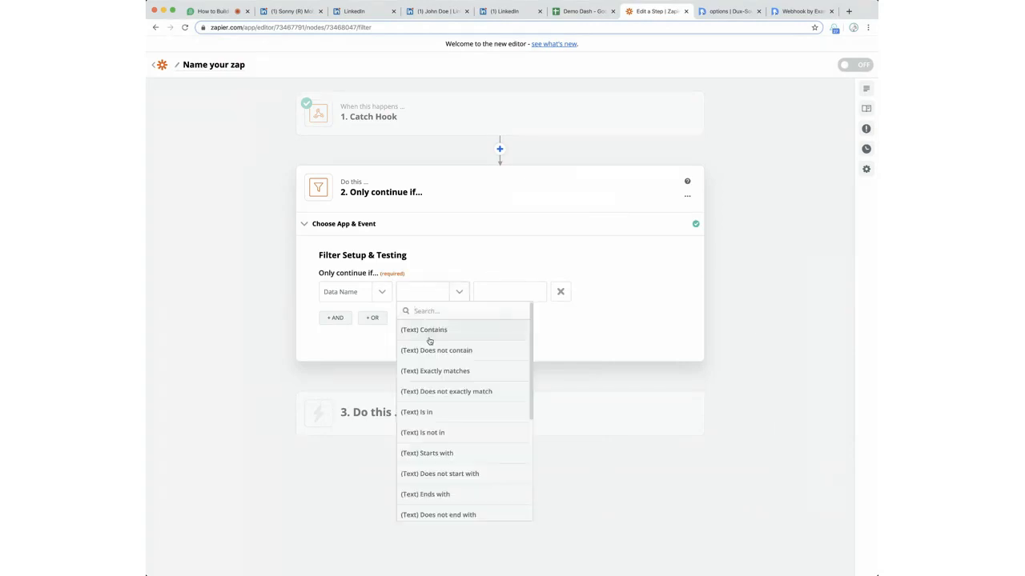
{"action": "left_click", "coordinate": [453, 370]}
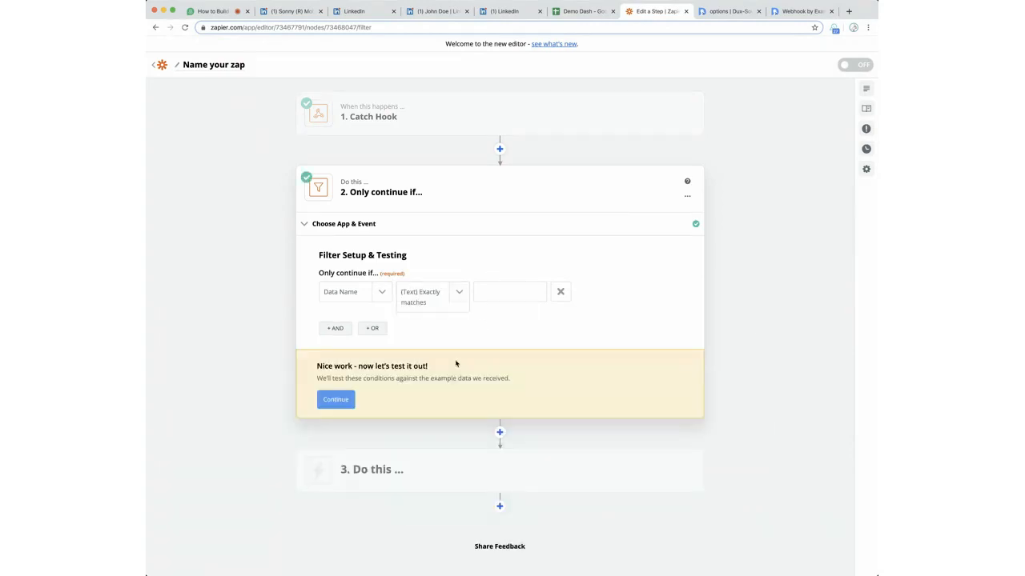
{"action": "left_click", "coordinate": [505, 289]}
{"action": "type", "text": "connectProfile"}
{"action": "left_click", "coordinate": [335, 404]}
{"action": "left_click", "coordinate": [500, 464]}
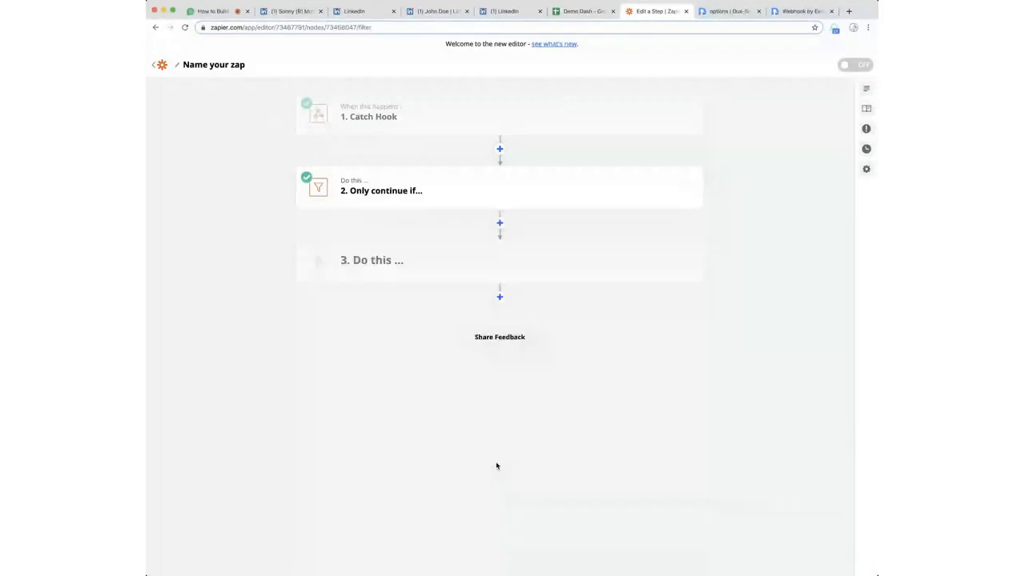
Set up step 3 of the zap as a Google Sheets action with the Update Spreadsheet Row event.
{"action": "mouse_move", "coordinate": [413, 184]}
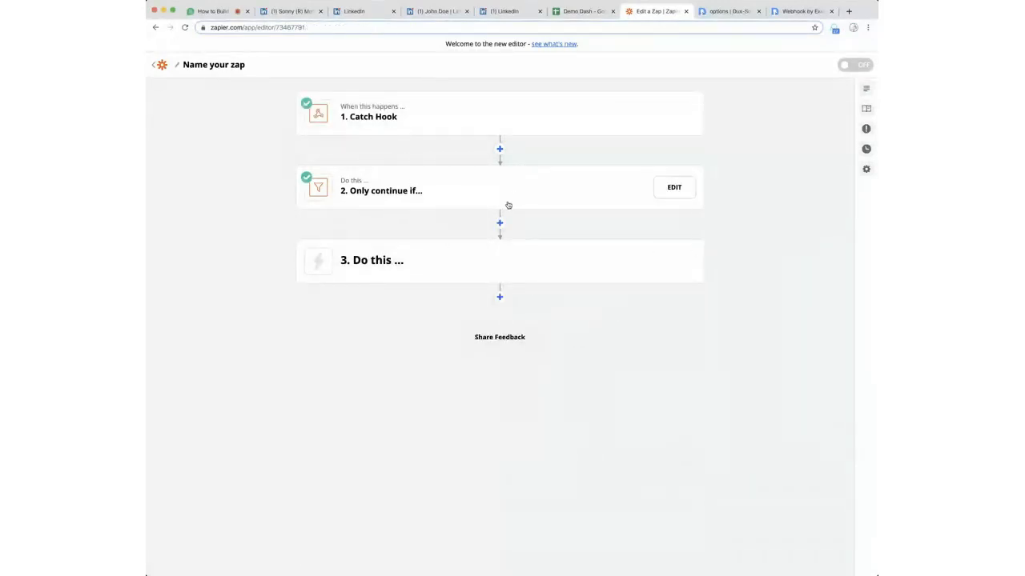
{"action": "left_click", "coordinate": [675, 267]}
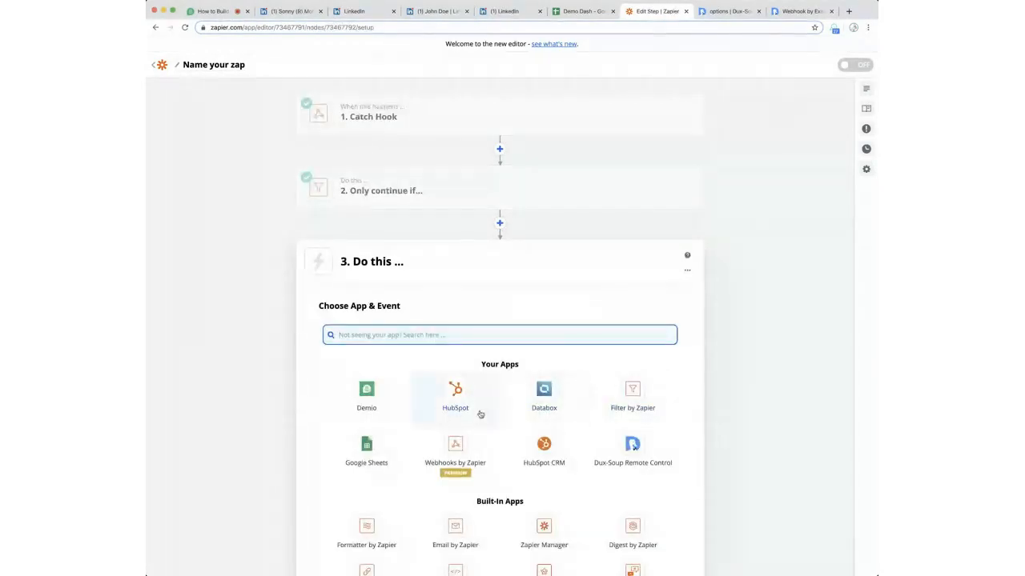
{"action": "left_click", "coordinate": [365, 455]}
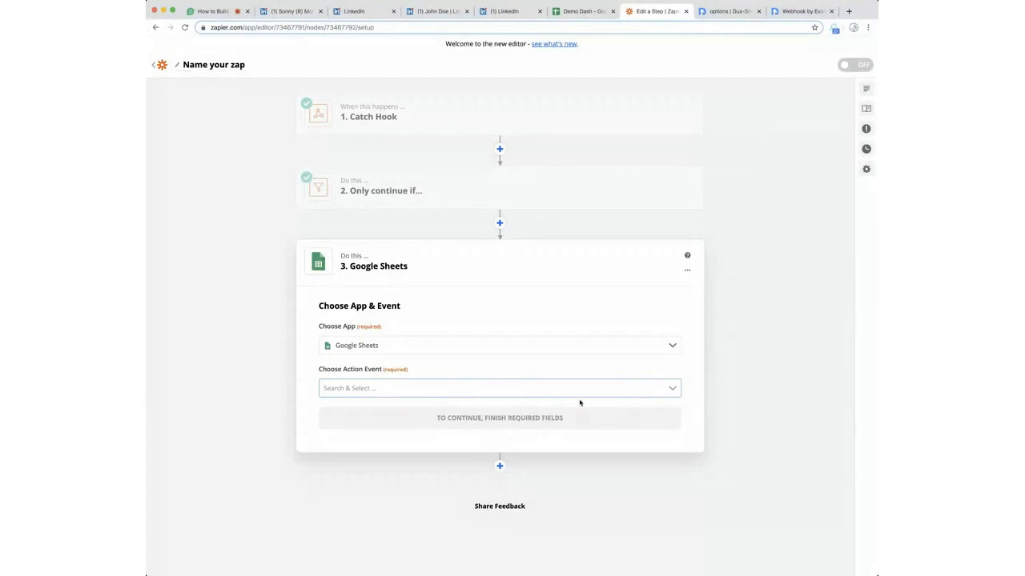
{"action": "left_click", "coordinate": [656, 390]}
{"action": "scroll", "coordinate": [558, 463], "scroll_direction": "down", "scroll_amount": 5}
{"action": "scroll", "coordinate": [465, 470], "scroll_direction": "up", "scroll_amount": 10}
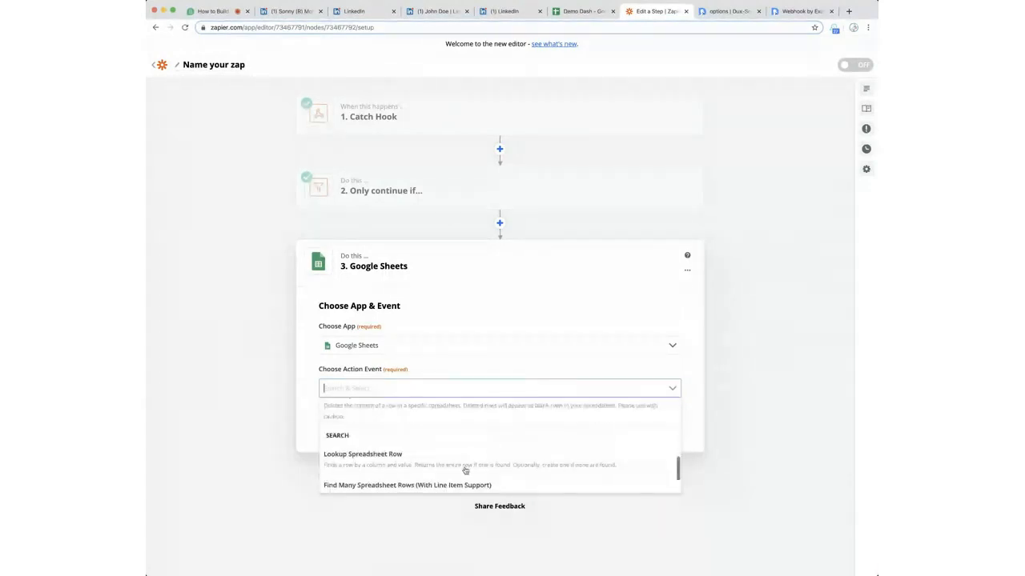
{"action": "scroll", "coordinate": [465, 471], "scroll_direction": "down", "scroll_amount": 10}
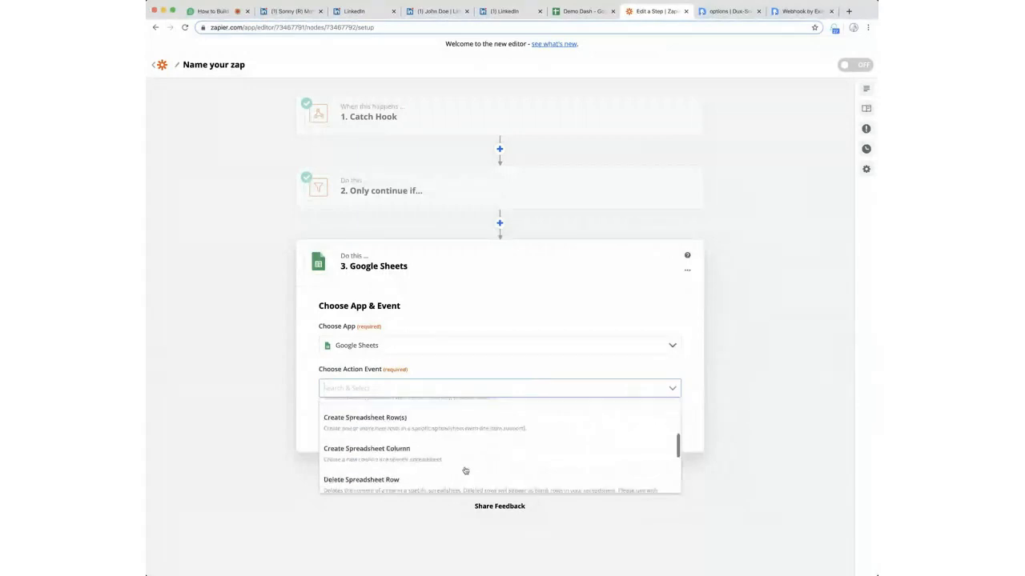
{"action": "scroll", "coordinate": [466, 471], "scroll_direction": "down", "scroll_amount": 1}
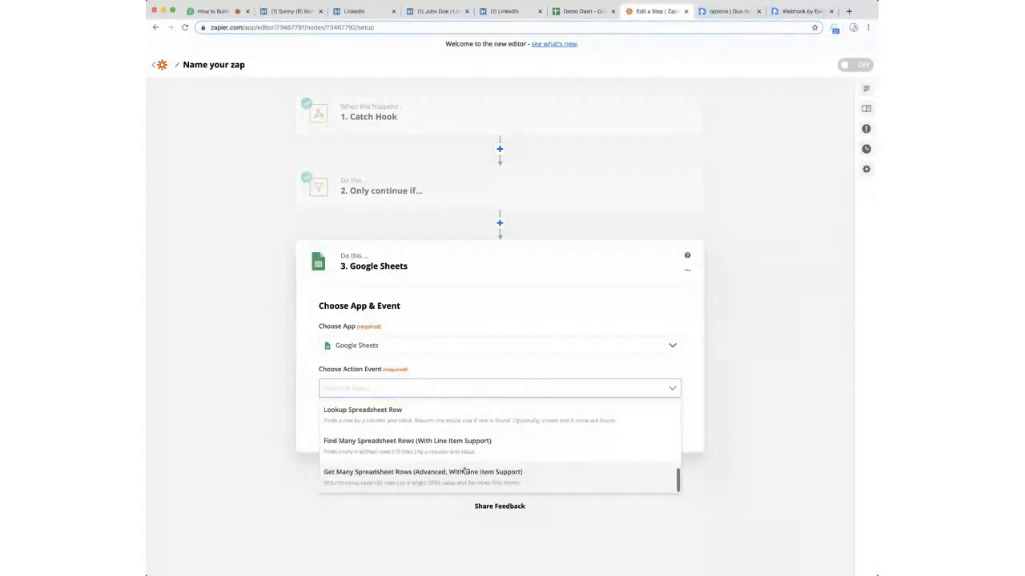
{"action": "scroll", "coordinate": [467, 419], "scroll_direction": "up", "scroll_amount": 1}
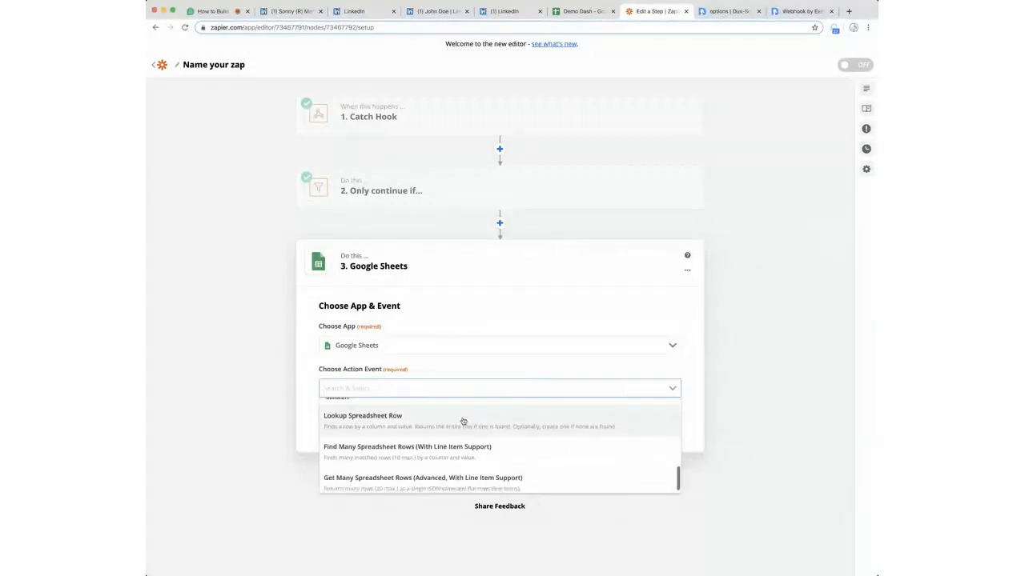
{"action": "scroll", "coordinate": [406, 429], "scroll_direction": "up", "scroll_amount": 8}
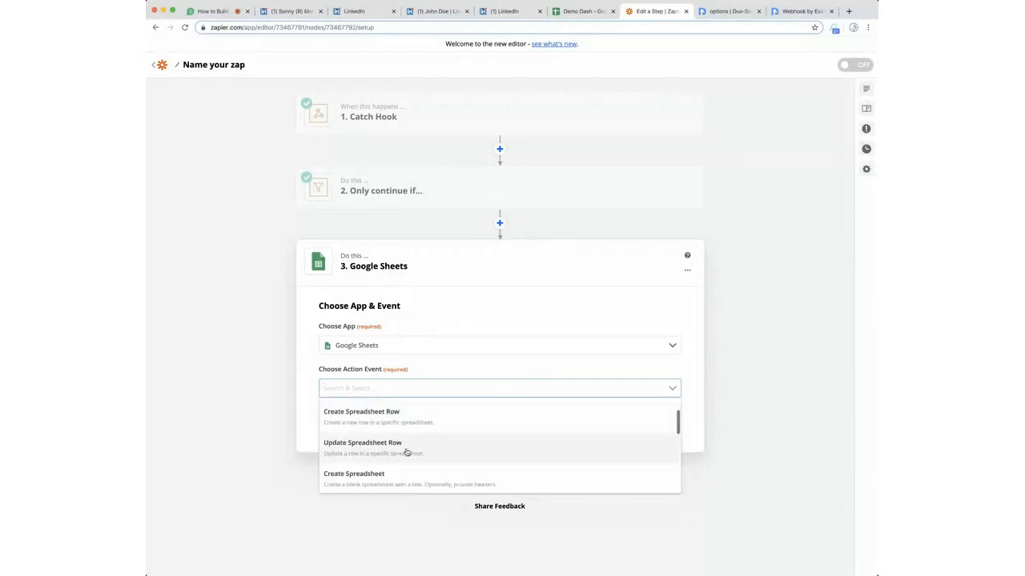
{"action": "left_click", "coordinate": [406, 449]}
{"action": "left_click", "coordinate": [546, 424]}
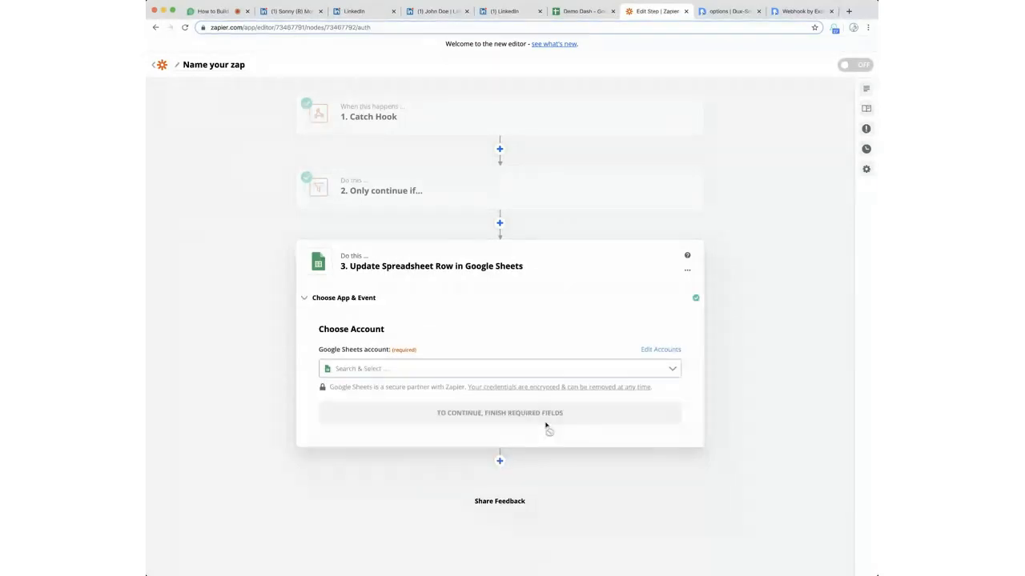
Choose the Dux-Soup team's Google Sheets account for the update action and continue to its row settings.
{"action": "left_click", "coordinate": [640, 368]}
{"action": "scroll", "coordinate": [490, 433], "scroll_direction": "down", "scroll_amount": 1}
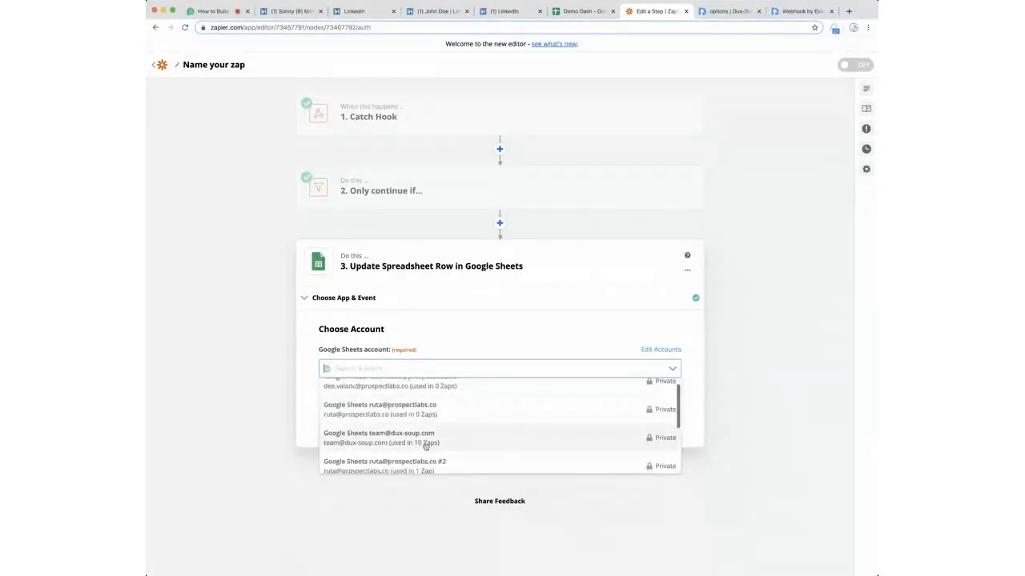
{"action": "left_click", "coordinate": [426, 447]}
{"action": "left_click", "coordinate": [520, 410]}
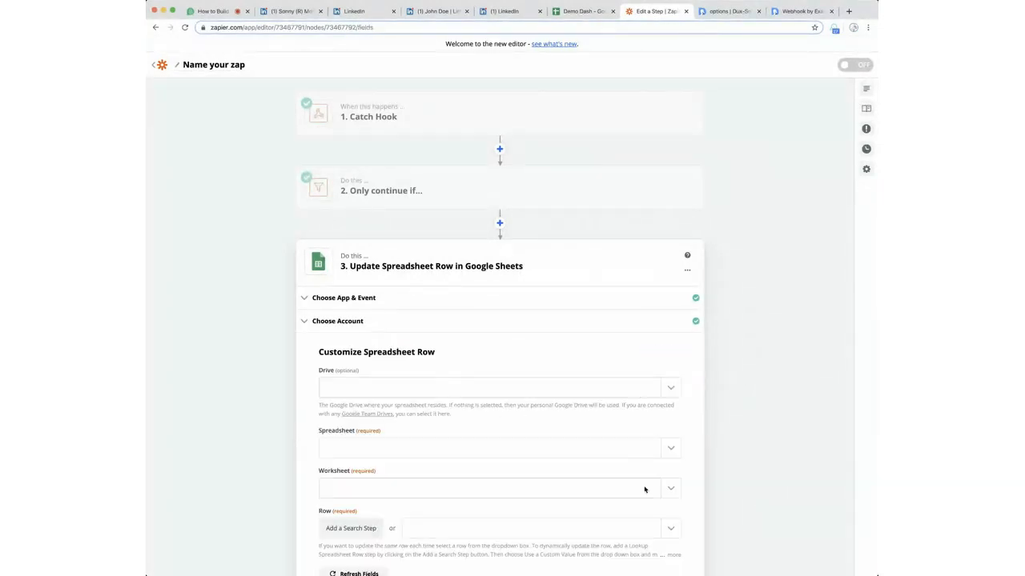
Set the update action's spreadsheet to Demo Dash and its worksheet to Sheet1.
{"action": "left_click", "coordinate": [669, 447]}
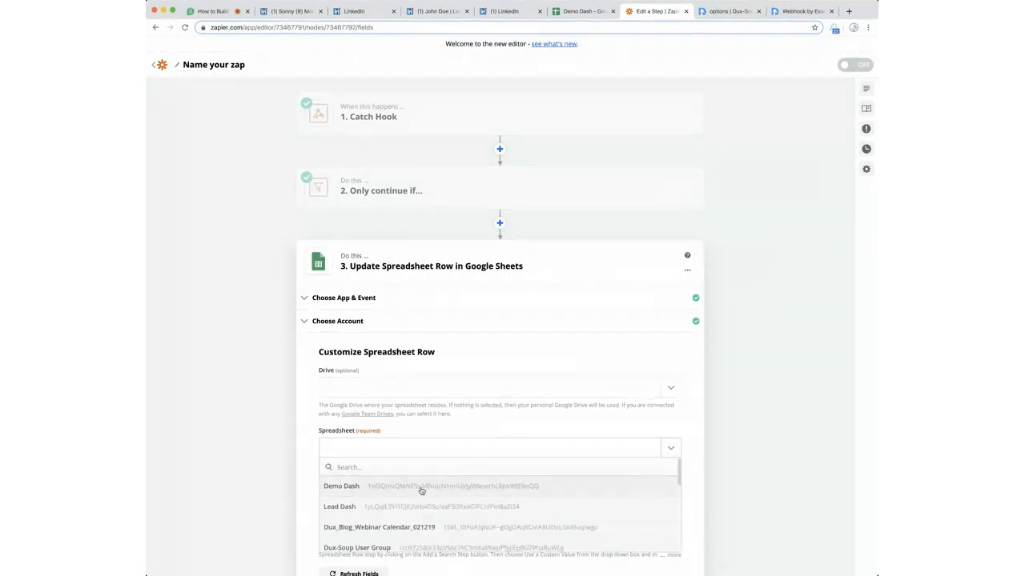
{"action": "left_click", "coordinate": [423, 487]}
{"action": "scroll", "coordinate": [830, 459], "scroll_direction": "down", "scroll_amount": 3}
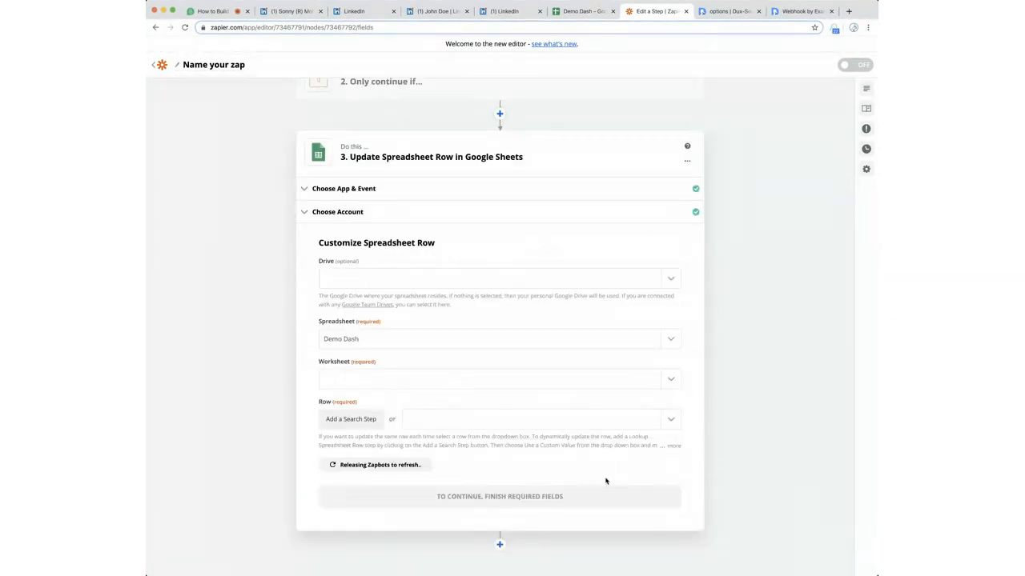
{"action": "left_click", "coordinate": [675, 385]}
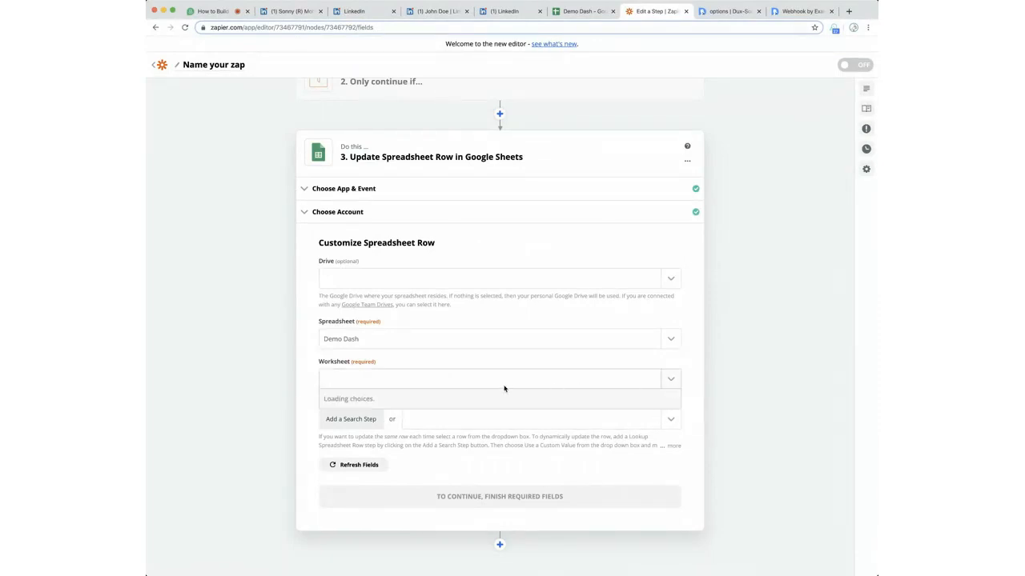
{"action": "left_click", "coordinate": [364, 424]}
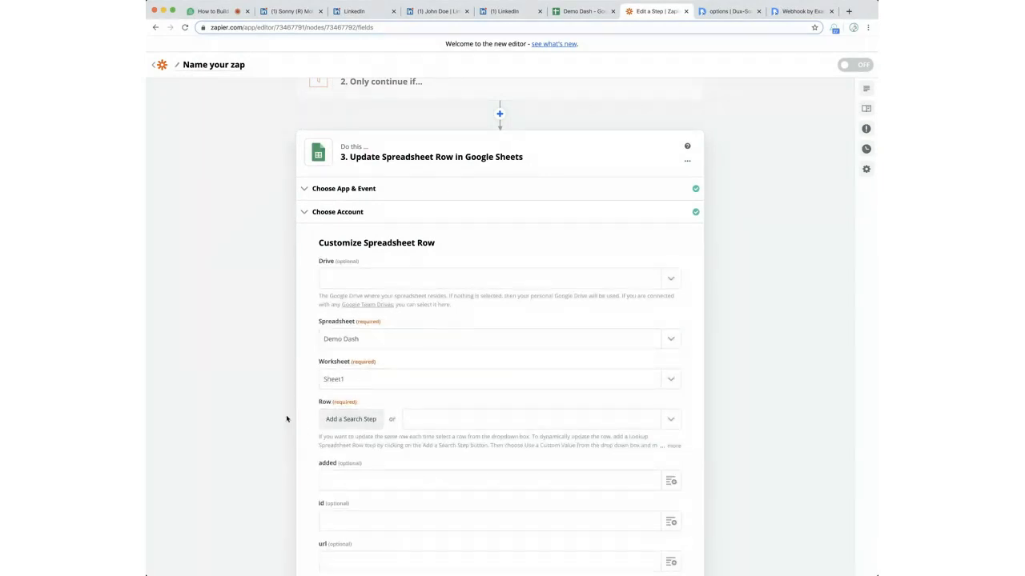
Add a Lookup Spreadsheet Row search step for the row to update, using spreadsheet Demo Dash and worksheet Sheet1.
{"action": "left_click", "coordinate": [346, 420]}
{"action": "left_click", "coordinate": [457, 439]}
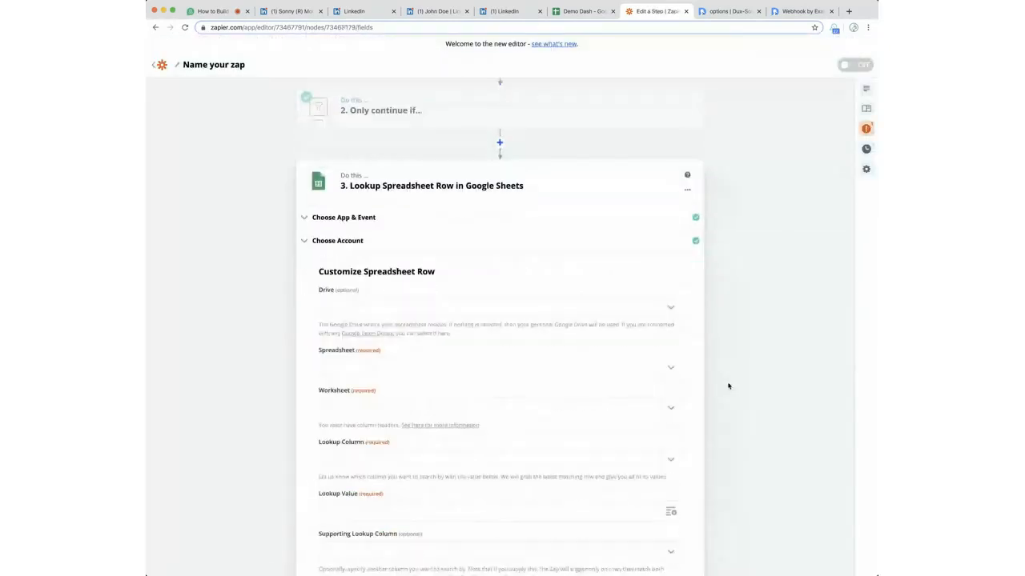
{"action": "left_click", "coordinate": [666, 368]}
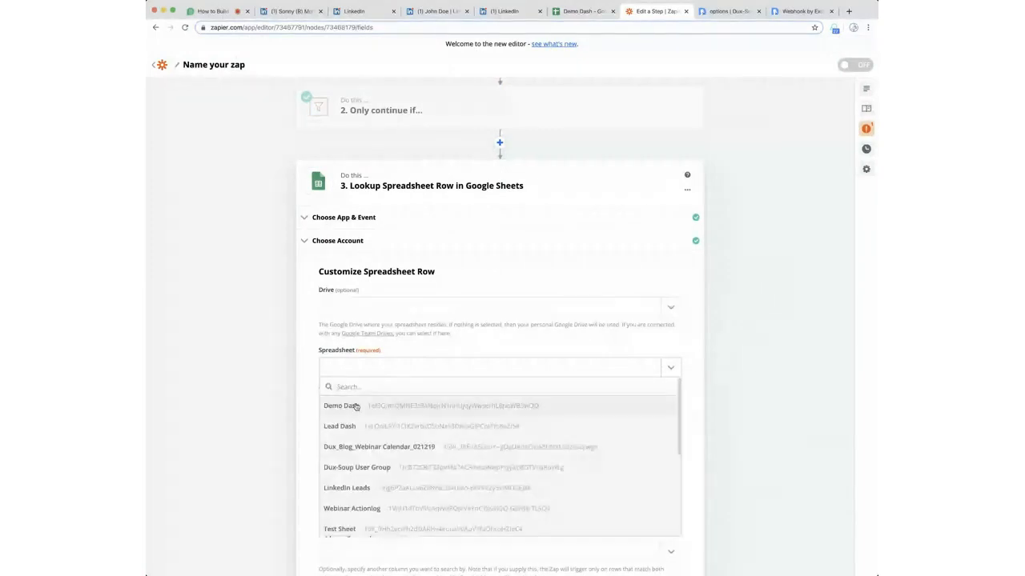
{"action": "left_click", "coordinate": [355, 406]}
{"action": "left_click", "coordinate": [656, 408]}
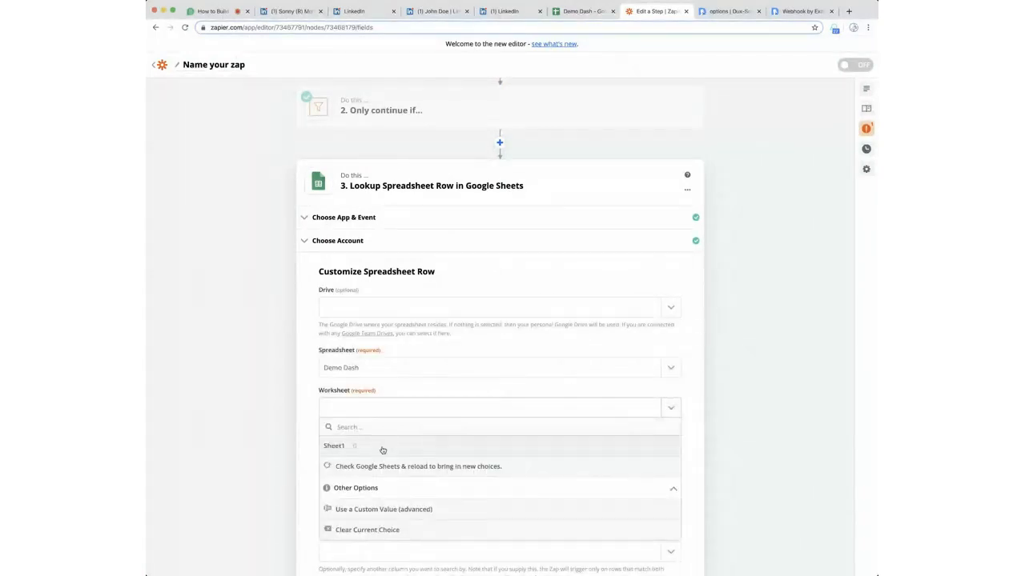
{"action": "left_click", "coordinate": [380, 443]}
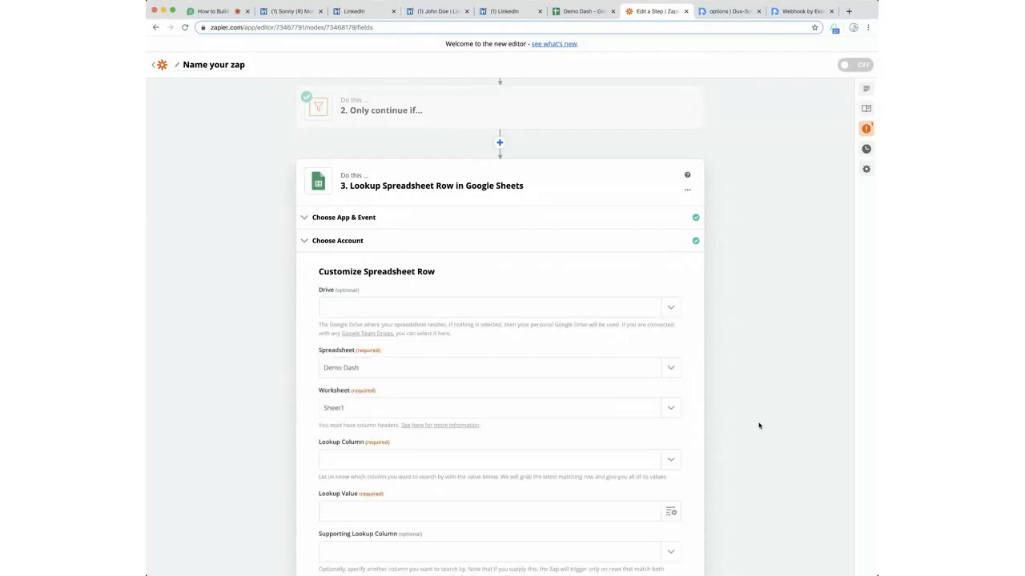
Set the lookup column to id and the lookup value to the Catch Hook's Data Profileid.
{"action": "scroll", "coordinate": [759, 426], "scroll_direction": "down", "scroll_amount": 1}
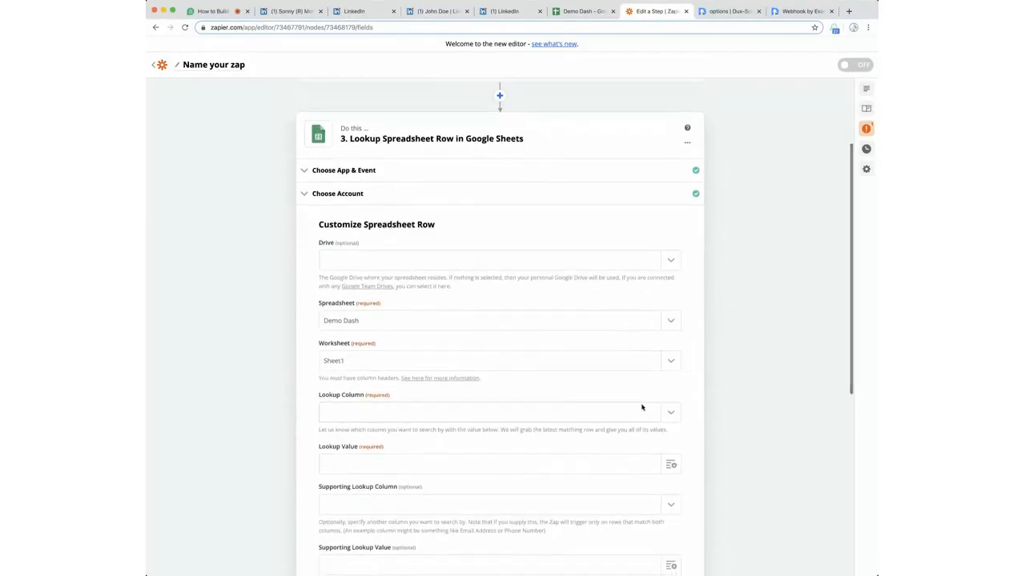
{"action": "left_click", "coordinate": [669, 414]}
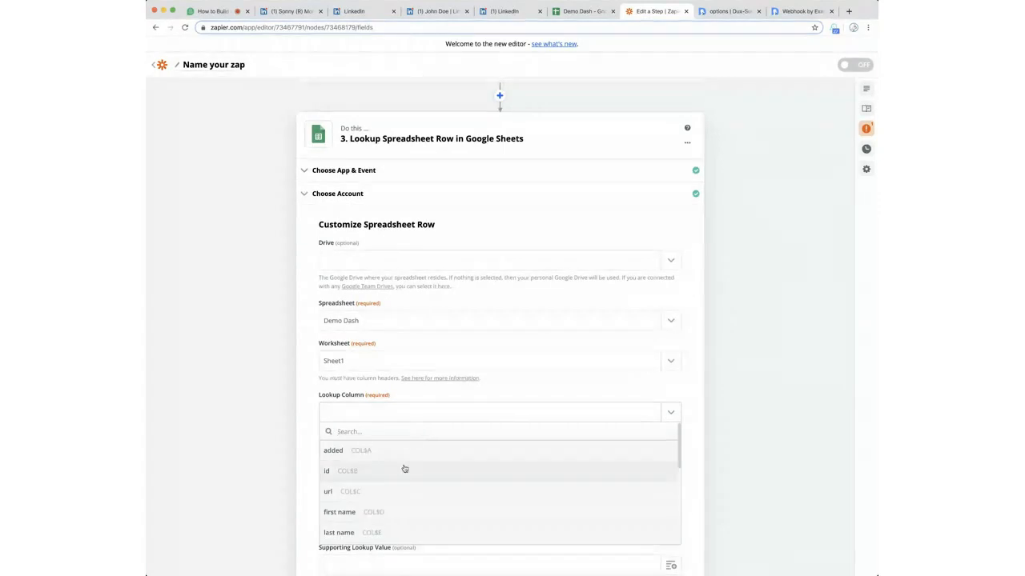
{"action": "left_click", "coordinate": [396, 472]}
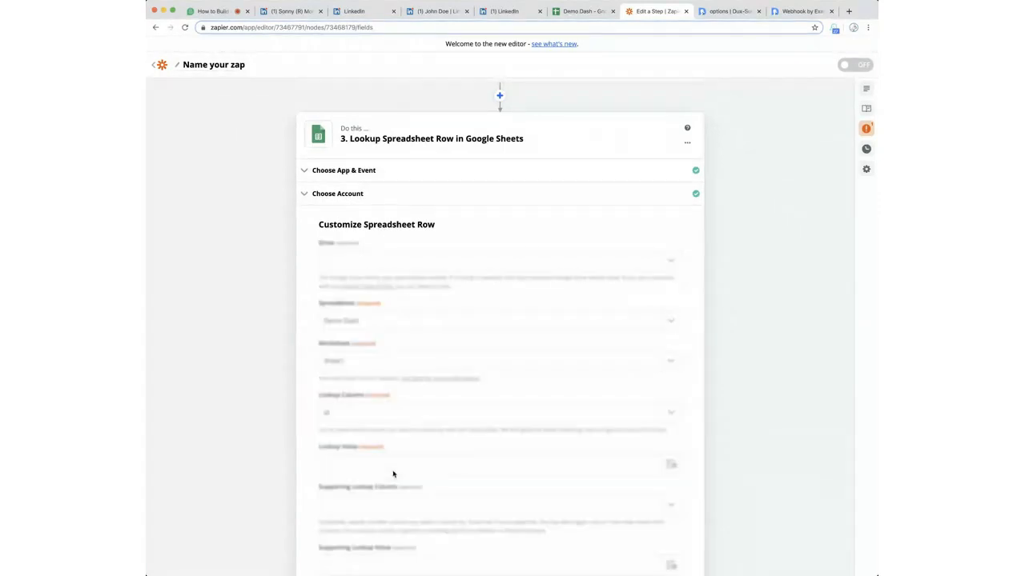
{"action": "left_click", "coordinate": [669, 468]}
{"action": "left_click", "coordinate": [501, 512]}
{"action": "scroll", "coordinate": [449, 516], "scroll_direction": "down", "scroll_amount": 10}
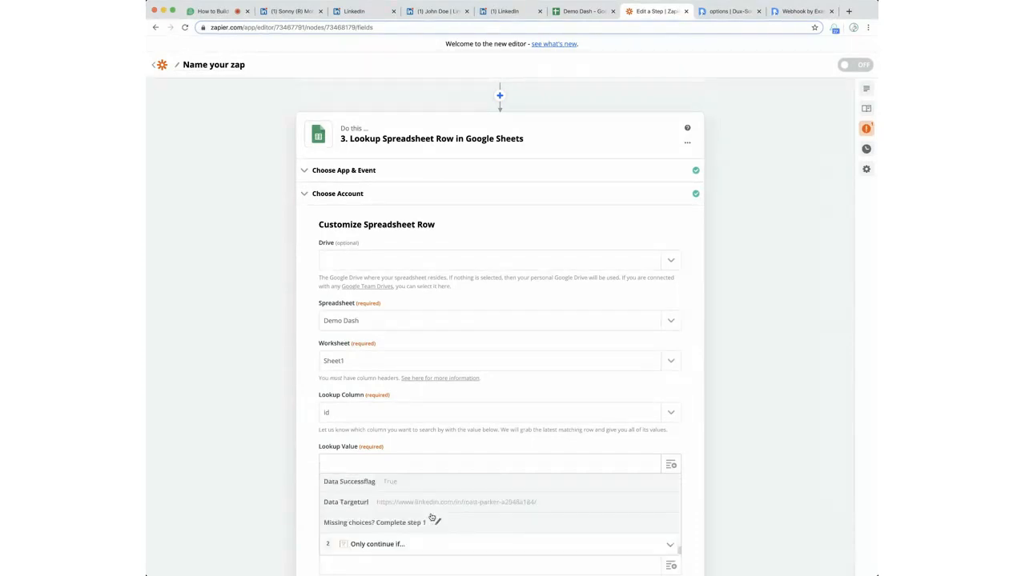
{"action": "scroll", "coordinate": [417, 516], "scroll_direction": "up", "scroll_amount": 4}
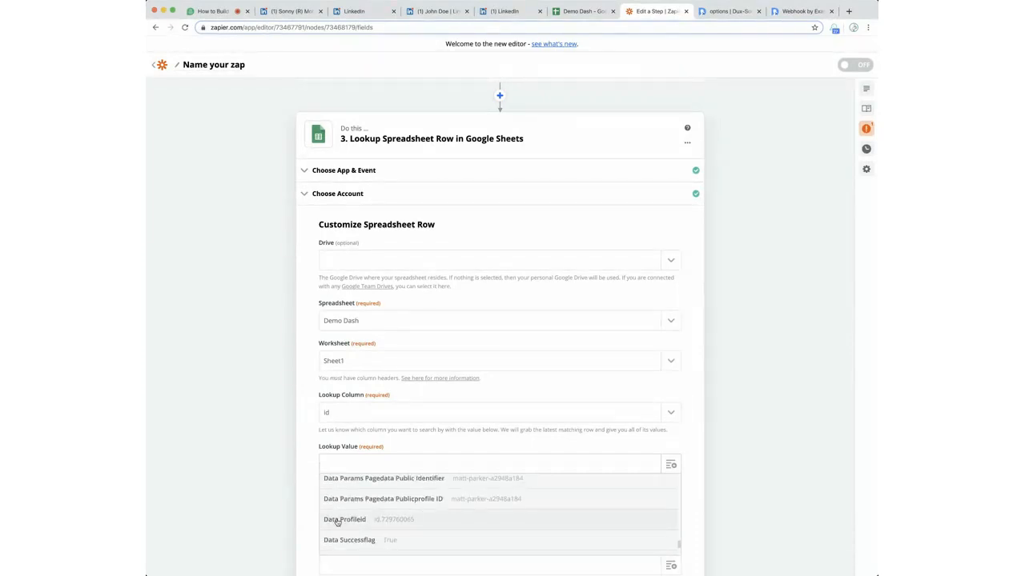
{"action": "left_click", "coordinate": [422, 518]}
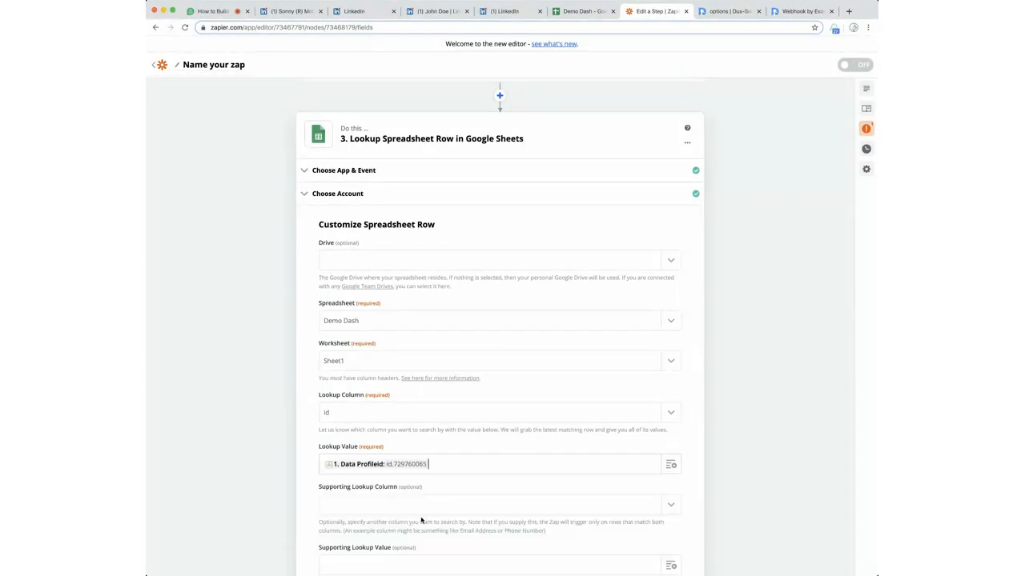
Enable creating the spreadsheet row if it doesn't exist yet, and map the new row's id to the Catch Hook's Data Profileid.
{"action": "scroll", "coordinate": [773, 431], "scroll_direction": "down", "scroll_amount": 2}
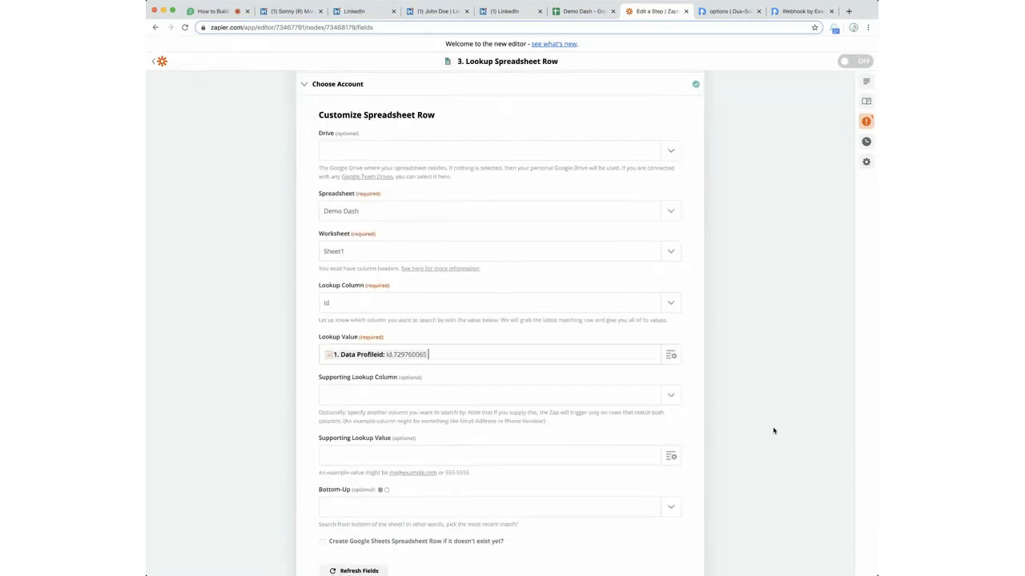
{"action": "scroll", "coordinate": [773, 430], "scroll_direction": "down", "scroll_amount": 3}
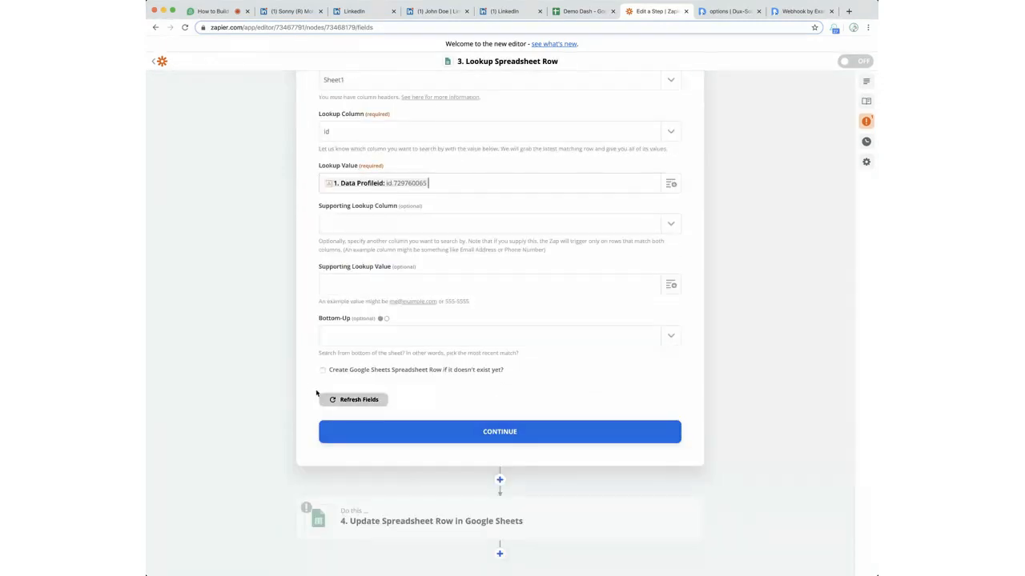
{"action": "left_click", "coordinate": [322, 370]}
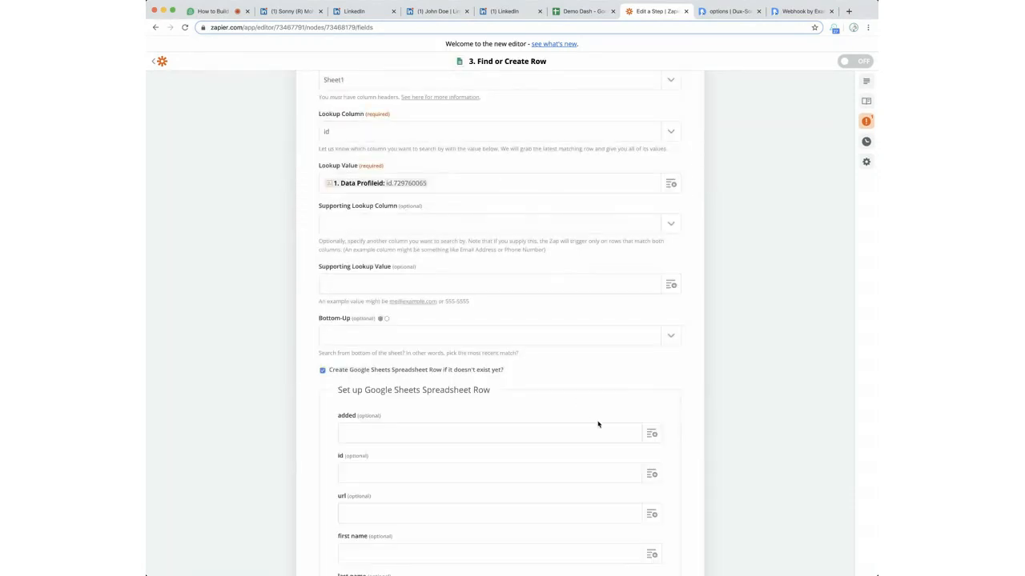
{"action": "scroll", "coordinate": [744, 430], "scroll_direction": "down", "scroll_amount": 2}
{"action": "scroll", "coordinate": [745, 429], "scroll_direction": "down", "scroll_amount": 3}
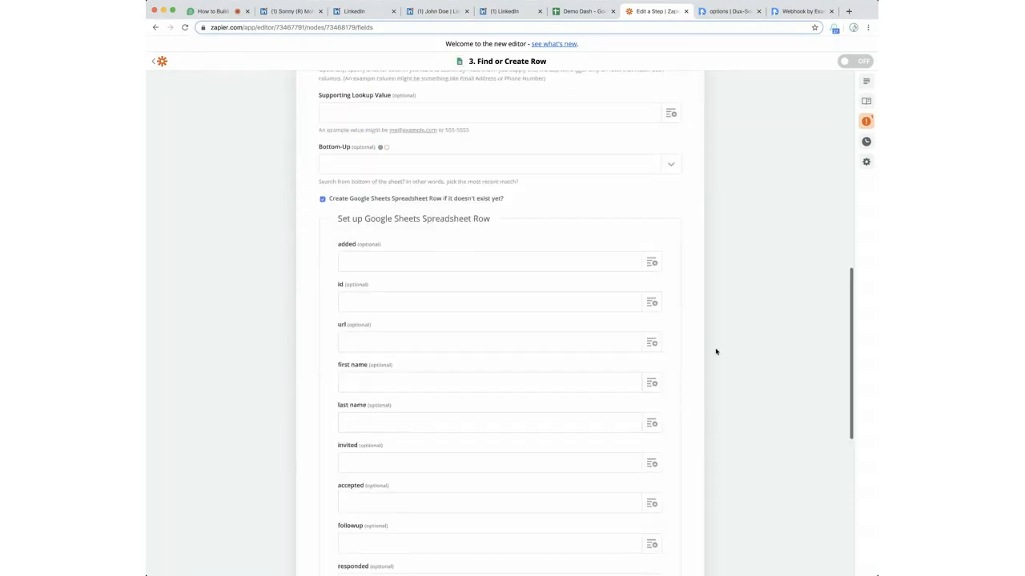
{"action": "left_click", "coordinate": [651, 304]}
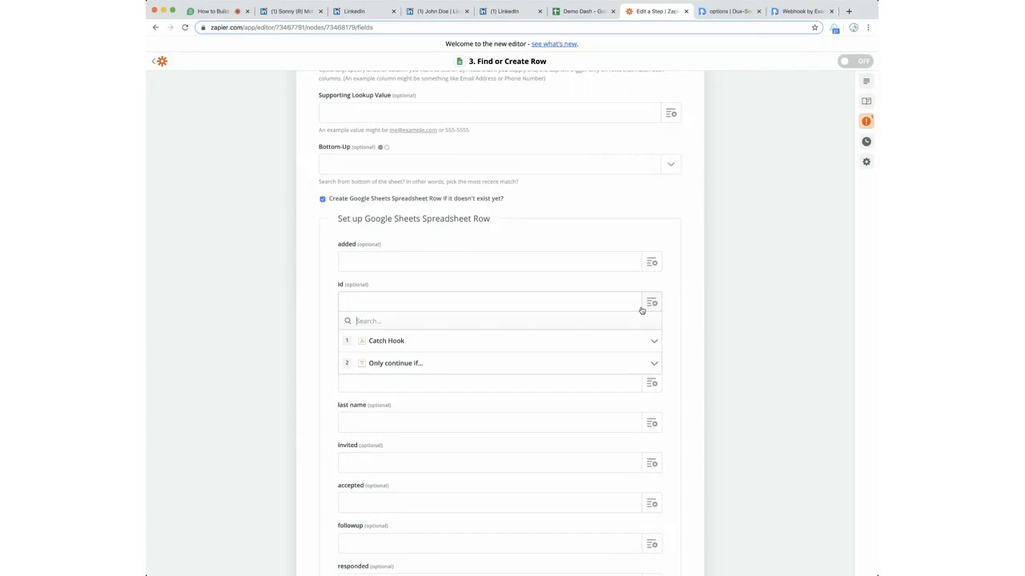
{"action": "left_click", "coordinate": [431, 351]}
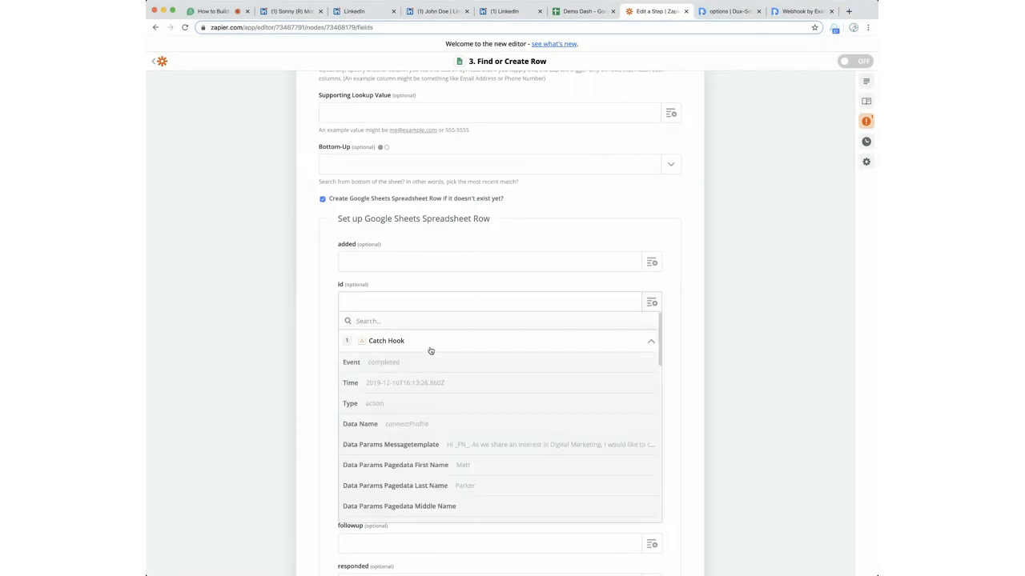
{"action": "scroll", "coordinate": [467, 430], "scroll_direction": "down", "scroll_amount": 10}
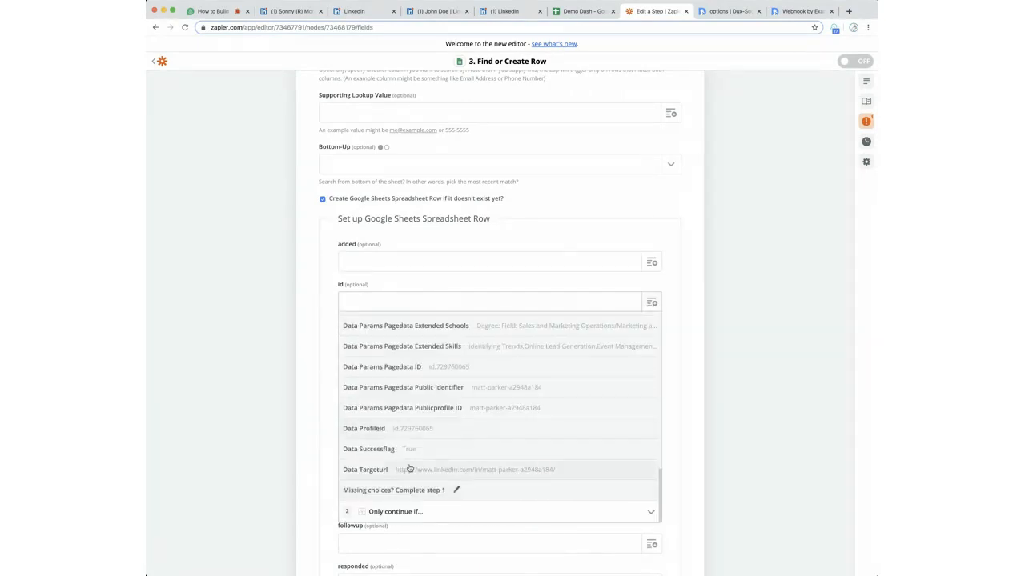
{"action": "left_click", "coordinate": [415, 431]}
Finish the Find or Create Row settings, then test the step and review its result.
{"action": "scroll", "coordinate": [763, 379], "scroll_direction": "down", "scroll_amount": 5}
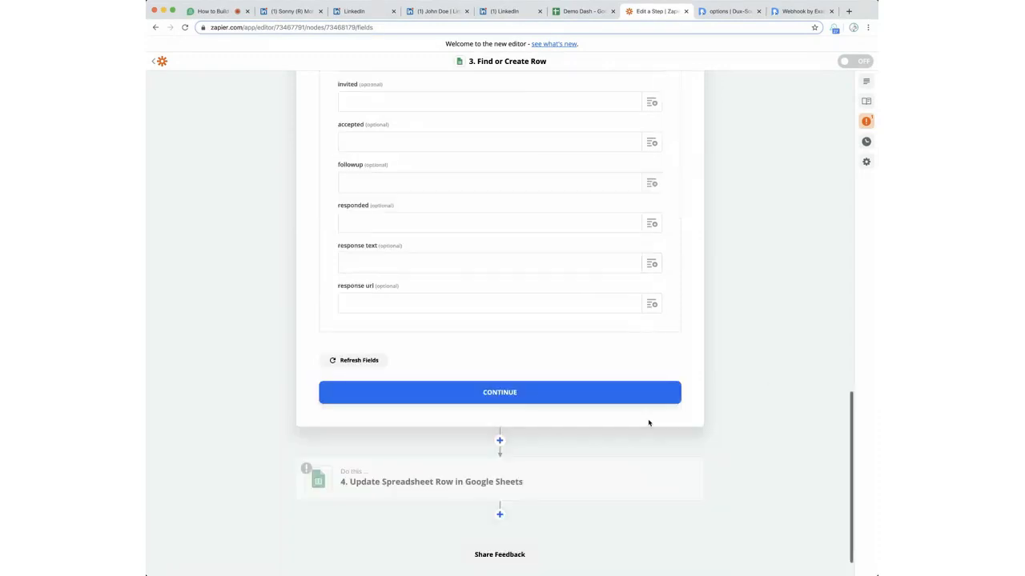
{"action": "left_click", "coordinate": [576, 394]}
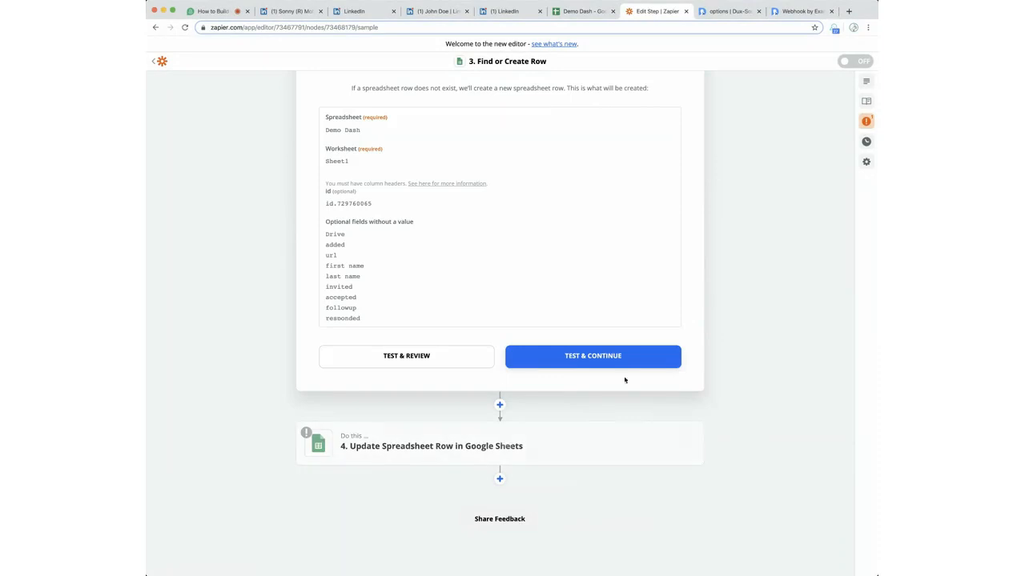
{"action": "left_click", "coordinate": [394, 358]}
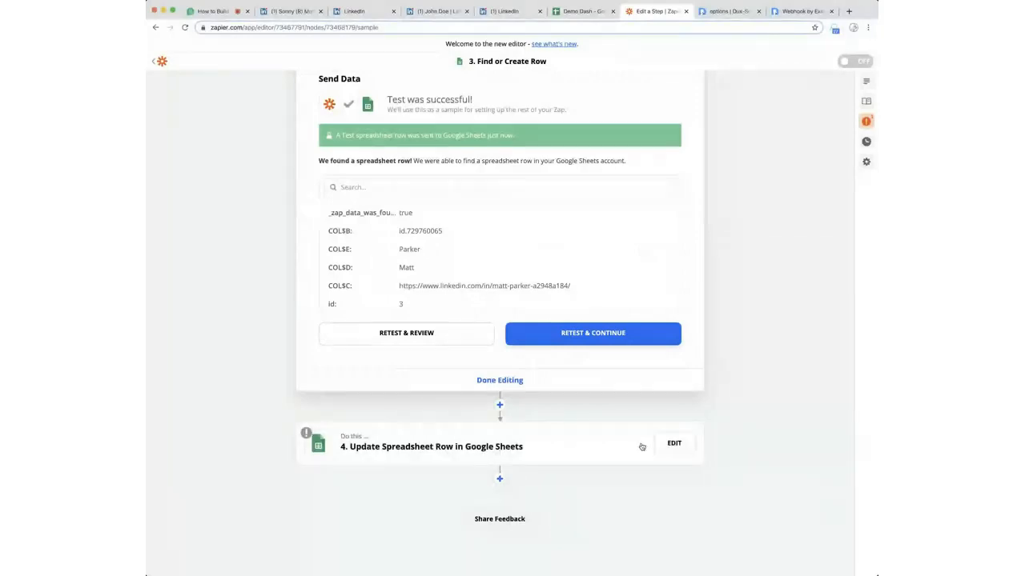
Edit the Update Spreadsheet Row step and map its invited field to the Catch Hook's Time.
{"action": "left_click", "coordinate": [674, 443]}
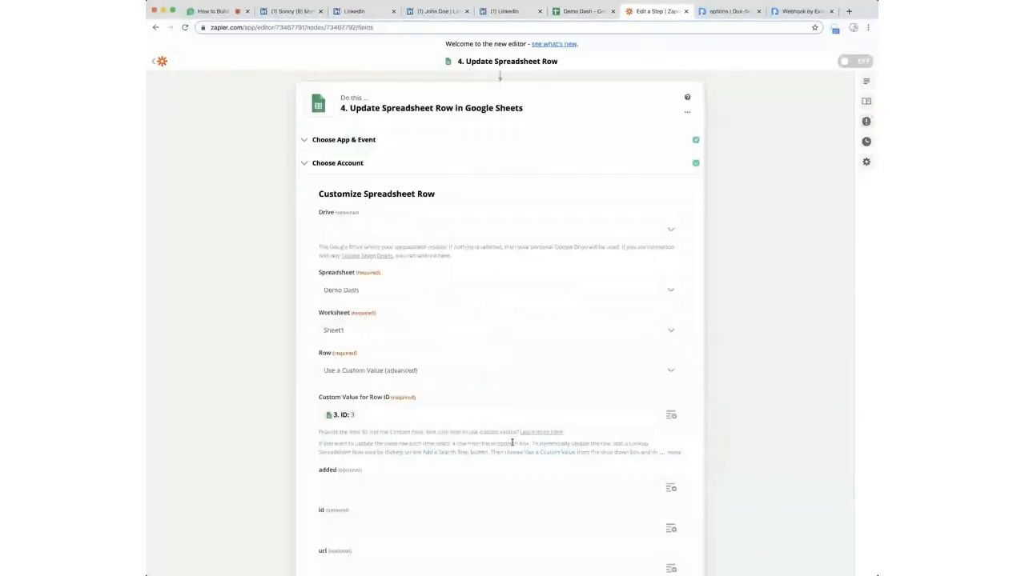
{"action": "scroll", "coordinate": [481, 320], "scroll_direction": "down", "scroll_amount": 2}
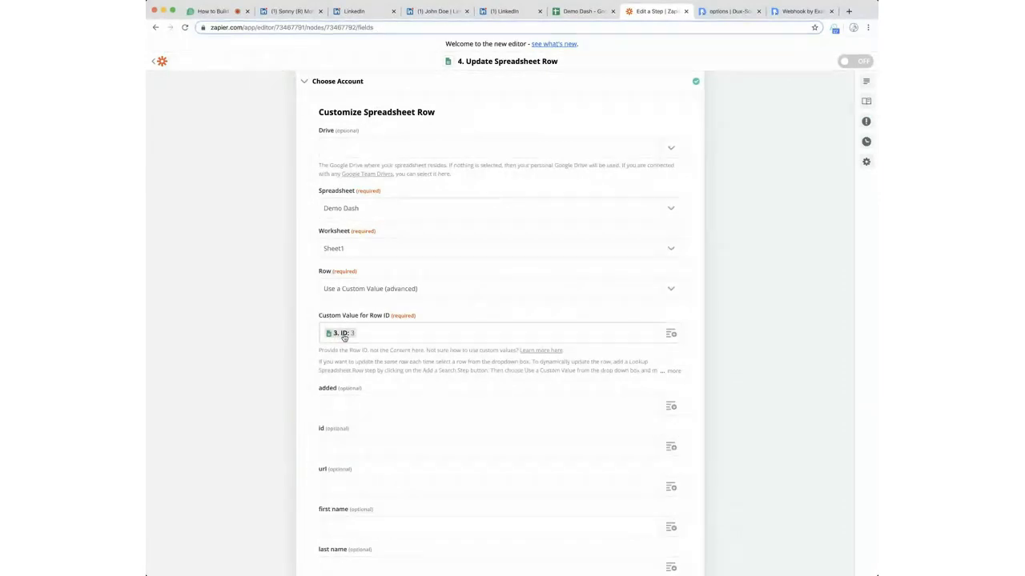
{"action": "scroll", "coordinate": [731, 421], "scroll_direction": "down", "scroll_amount": 5}
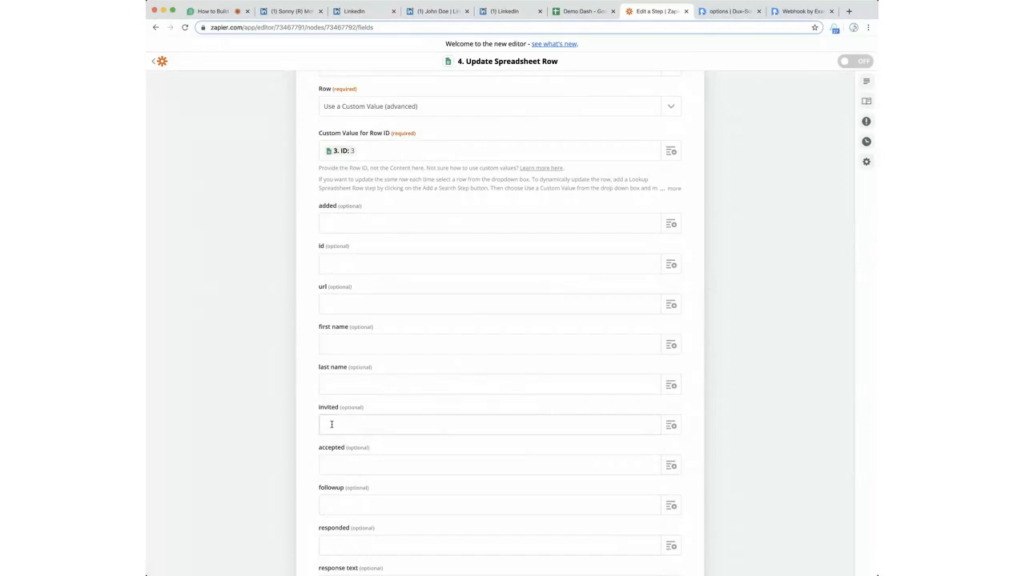
{"action": "left_click", "coordinate": [672, 427]}
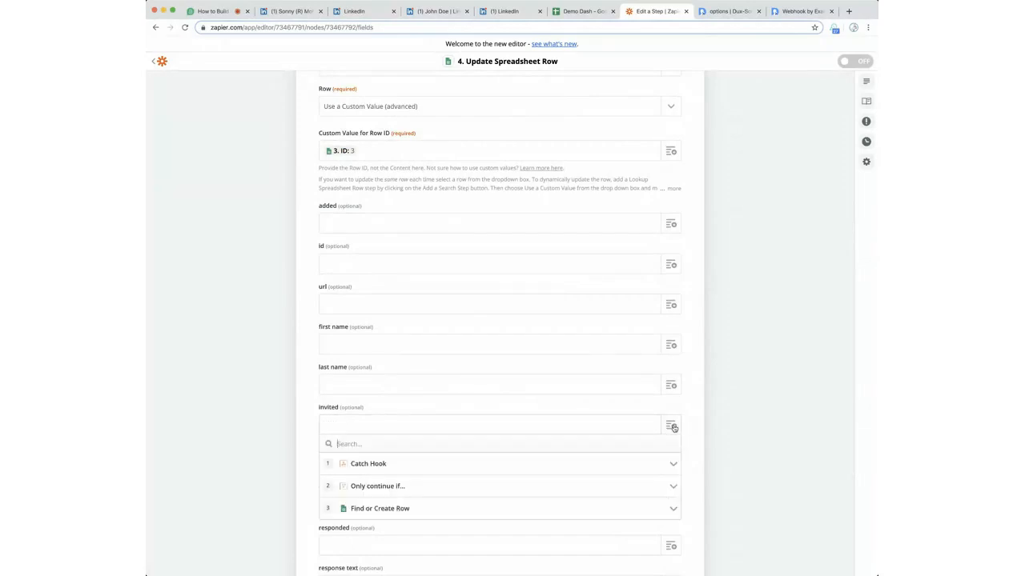
{"action": "left_click", "coordinate": [425, 465]}
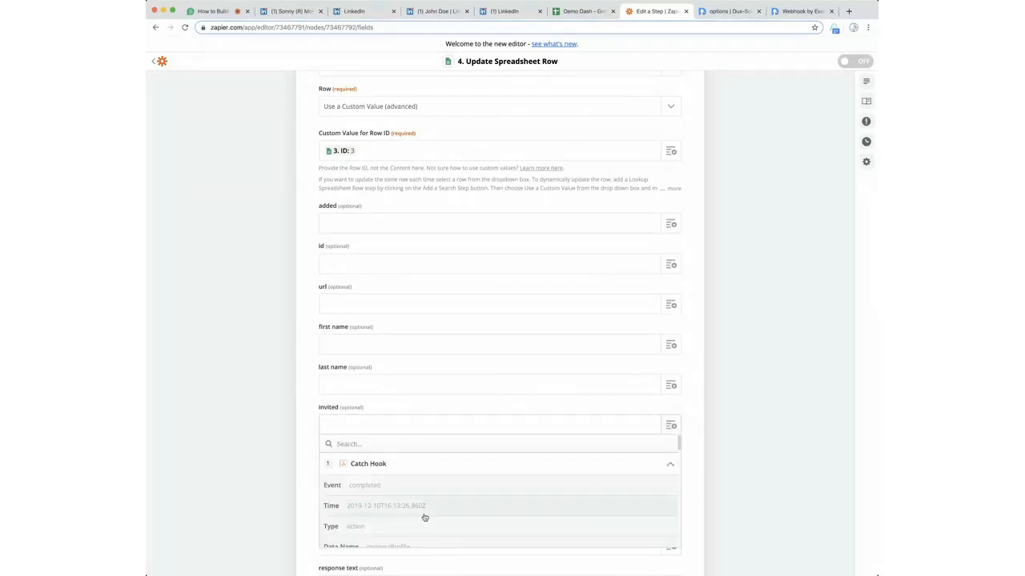
{"action": "left_click", "coordinate": [374, 510]}
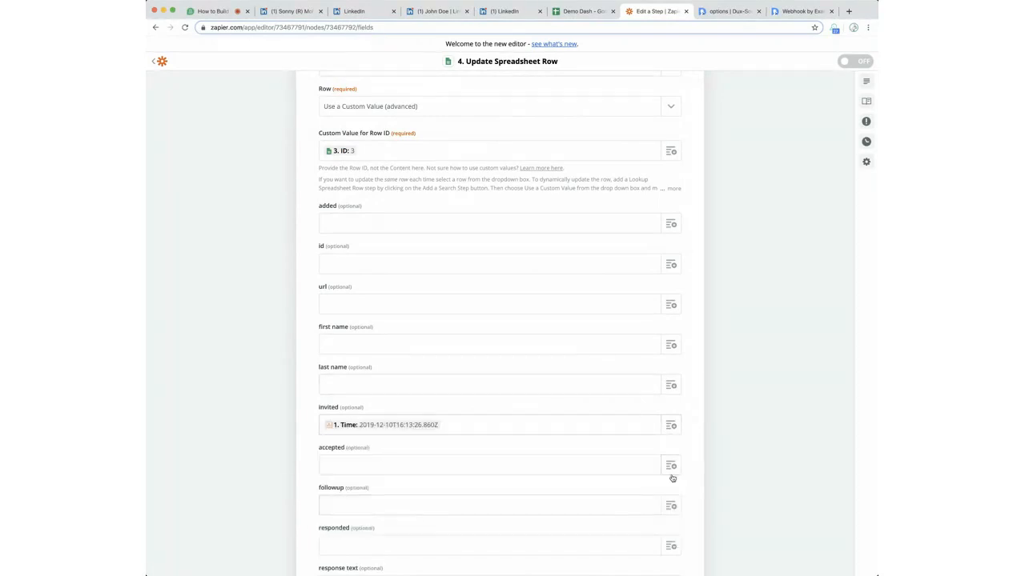
Finish customizing the spreadsheet row, then test the update step and review its result.
{"action": "scroll", "coordinate": [754, 452], "scroll_direction": "down", "scroll_amount": 4}
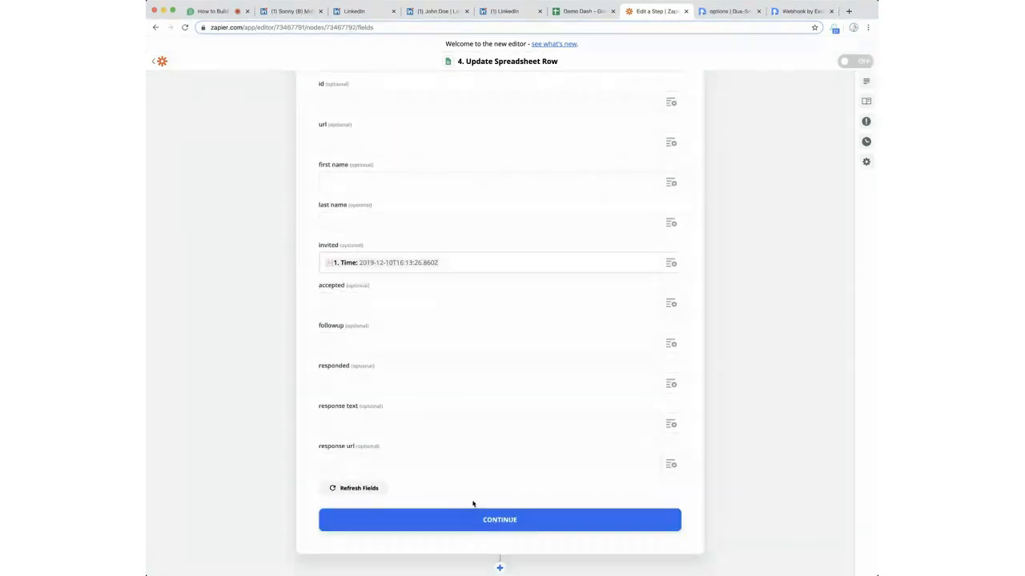
{"action": "left_click", "coordinate": [491, 515]}
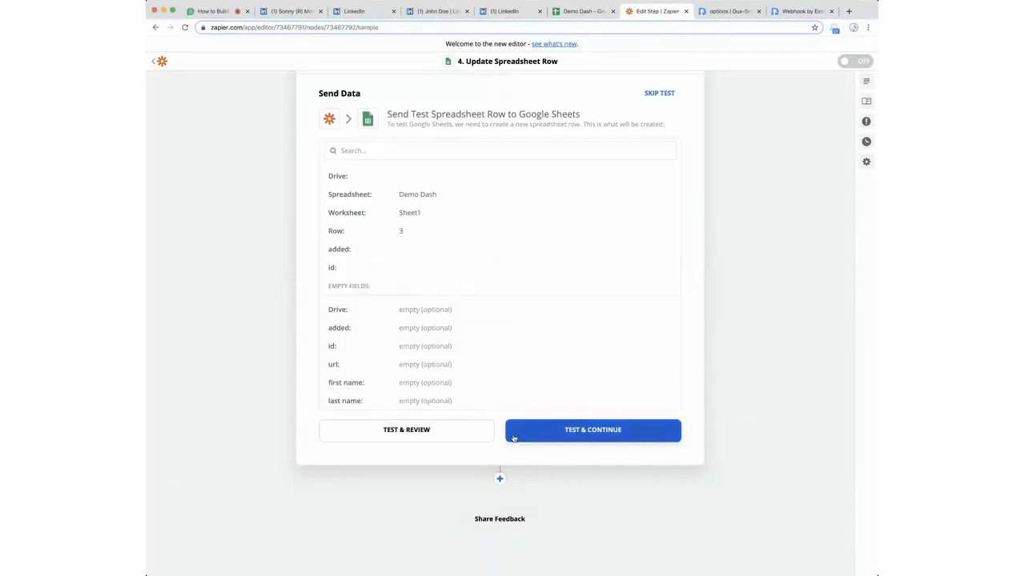
{"action": "left_click", "coordinate": [429, 439]}
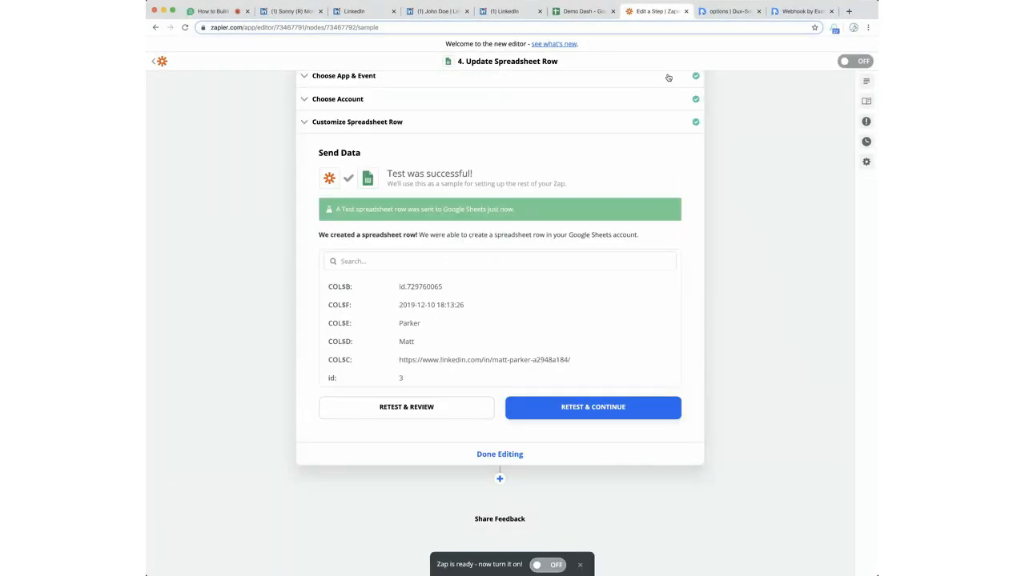
Switch to the Demo Dash spreadsheet, fit the invited and id columns to their contents, and check row 3's invited and followup cells.
{"action": "left_click", "coordinate": [582, 11]}
{"action": "left_click", "coordinate": [569, 176]}
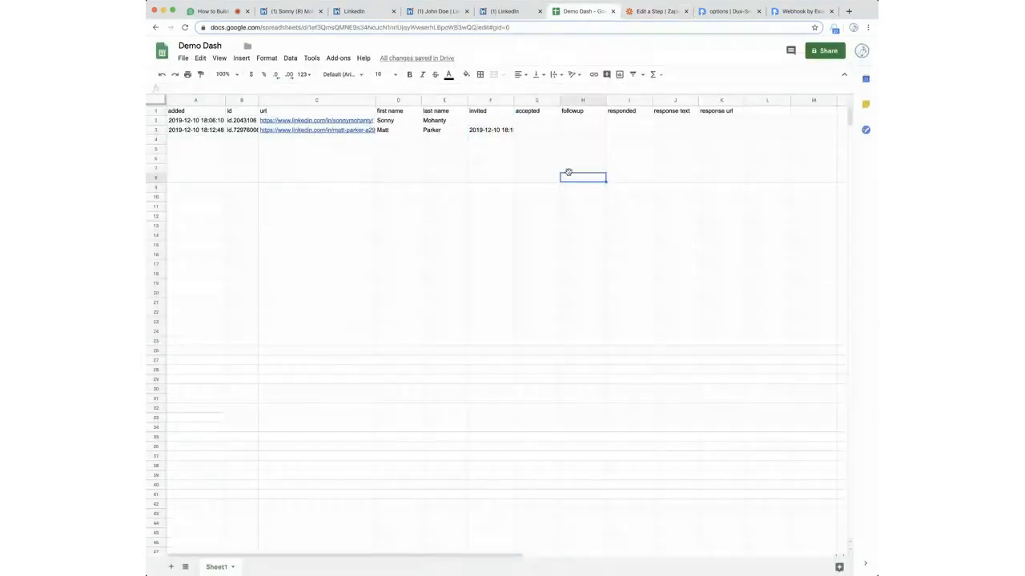
{"action": "double_click", "coordinate": [514, 100]}
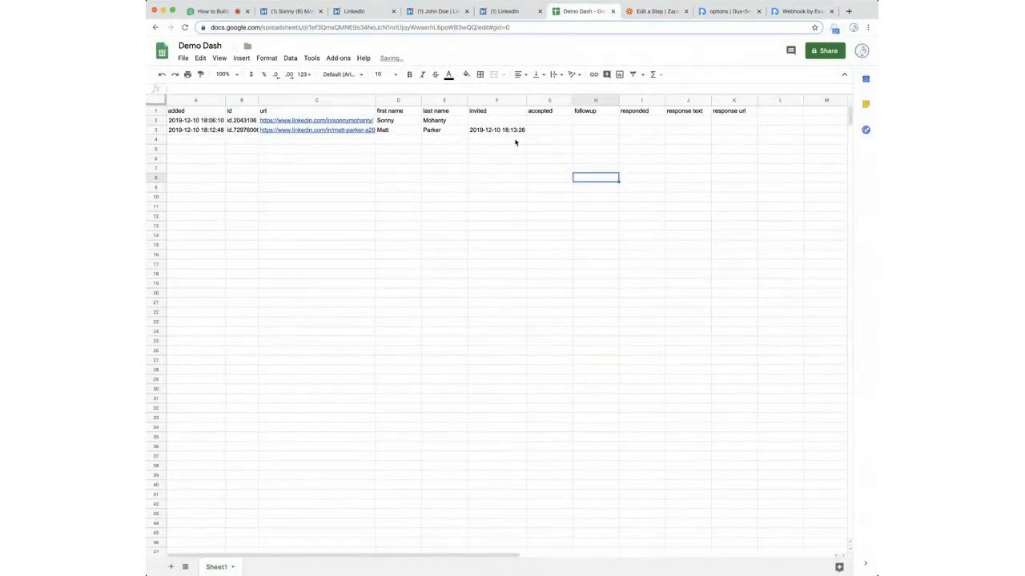
{"action": "double_click", "coordinate": [257, 100]}
{"action": "left_click", "coordinate": [508, 205]}
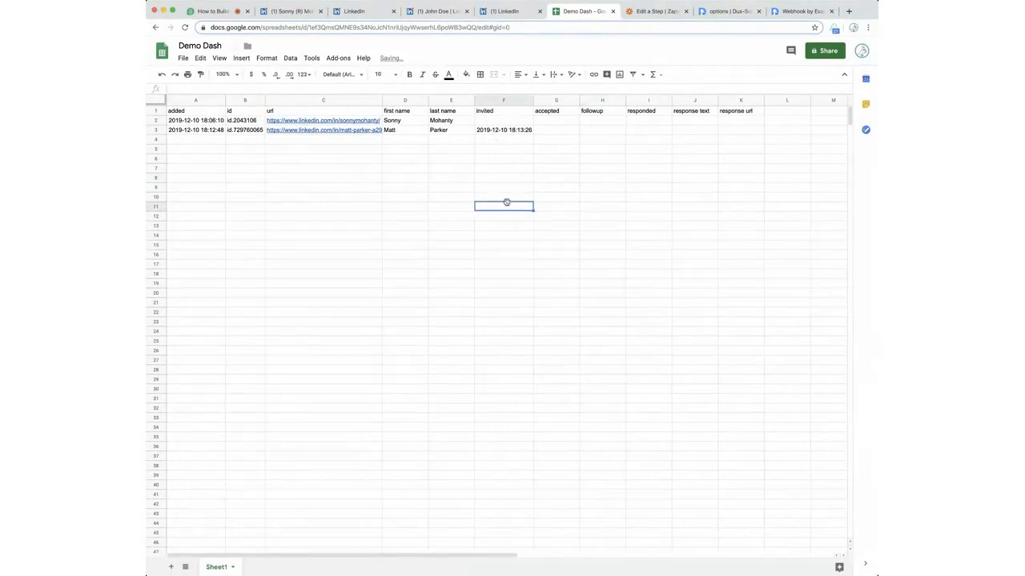
{"action": "left_click", "coordinate": [493, 132]}
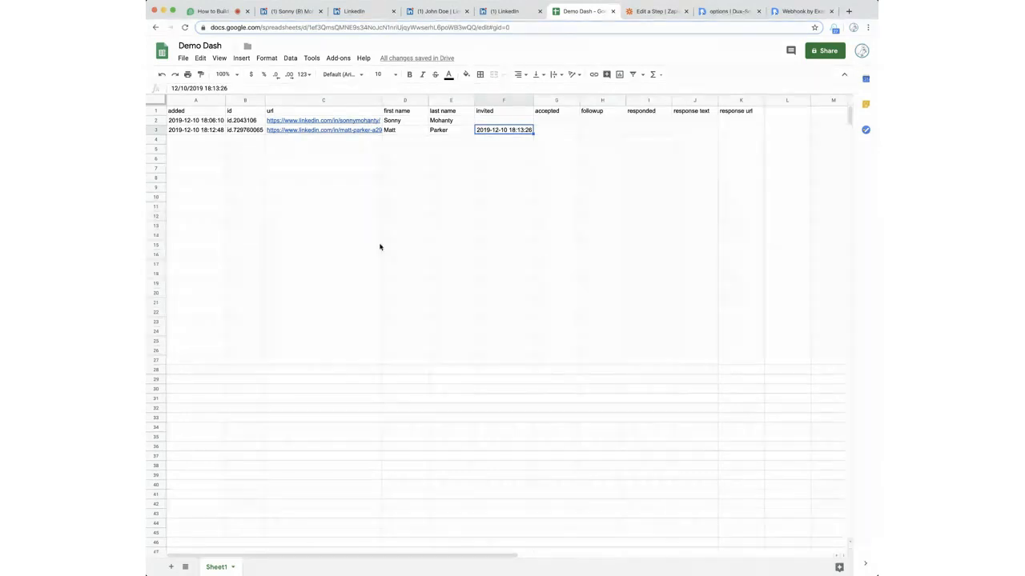
{"action": "left_click", "coordinate": [380, 247]}
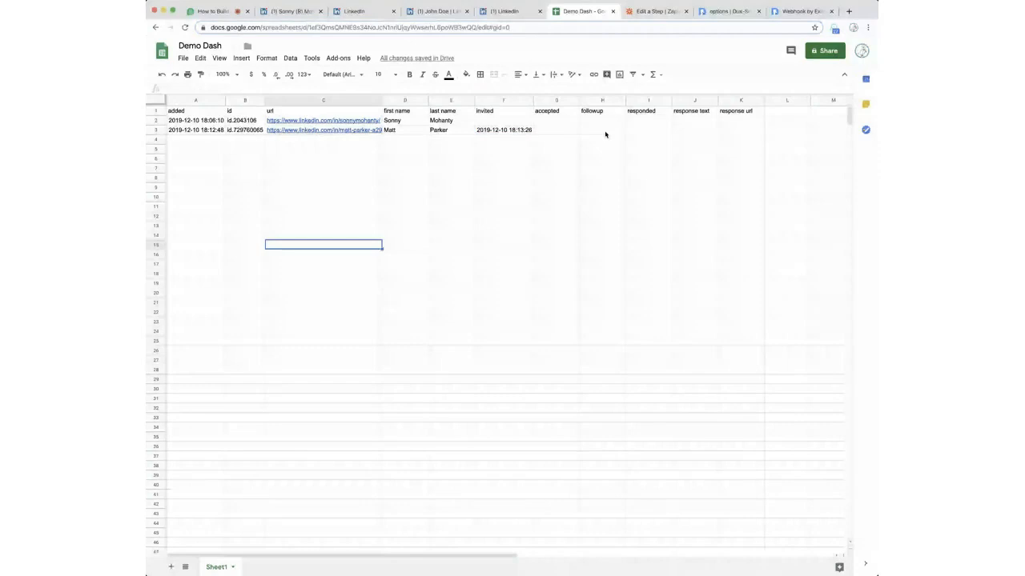
{"action": "left_click", "coordinate": [604, 131]}
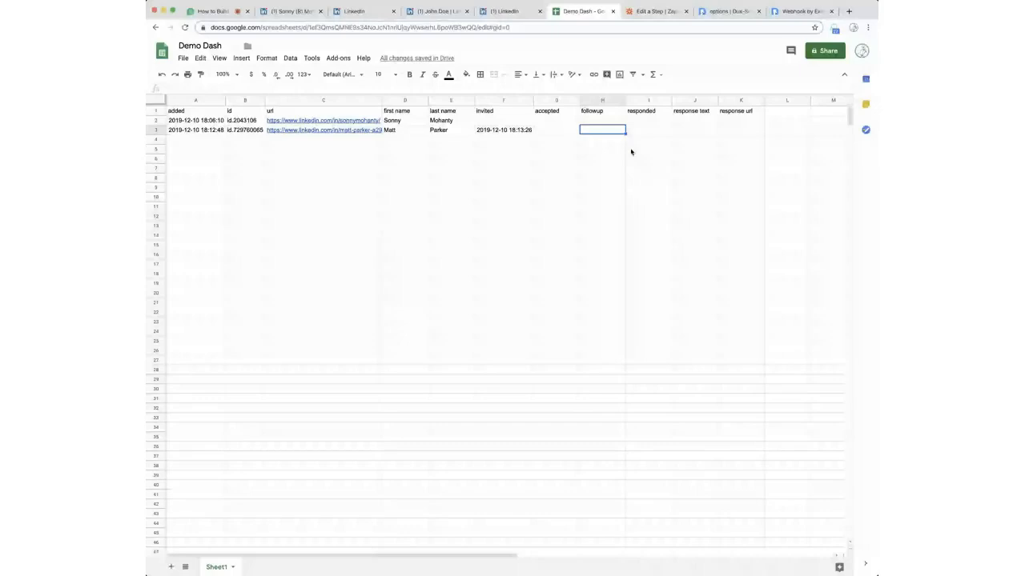
Examine the messageProfile action in the webhook documentation and the message and follow-up settings in the Dux-Soup options.
{"action": "left_click", "coordinate": [790, 11]}
{"action": "triple_click", "coordinate": [469, 224]}
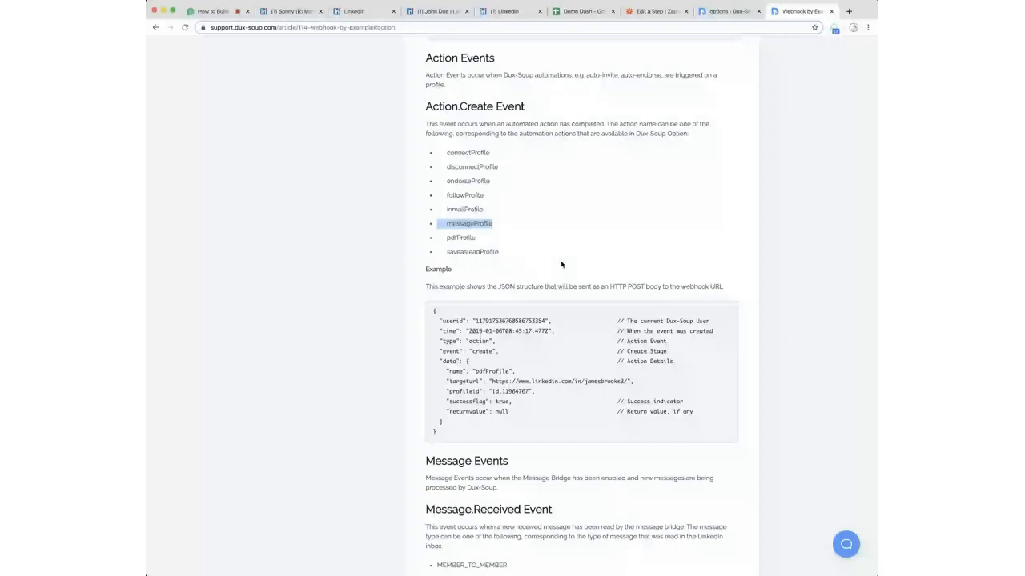
{"action": "left_click", "coordinate": [727, 12]}
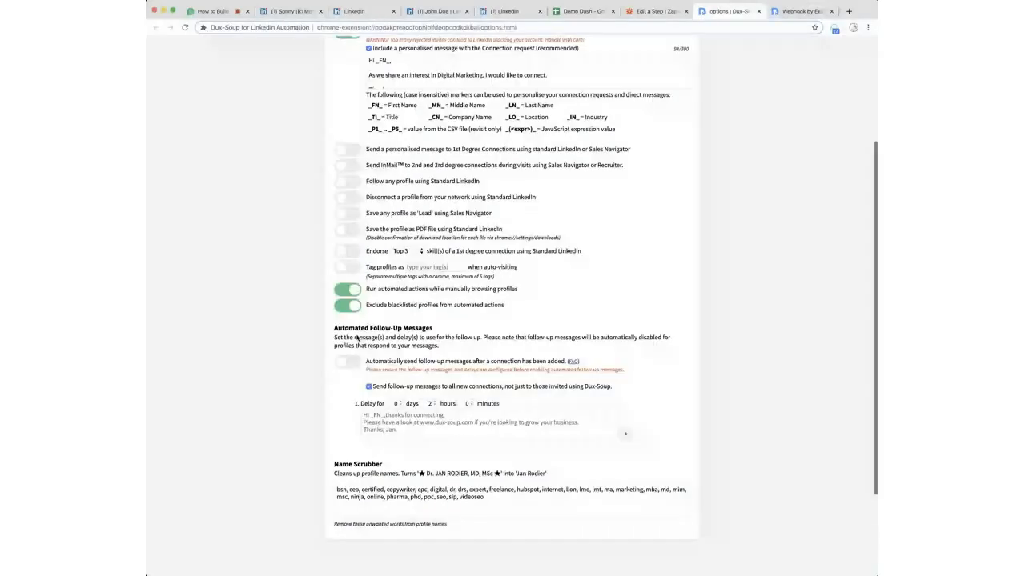
{"action": "scroll", "coordinate": [357, 338], "scroll_direction": "up", "scroll_amount": 3}
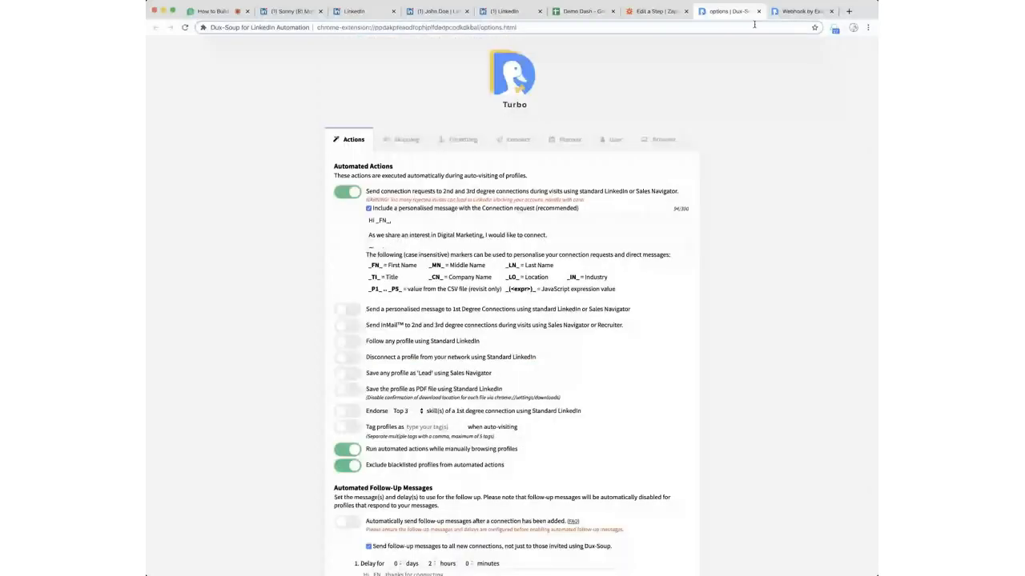
{"action": "left_click", "coordinate": [800, 11]}
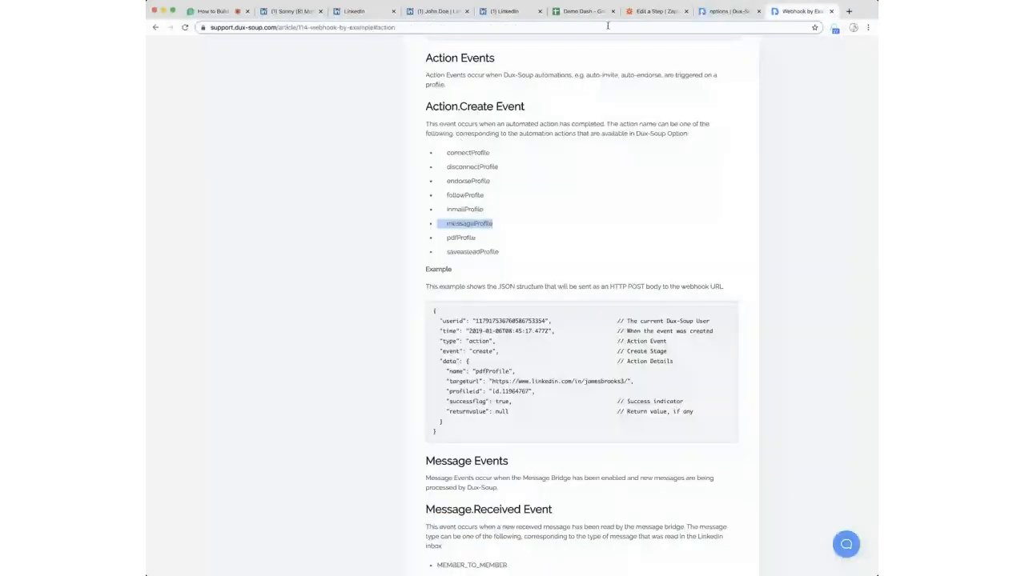
Return to Zapier, finish editing the update step, name the zap Record Invite and turn it on.
{"action": "left_click", "coordinate": [652, 11]}
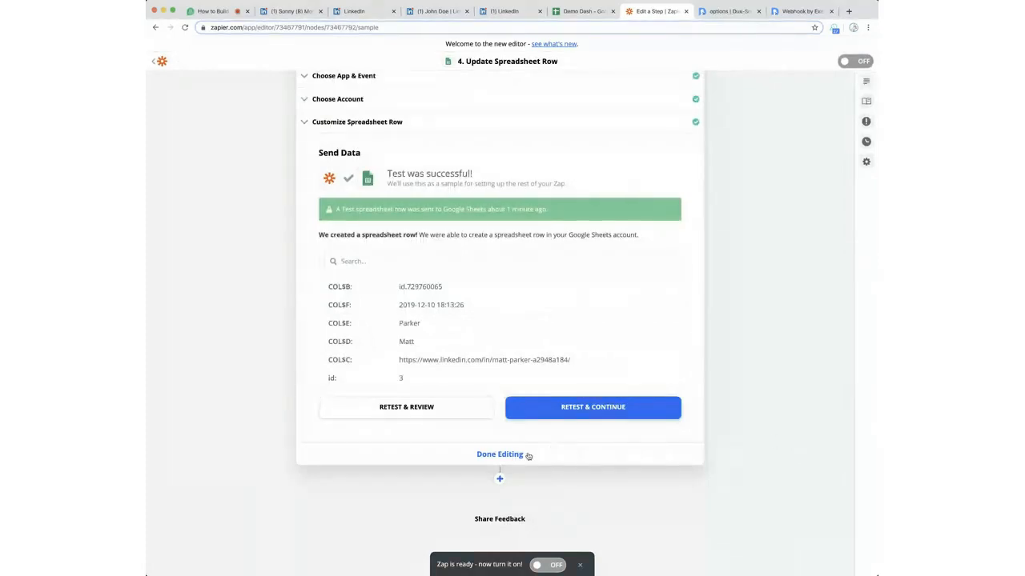
{"action": "left_click", "coordinate": [485, 457]}
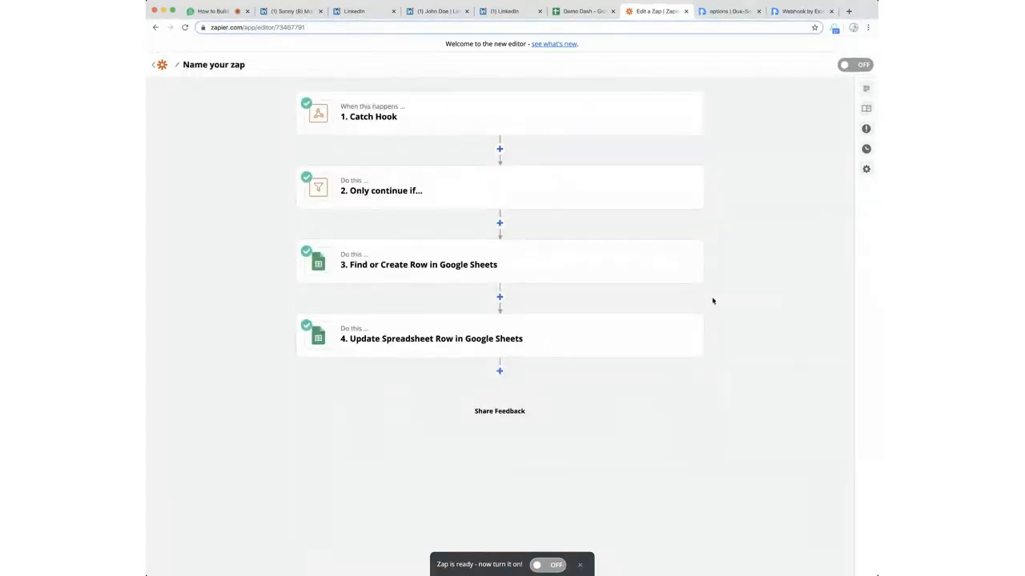
{"action": "left_click", "coordinate": [214, 67]}
{"action": "type", "text": "Record invite"}
{"action": "key", "text": "Return"}
{"action": "left_click", "coordinate": [855, 68]}
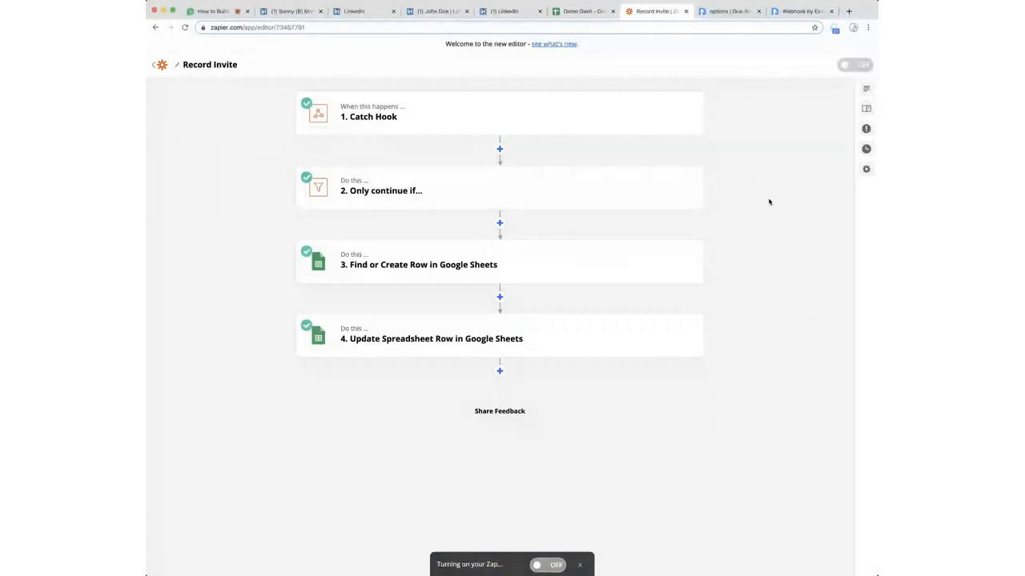
Duplicate the Record Invite zap in the zap list and open the copy for editing.
{"action": "left_click", "coordinate": [153, 65]}
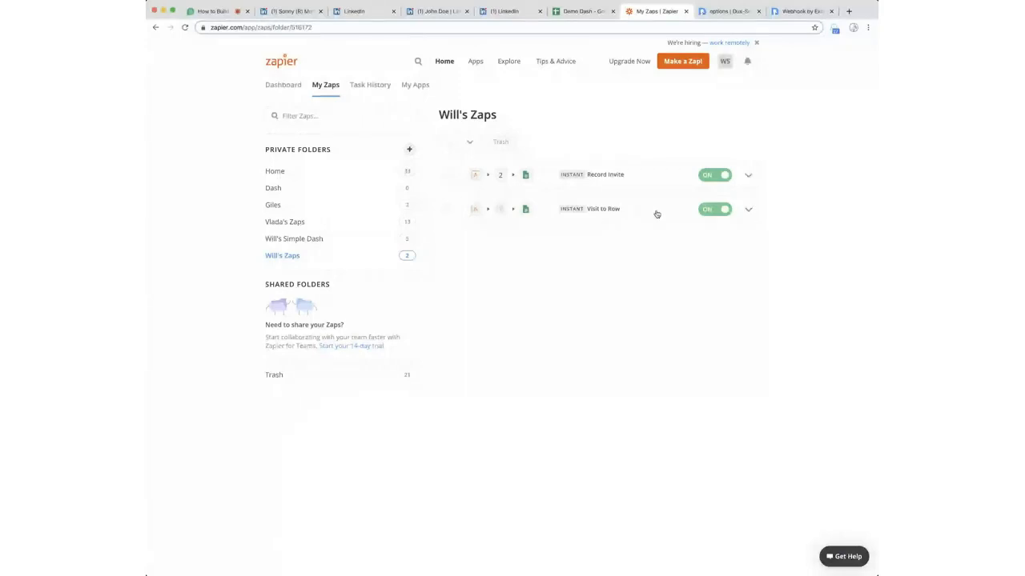
{"action": "left_click", "coordinate": [747, 175]}
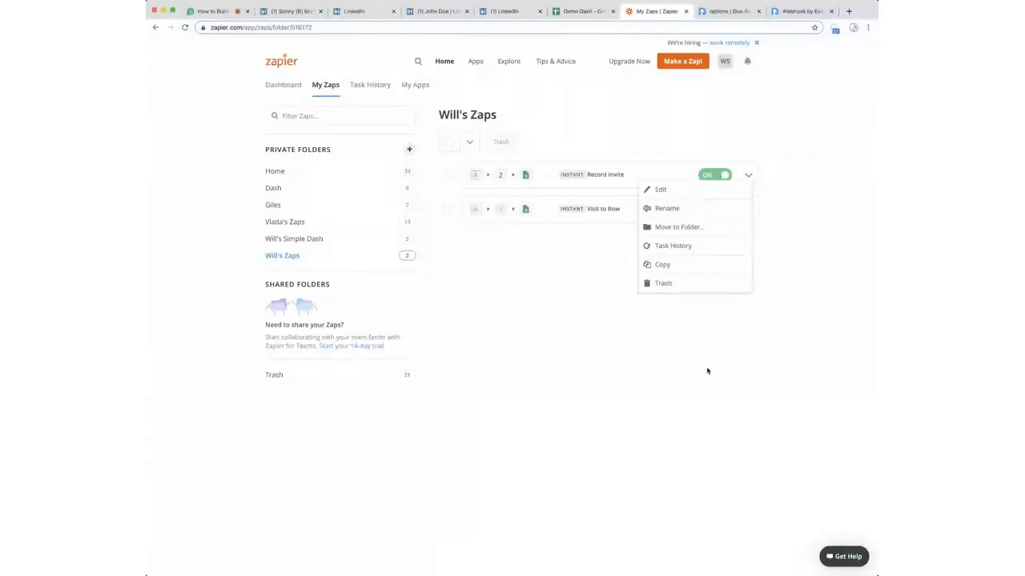
{"action": "left_click", "coordinate": [668, 271]}
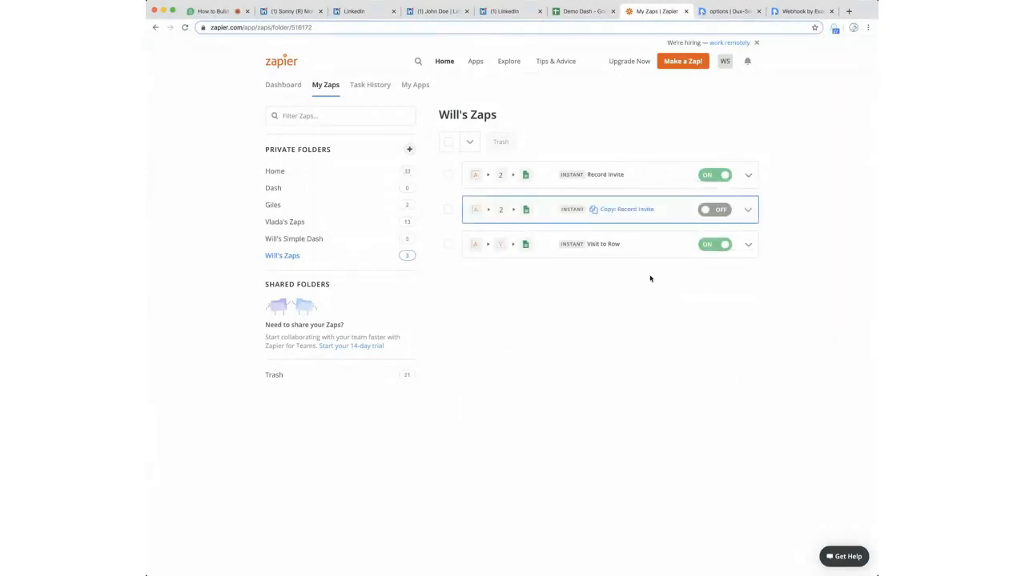
{"action": "left_click", "coordinate": [589, 209]}
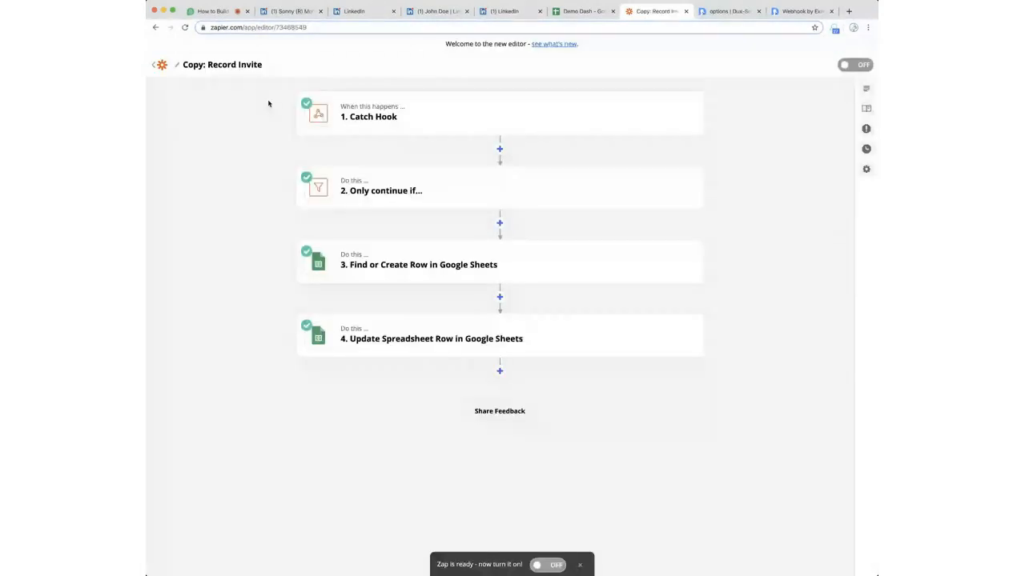
Copy the custom webhook URL from the duplicated zap's Catch Hook trigger.
{"action": "left_click", "coordinate": [377, 118]}
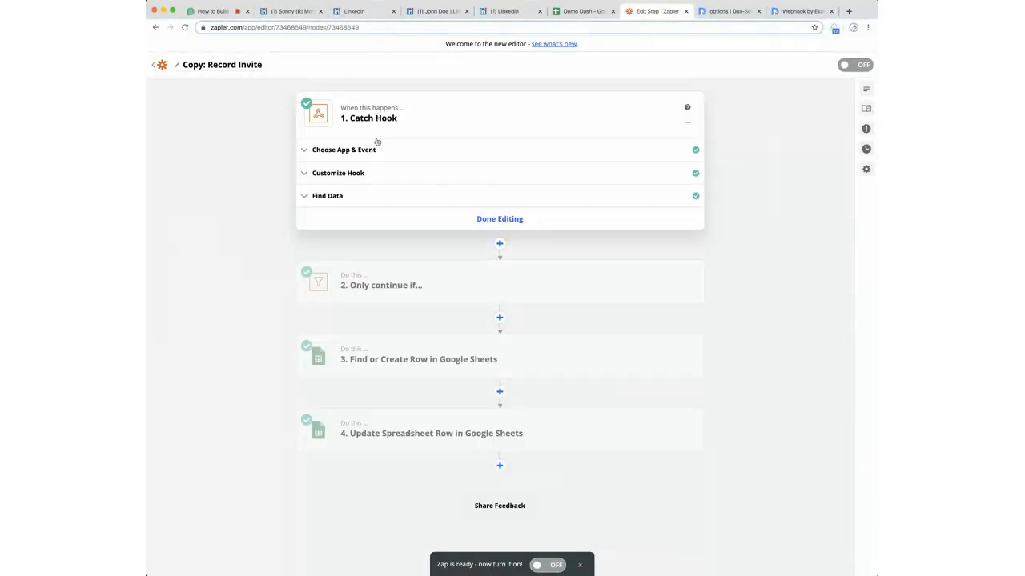
{"action": "left_click", "coordinate": [377, 149]}
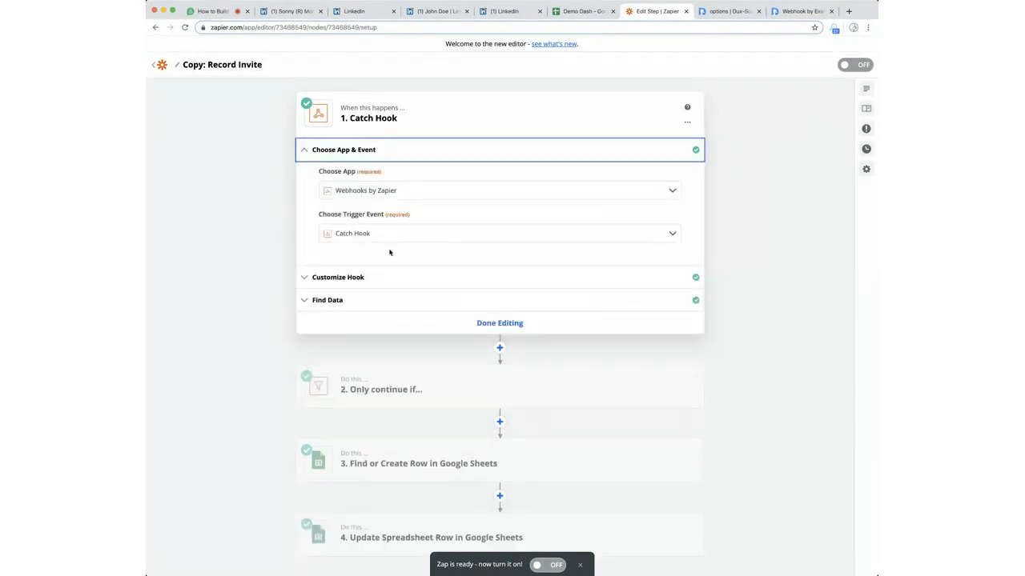
{"action": "left_click", "coordinate": [393, 280]}
{"action": "left_click", "coordinate": [669, 212]}
Add a third webhook in the Dux-Soup Connect options, paste the copied webhook URL, and leave only Action events enabled for it.
{"action": "left_click", "coordinate": [742, 12]}
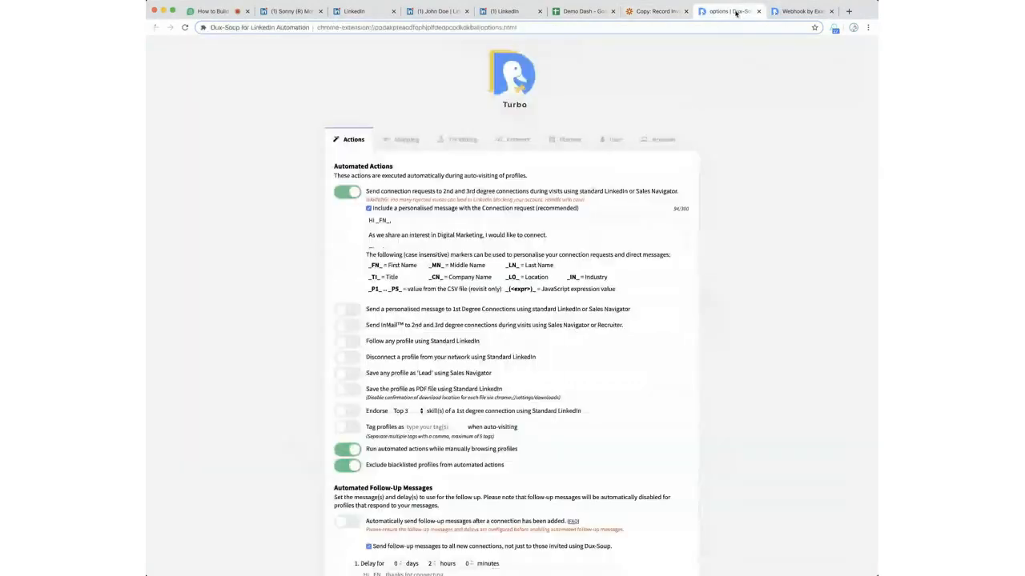
{"action": "left_click", "coordinate": [507, 138]}
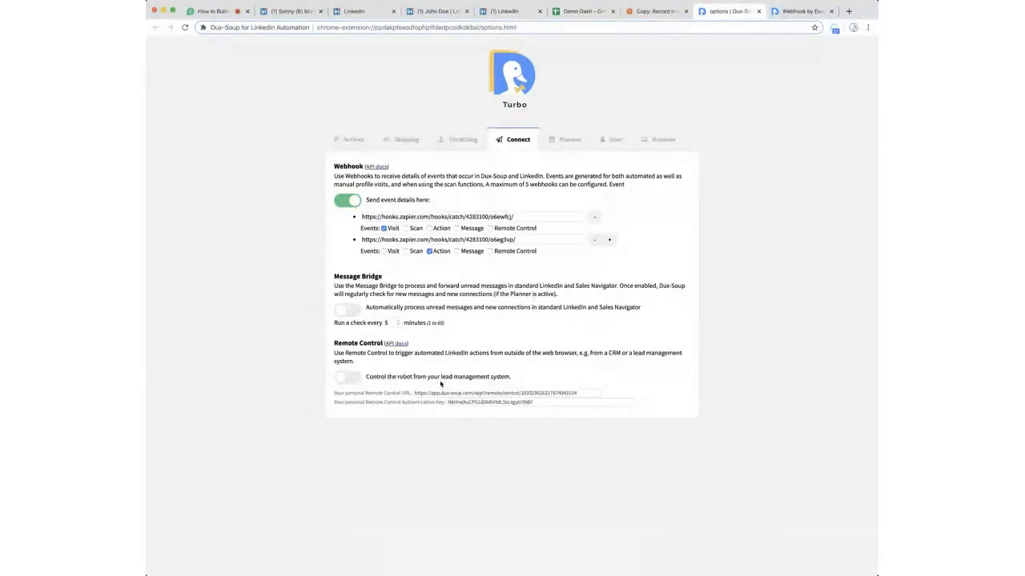
{"action": "left_click", "coordinate": [609, 240]}
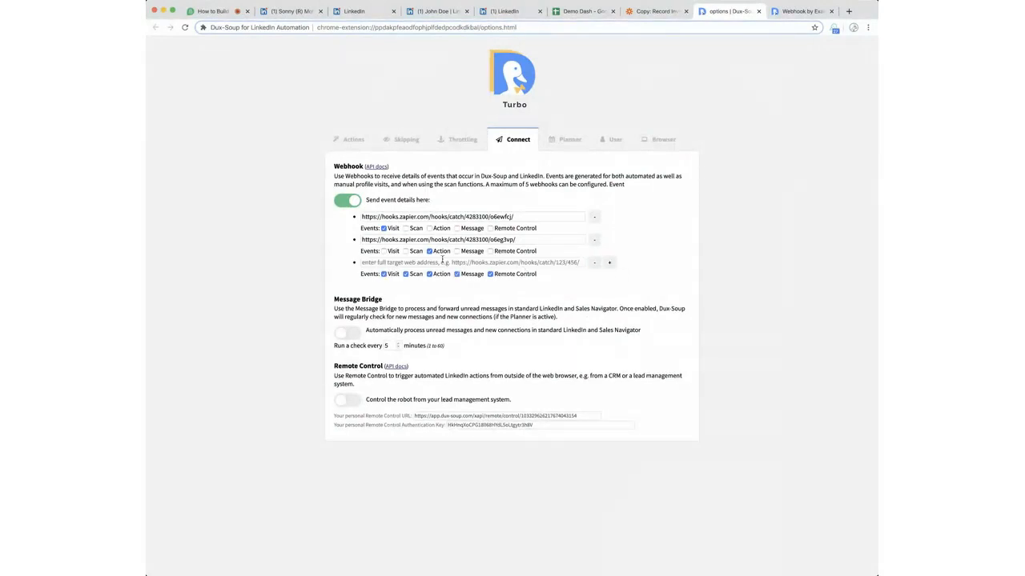
{"action": "left_click", "coordinate": [384, 274]}
{"action": "left_click", "coordinate": [404, 263]}
{"action": "key", "text": "super+v"}
{"action": "left_click", "coordinate": [490, 275]}
{"action": "left_click", "coordinate": [456, 275]}
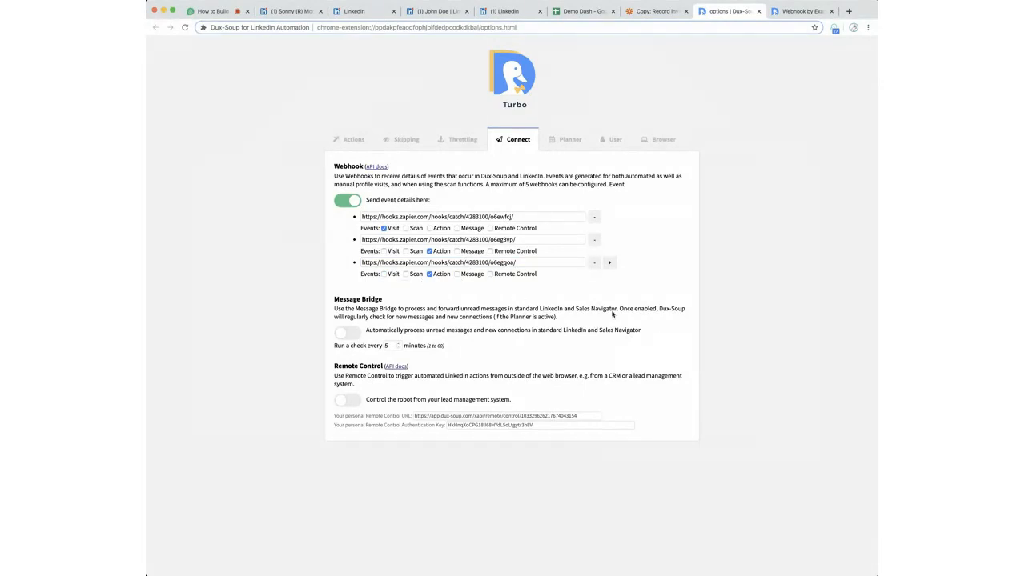
Open the copied zap's Find Data section in Zapier, and enable personalised messages to 1st-degree connections in the Dux-Soup action options.
{"action": "left_click", "coordinate": [654, 11]}
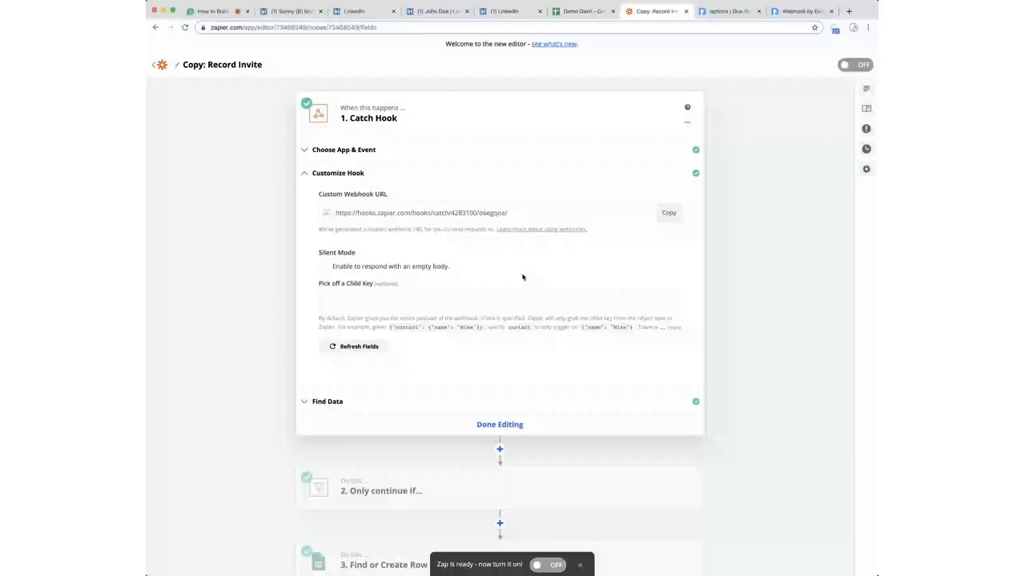
{"action": "left_click", "coordinate": [435, 400]}
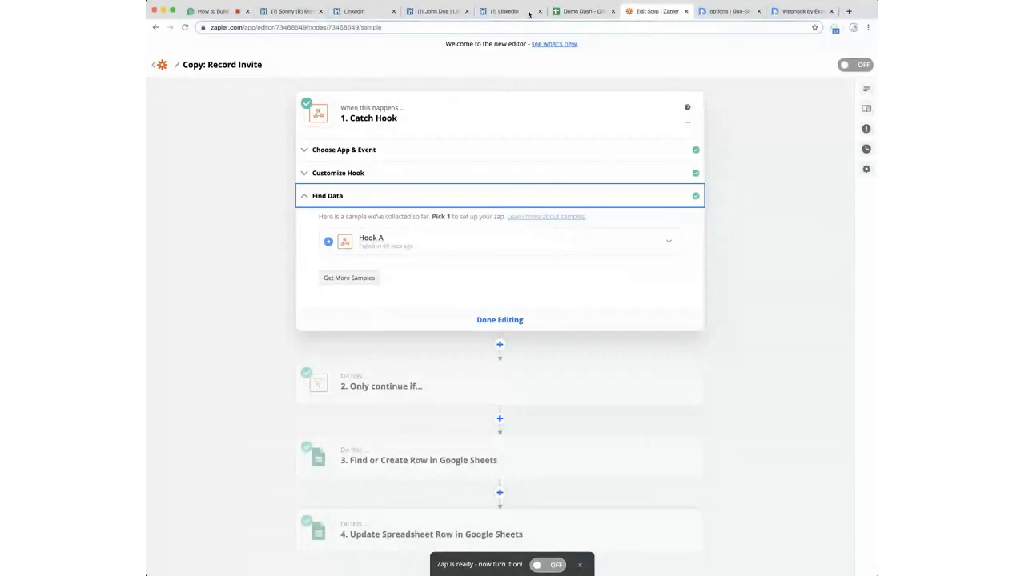
{"action": "left_click", "coordinate": [730, 11]}
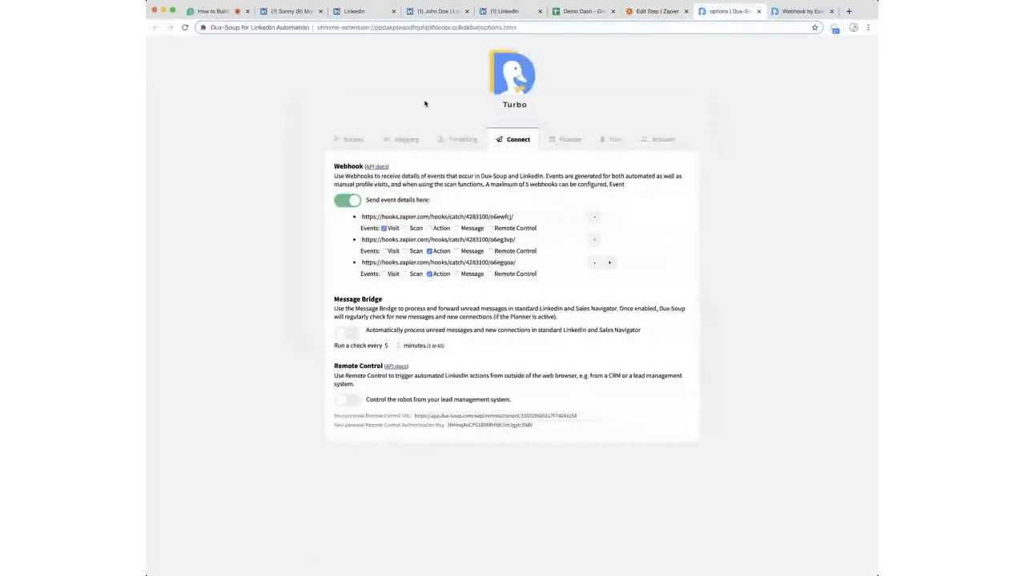
{"action": "left_click", "coordinate": [352, 140]}
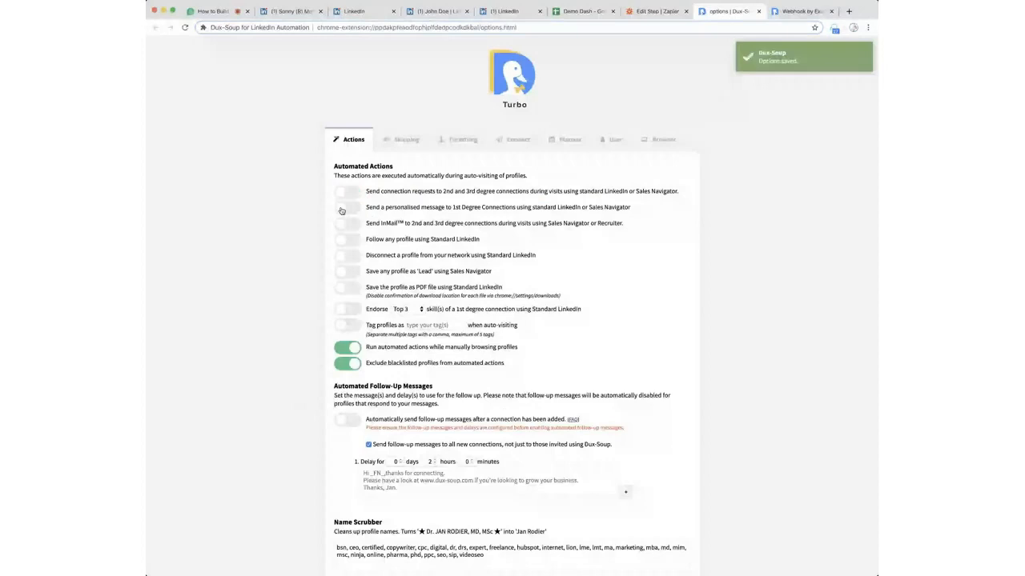
{"action": "left_click", "coordinate": [341, 210]}
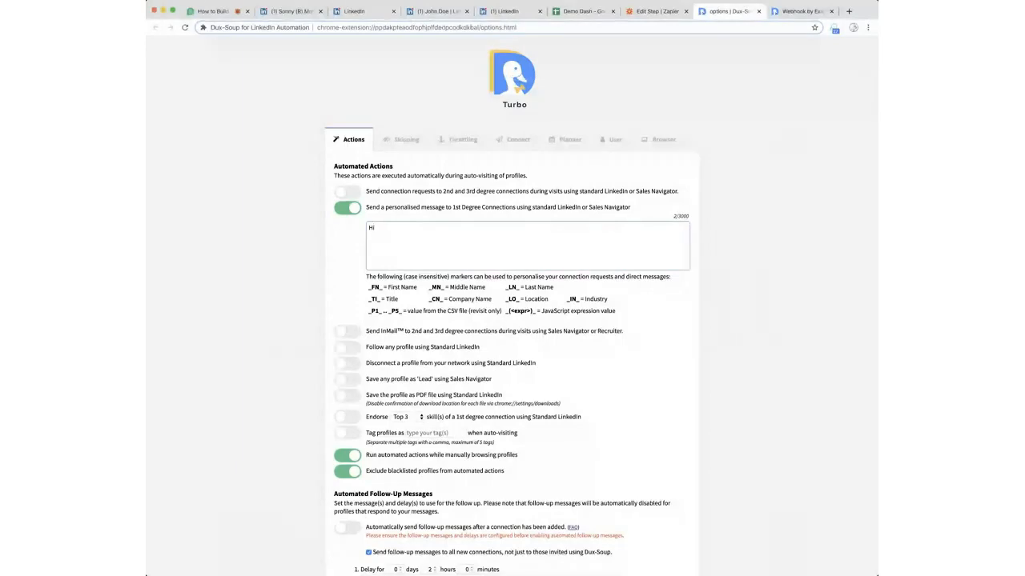
Switch to the 1st-degree test contact's LinkedIn profile and reload it to trigger the automated Dux-Soup message.
{"action": "left_click", "coordinate": [502, 12]}
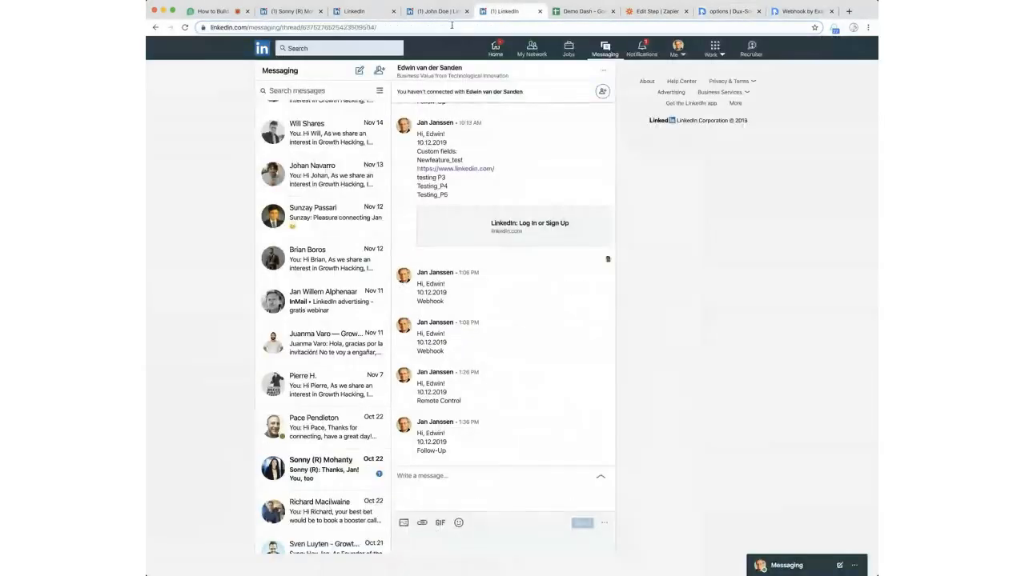
{"action": "left_click", "coordinate": [404, 11]}
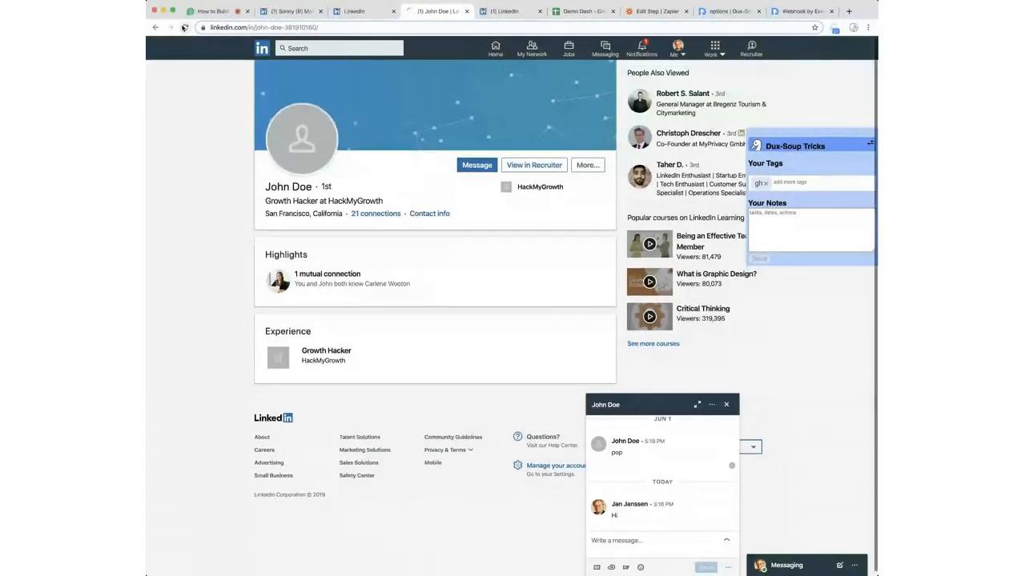
{"action": "left_click", "coordinate": [184, 27]}
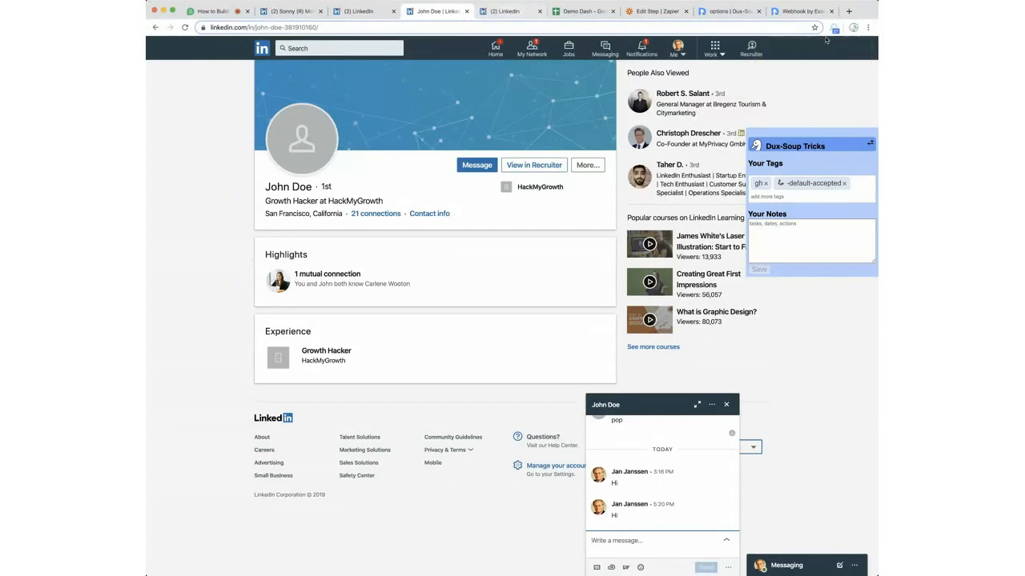
Check row 4 and the followup column in the Demo Dash spreadsheet.
{"action": "left_click", "coordinate": [568, 10]}
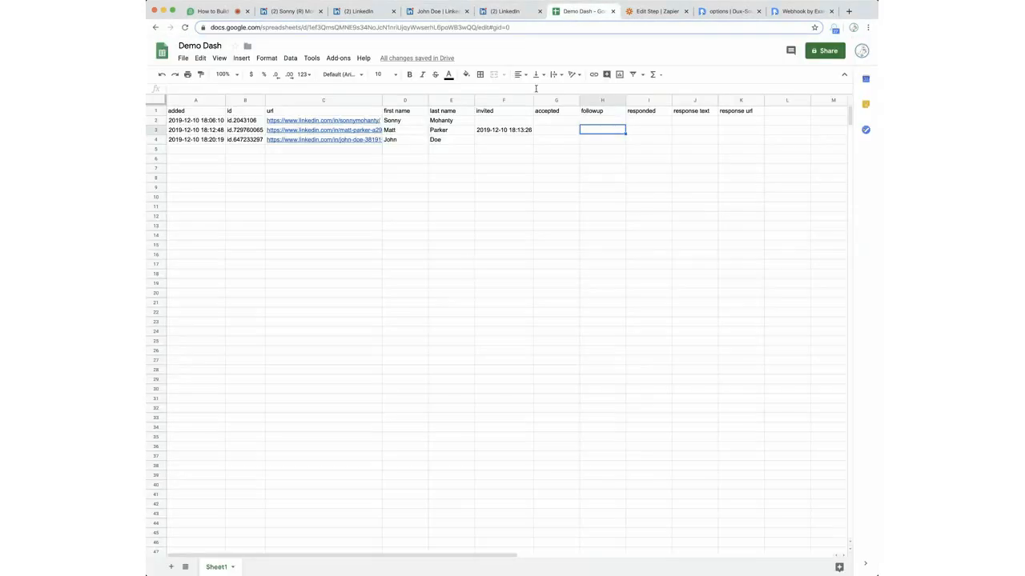
{"action": "left_click", "coordinate": [158, 139]}
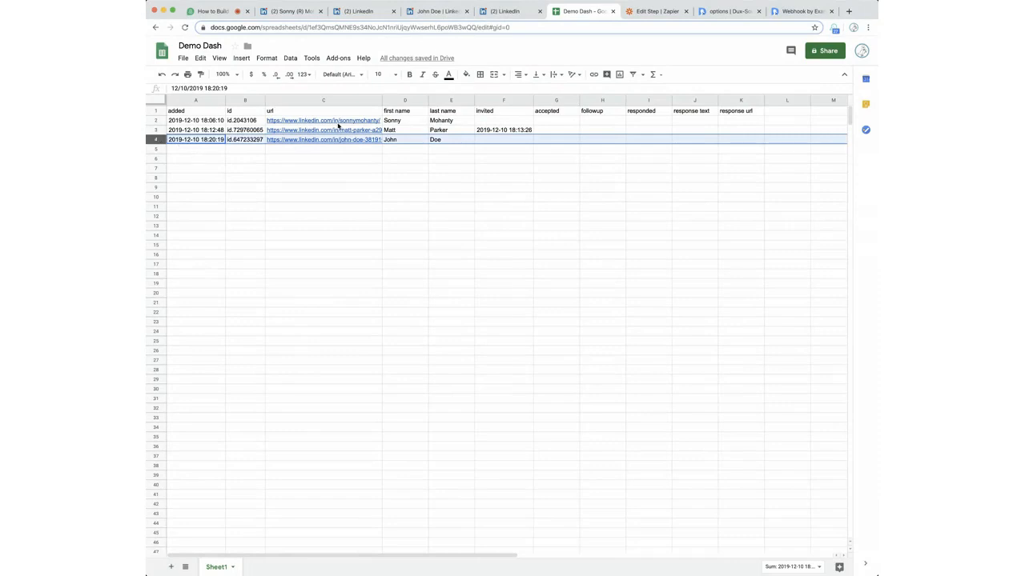
{"action": "left_click", "coordinate": [481, 159]}
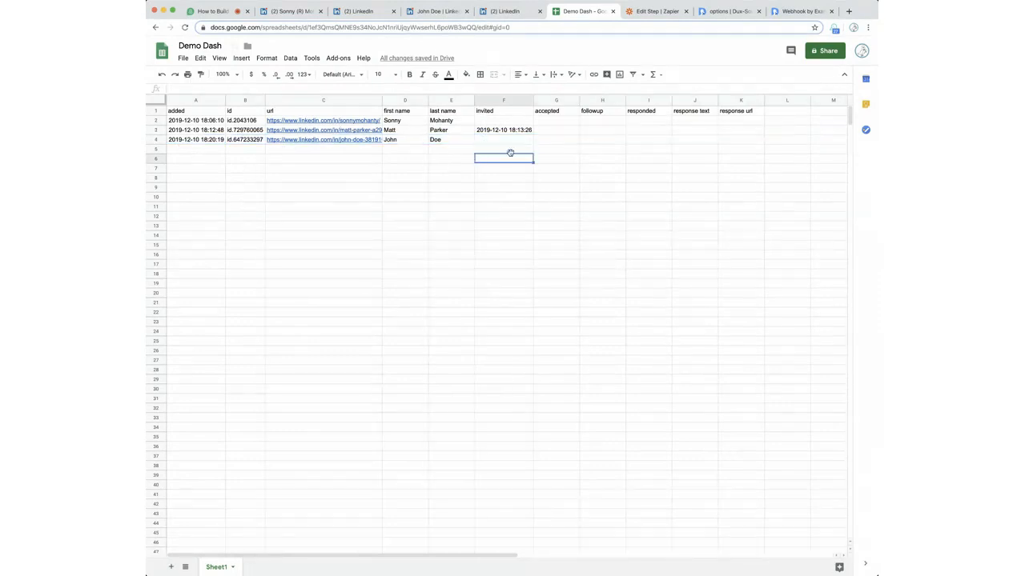
{"action": "left_click", "coordinate": [609, 137]}
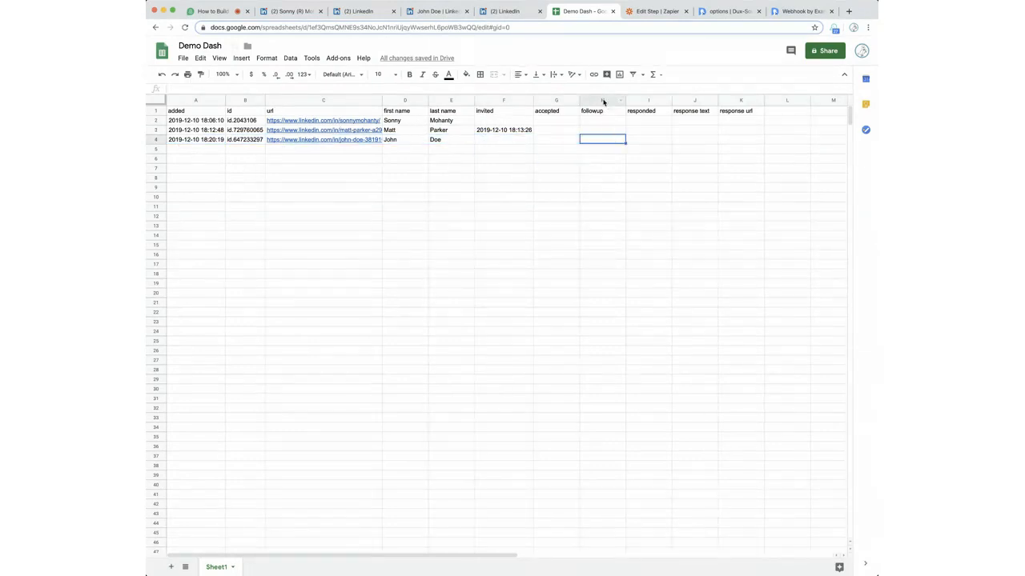
{"action": "left_click", "coordinate": [602, 101]}
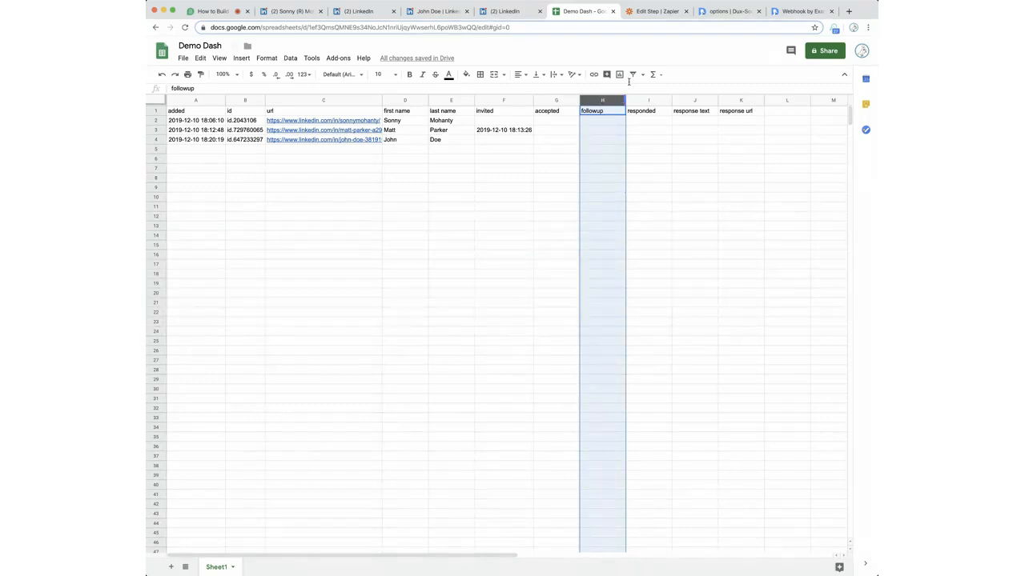
Return to Zapier, get more samples for the Catch Hook trigger and select Hook A.
{"action": "left_click", "coordinate": [653, 14]}
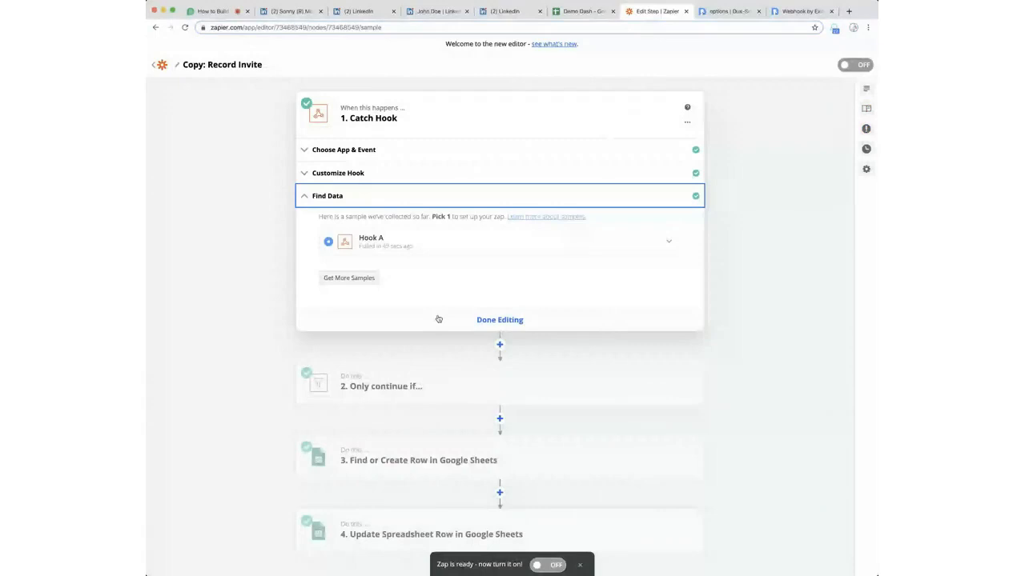
{"action": "left_click", "coordinate": [348, 277]}
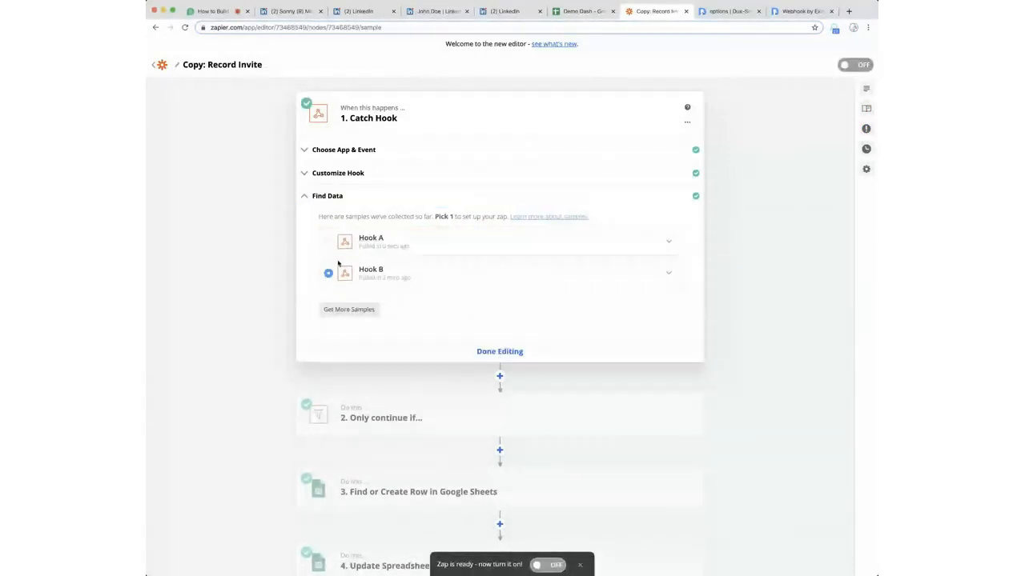
{"action": "left_click", "coordinate": [342, 249]}
Expand the webhook samples, examine the data__name field in Hook A, and finish editing the trigger.
{"action": "left_click", "coordinate": [470, 280]}
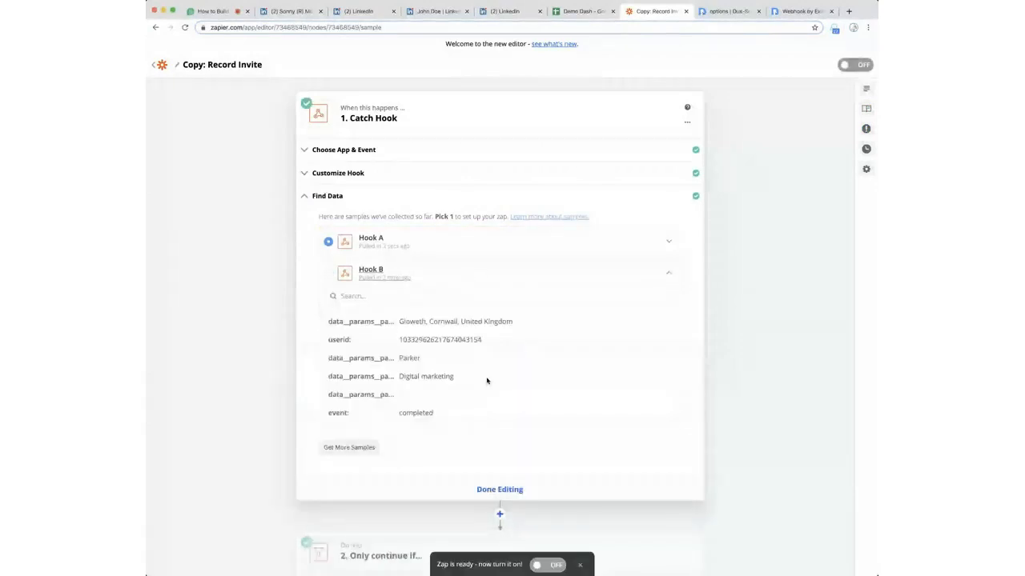
{"action": "left_click", "coordinate": [481, 242]}
{"action": "scroll", "coordinate": [529, 312], "scroll_direction": "down", "scroll_amount": 3}
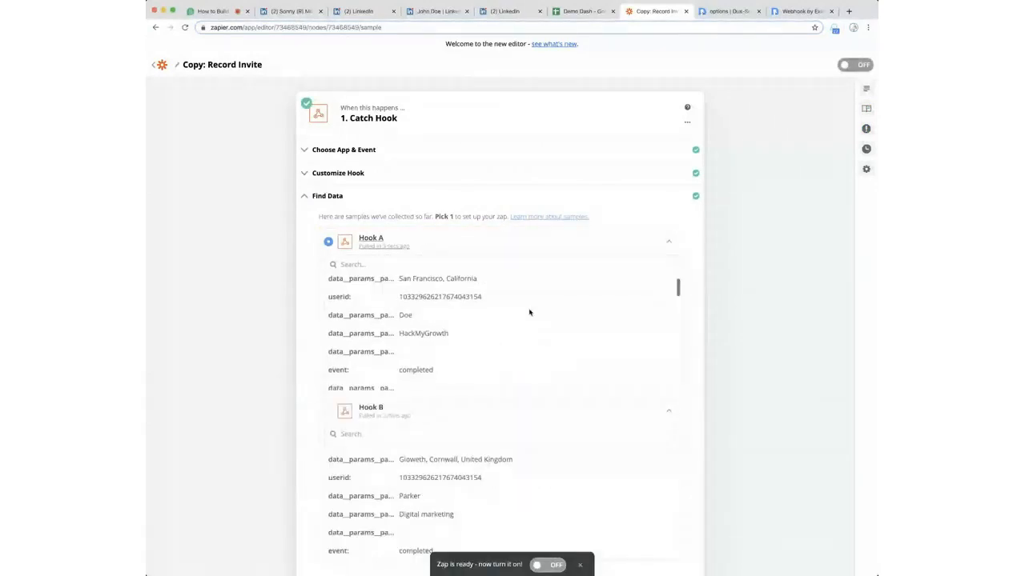
{"action": "scroll", "coordinate": [529, 312], "scroll_direction": "down", "scroll_amount": 3}
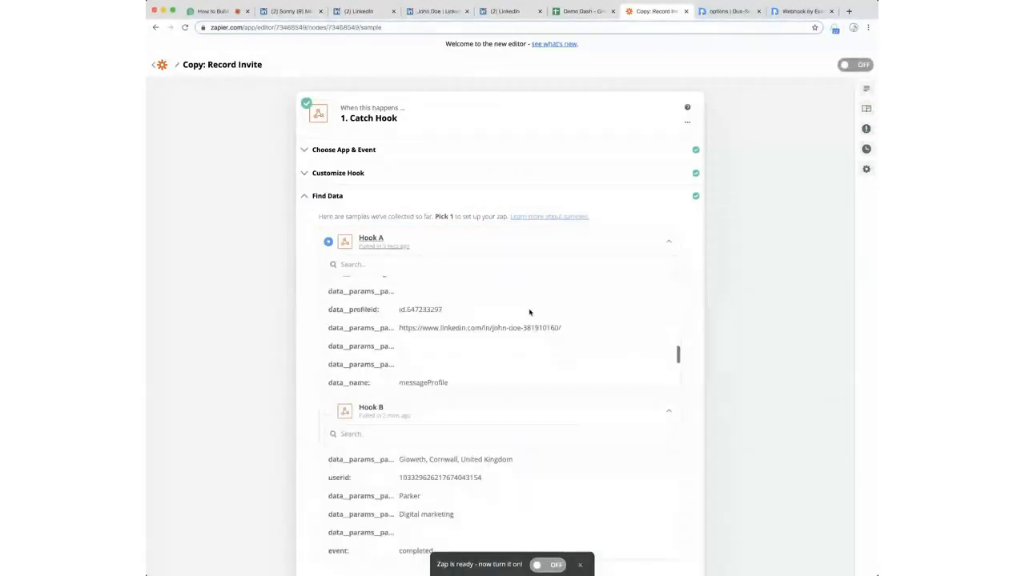
{"action": "scroll", "coordinate": [530, 312], "scroll_direction": "down", "scroll_amount": 3}
{"action": "scroll", "coordinate": [418, 292], "scroll_direction": "up", "scroll_amount": 1}
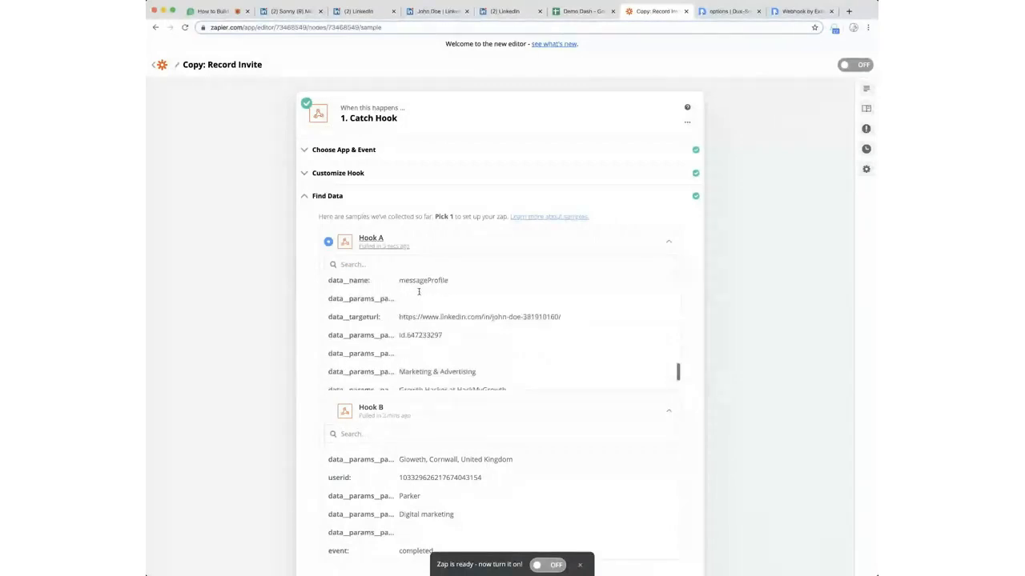
{"action": "scroll", "coordinate": [418, 291], "scroll_direction": "up", "scroll_amount": 1}
{"action": "double_click", "coordinate": [418, 291]}
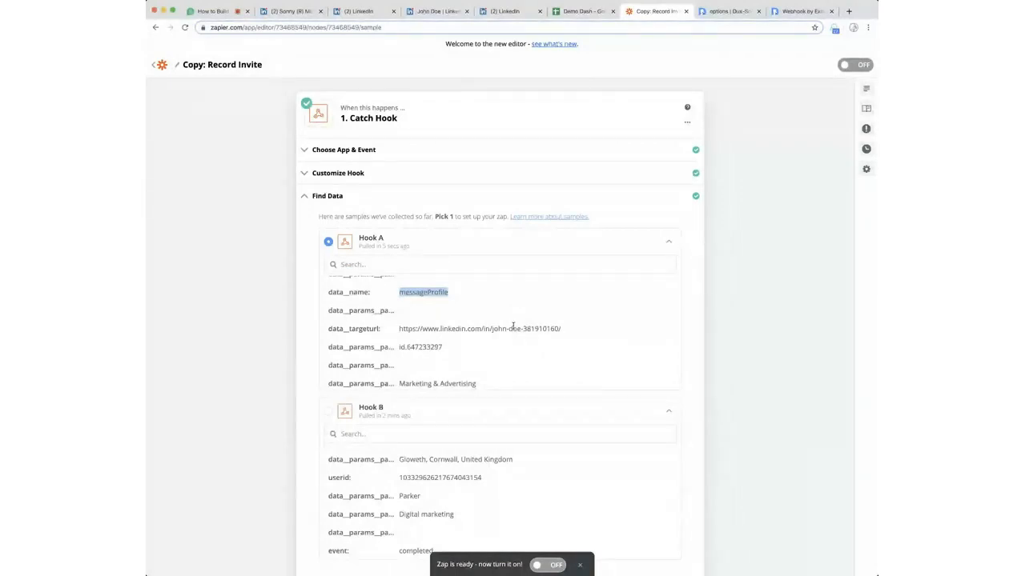
{"action": "scroll", "coordinate": [844, 373], "scroll_direction": "down", "scroll_amount": 5}
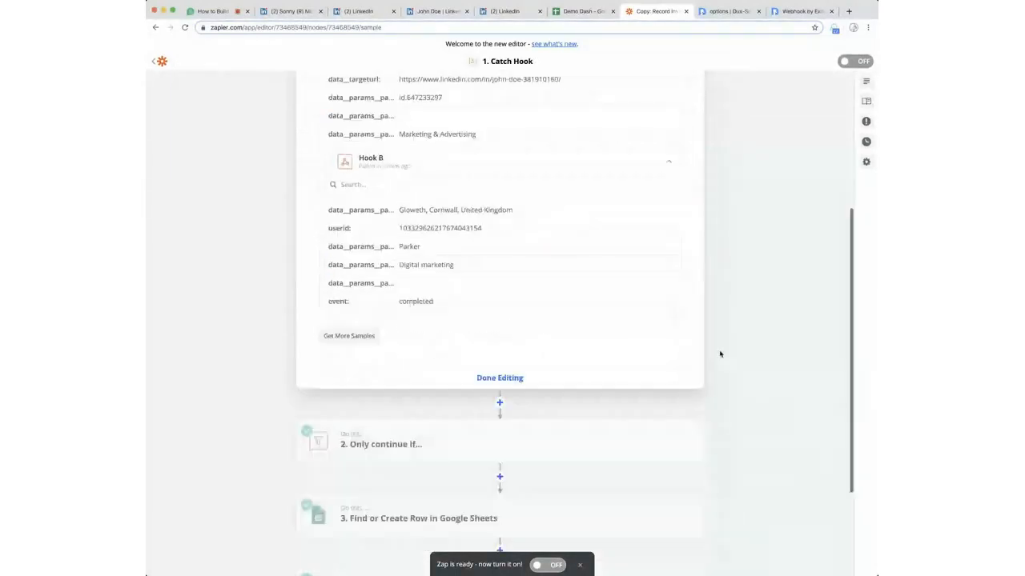
{"action": "left_click", "coordinate": [496, 387]}
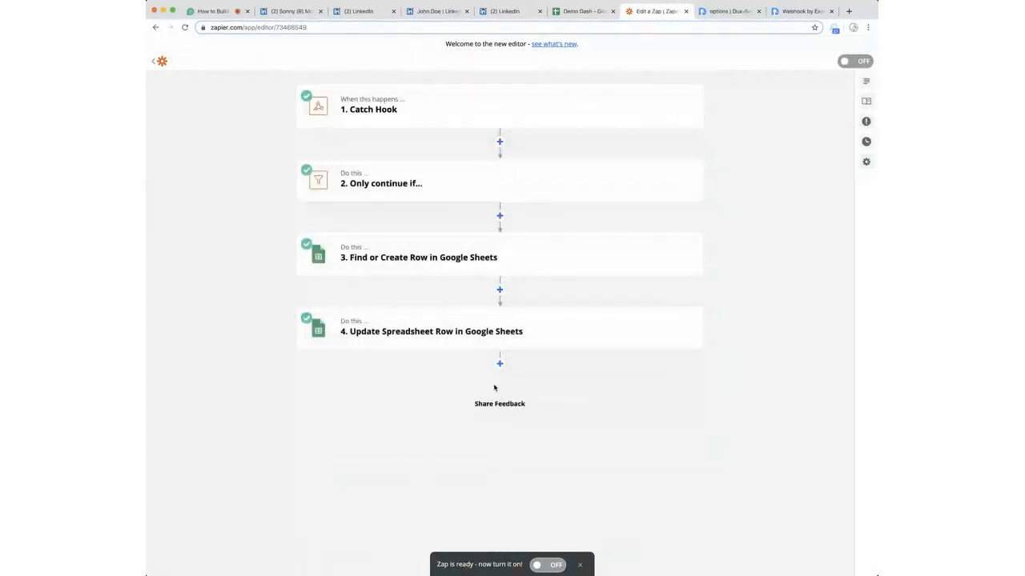
Set the Only continue if filter to require Data Name exactly matching messageProfile, test it and finish editing.
{"action": "left_click", "coordinate": [442, 176]}
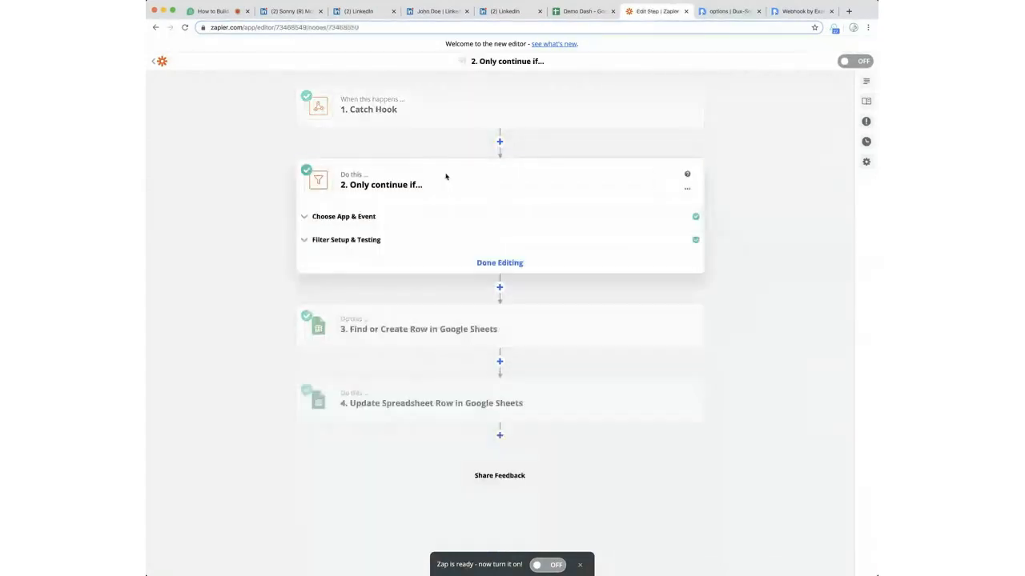
{"action": "left_click", "coordinate": [453, 218]}
{"action": "left_click", "coordinate": [405, 329]}
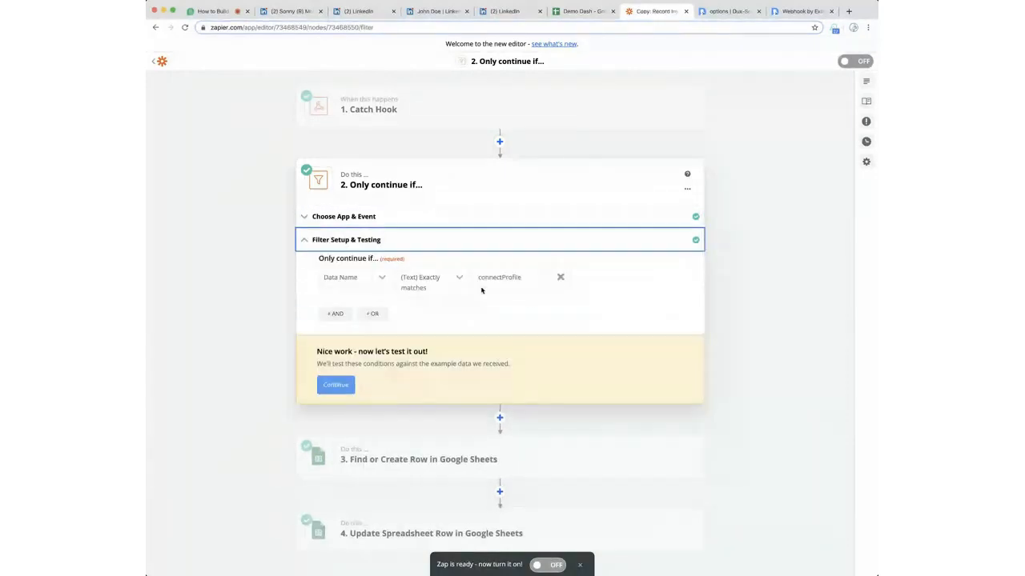
{"action": "left_click", "coordinate": [484, 280]}
{"action": "left_click", "coordinate": [503, 298]}
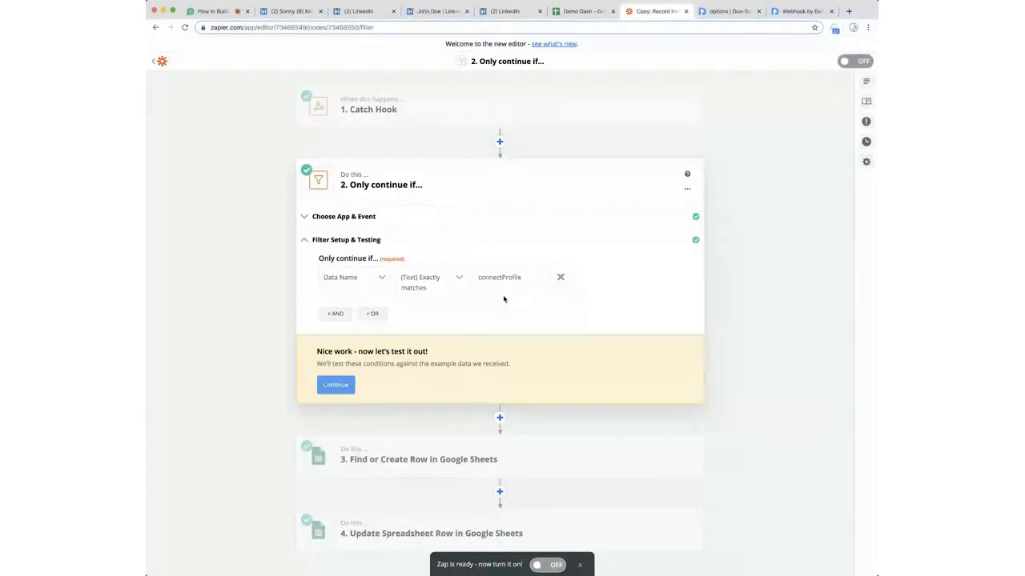
{"action": "type", "text": "mesa"}
{"action": "key", "text": "BackSpace"}
{"action": "type", "text": "sage"}
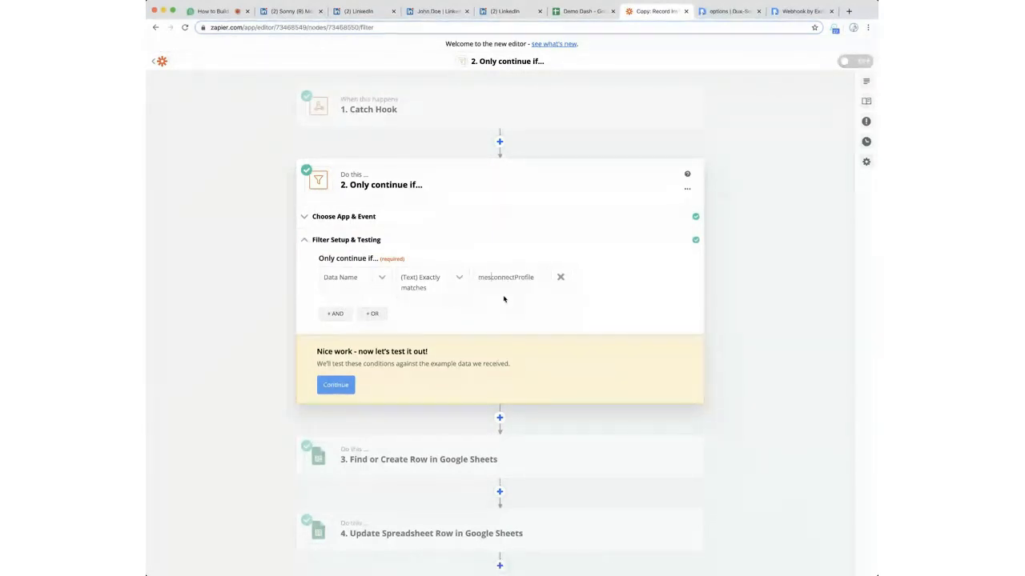
{"action": "key", "text": "Delete"}
{"action": "key", "text": "Delete"}
{"action": "key", "text": "Delete"}
{"action": "key", "text": "Delete"}
{"action": "key", "text": "Delete"}
{"action": "key", "text": "Delete"}
{"action": "key", "text": "Delete"}
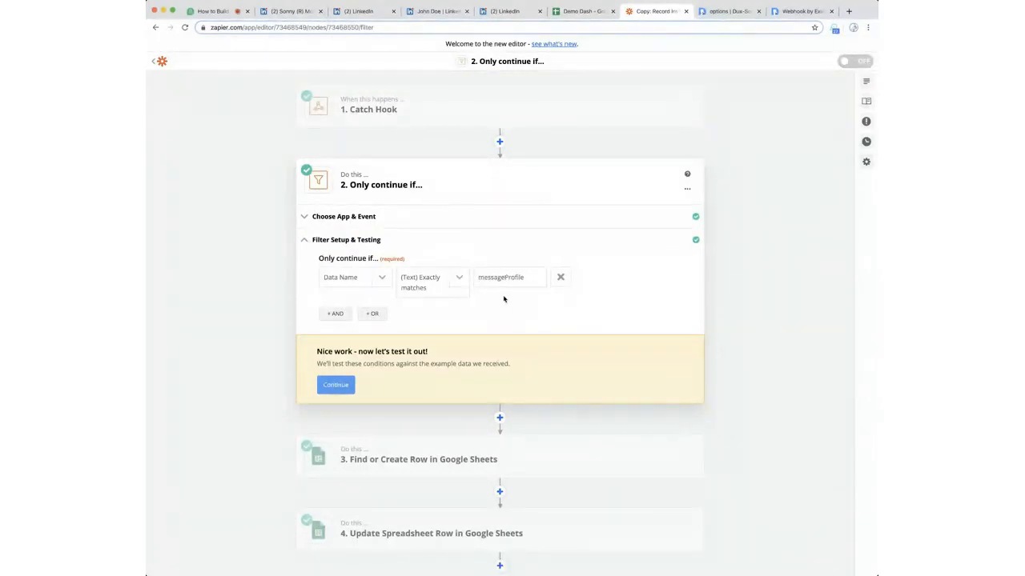
{"action": "left_click", "coordinate": [325, 389]}
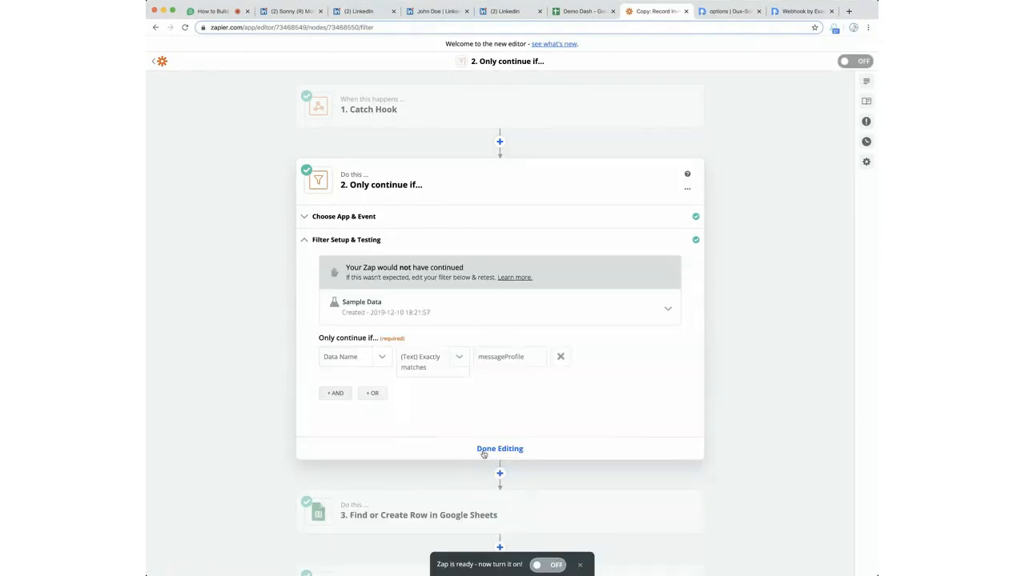
{"action": "left_click", "coordinate": [483, 450]}
Open the Find or Create Row in Google Sheets step for editing.
{"action": "left_click", "coordinate": [385, 185]}
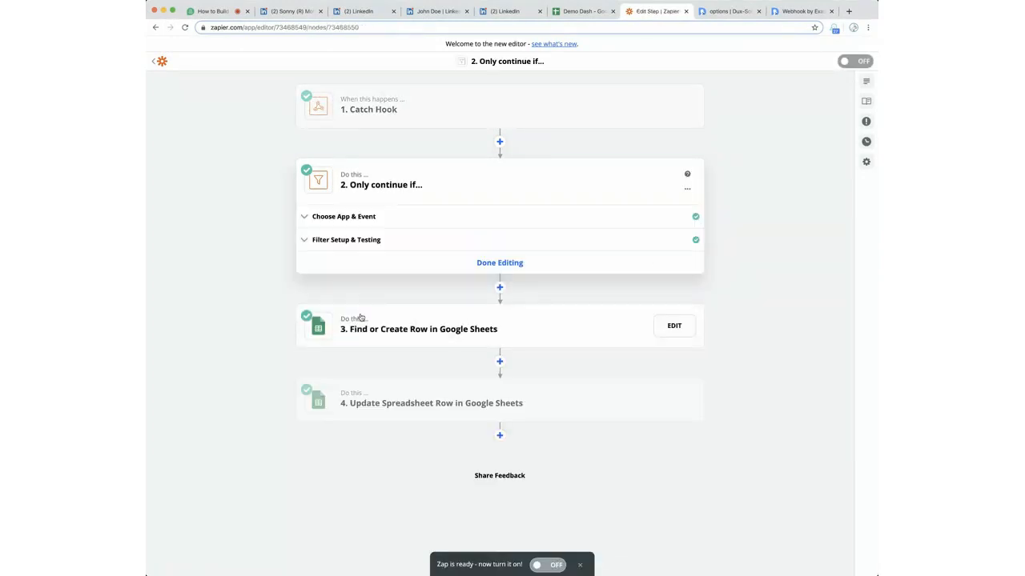
{"action": "left_click", "coordinate": [384, 257]}
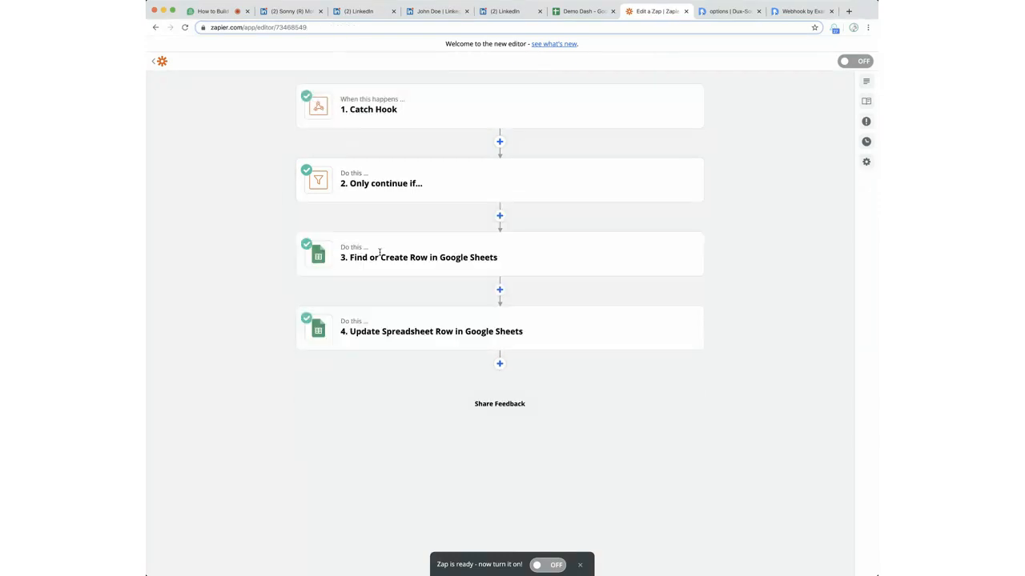
Review the condition set up in the "Only continue if..." filter step and close the step.
{"action": "left_click", "coordinate": [388, 192]}
{"action": "left_click", "coordinate": [338, 240]}
{"action": "left_click", "coordinate": [337, 392]}
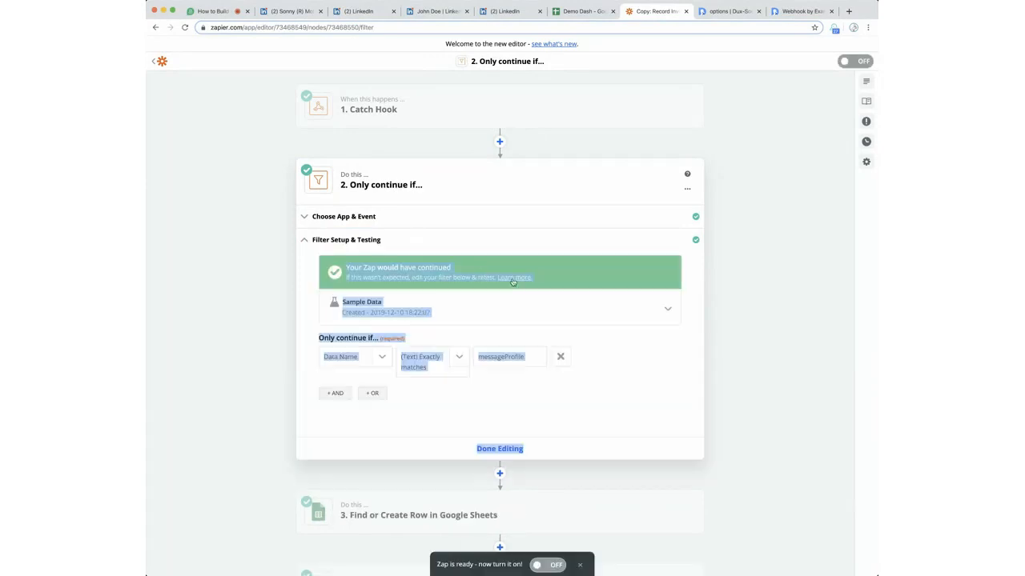
{"action": "left_click", "coordinate": [681, 350]}
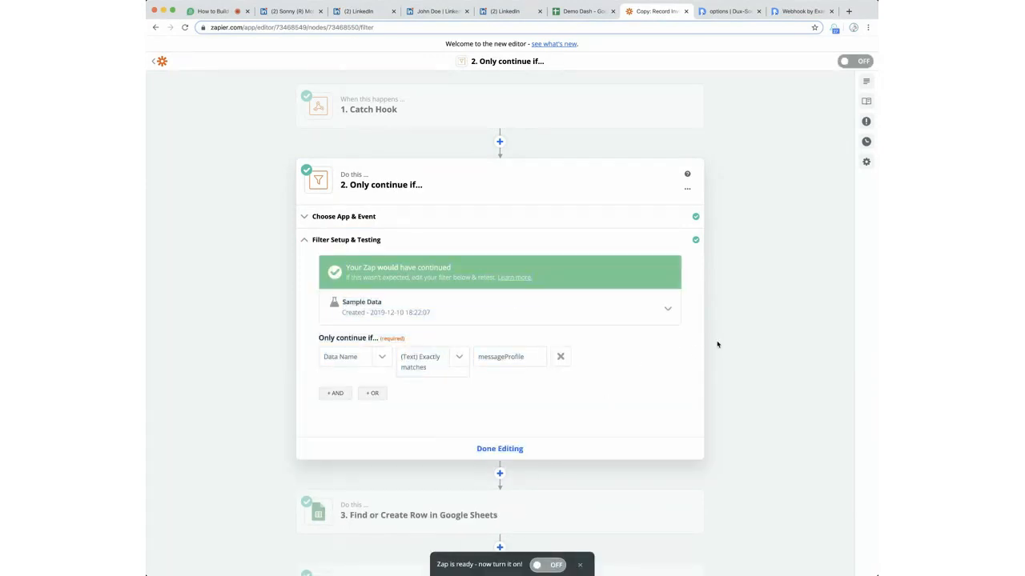
{"action": "scroll", "coordinate": [567, 396], "scroll_direction": "down", "scroll_amount": 2}
{"action": "scroll", "coordinate": [512, 433], "scroll_direction": "up", "scroll_amount": 1}
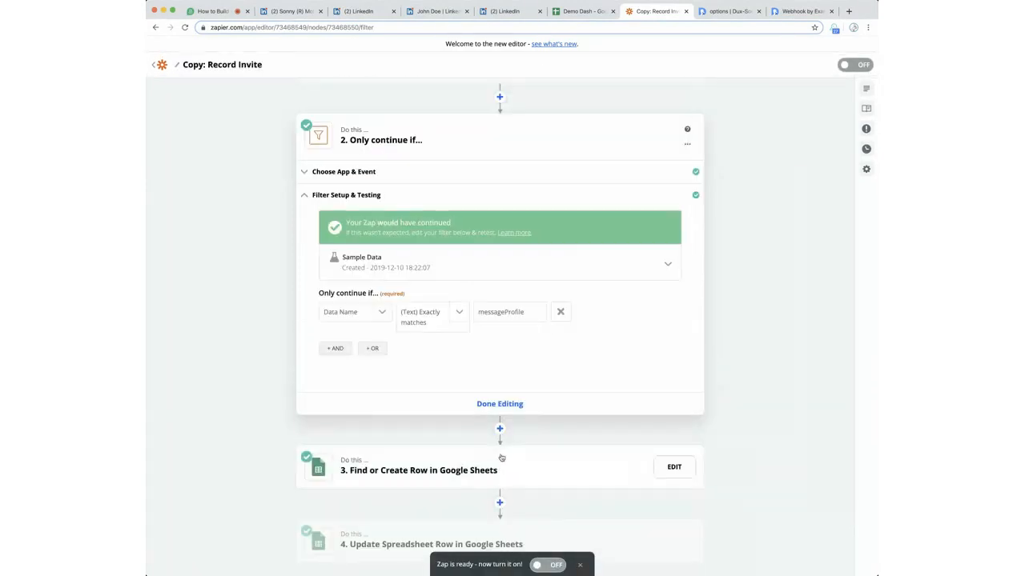
{"action": "left_click", "coordinate": [500, 404]}
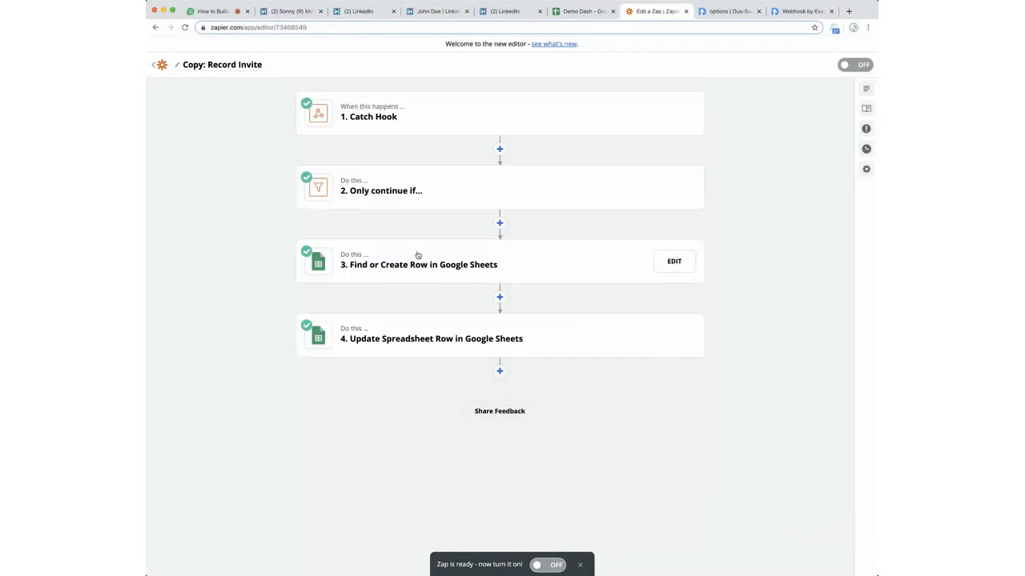
Retest the Find or Create Row step in Google Sheets and finish editing it.
{"action": "left_click", "coordinate": [495, 248]}
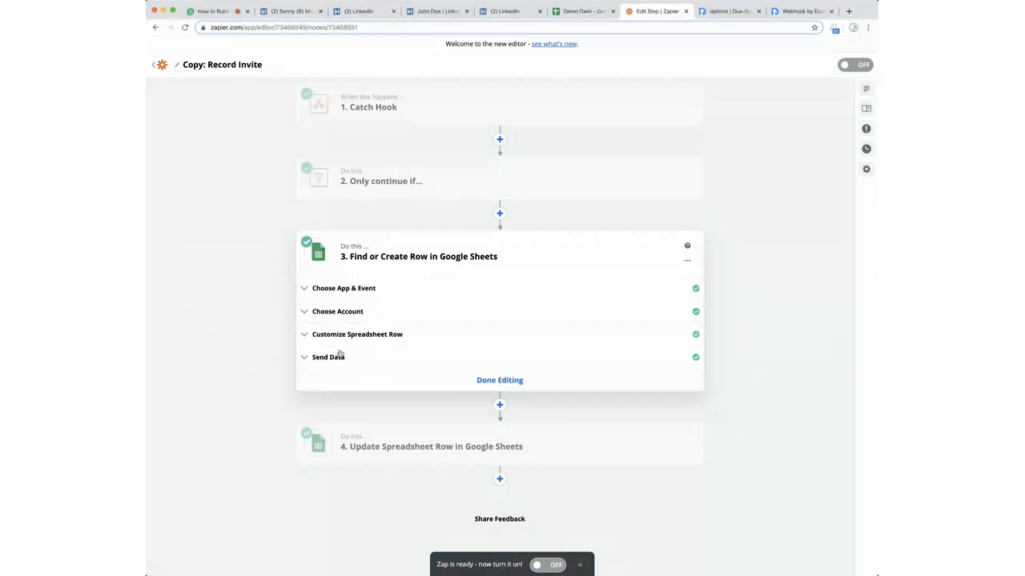
{"action": "left_click", "coordinate": [374, 335]}
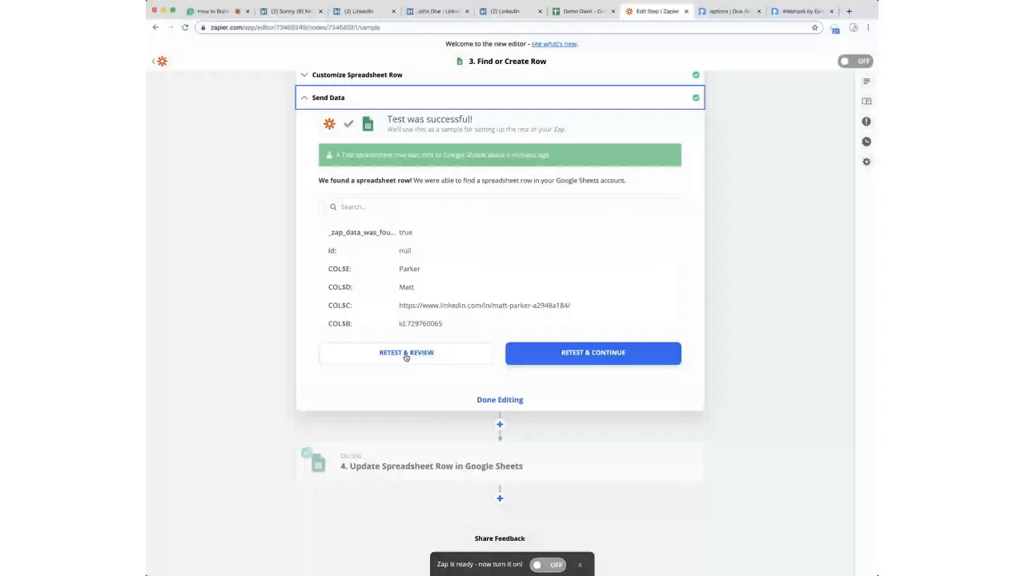
{"action": "left_click", "coordinate": [405, 353]}
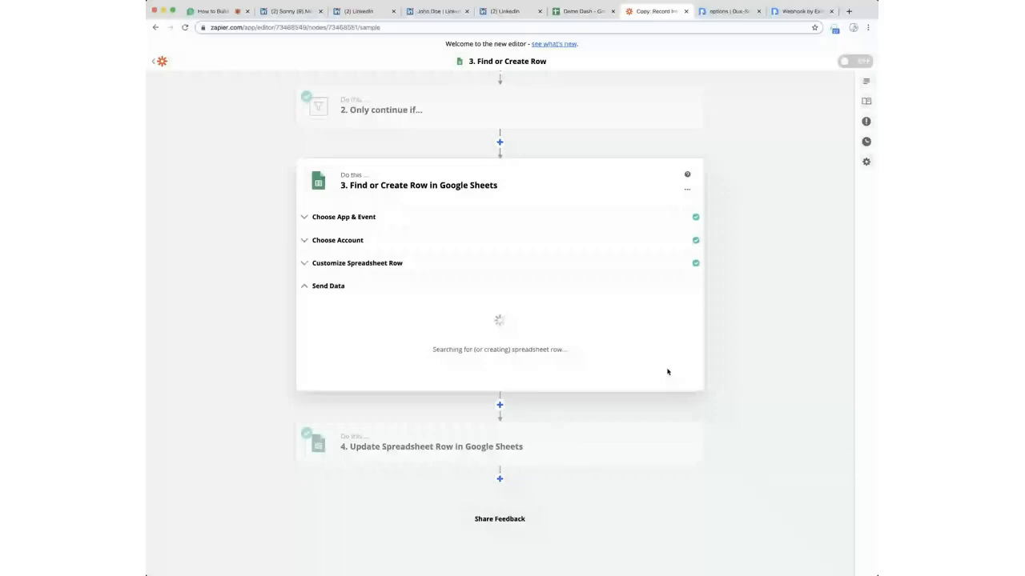
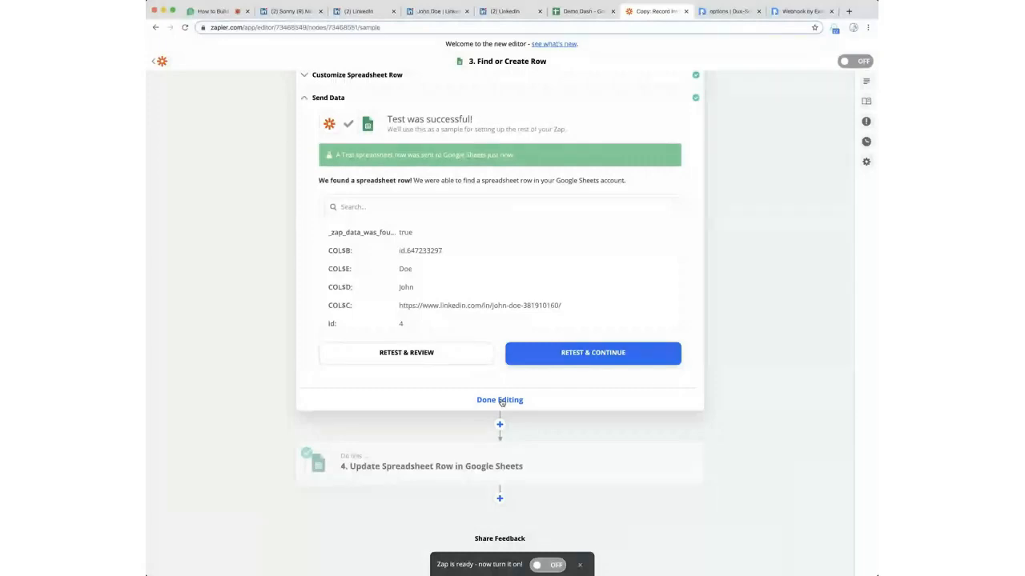
{"action": "left_click", "coordinate": [502, 402]}
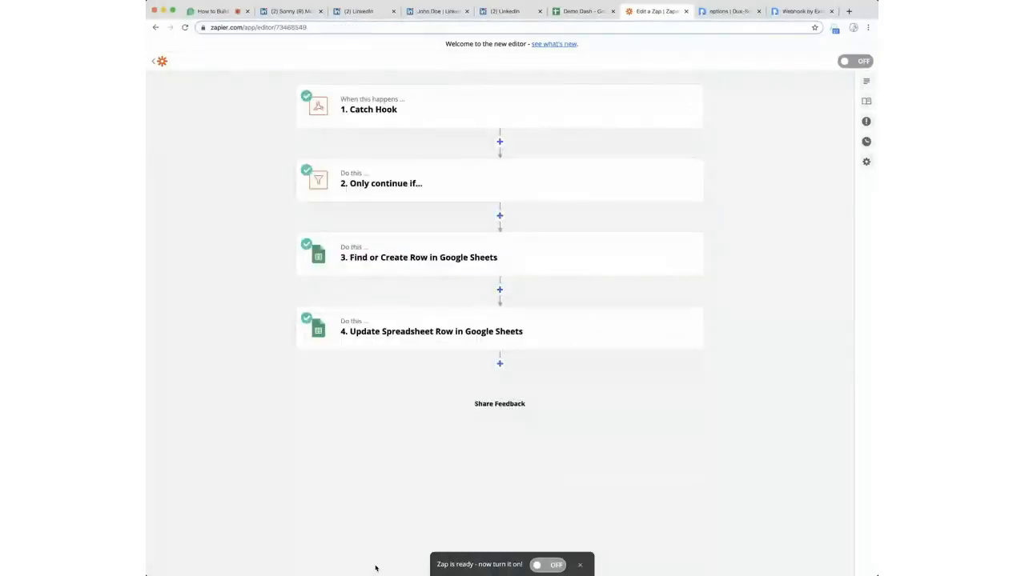
Clear the invited field in the spreadsheet row customization of the Update Spreadsheet Row step.
{"action": "left_click", "coordinate": [434, 308]}
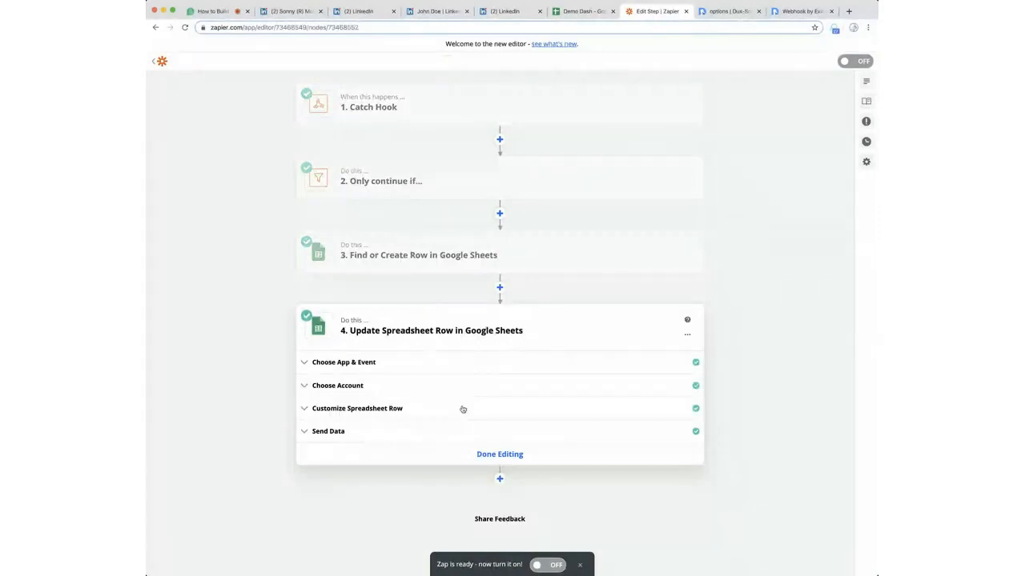
{"action": "left_click", "coordinate": [329, 418]}
{"action": "scroll", "coordinate": [384, 518], "scroll_direction": "down", "scroll_amount": 5}
{"action": "scroll", "coordinate": [384, 519], "scroll_direction": "up", "scroll_amount": 3}
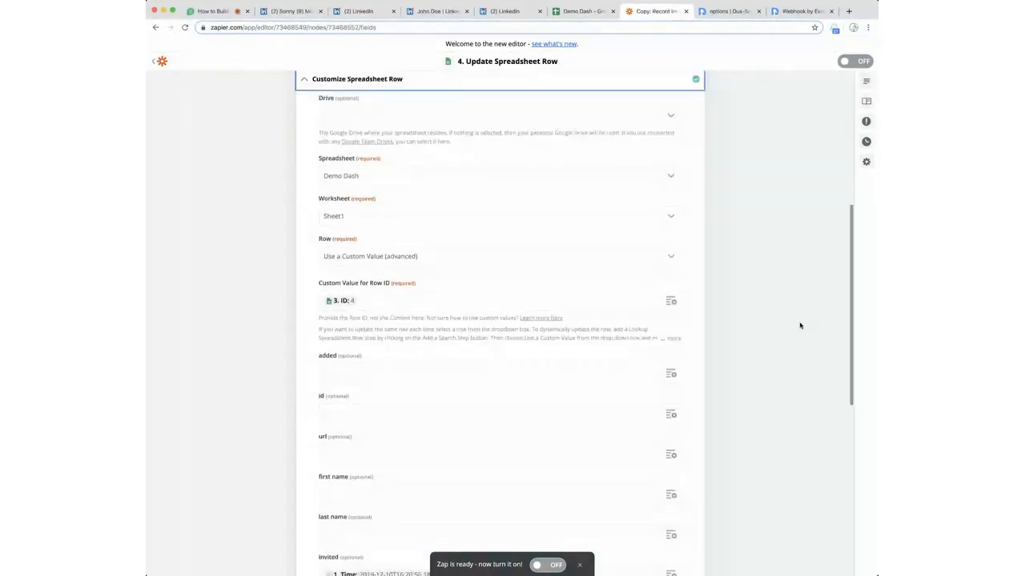
{"action": "scroll", "coordinate": [800, 325], "scroll_direction": "down", "scroll_amount": 5}
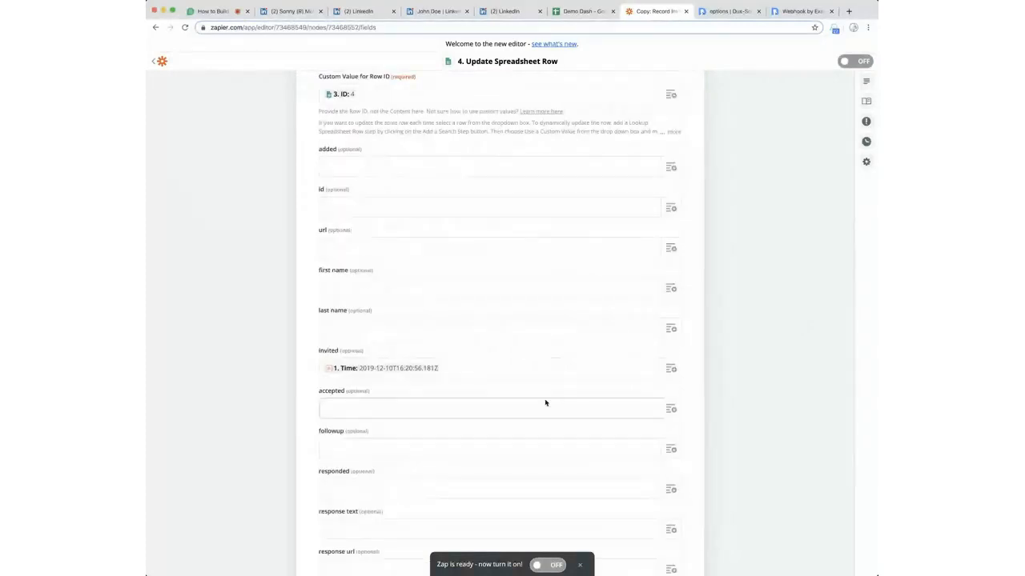
{"action": "left_click", "coordinate": [464, 368]}
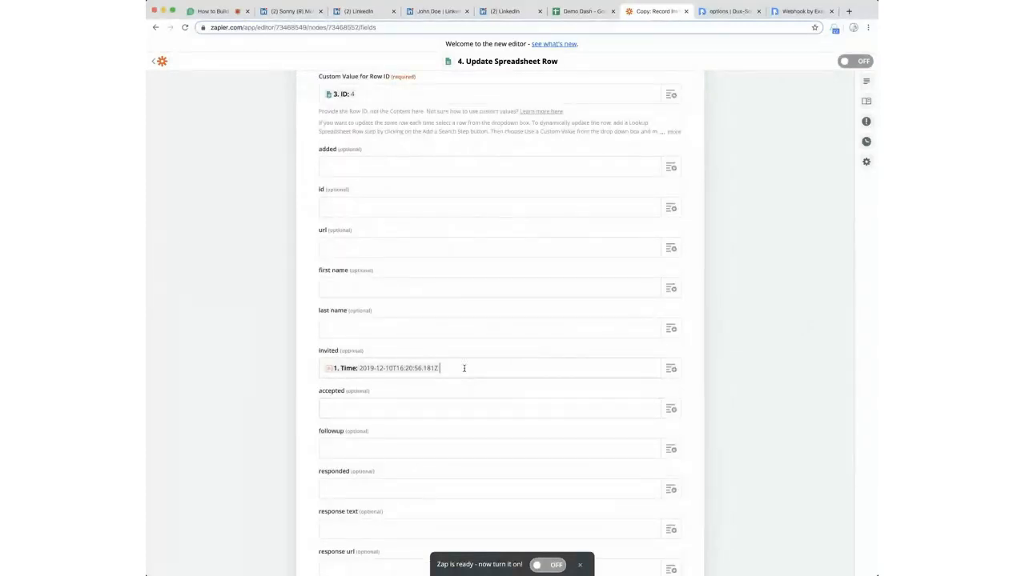
{"action": "key", "text": "BackSpace"}
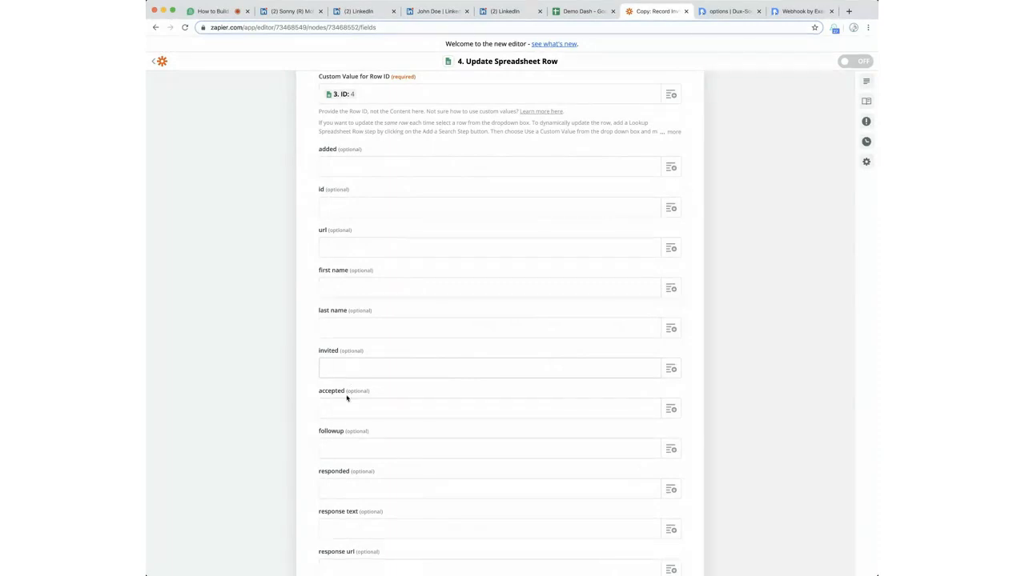
Map the Time value from Catch Hook to the followup field.
{"action": "left_click", "coordinate": [485, 456]}
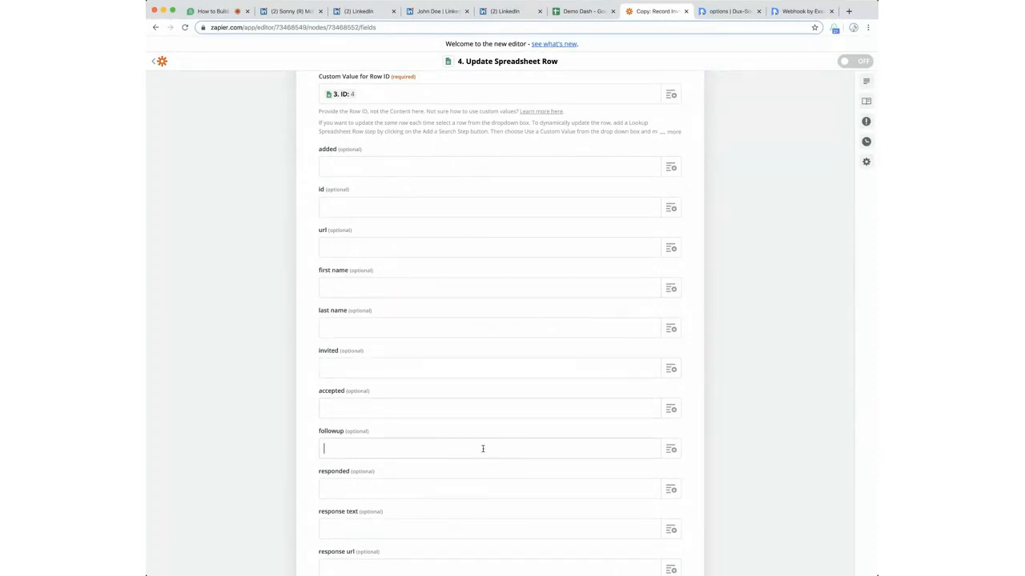
{"action": "left_click", "coordinate": [675, 448]}
{"action": "left_click", "coordinate": [413, 492]}
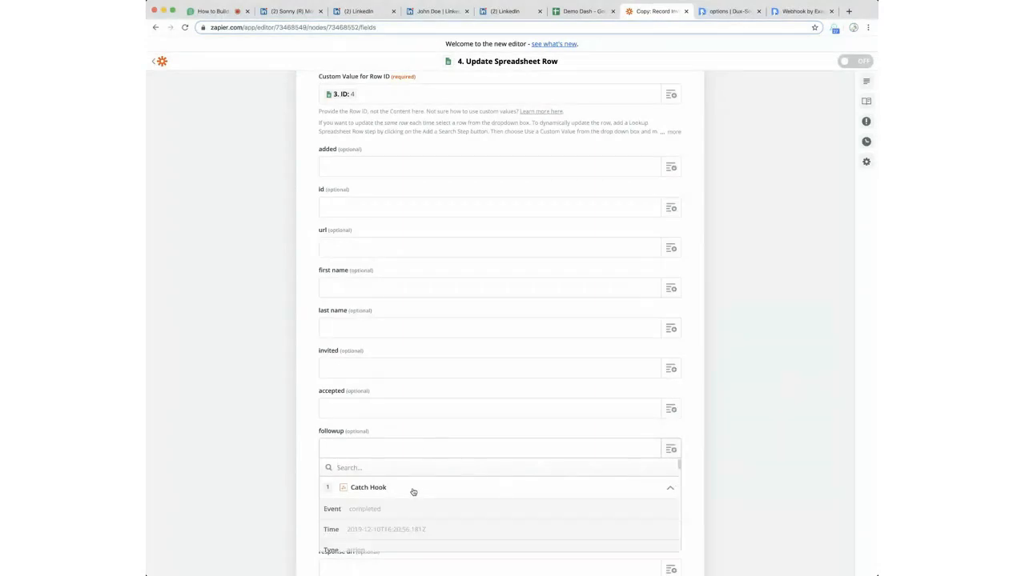
{"action": "scroll", "coordinate": [424, 504], "scroll_direction": "down", "scroll_amount": 1}
{"action": "left_click", "coordinate": [397, 490]}
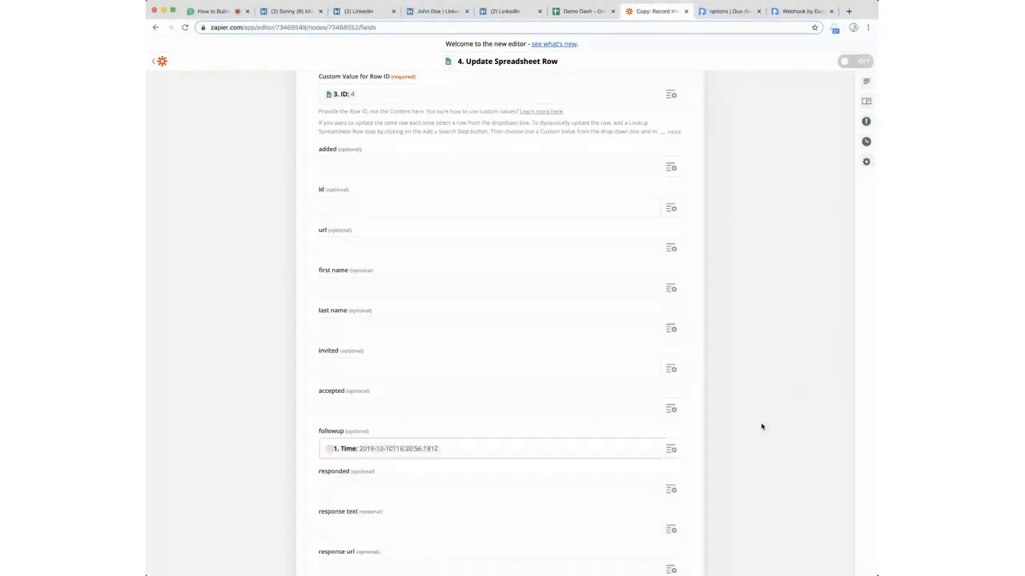
Continue to the data test of the Update Spreadsheet Row step and retest it for review.
{"action": "scroll", "coordinate": [761, 425], "scroll_direction": "down", "scroll_amount": 3}
{"action": "left_click", "coordinate": [483, 432]}
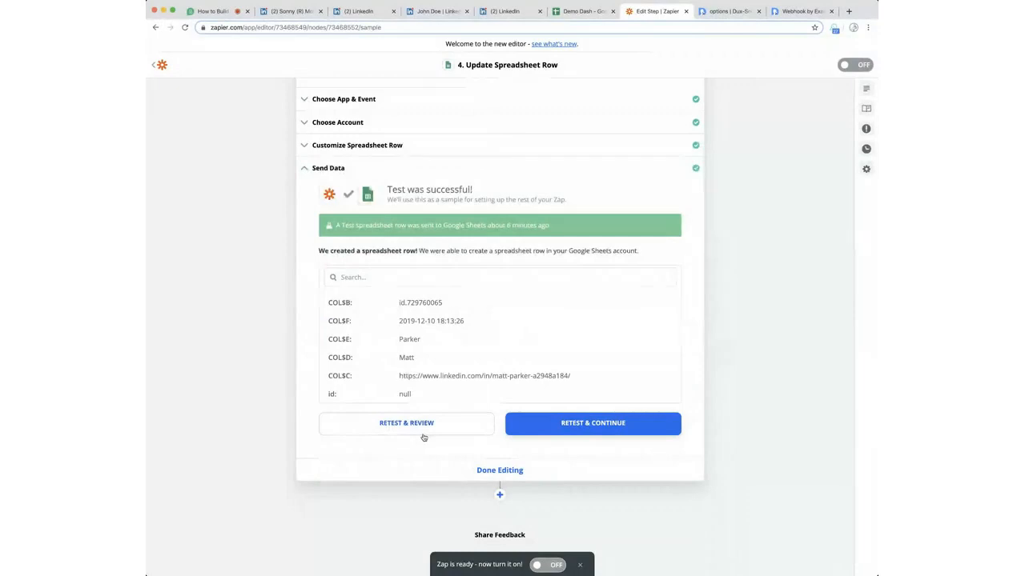
{"action": "left_click", "coordinate": [423, 435]}
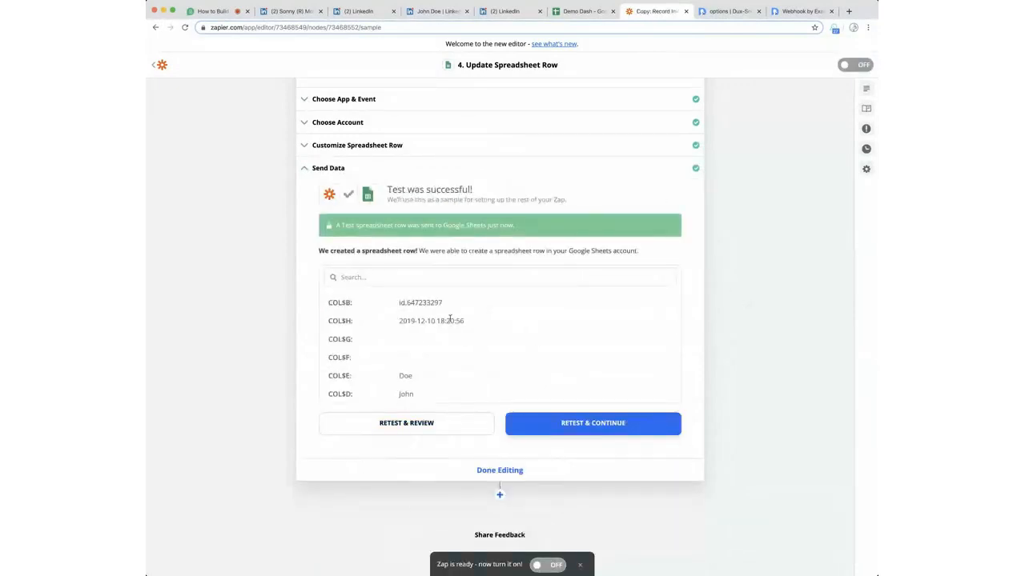
Switch to the Demo Dash spreadsheet in Google Sheets and fit the followup column's width to its content.
{"action": "left_click", "coordinate": [578, 14]}
{"action": "left_click", "coordinate": [666, 161]}
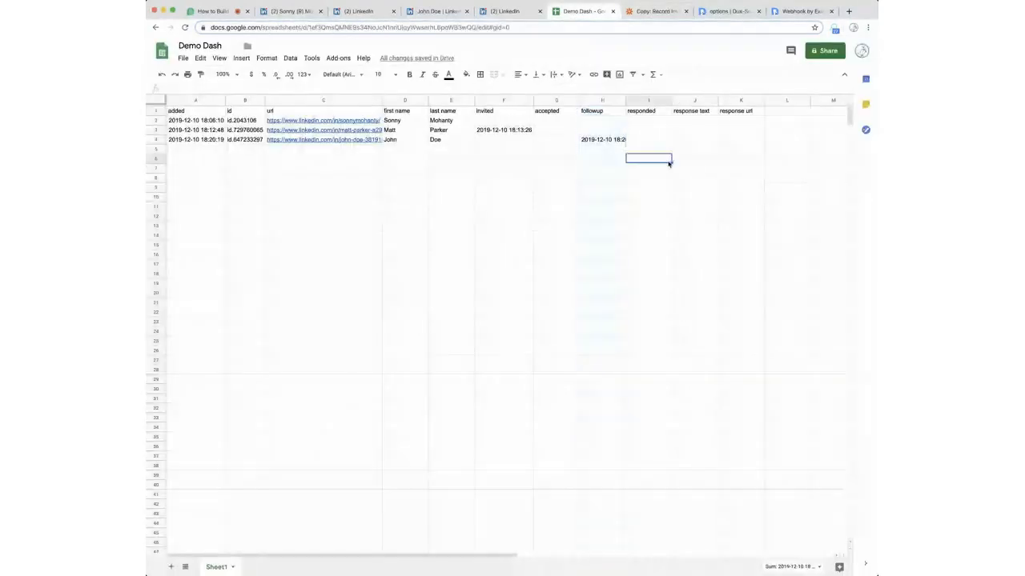
{"action": "double_click", "coordinate": [625, 101]}
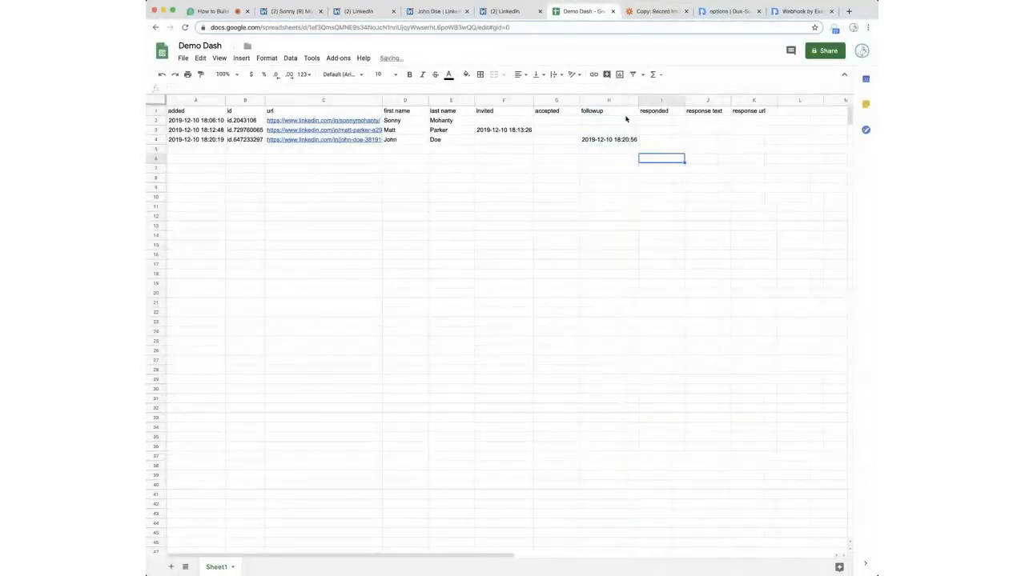
Examine the followup timestamp in row 4 and the accepted and responded columns of the sheet.
{"action": "left_click", "coordinate": [602, 142]}
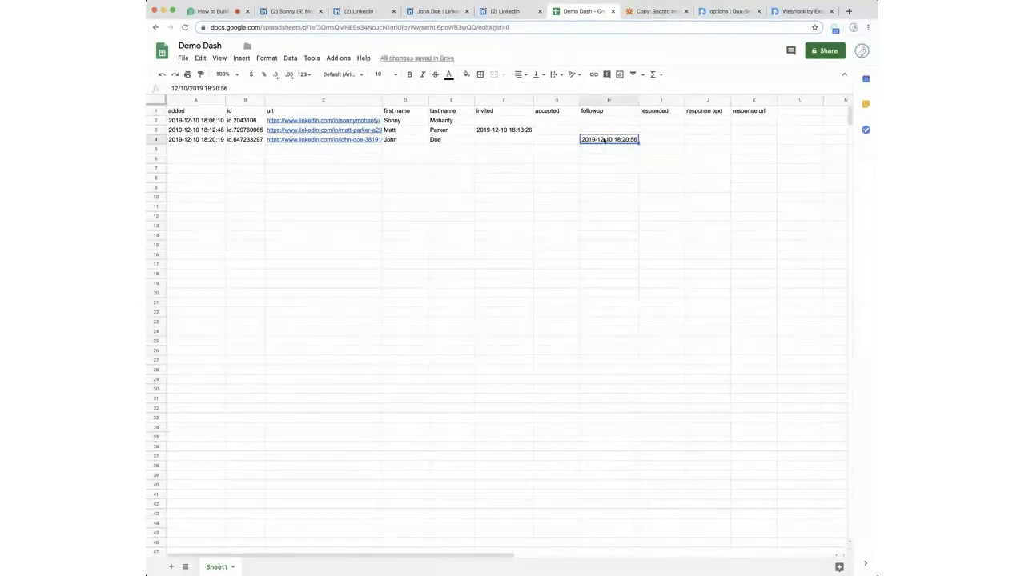
{"action": "left_click", "coordinate": [625, 132]}
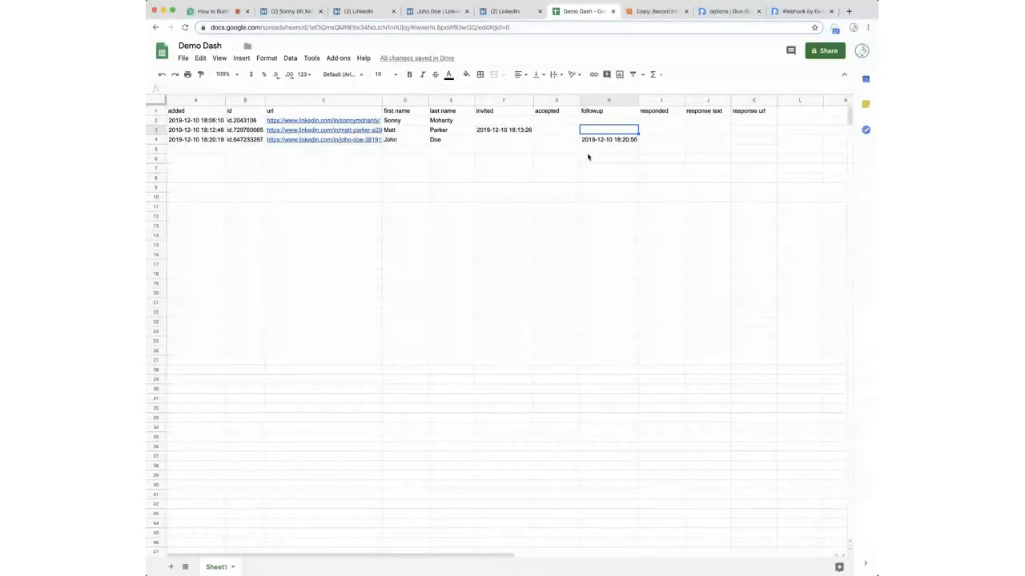
{"action": "left_click", "coordinate": [608, 141]}
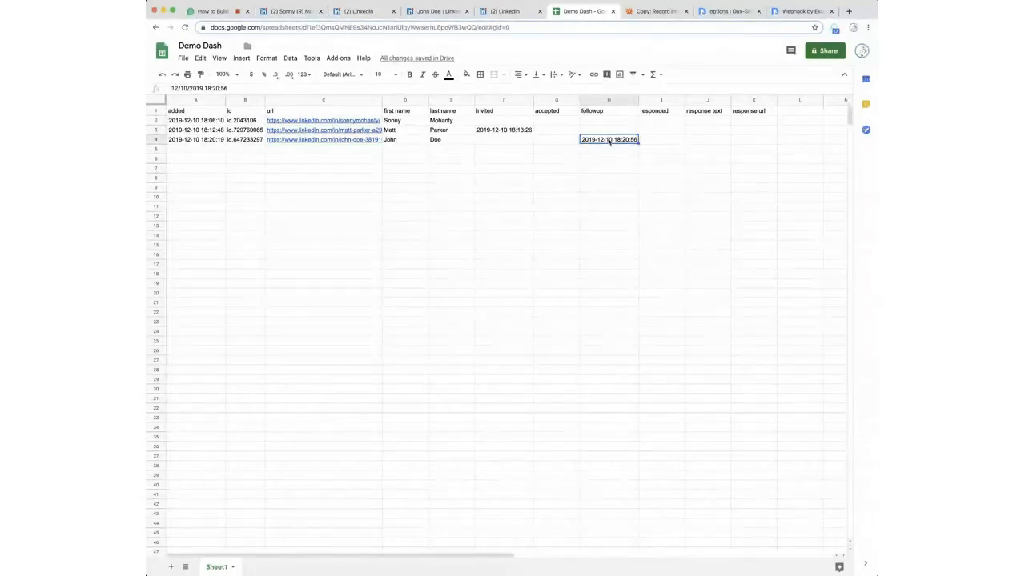
{"action": "left_click", "coordinate": [609, 177]}
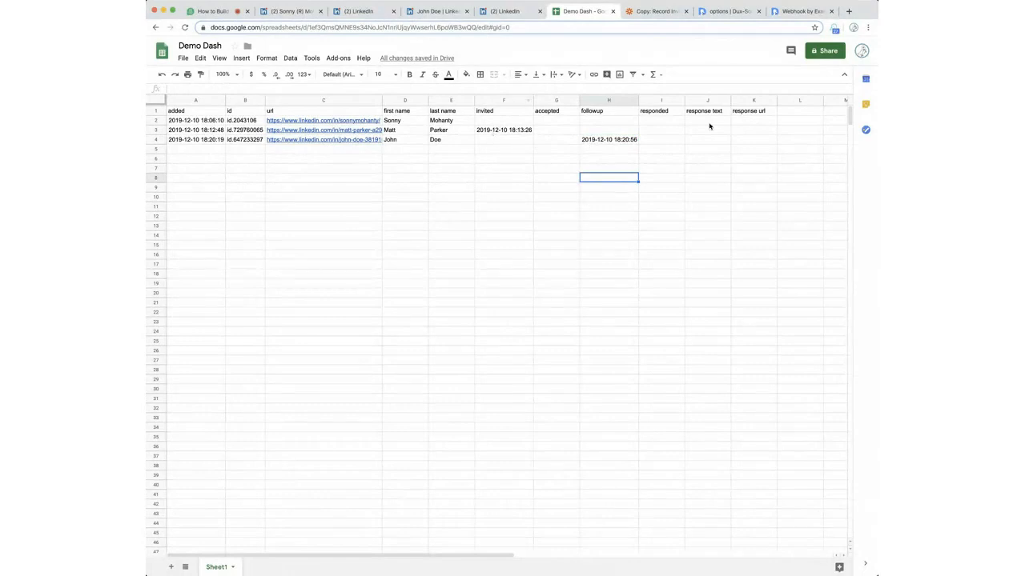
{"action": "left_click", "coordinate": [556, 99]}
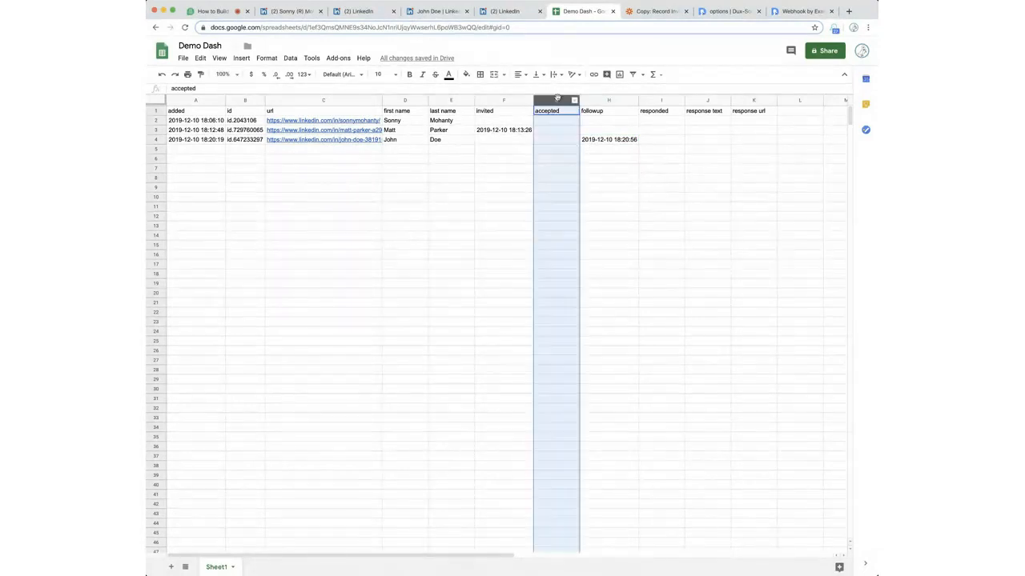
{"action": "left_click", "coordinate": [661, 101]}
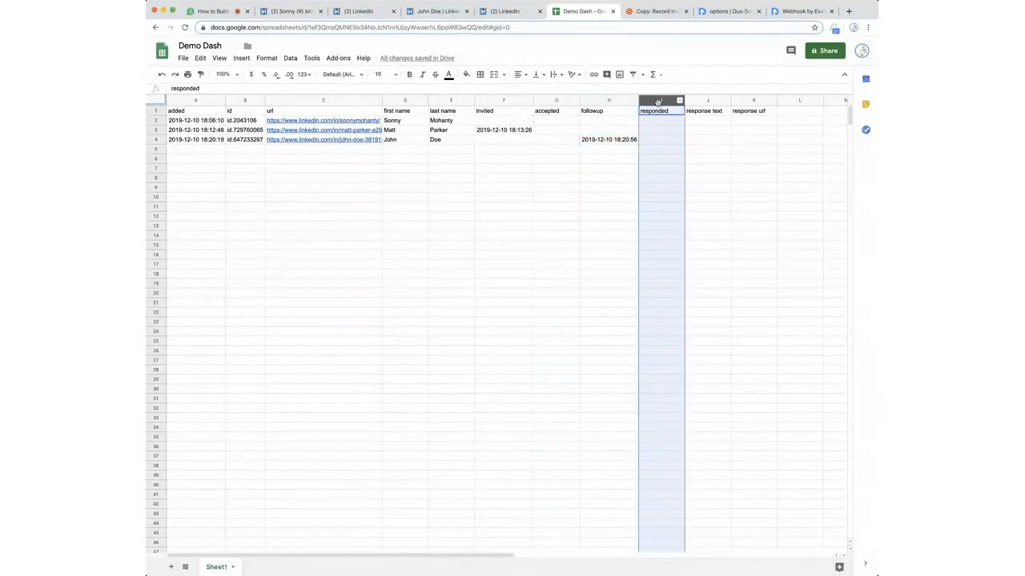
{"action": "left_click", "coordinate": [556, 101]}
{"action": "left_click", "coordinate": [556, 226]}
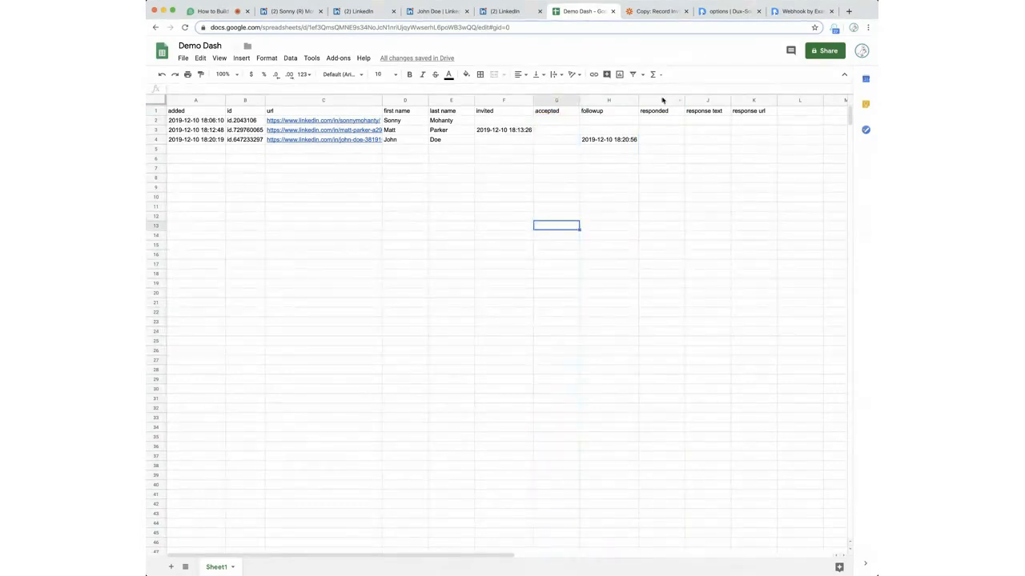
{"action": "left_click", "coordinate": [664, 99]}
{"action": "left_click", "coordinate": [536, 102]}
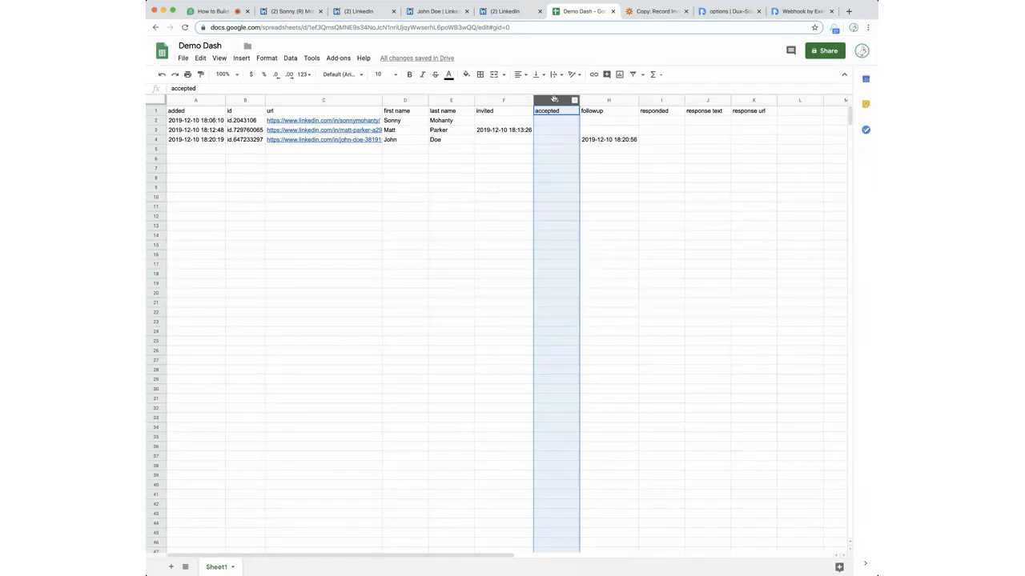
{"action": "left_click", "coordinate": [658, 101]}
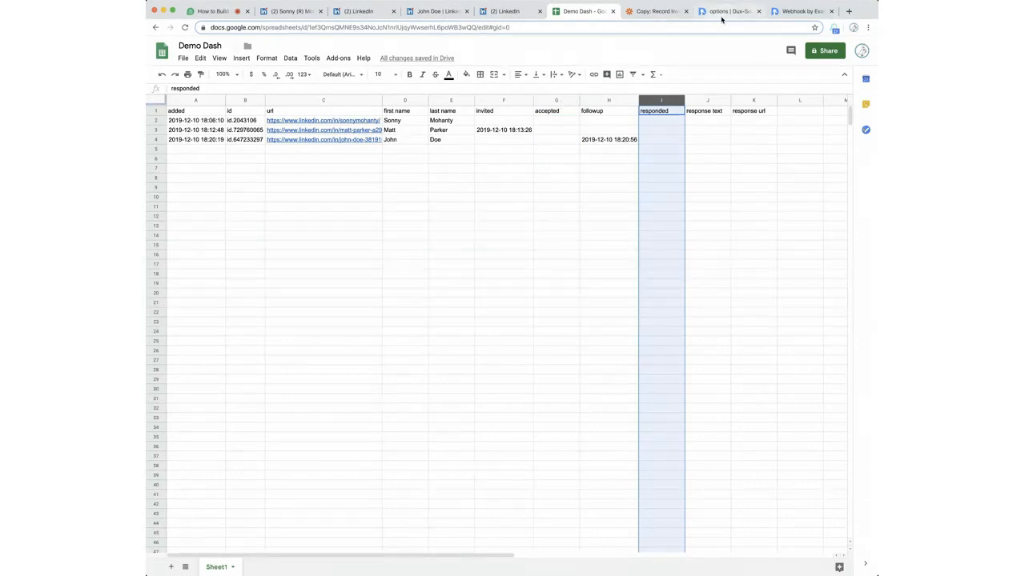
Look up the Message.Received event types, including INVITATION_ACCEPT, in the Dux-Soup webhook article and return to the Zap in Zapier.
{"action": "left_click", "coordinate": [799, 11]}
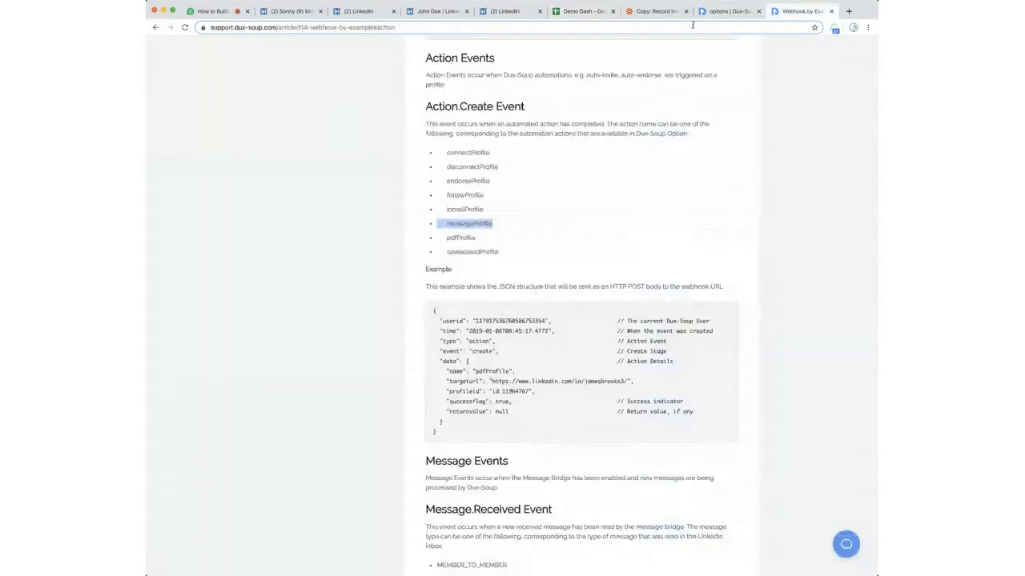
{"action": "scroll", "coordinate": [444, 458], "scroll_direction": "up", "scroll_amount": 15}
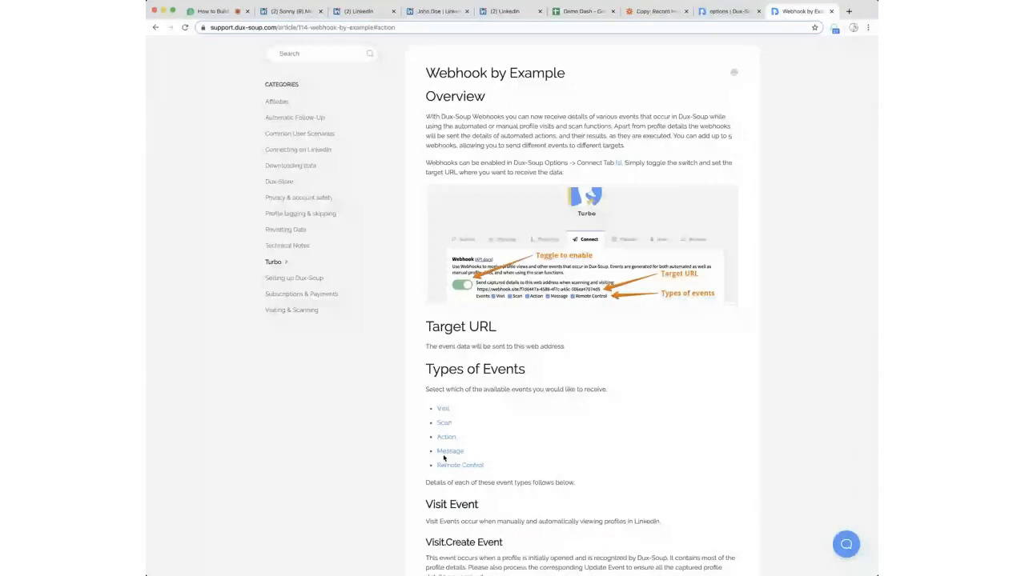
{"action": "left_click", "coordinate": [446, 453]}
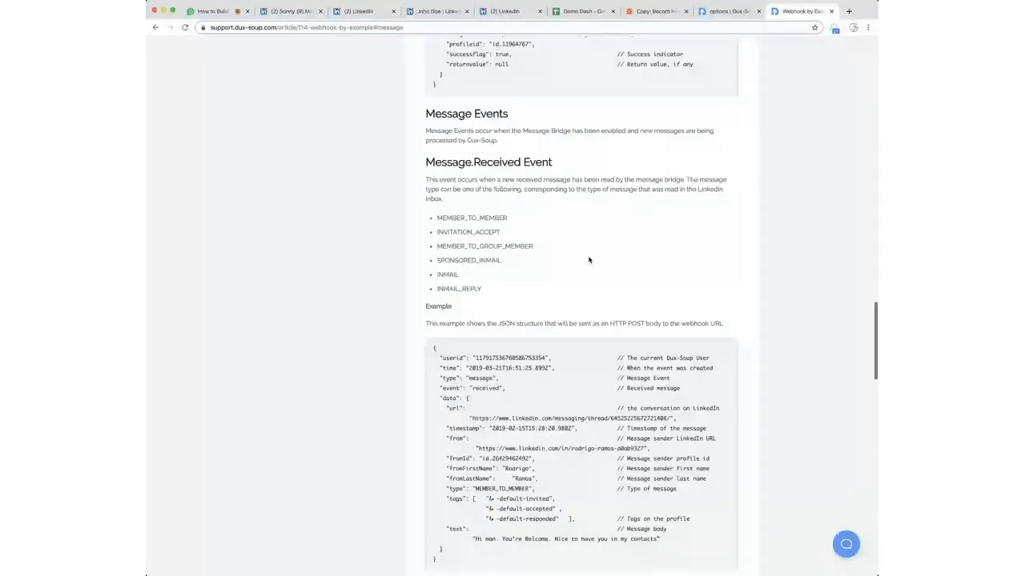
{"action": "double_click", "coordinate": [460, 231]}
{"action": "left_click", "coordinate": [722, 12]}
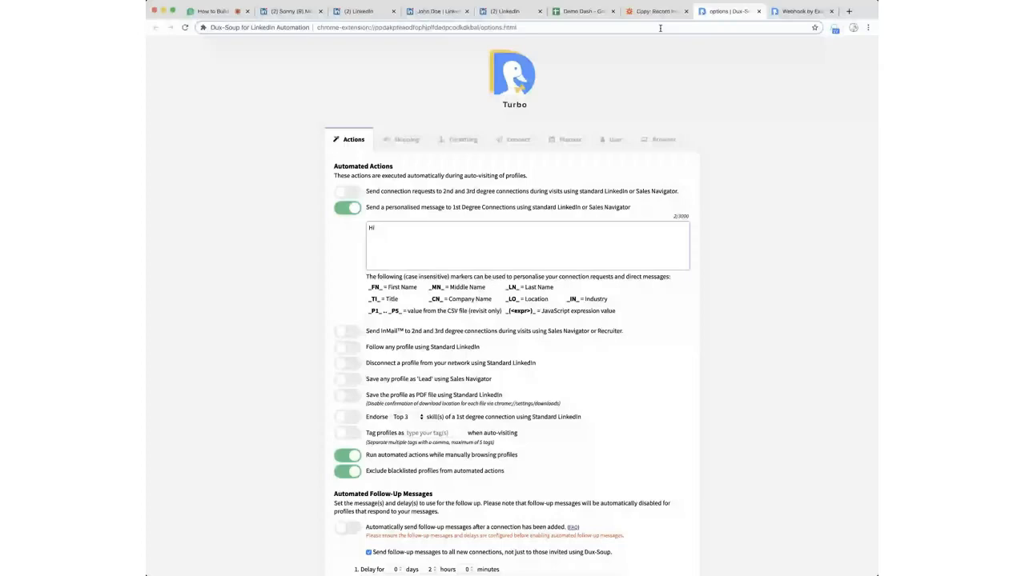
{"action": "left_click", "coordinate": [653, 11]}
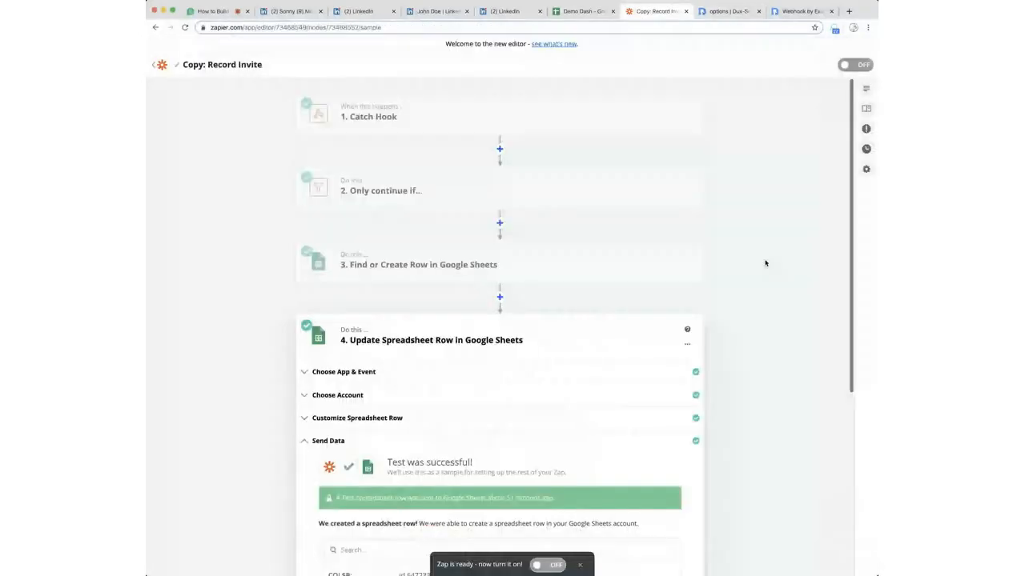
Rename the copied Zap as Record Followup.
{"action": "left_click", "coordinate": [218, 65]}
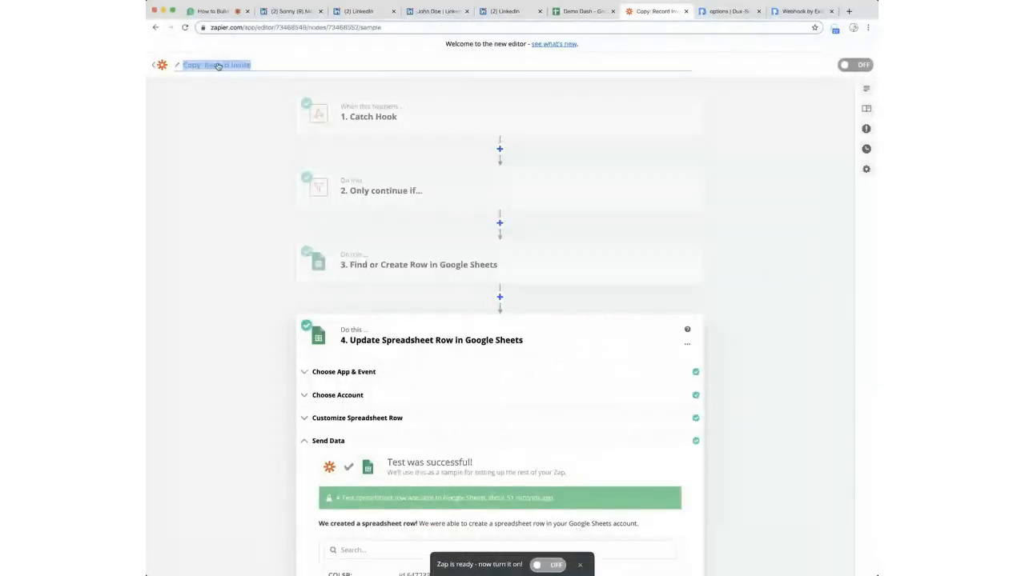
{"action": "type", "text": "Record"}
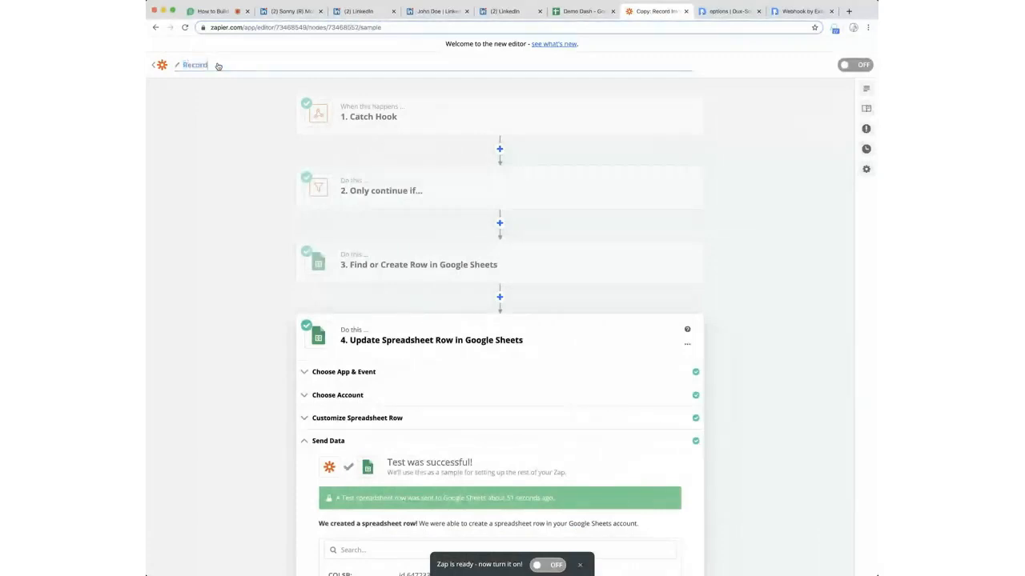
{"action": "type", "text": " Followup"}
{"action": "key", "text": "Return"}
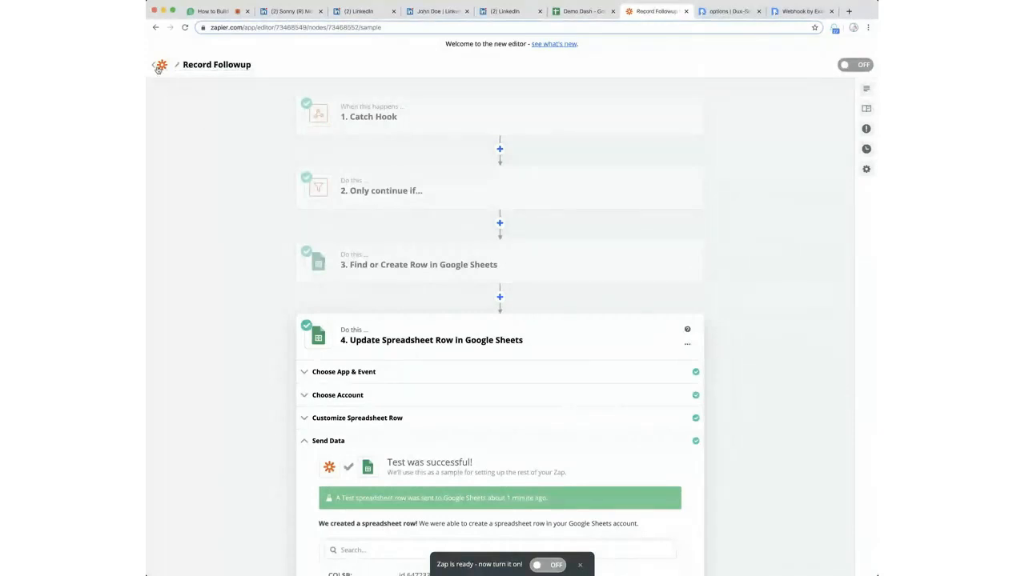
Finish editing the Update Spreadsheet Row step, turn the Zap on and return to the Zap list.
{"action": "scroll", "coordinate": [509, 344], "scroll_direction": "down", "scroll_amount": 5}
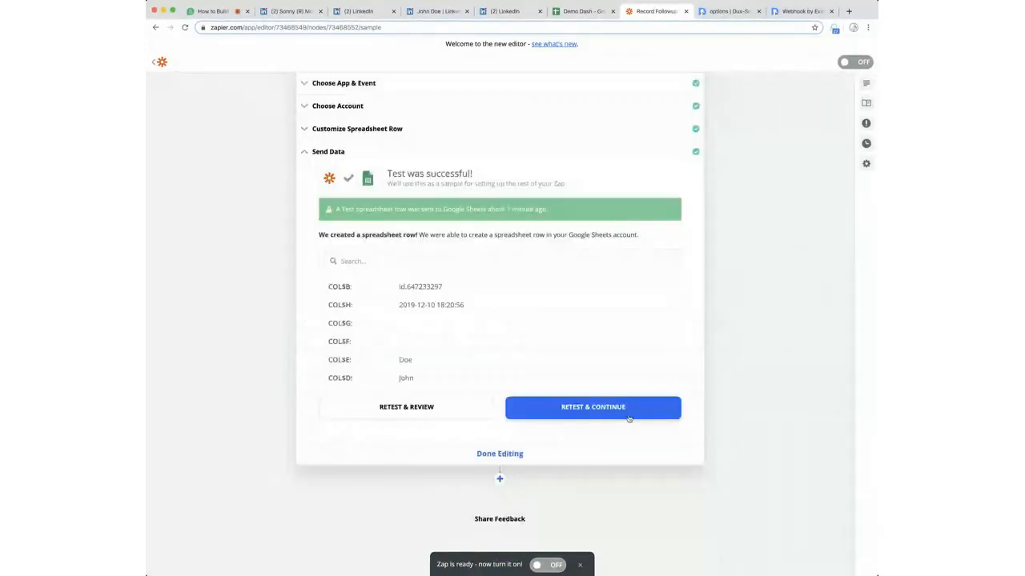
{"action": "left_click", "coordinate": [510, 454]}
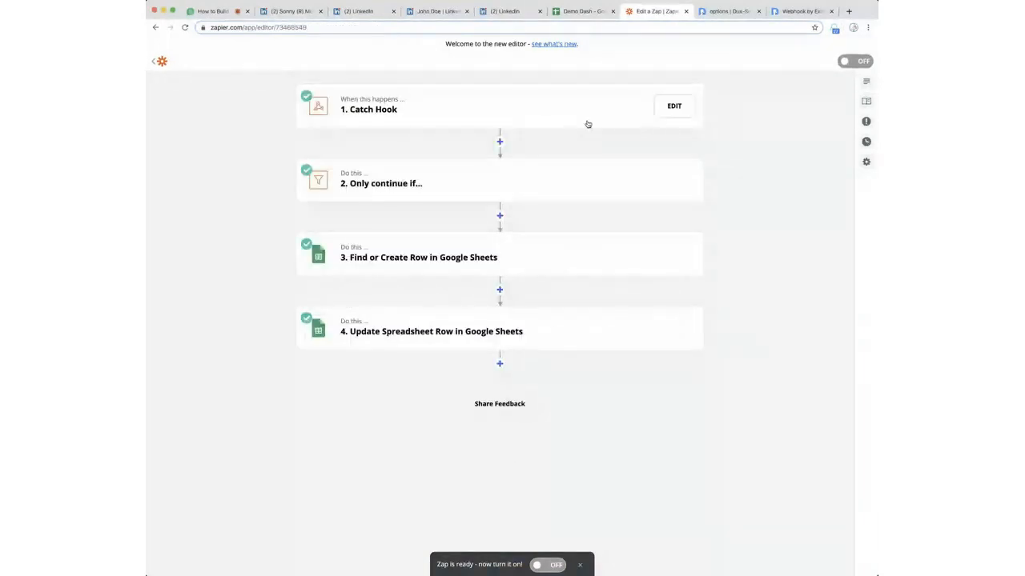
{"action": "left_click", "coordinate": [860, 67]}
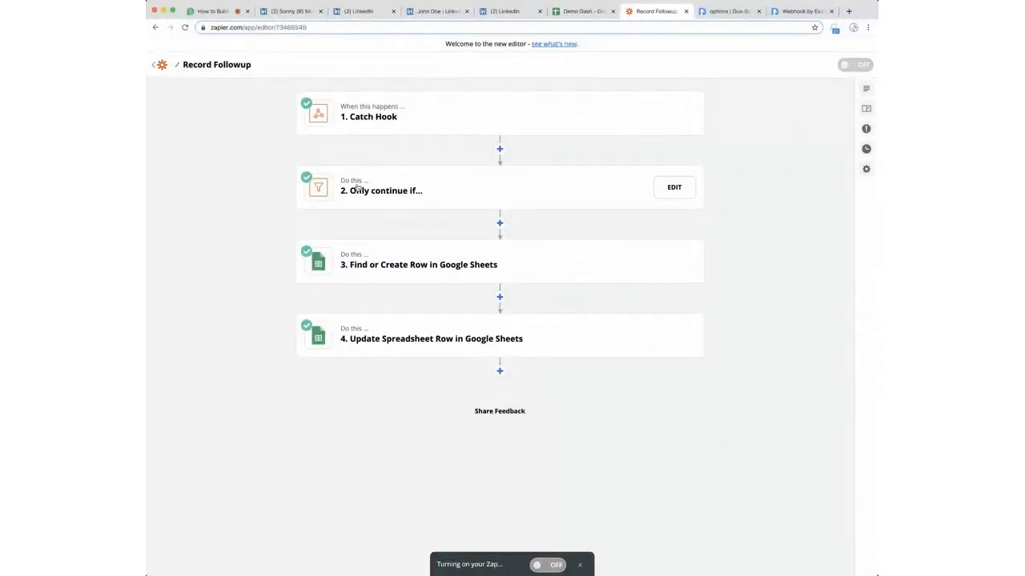
{"action": "left_click", "coordinate": [153, 68]}
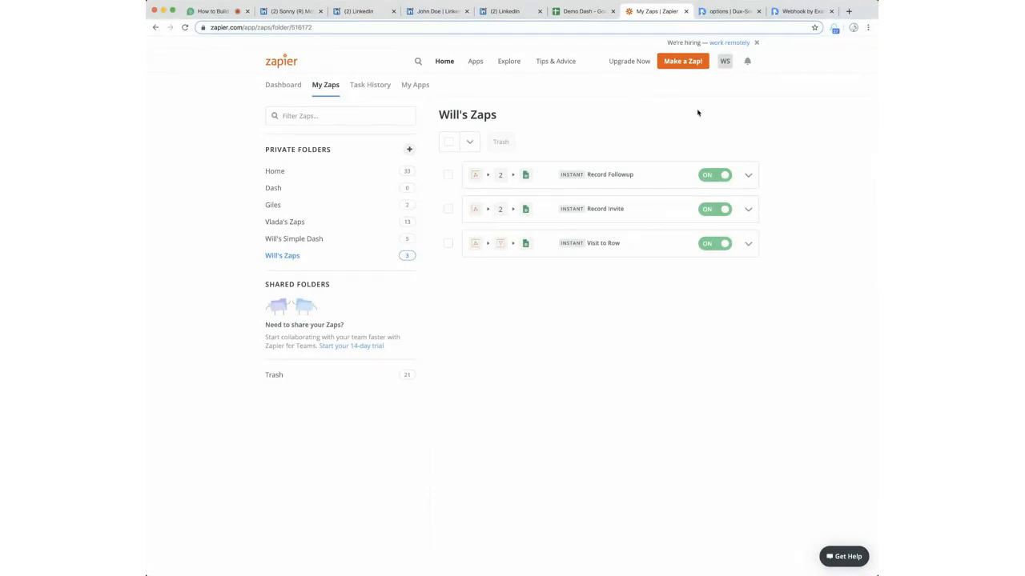
Create a new Zap triggered by Webhooks by Zapier with the Catch Hook event and continue to its hook settings.
{"action": "left_click", "coordinate": [682, 61]}
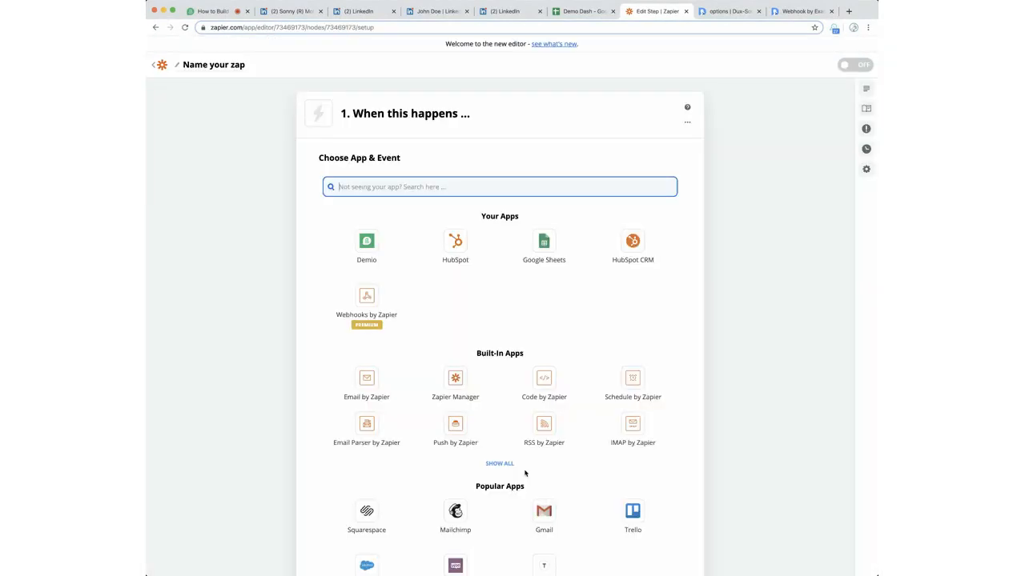
{"action": "left_click", "coordinate": [365, 304]}
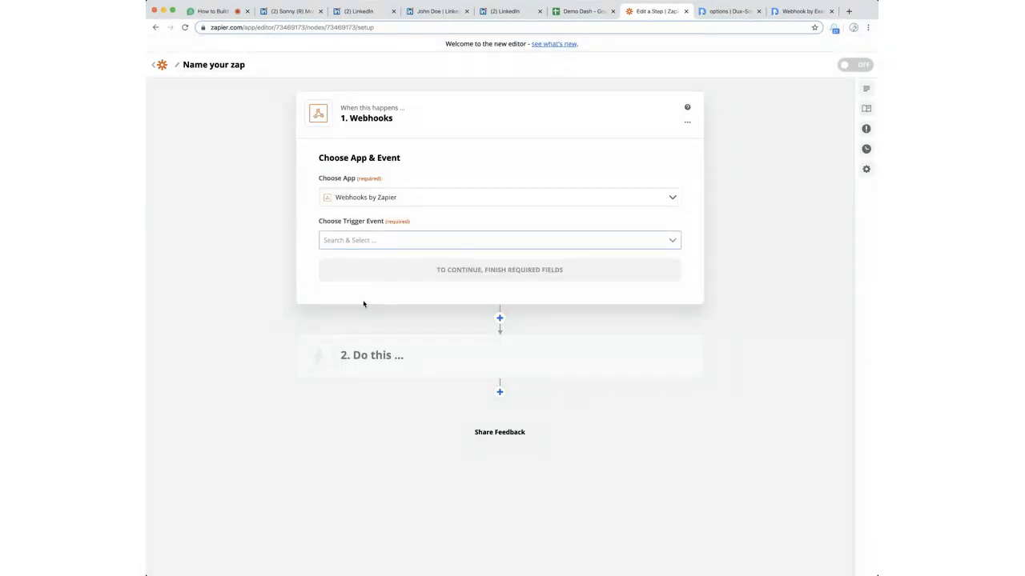
{"action": "left_click", "coordinate": [449, 240]}
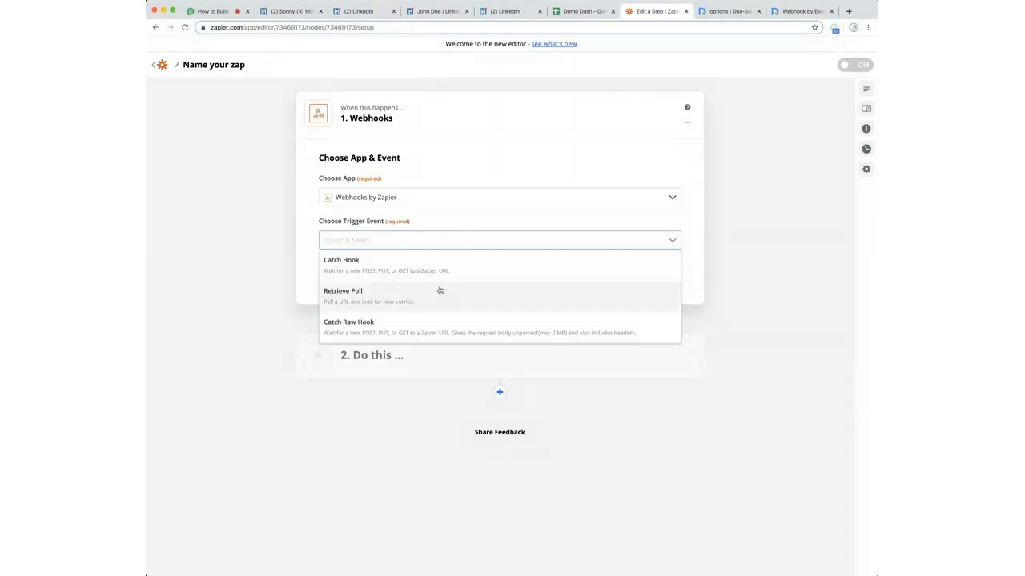
{"action": "left_click", "coordinate": [436, 269]}
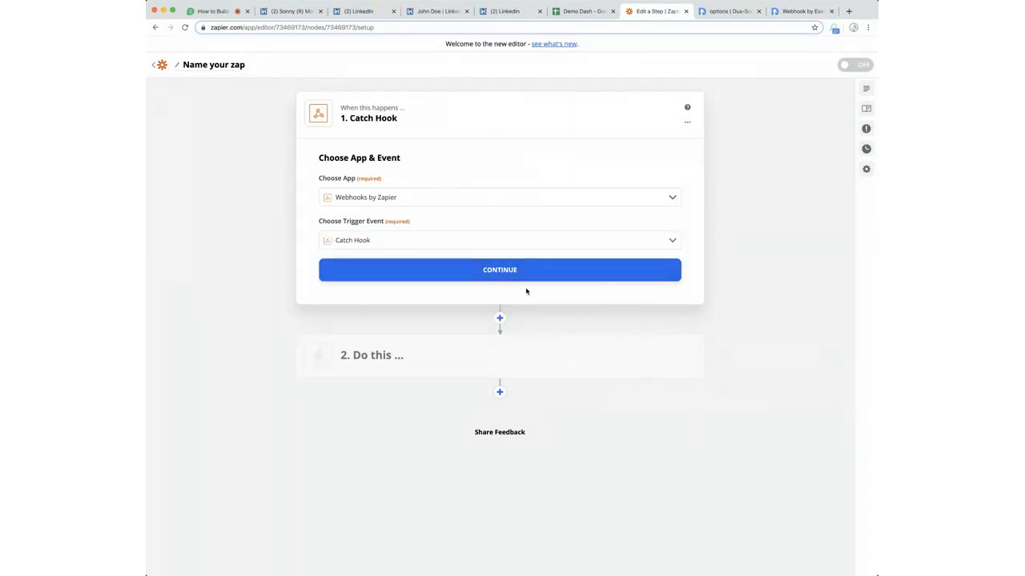
{"action": "left_click", "coordinate": [525, 274]}
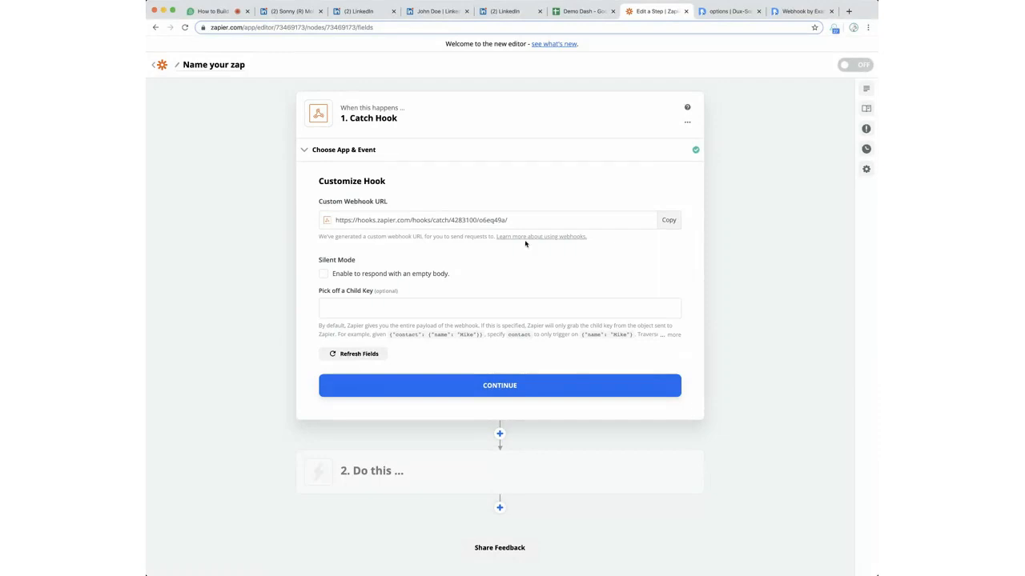
Copy the new Zap's custom webhook URL and add another webhook entry in the Connect settings of Dux-Soup.
{"action": "left_click", "coordinate": [664, 222]}
{"action": "left_click", "coordinate": [726, 18]}
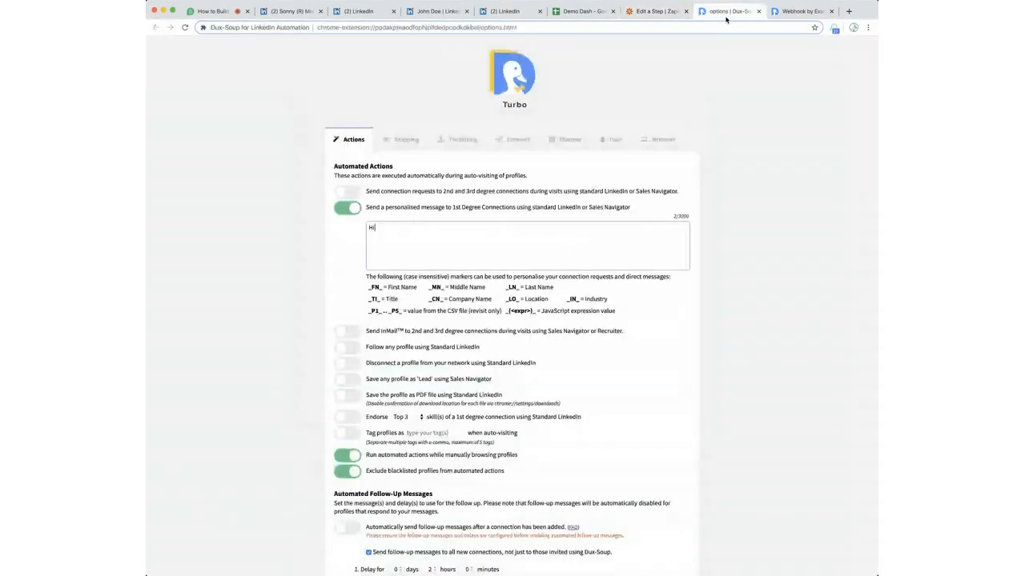
{"action": "left_click", "coordinate": [516, 139]}
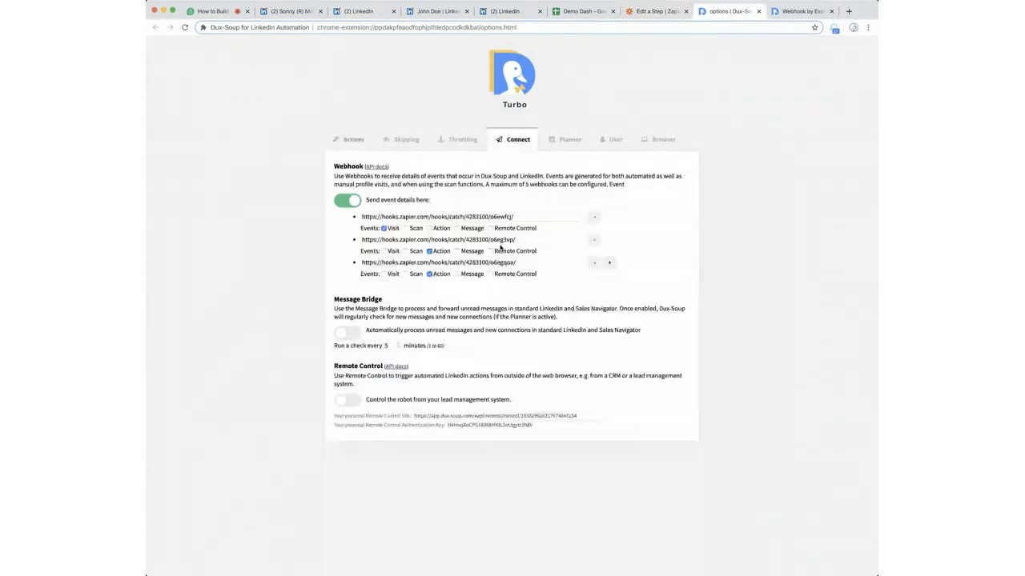
{"action": "left_click", "coordinate": [610, 264]}
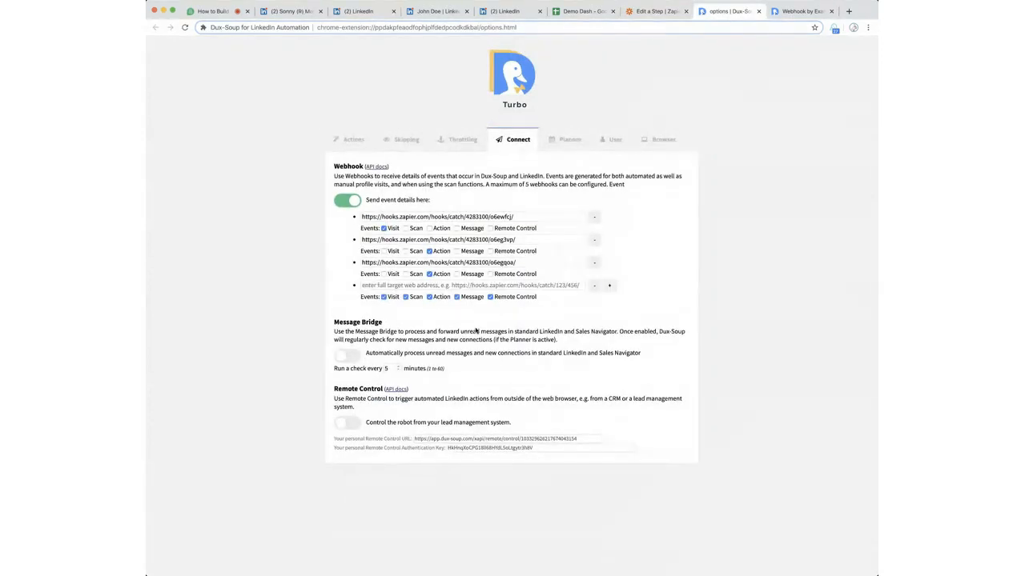
Limit the new webhook entry to Message events and paste the copied Zapier URL as its target address.
{"action": "left_click", "coordinate": [384, 297]}
{"action": "left_click", "coordinate": [406, 297]}
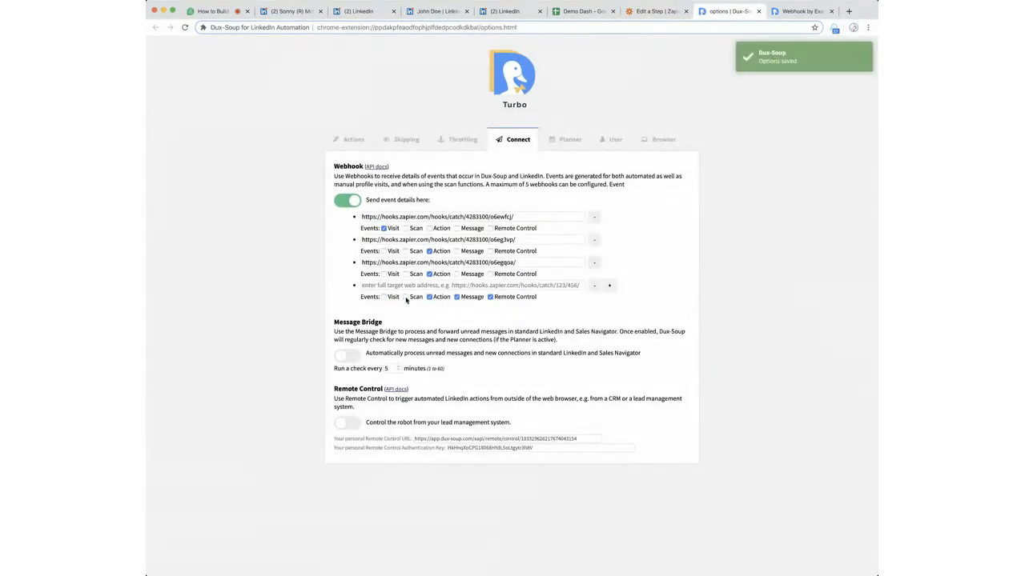
{"action": "left_click", "coordinate": [429, 297]}
{"action": "left_click", "coordinate": [490, 297]}
{"action": "left_click", "coordinate": [485, 288]}
{"action": "key", "text": "super+v"}
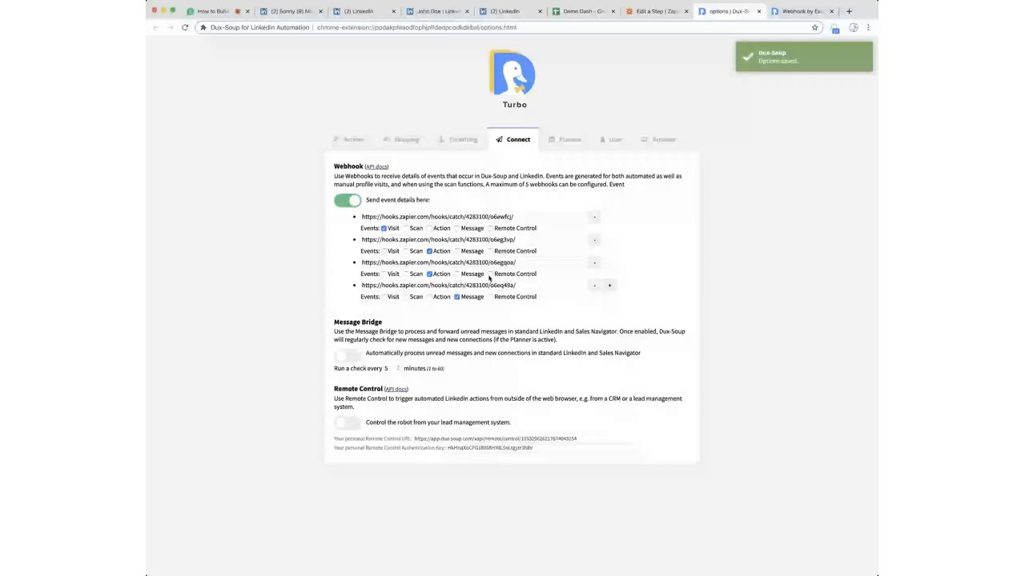
Continue the Catch Hook setup in Zapier to its Find Data test and enable the Message Bridge in Dux-Soup.
{"action": "key", "text": "ctrl+shift+Tab"}
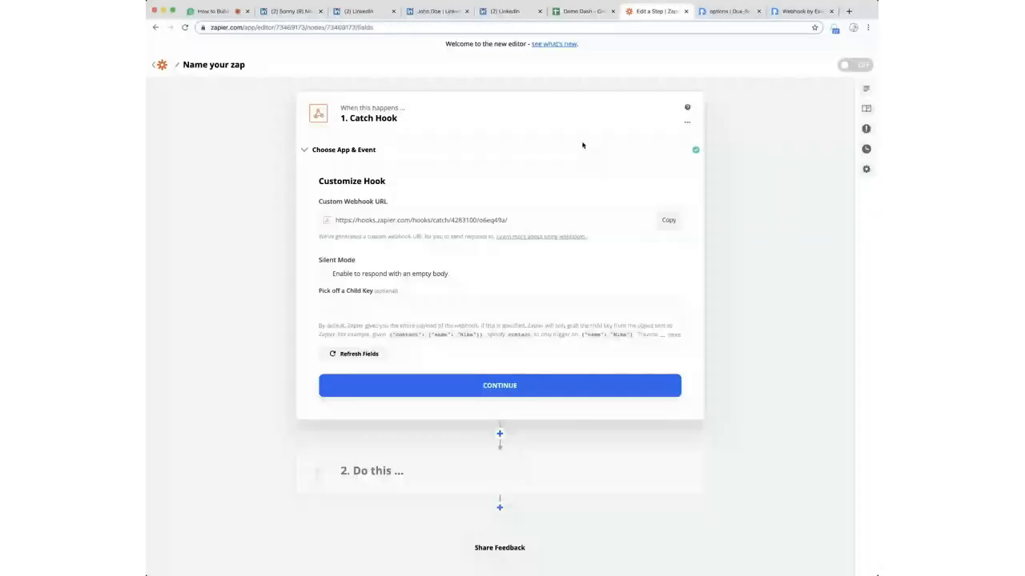
{"action": "left_click", "coordinate": [473, 386]}
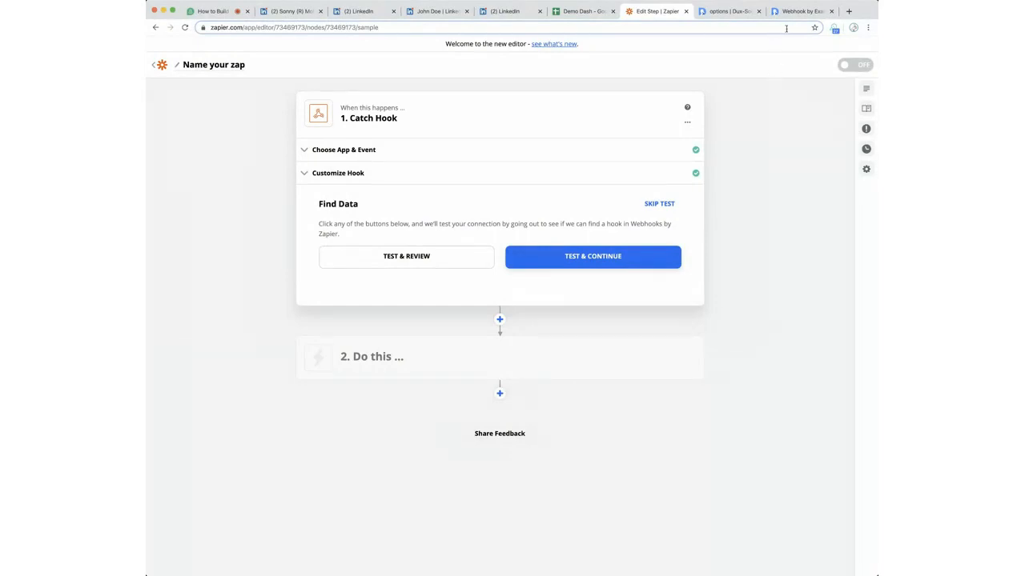
{"action": "left_click", "coordinate": [721, 11]}
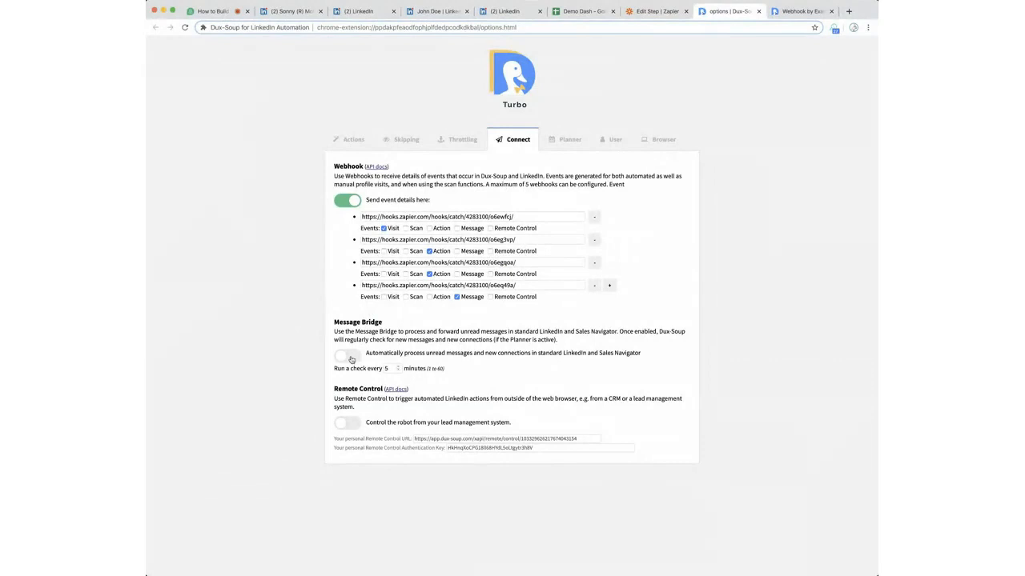
{"action": "left_click", "coordinate": [349, 360]}
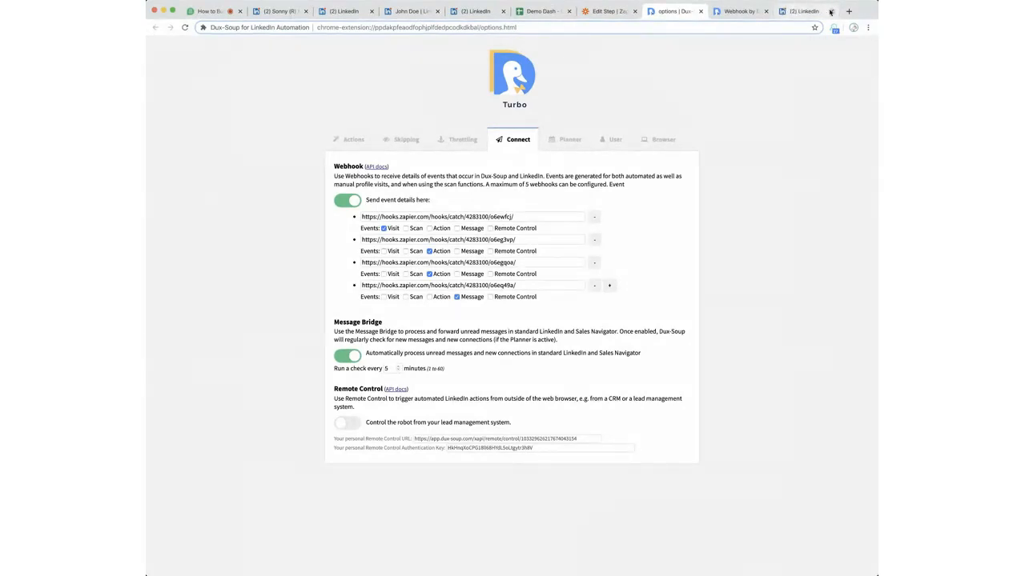
{"action": "left_click", "coordinate": [342, 357]}
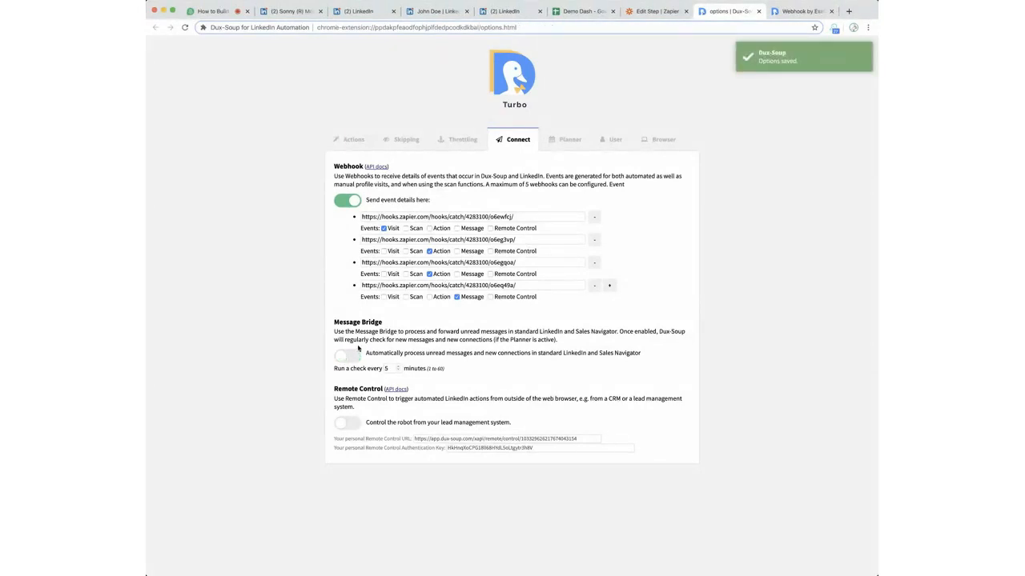
{"action": "left_click", "coordinate": [347, 358]}
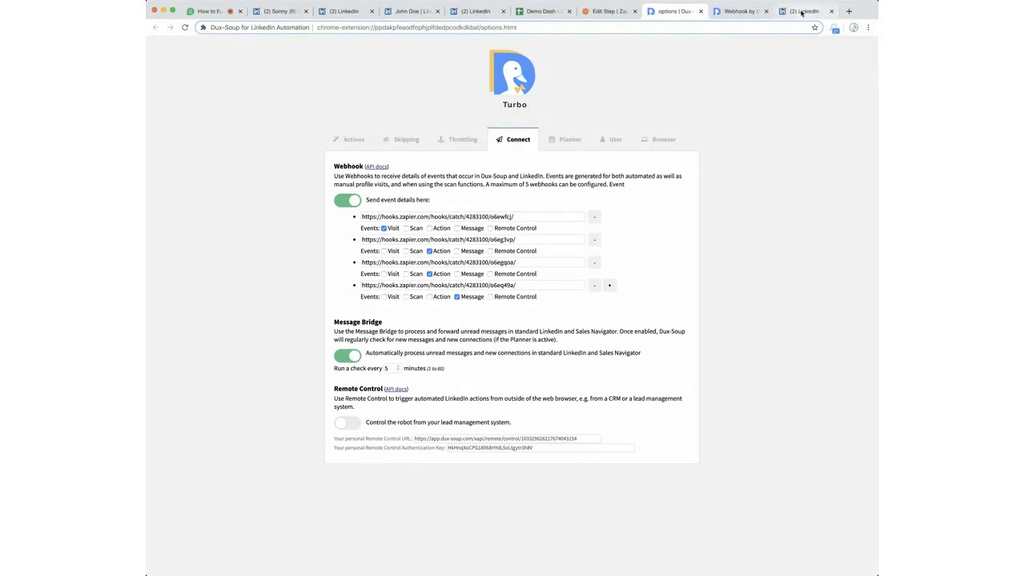
Watch Dux-Soup check the LinkedIn connections page for new connections, and close that page.
{"action": "left_click", "coordinate": [801, 12]}
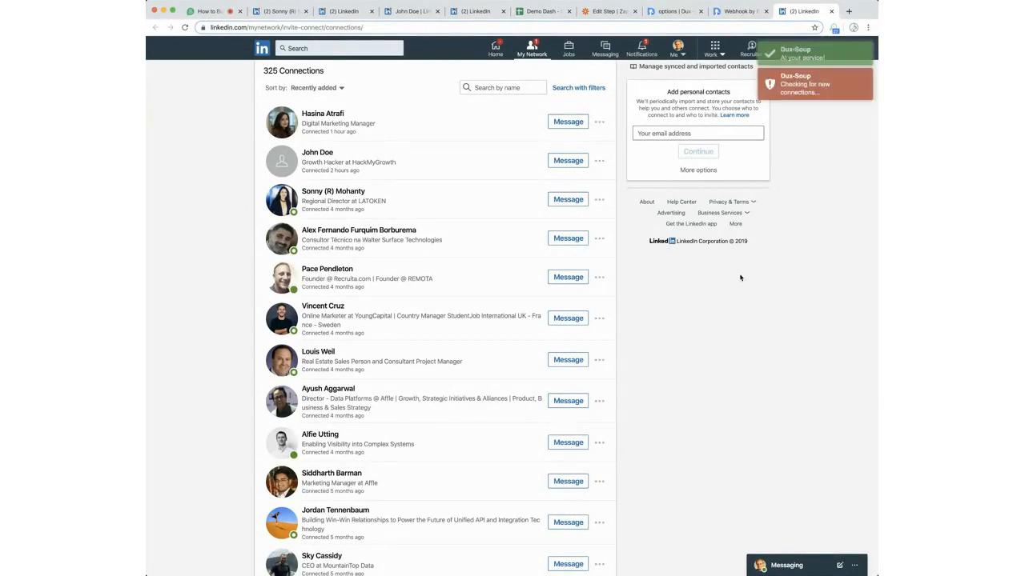
{"action": "scroll", "coordinate": [740, 277], "scroll_direction": "down", "scroll_amount": 1}
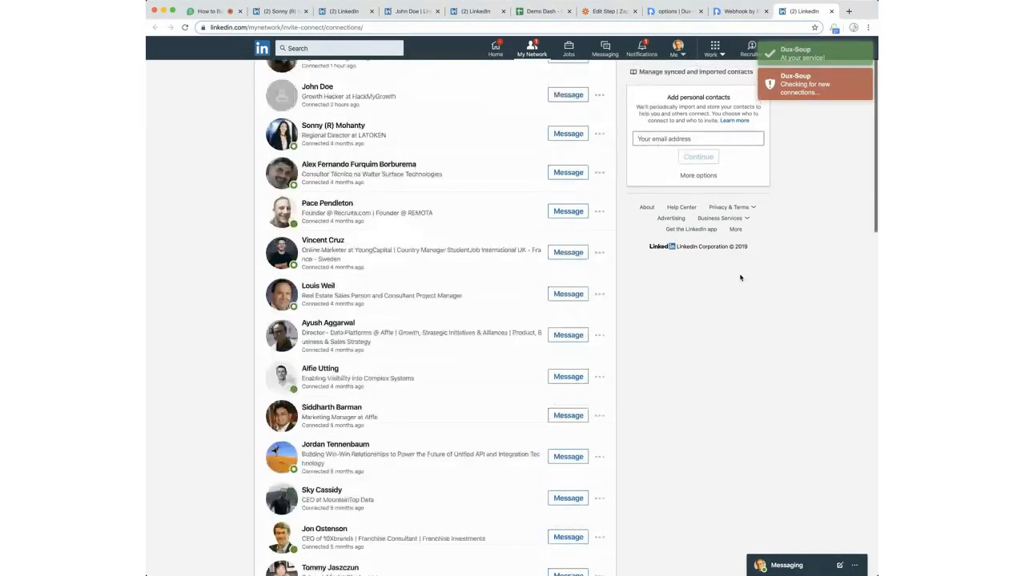
{"action": "scroll", "coordinate": [832, 216], "scroll_direction": "down", "scroll_amount": 1}
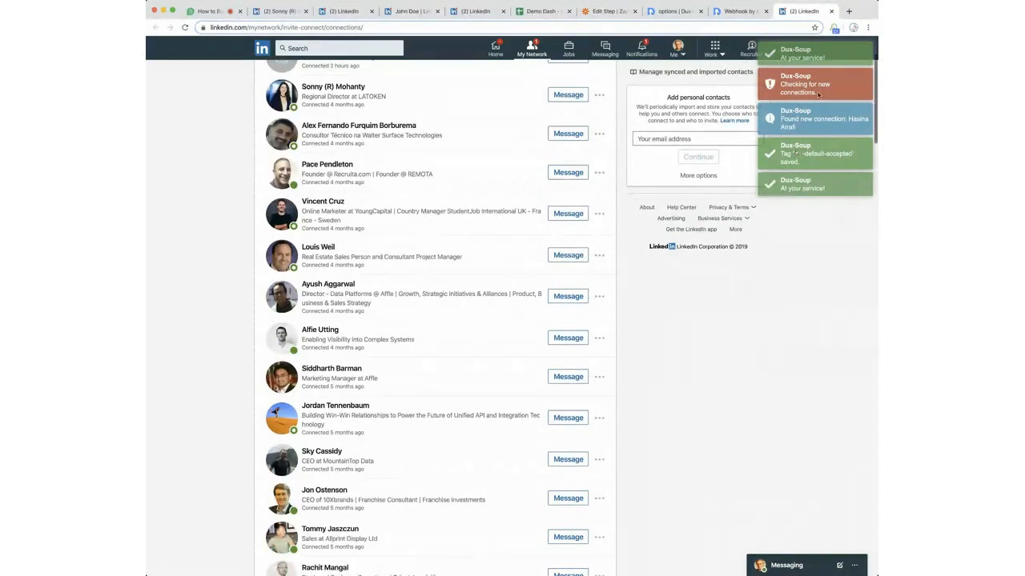
{"action": "scroll", "coordinate": [801, 256], "scroll_direction": "down", "scroll_amount": 1}
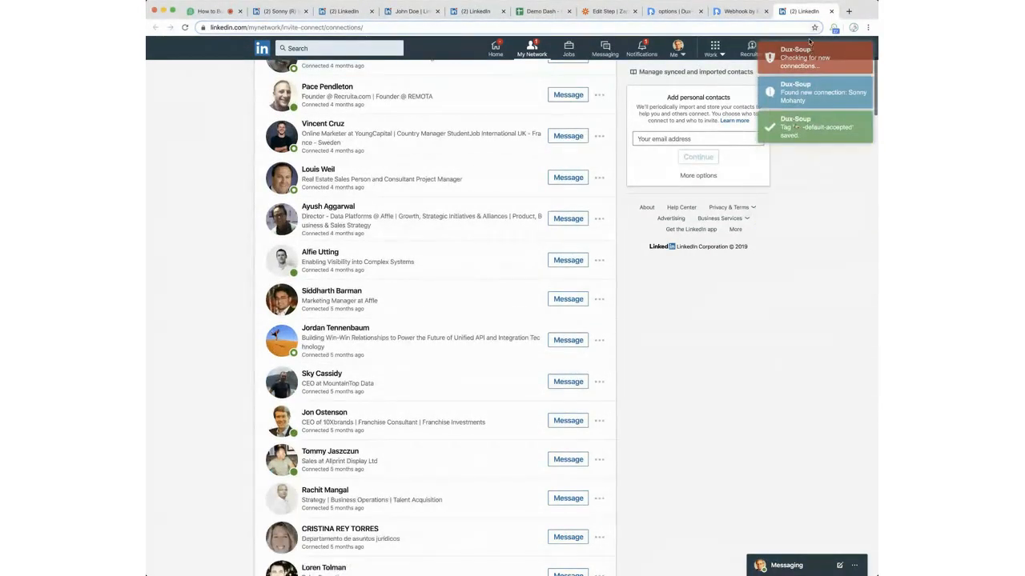
{"action": "key", "text": "super+w"}
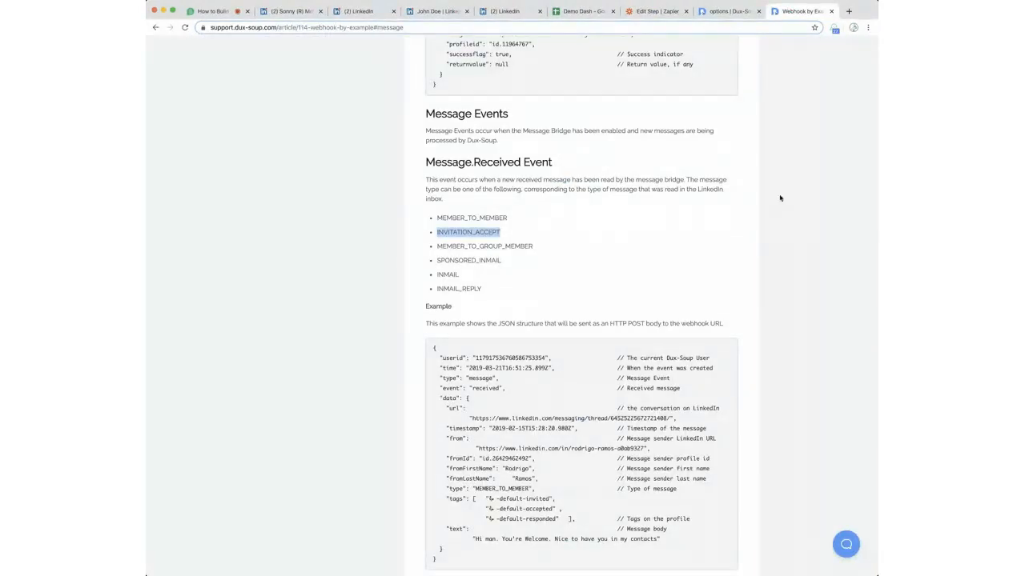
Turn off the Message Bridge in Dux-Soup and run the Catch Hook test for review in Zapier.
{"action": "left_click", "coordinate": [730, 11]}
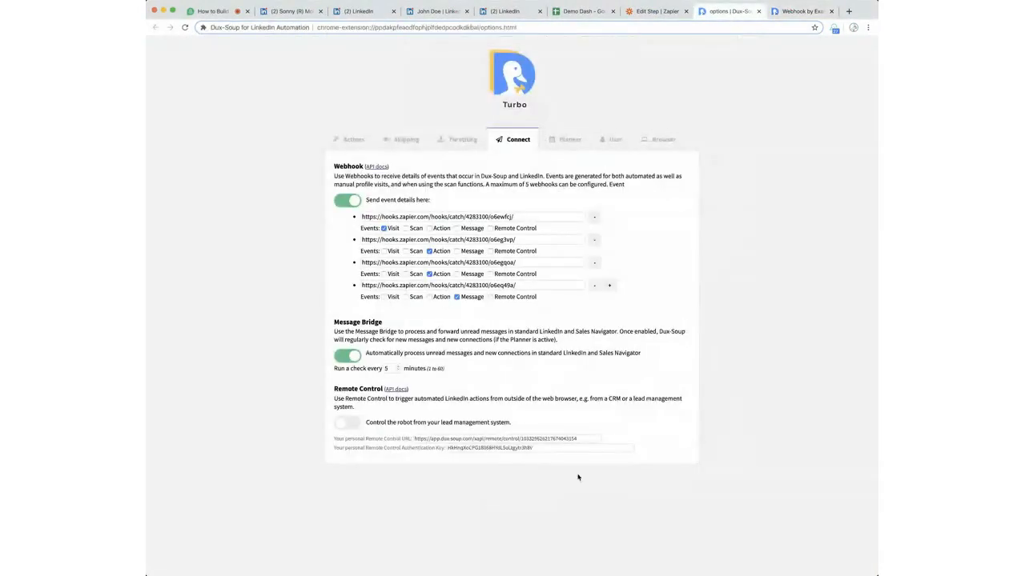
{"action": "left_click", "coordinate": [358, 357]}
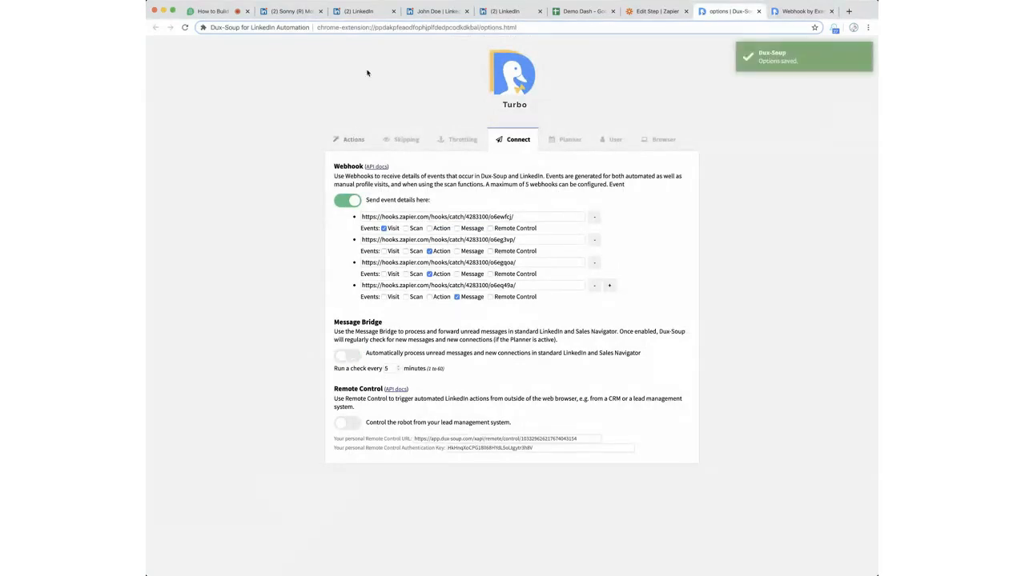
{"action": "left_click", "coordinate": [650, 10]}
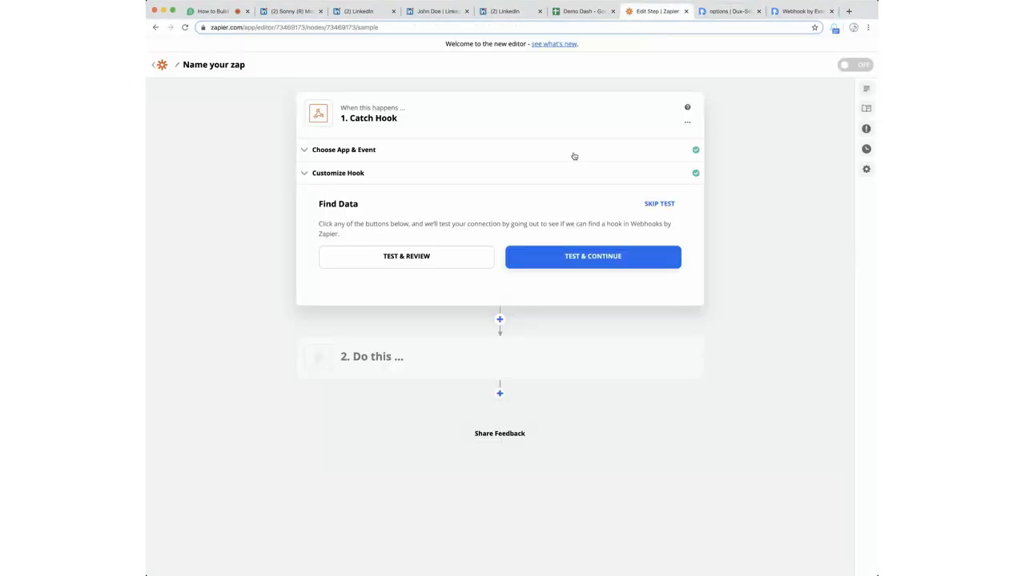
{"action": "left_click", "coordinate": [404, 264]}
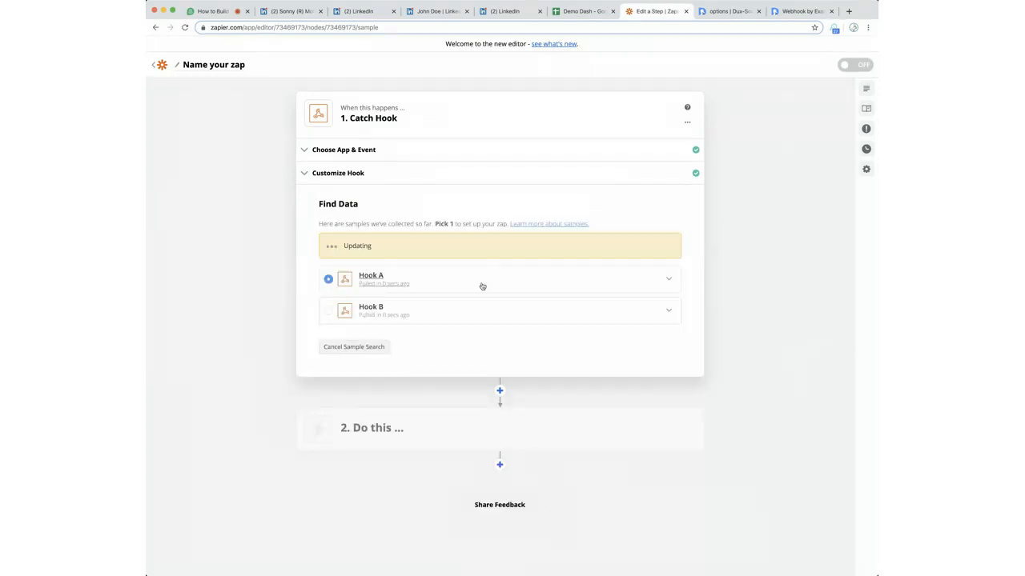
Expand Hook A and Hook B to compare their message data fields, and pick Hook A as the sample.
{"action": "left_click", "coordinate": [460, 260]}
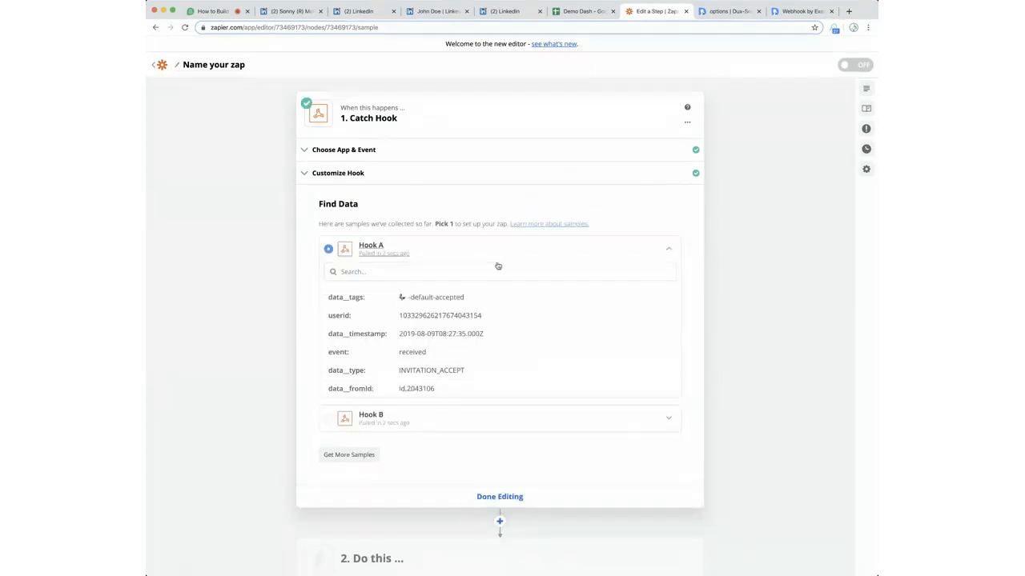
{"action": "left_click", "coordinate": [501, 418]}
{"action": "scroll", "coordinate": [697, 430], "scroll_direction": "down", "scroll_amount": 2}
{"action": "scroll", "coordinate": [543, 297], "scroll_direction": "down", "scroll_amount": 2}
{"action": "scroll", "coordinate": [544, 297], "scroll_direction": "down", "scroll_amount": 2}
{"action": "scroll", "coordinate": [536, 374], "scroll_direction": "down", "scroll_amount": 3}
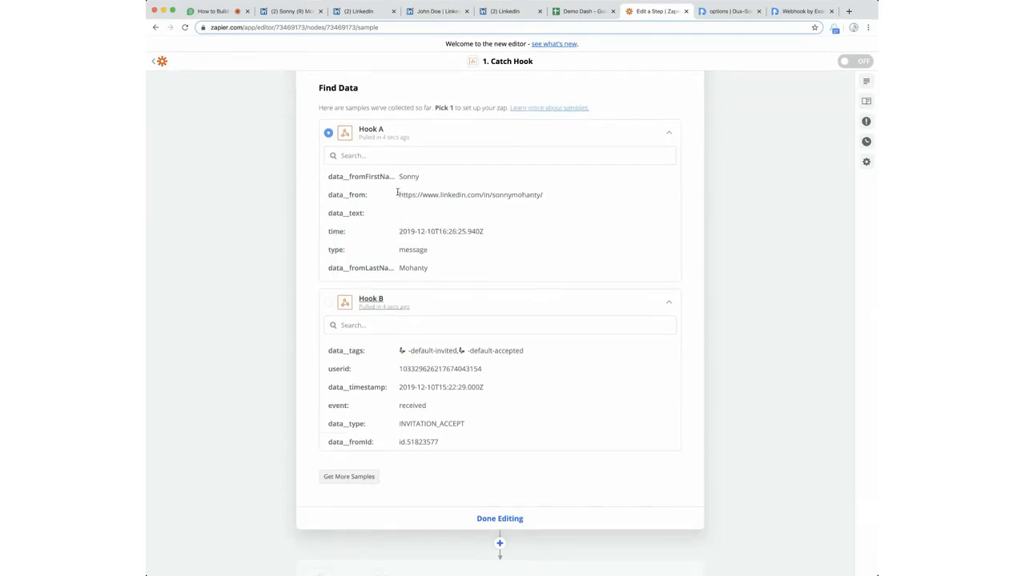
{"action": "left_click", "coordinate": [328, 133]}
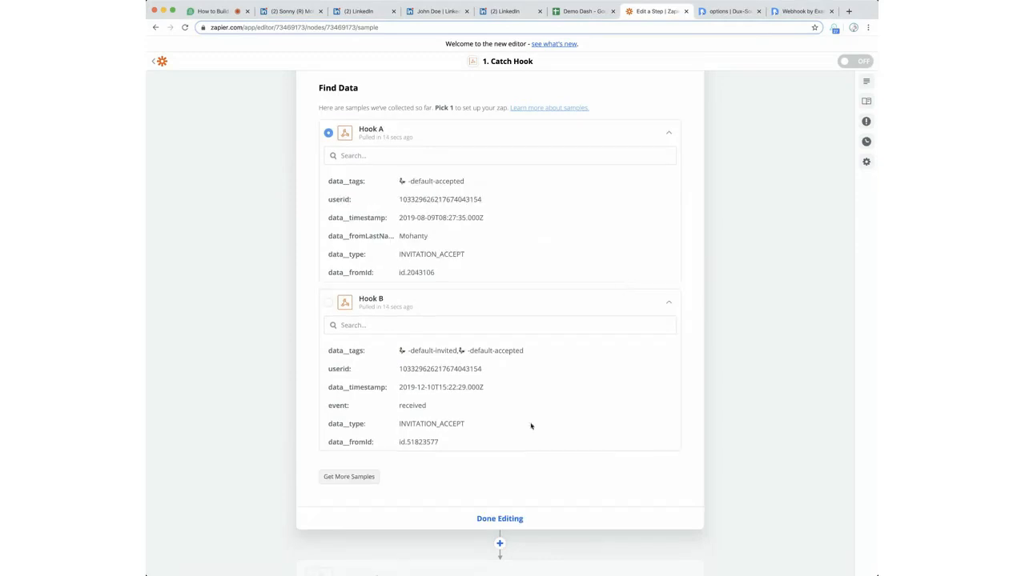
Finish editing the Catch Hook trigger and set the Zap's second step to Filter by Zapier.
{"action": "scroll", "coordinate": [772, 336], "scroll_direction": "down", "scroll_amount": 2}
{"action": "left_click", "coordinate": [524, 453]}
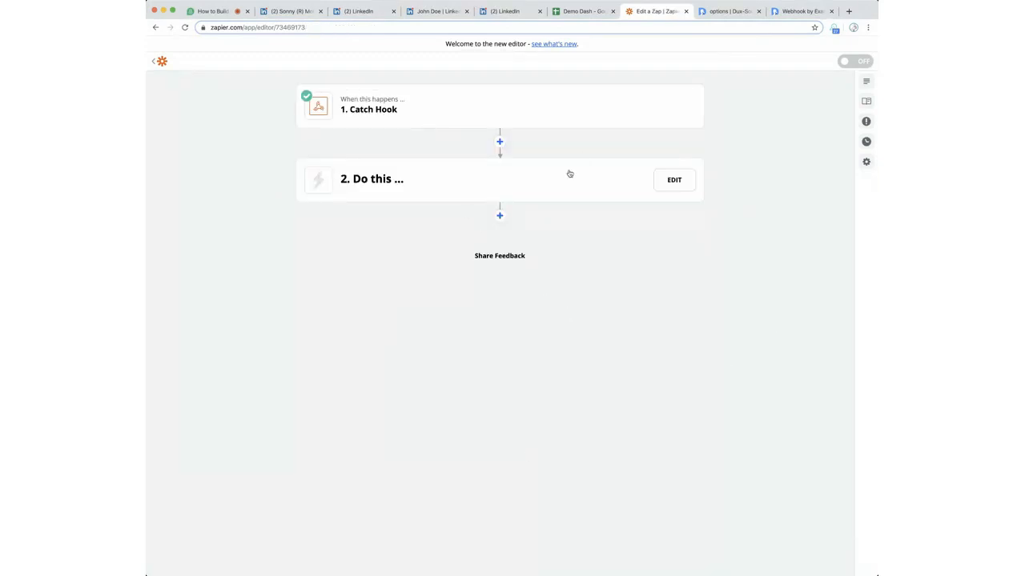
{"action": "left_click", "coordinate": [678, 182]}
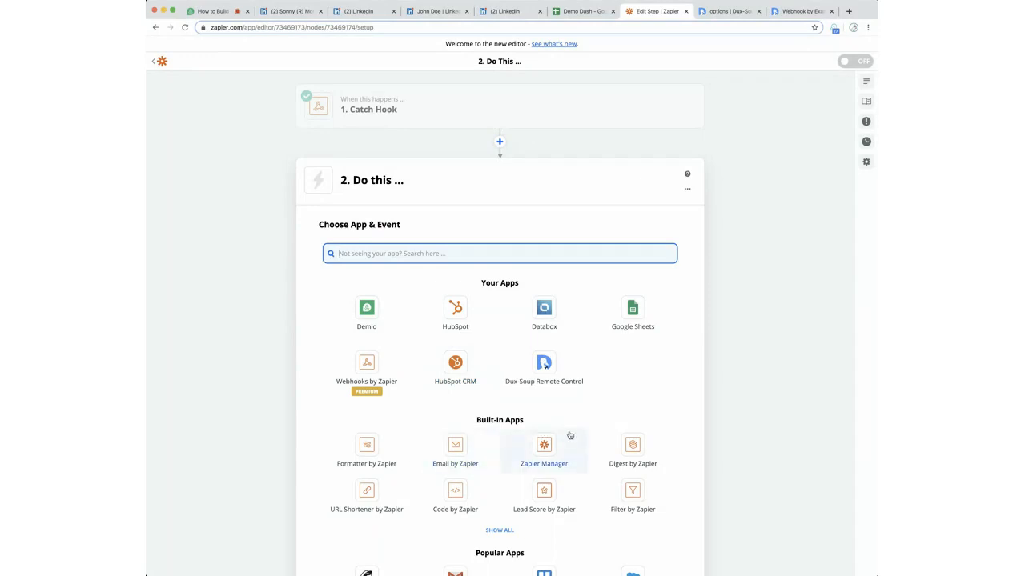
{"action": "left_click", "coordinate": [631, 492]}
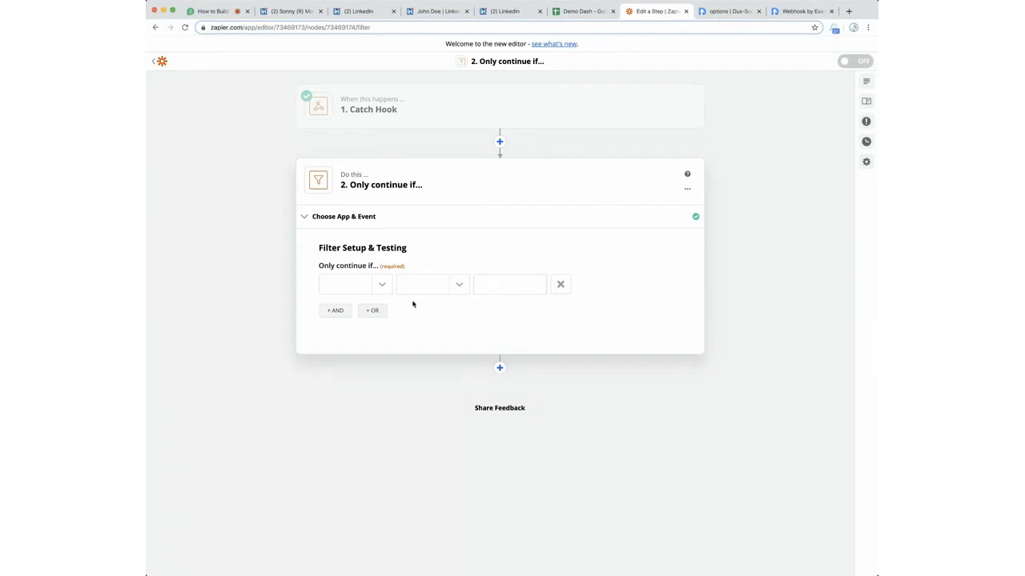
Set the filter condition to the hook's Data Type field with the operator (Text) Exactly matches.
{"action": "left_click", "coordinate": [377, 285]}
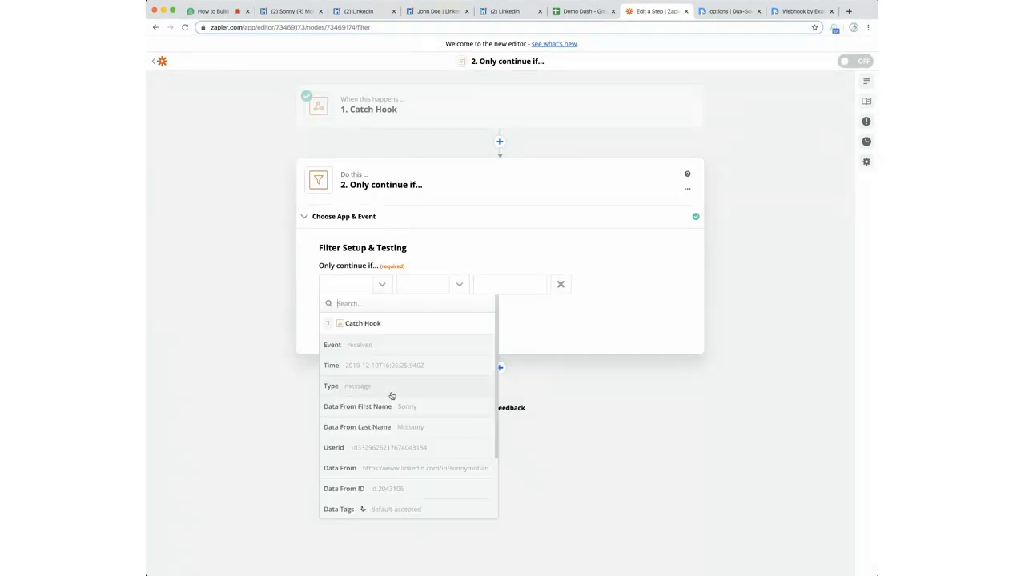
{"action": "scroll", "coordinate": [404, 401], "scroll_direction": "down", "scroll_amount": 5}
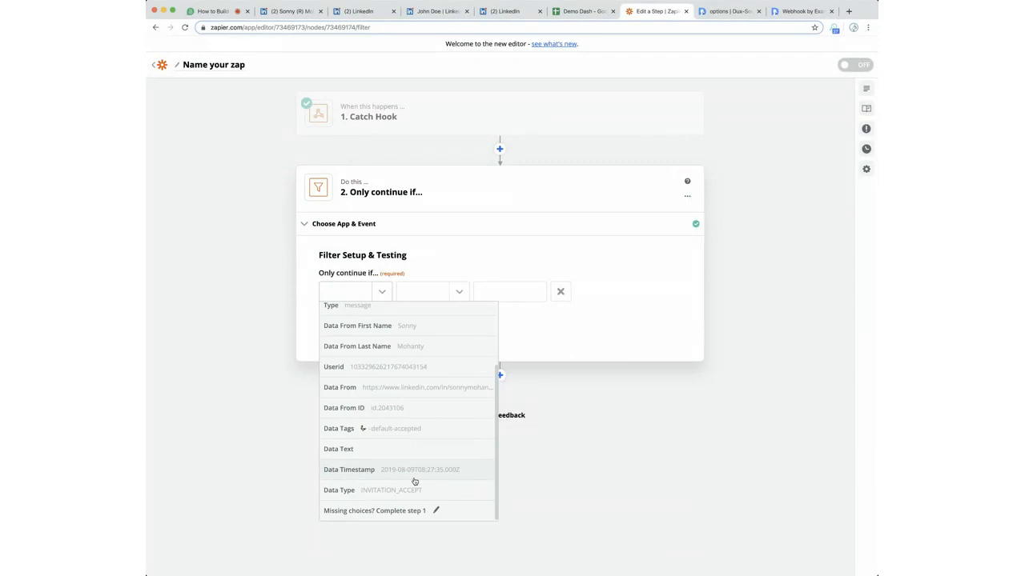
{"action": "left_click", "coordinate": [365, 492]}
{"action": "left_click", "coordinate": [465, 289]}
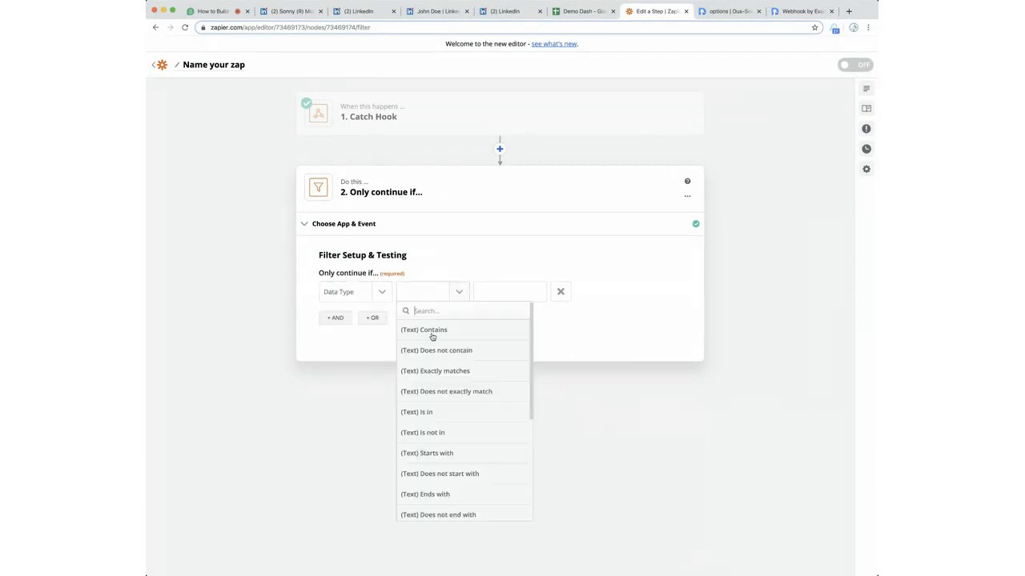
{"action": "left_click", "coordinate": [458, 368]}
Enter INVITATION_ACCEPT from the Dux-Soup webhook article as the filter value, then test the filter and finish editing it.
{"action": "left_click", "coordinate": [500, 289]}
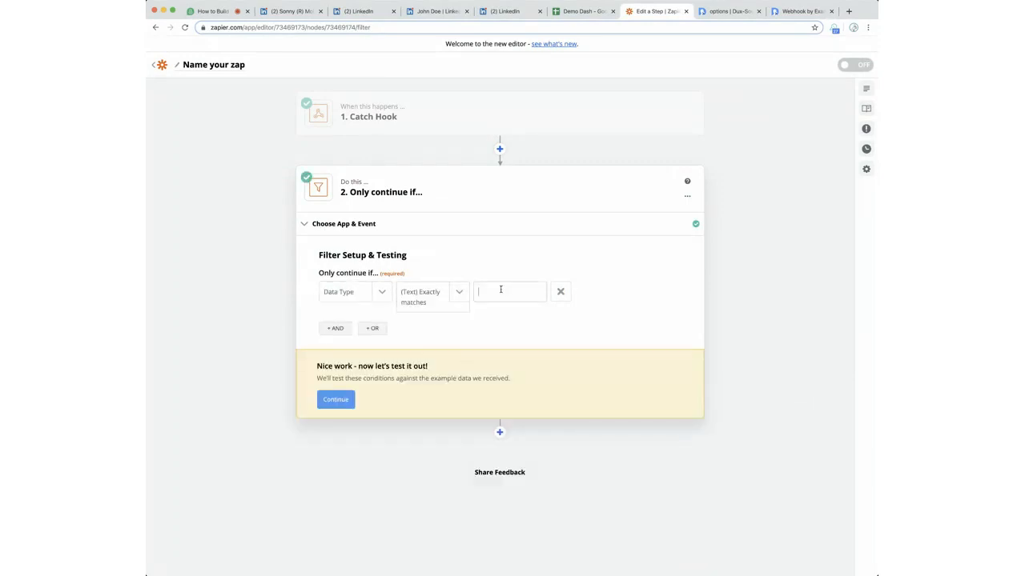
{"action": "left_click", "coordinate": [801, 10]}
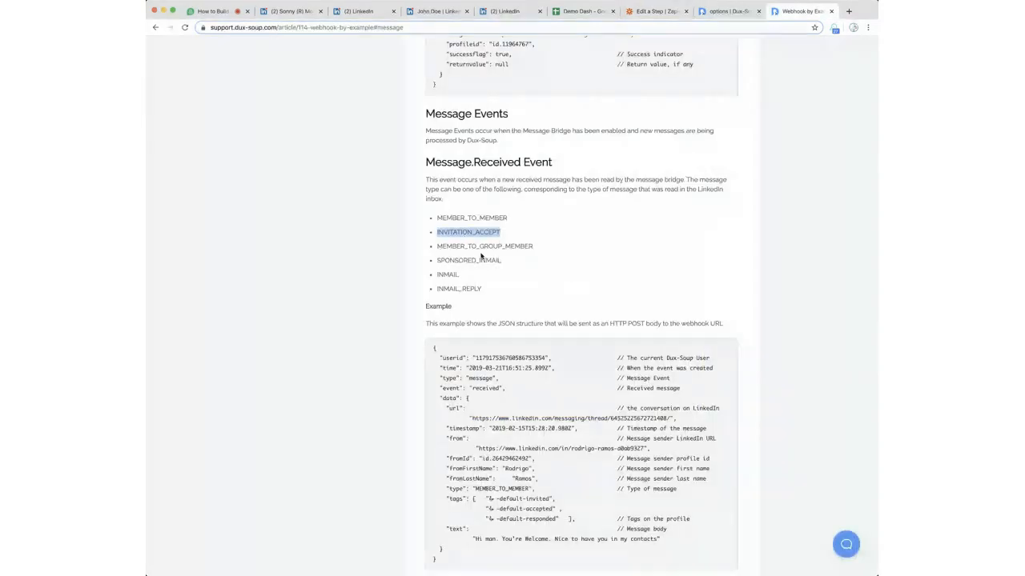
{"action": "left_click", "coordinate": [640, 12]}
{"action": "left_click", "coordinate": [499, 288]}
{"action": "type", "text": "INVITATION_ACCEPT"}
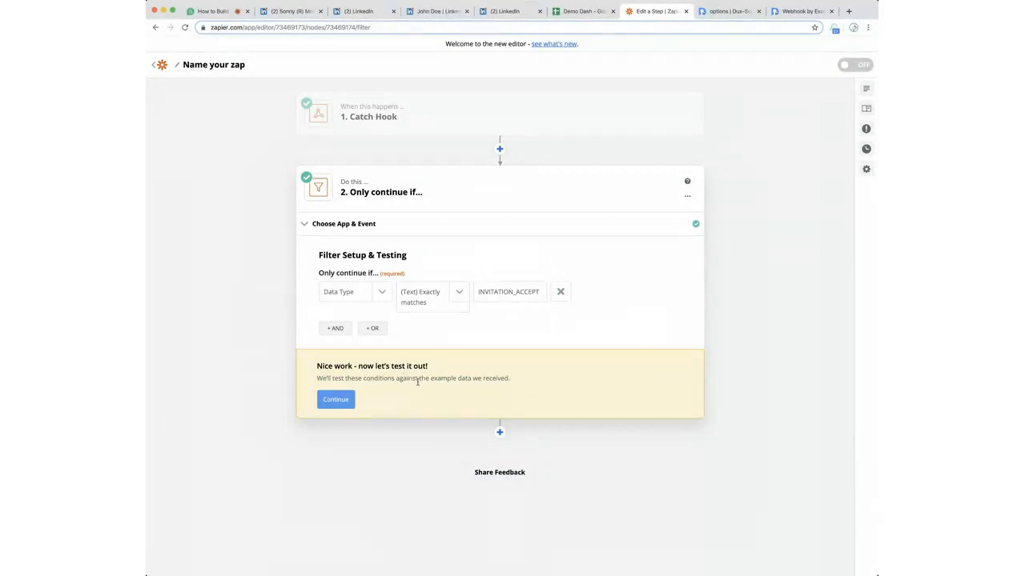
{"action": "left_click", "coordinate": [337, 404]}
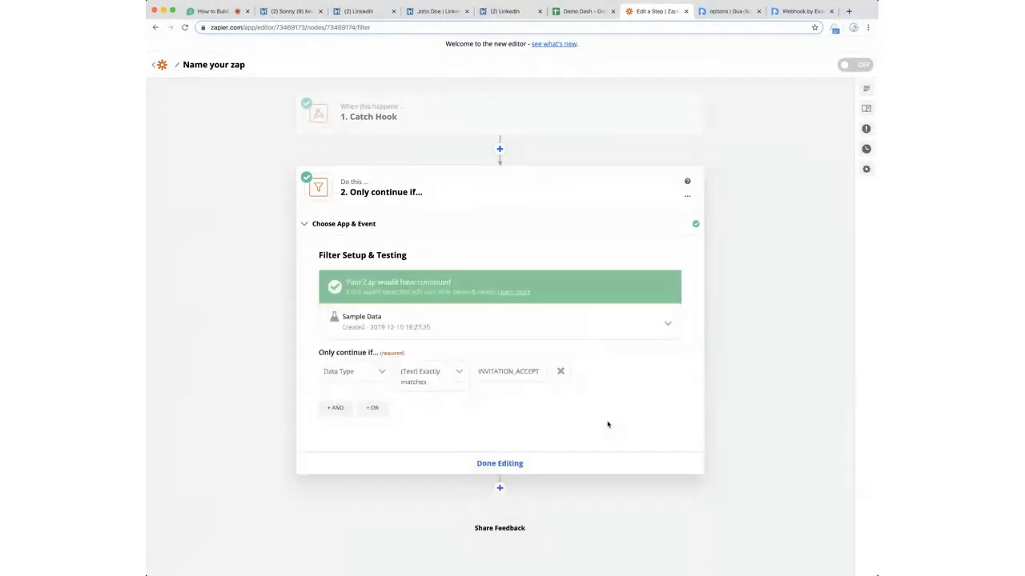
{"action": "left_click", "coordinate": [500, 466]}
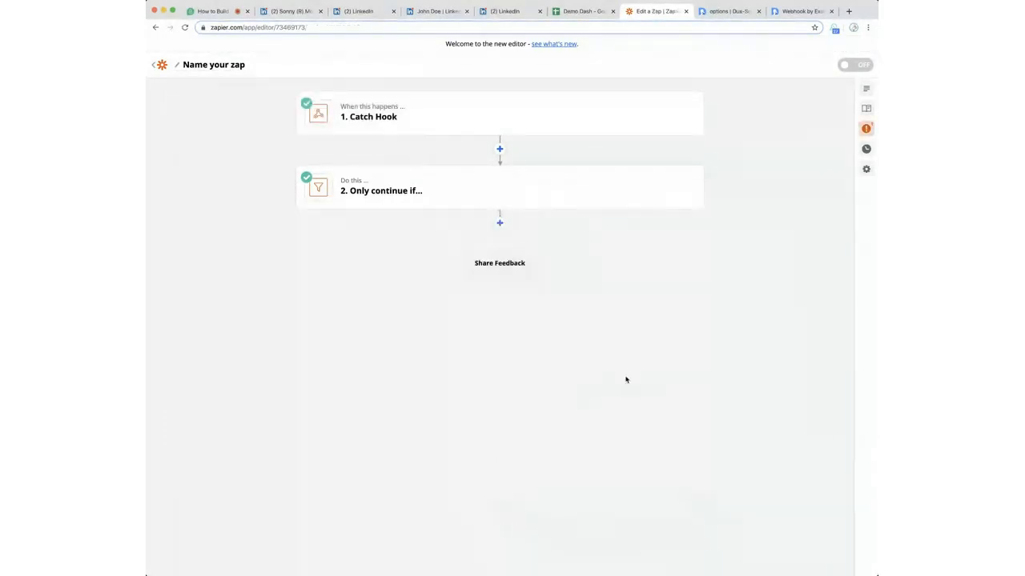
Add a Google Sheets action as the third step with the event Update Spreadsheet Row.
{"action": "left_click", "coordinate": [499, 222]}
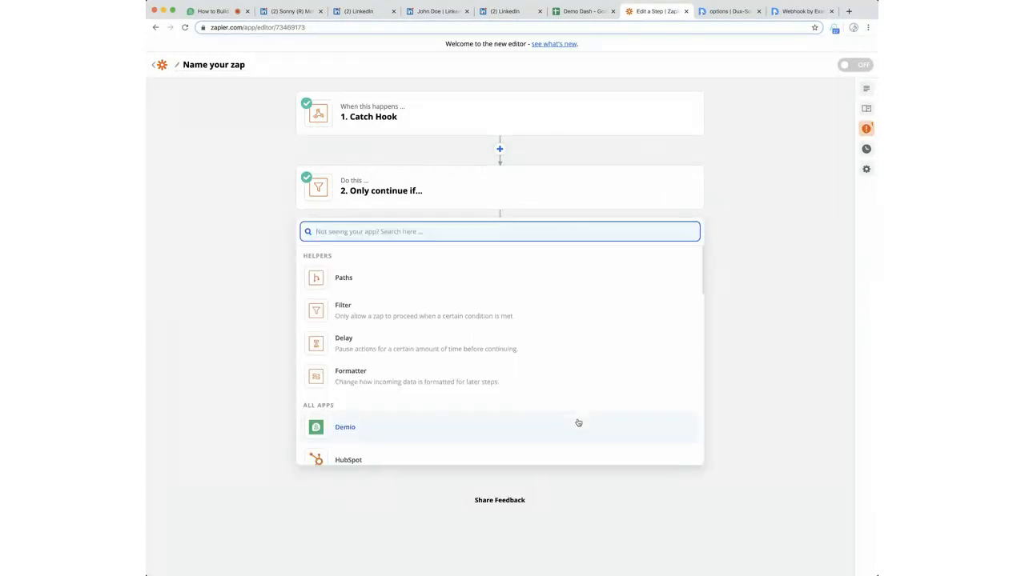
{"action": "type", "text": "sheet"}
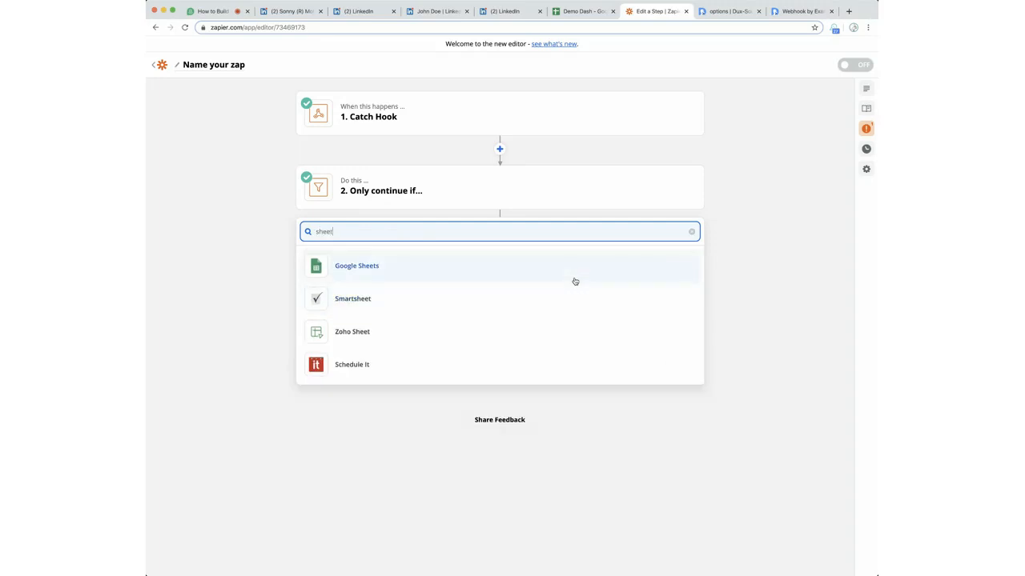
{"action": "left_click", "coordinate": [420, 271]}
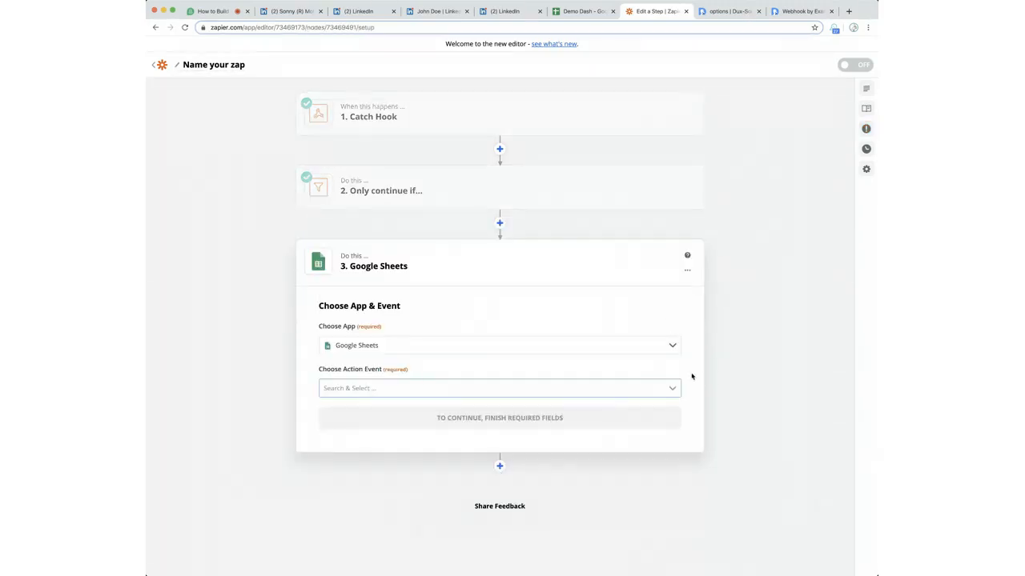
{"action": "left_click", "coordinate": [666, 389]}
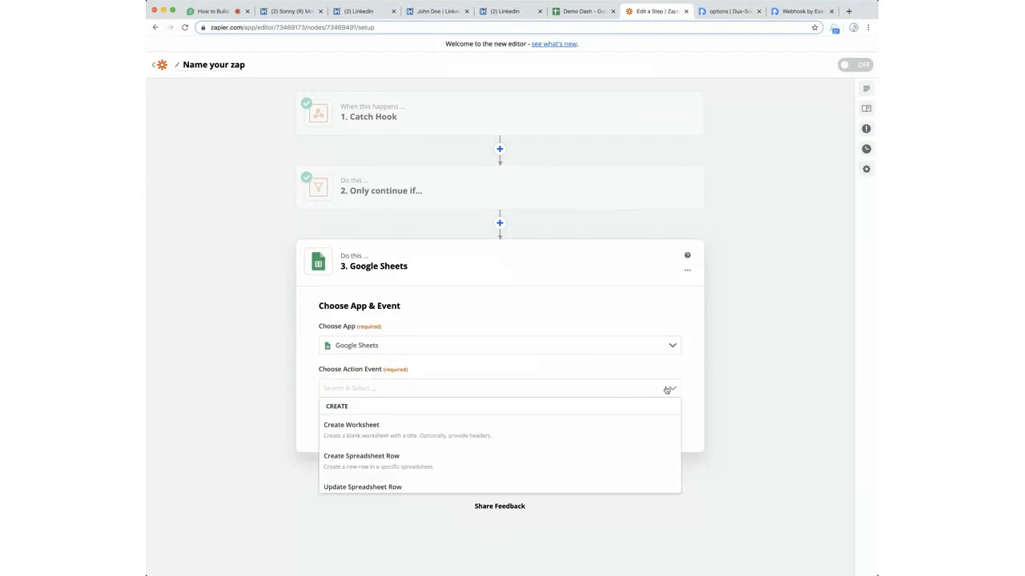
{"action": "scroll", "coordinate": [579, 431], "scroll_direction": "down", "scroll_amount": 5}
{"action": "scroll", "coordinate": [438, 471], "scroll_direction": "up", "scroll_amount": 4}
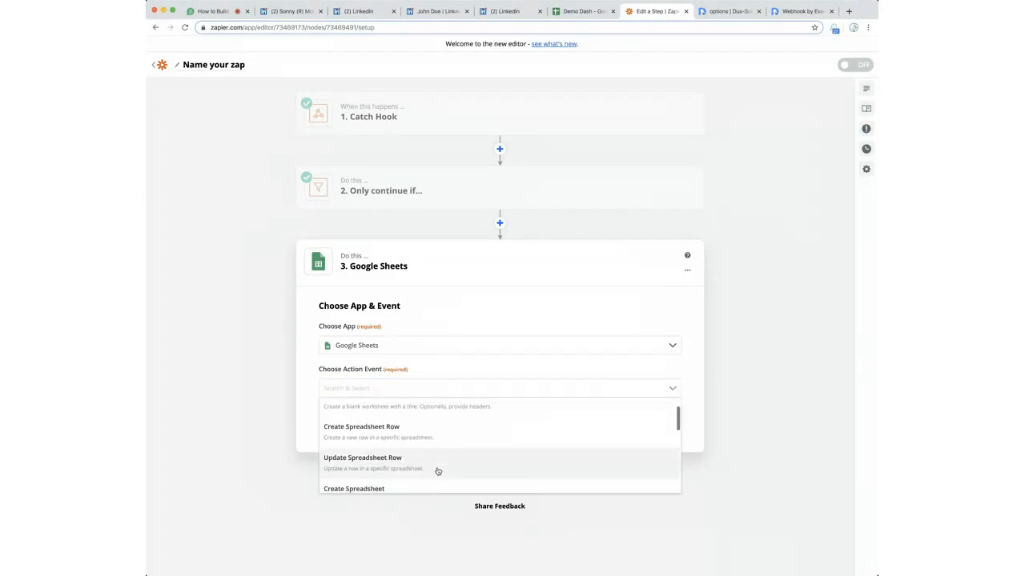
{"action": "left_click", "coordinate": [438, 471]}
{"action": "left_click", "coordinate": [527, 419]}
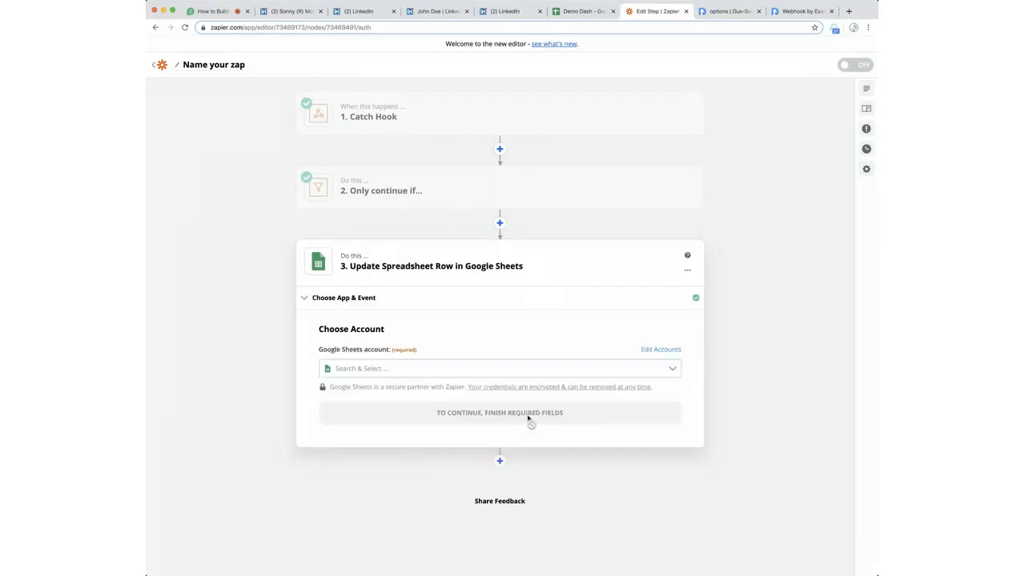
Choose the team's Google Sheets account and target Sheet1 of the Demo Dash spreadsheet for the row update.
{"action": "left_click", "coordinate": [478, 368]}
{"action": "left_click", "coordinate": [413, 449]}
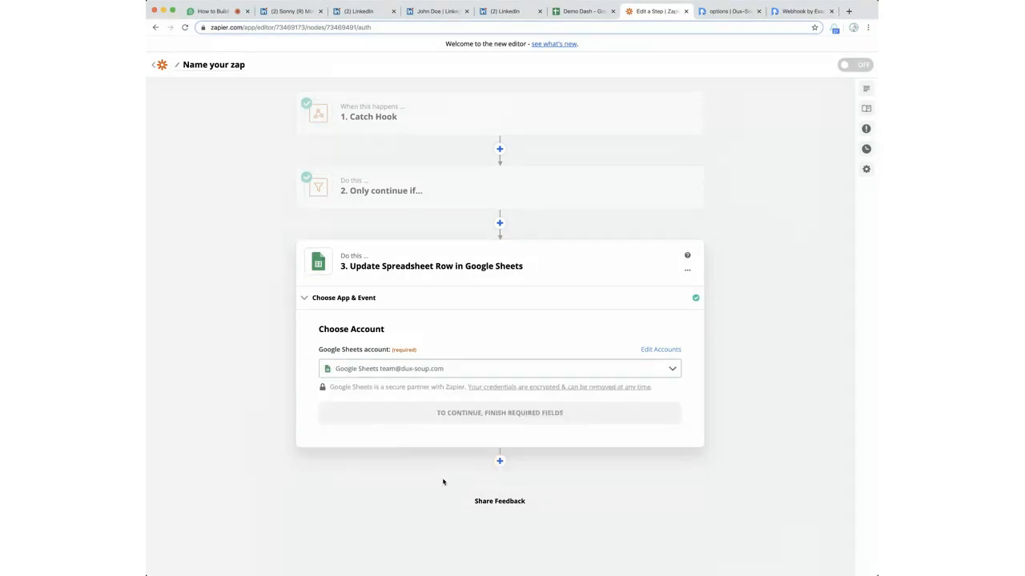
{"action": "left_click", "coordinate": [525, 413]}
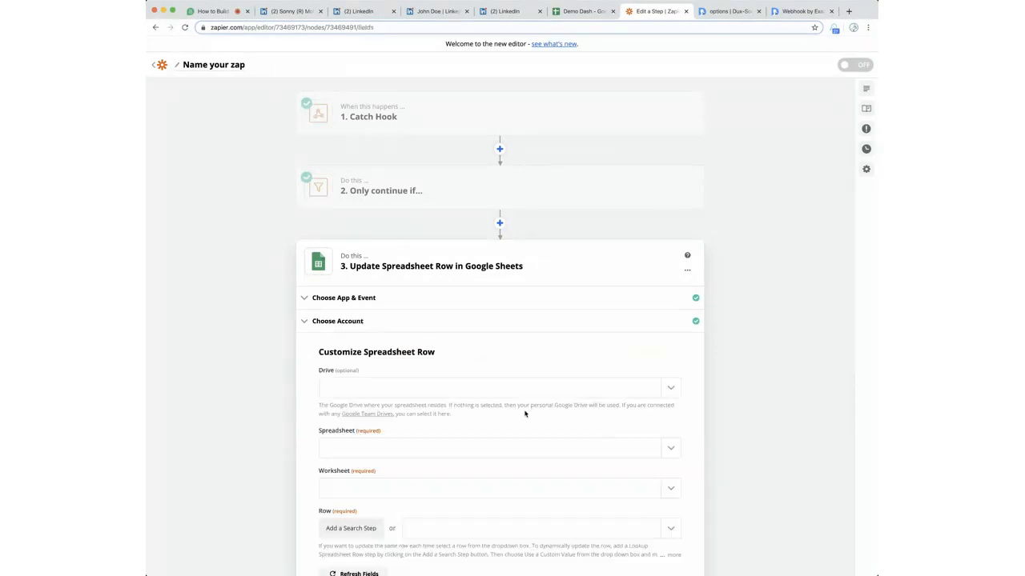
{"action": "left_click", "coordinate": [384, 489]}
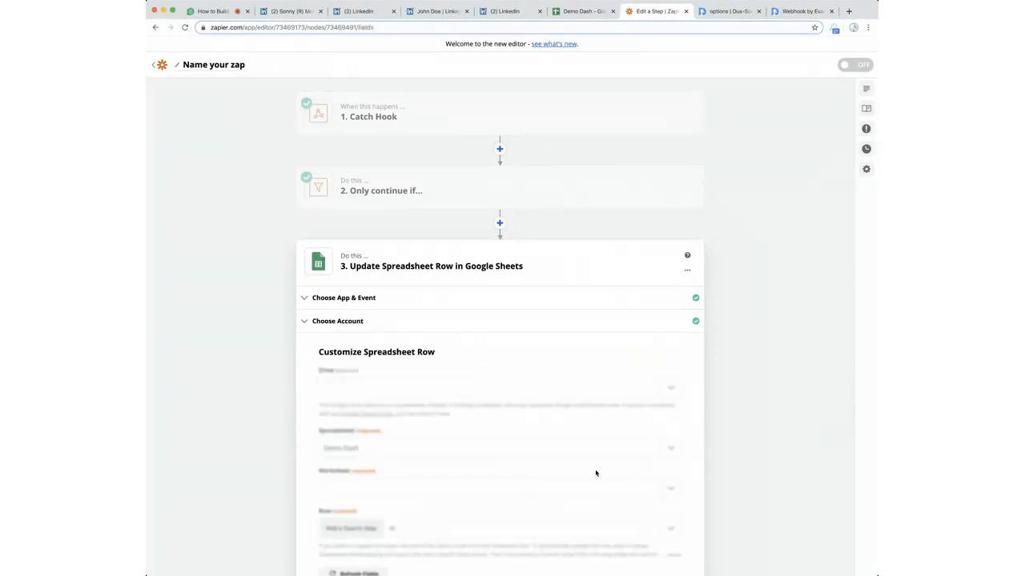
{"action": "left_click", "coordinate": [672, 489]}
{"action": "left_click", "coordinate": [377, 529]}
Add a Lookup Spreadsheet Row search step to supply the row for the update action.
{"action": "scroll", "coordinate": [822, 455], "scroll_direction": "down", "scroll_amount": 3}
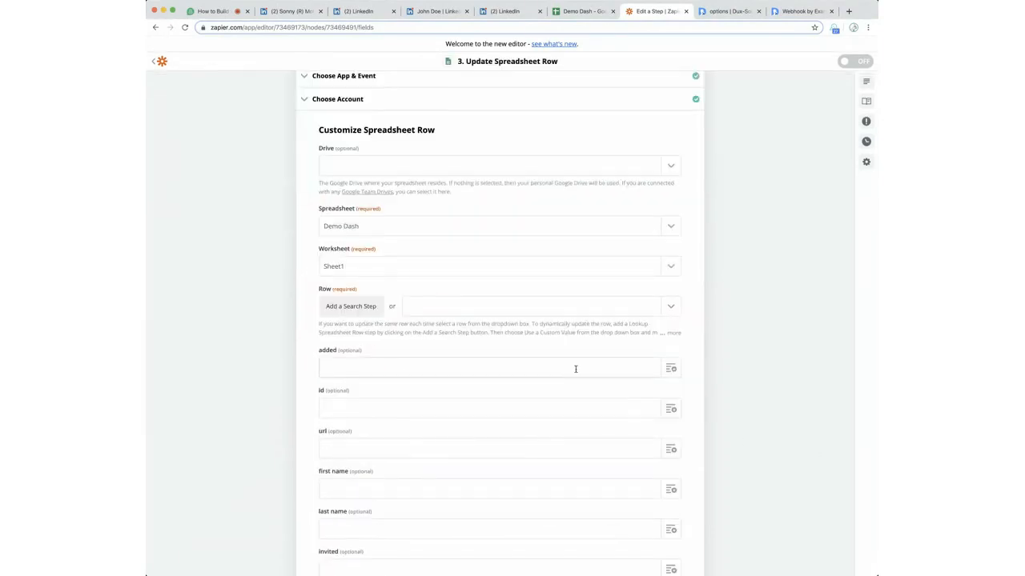
{"action": "left_click", "coordinate": [351, 306]}
{"action": "left_click", "coordinate": [472, 437]}
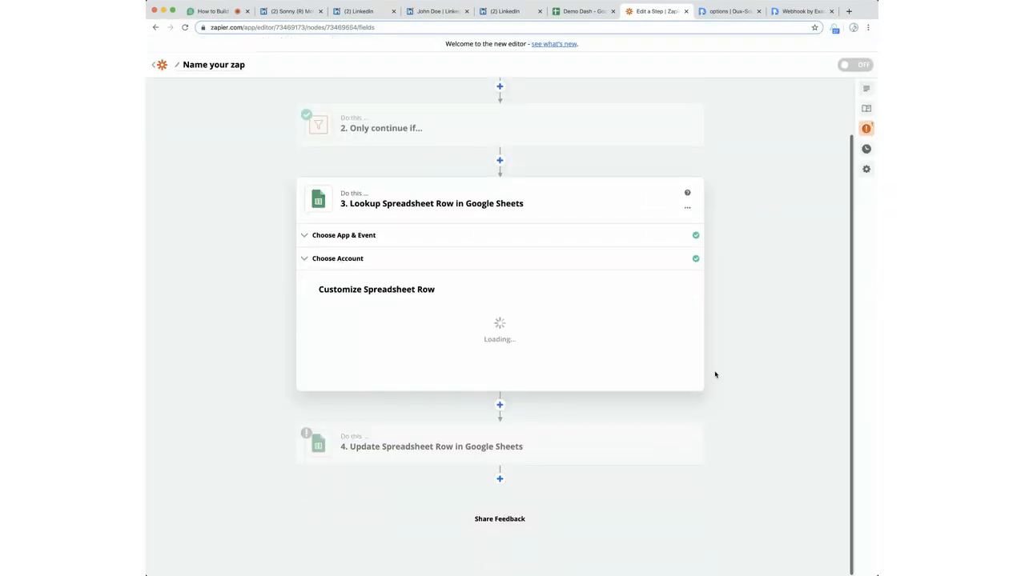
Set the lookup step's spreadsheet to Demo Dash and its worksheet to Sheet1.
{"action": "scroll", "coordinate": [771, 331], "scroll_direction": "down", "scroll_amount": 1}
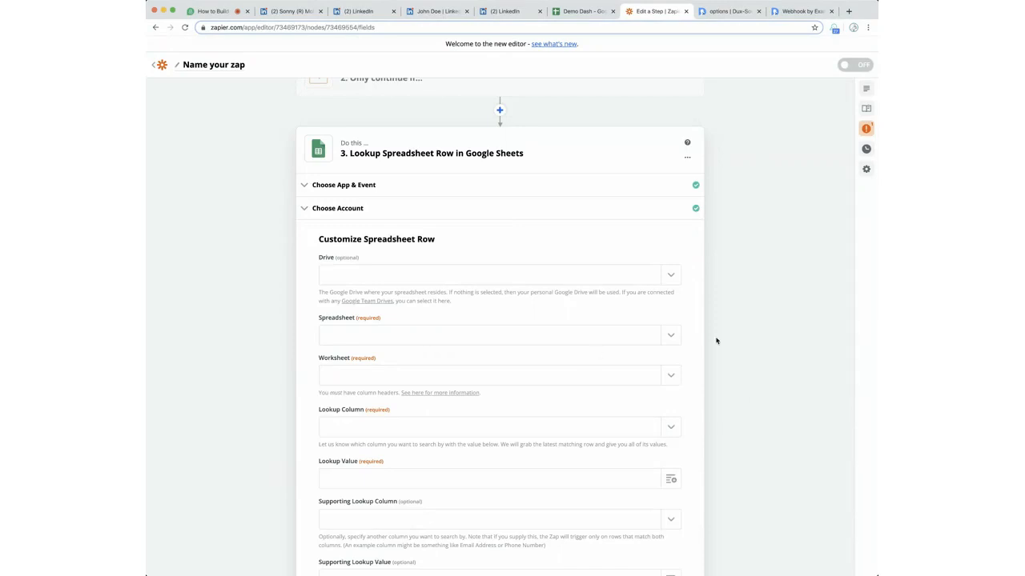
{"action": "left_click", "coordinate": [674, 336]}
{"action": "left_click", "coordinate": [409, 370]}
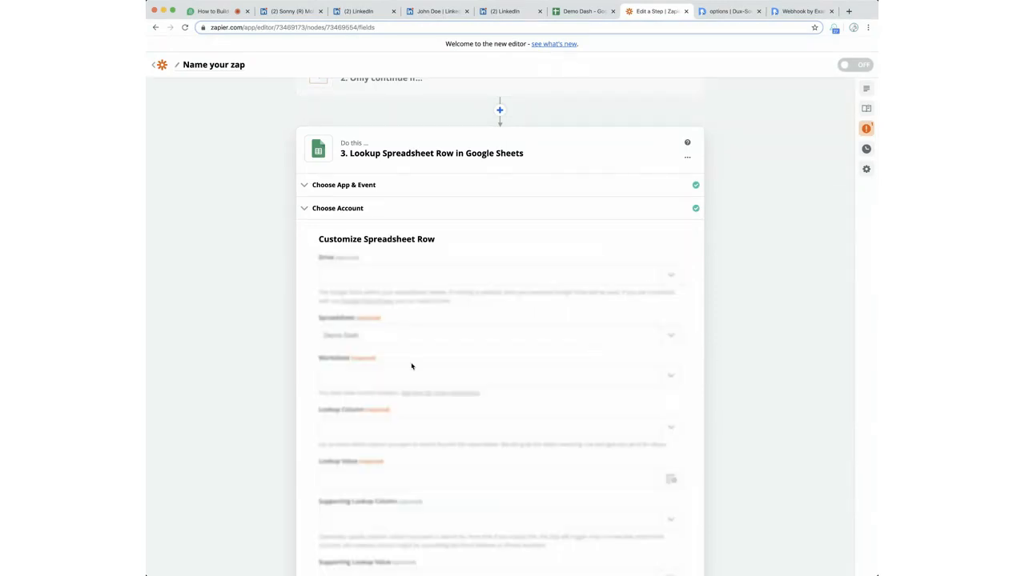
{"action": "left_click", "coordinate": [650, 376]}
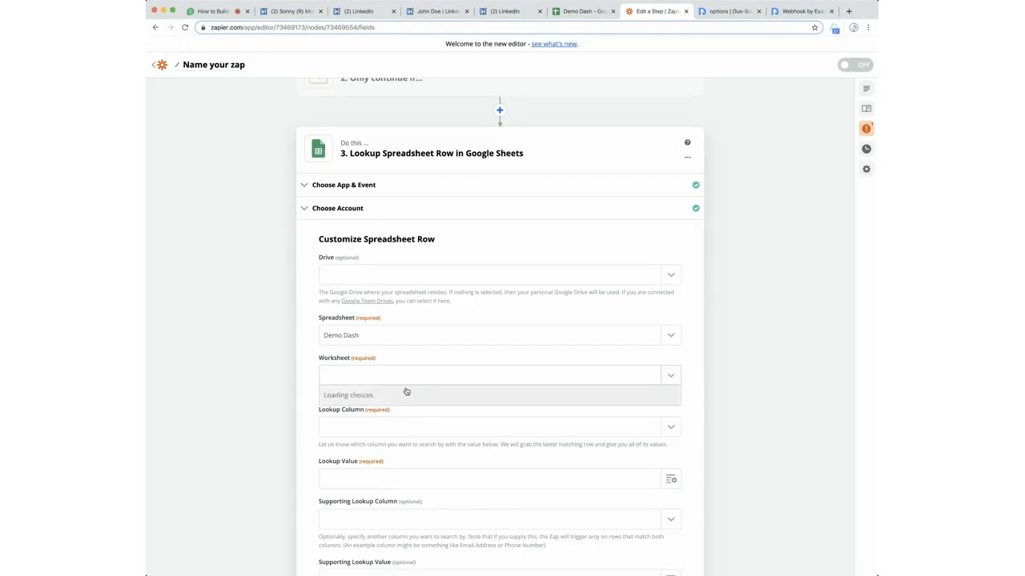
{"action": "left_click", "coordinate": [362, 413]}
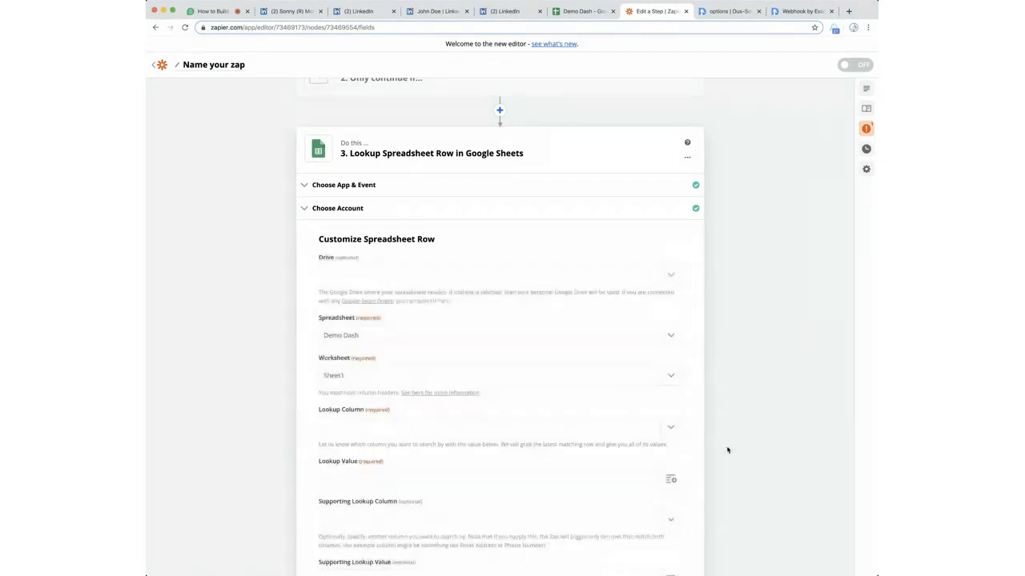
Set the Lookup Column to id and the Lookup Value to the Catch Hook's Data From ID.
{"action": "scroll", "coordinate": [720, 250], "scroll_direction": "down", "scroll_amount": 3}
{"action": "left_click", "coordinate": [669, 249]}
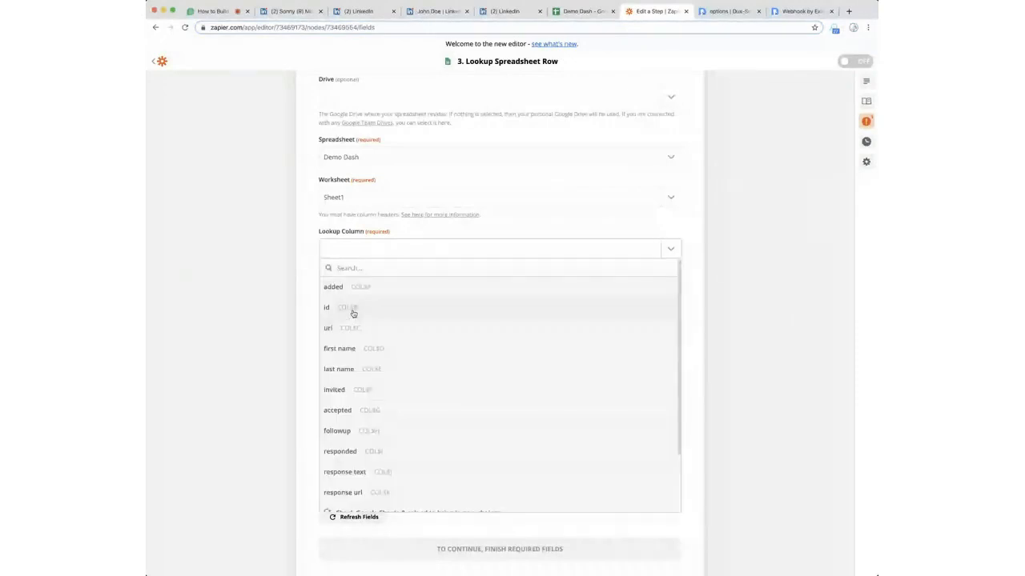
{"action": "left_click", "coordinate": [356, 313]}
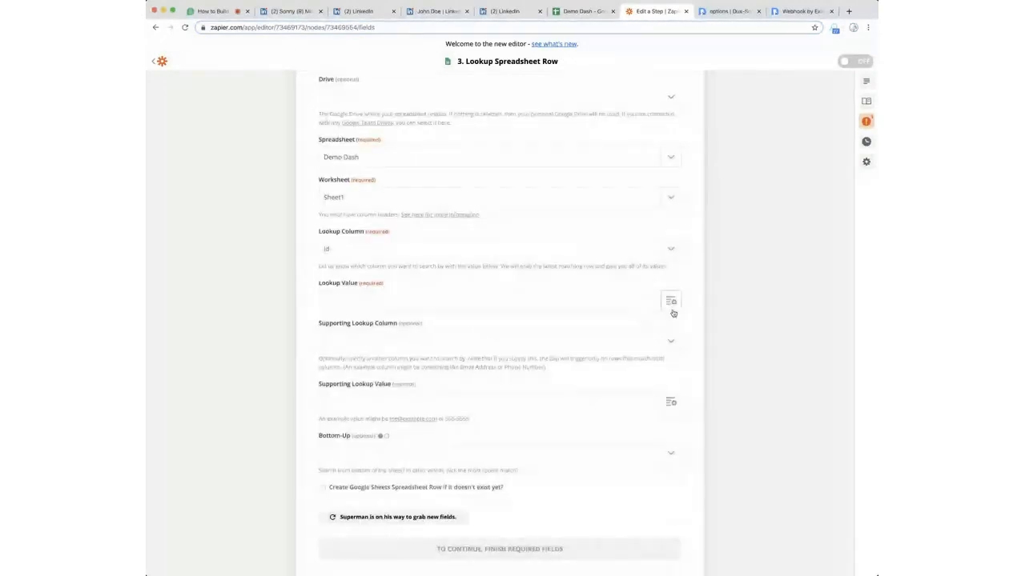
{"action": "left_click", "coordinate": [360, 301]}
{"action": "left_click", "coordinate": [360, 338]}
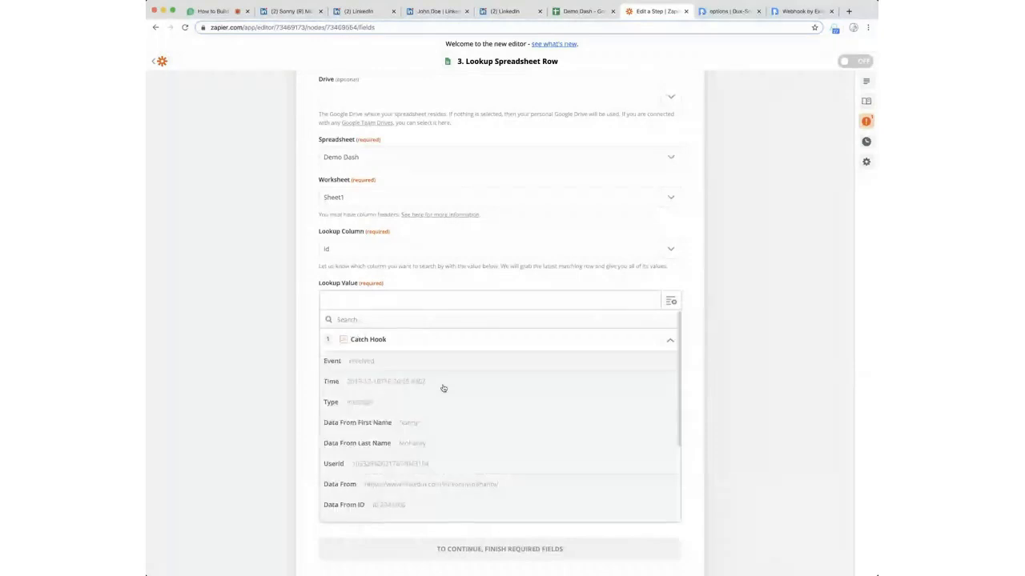
{"action": "left_click", "coordinate": [380, 506]}
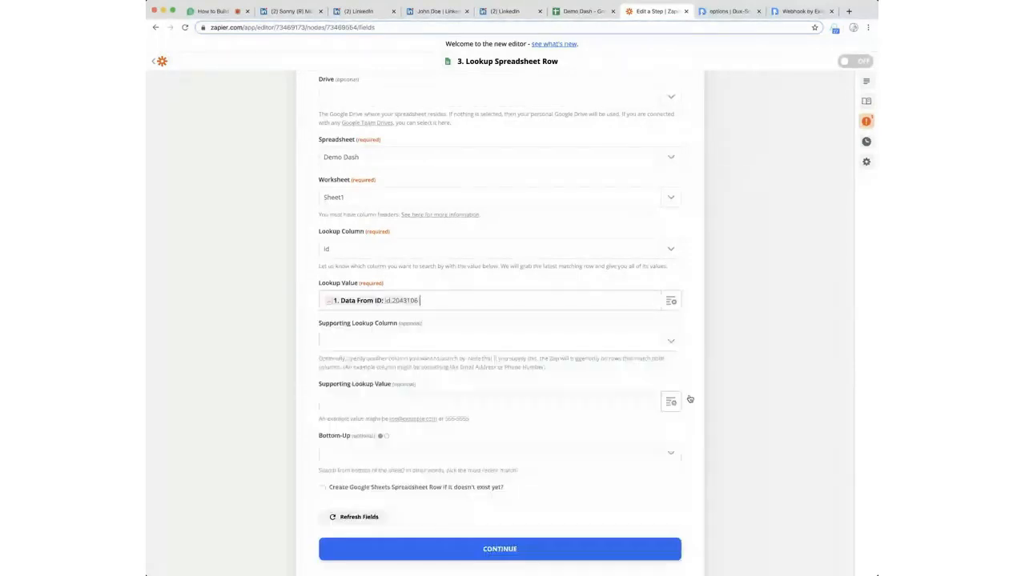
Enable creating the spreadsheet row if it doesn't exist yet, and map its id to the hook's Data From ID.
{"action": "scroll", "coordinate": [767, 450], "scroll_direction": "down", "scroll_amount": 2}
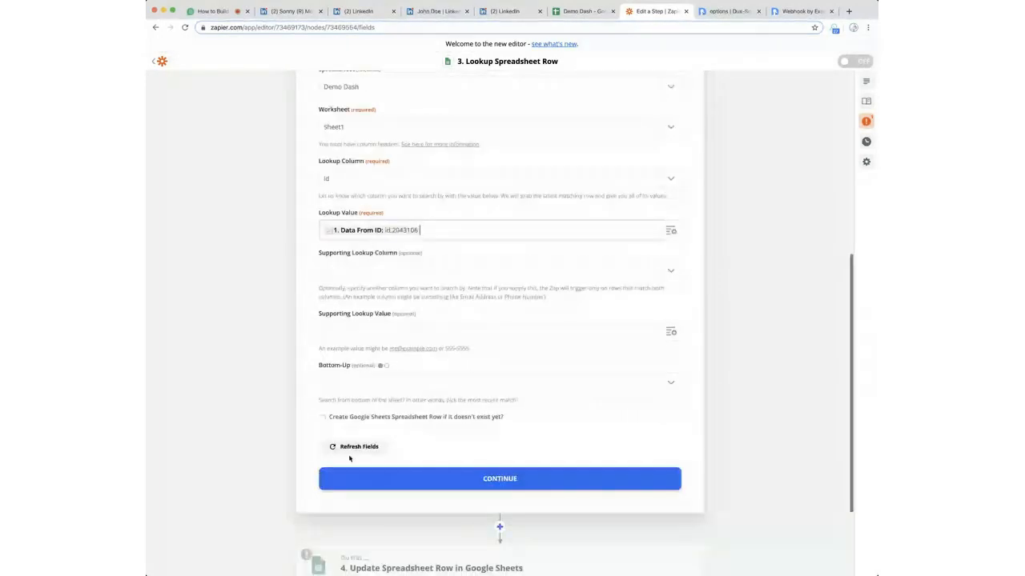
{"action": "left_click", "coordinate": [323, 417]}
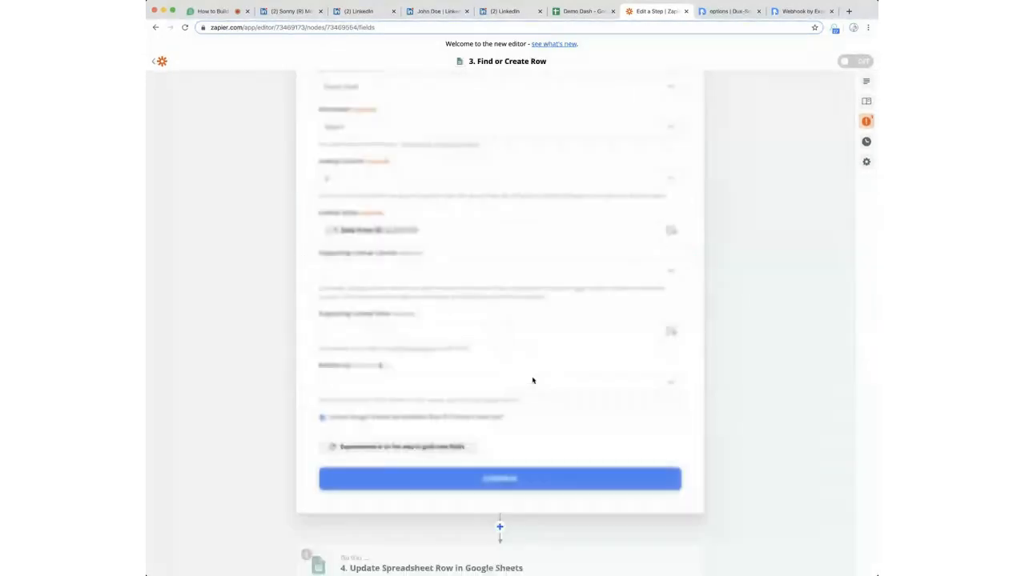
{"action": "scroll", "coordinate": [744, 417], "scroll_direction": "down", "scroll_amount": 3}
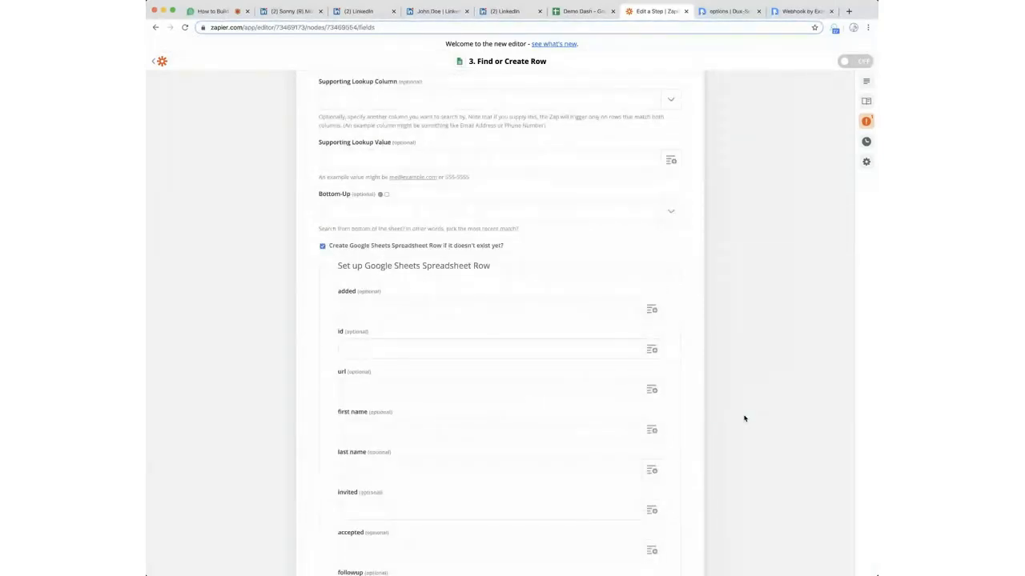
{"action": "left_click", "coordinate": [652, 350]}
{"action": "left_click", "coordinate": [440, 396]}
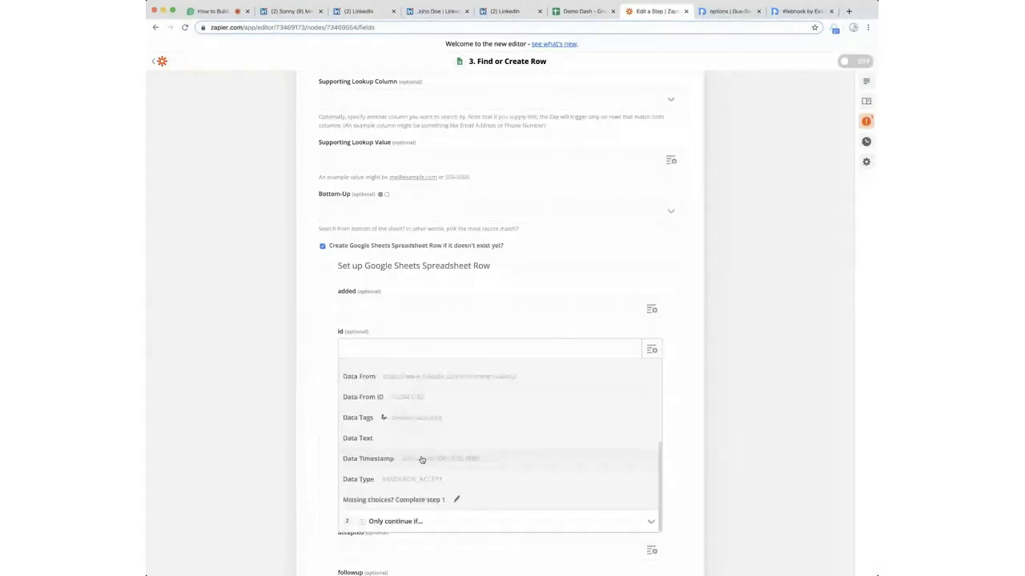
{"action": "left_click", "coordinate": [391, 393]}
{"action": "scroll", "coordinate": [726, 437], "scroll_direction": "down", "scroll_amount": 10}
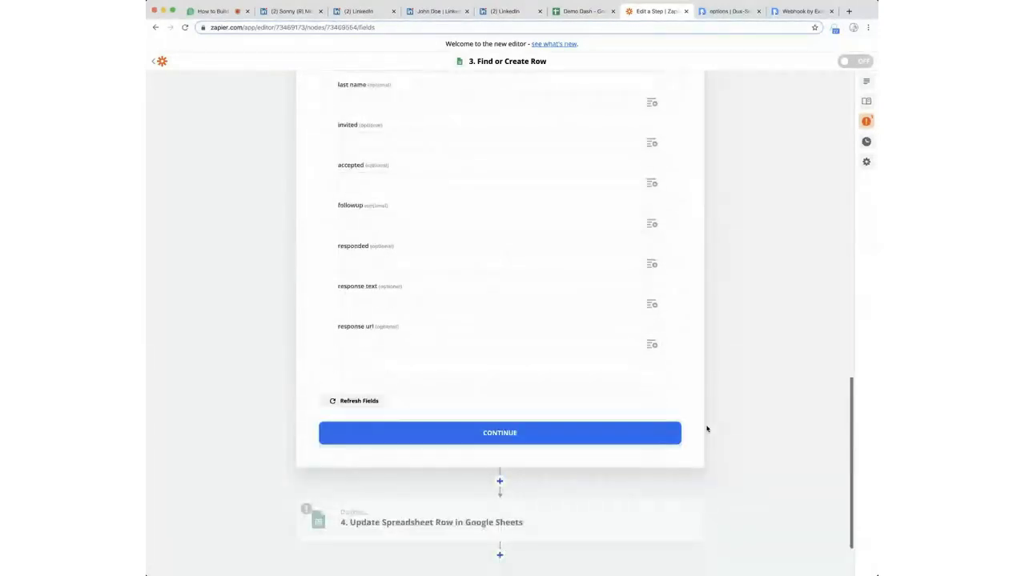
Accept the Find or Create Row fields and run the step's test with a review of its result.
{"action": "scroll", "coordinate": [535, 389], "scroll_direction": "up", "scroll_amount": 5}
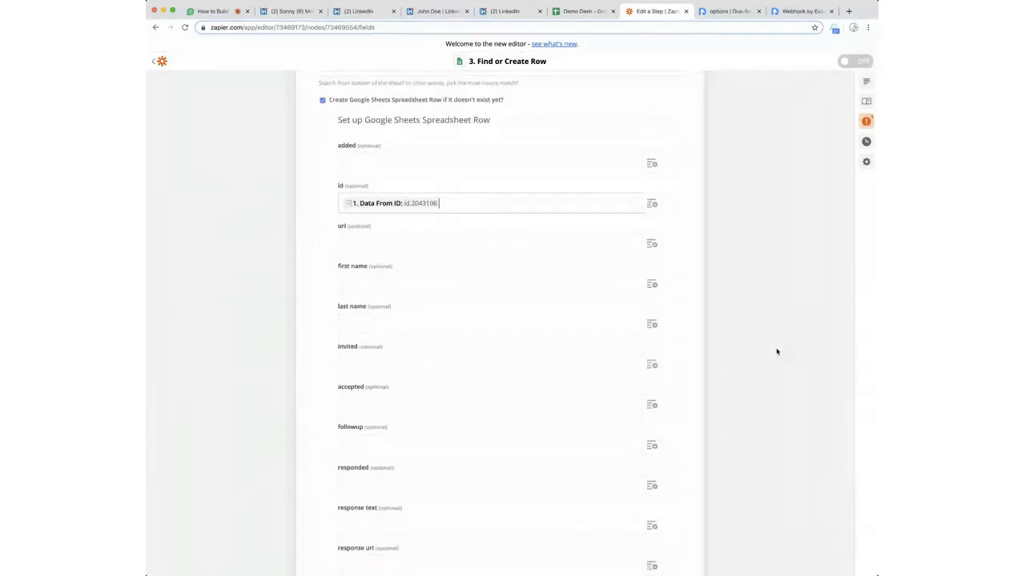
{"action": "scroll", "coordinate": [775, 352], "scroll_direction": "down", "scroll_amount": 4}
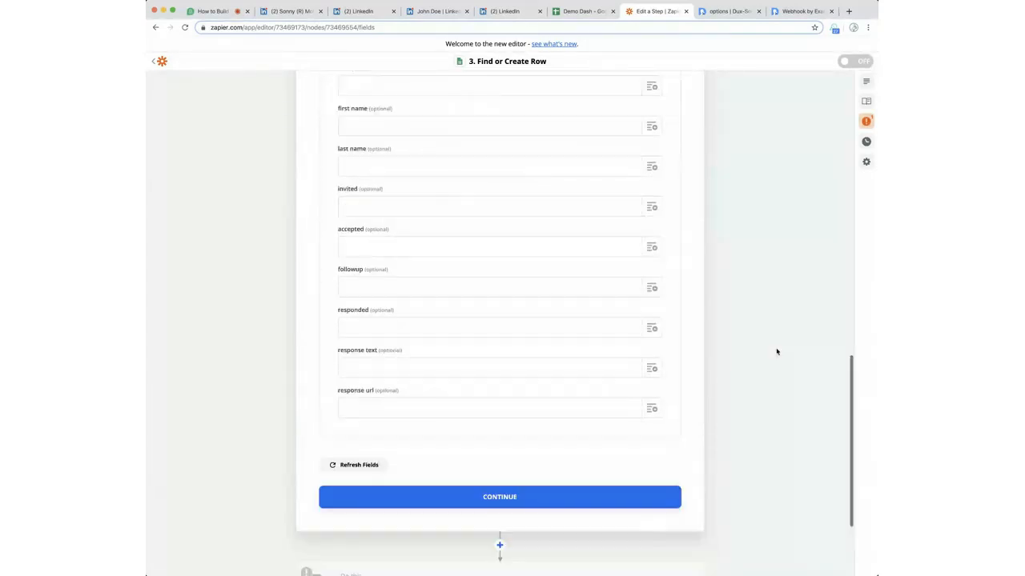
{"action": "left_click", "coordinate": [528, 496]}
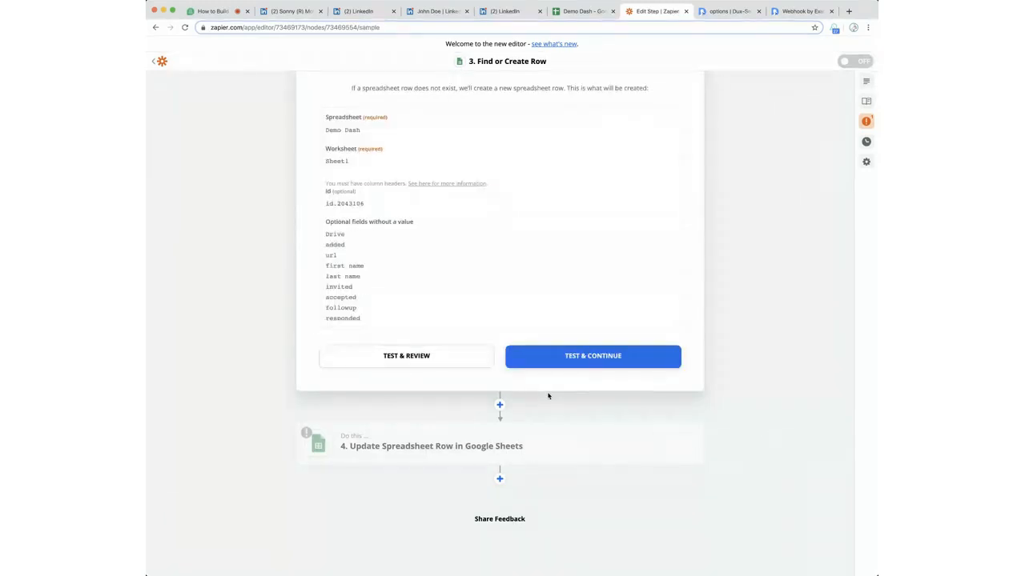
{"action": "left_click", "coordinate": [407, 357]}
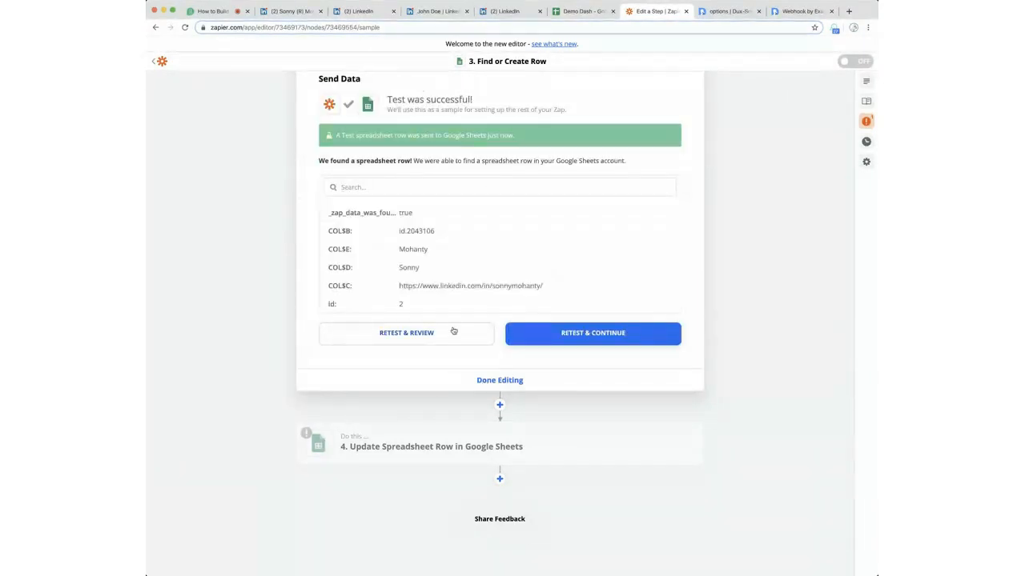
In the Update Spreadsheet Row step, map the accepted field to the Catch Hook's Data Timestamp.
{"action": "mouse_move", "coordinate": [641, 461]}
{"action": "left_click", "coordinate": [675, 449]}
{"action": "scroll", "coordinate": [629, 439], "scroll_direction": "down", "scroll_amount": 2}
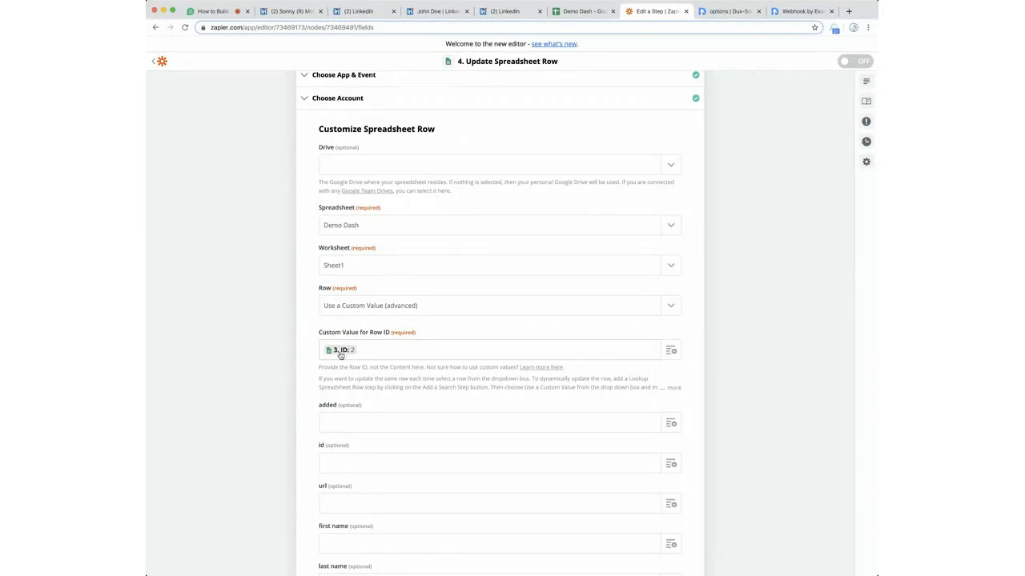
{"action": "scroll", "coordinate": [769, 416], "scroll_direction": "down", "scroll_amount": 5}
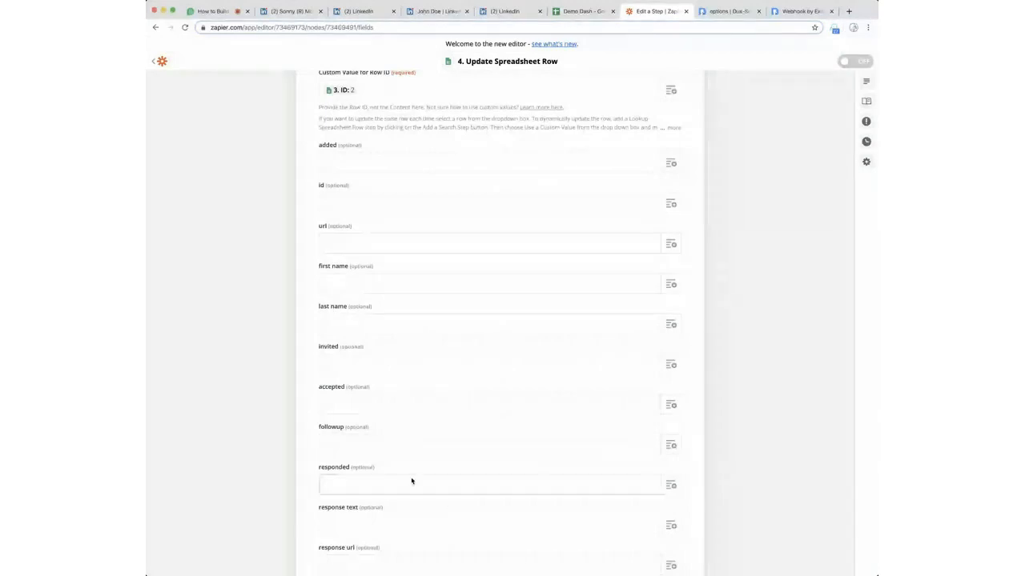
{"action": "left_click", "coordinate": [672, 406]}
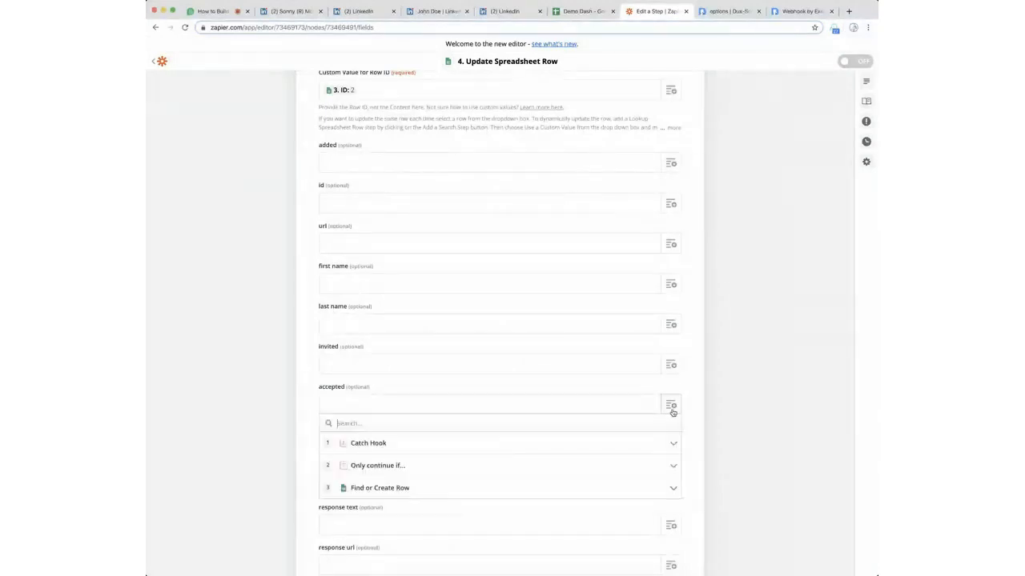
{"action": "left_click", "coordinate": [402, 444]}
{"action": "scroll", "coordinate": [448, 480], "scroll_direction": "down", "scroll_amount": 5}
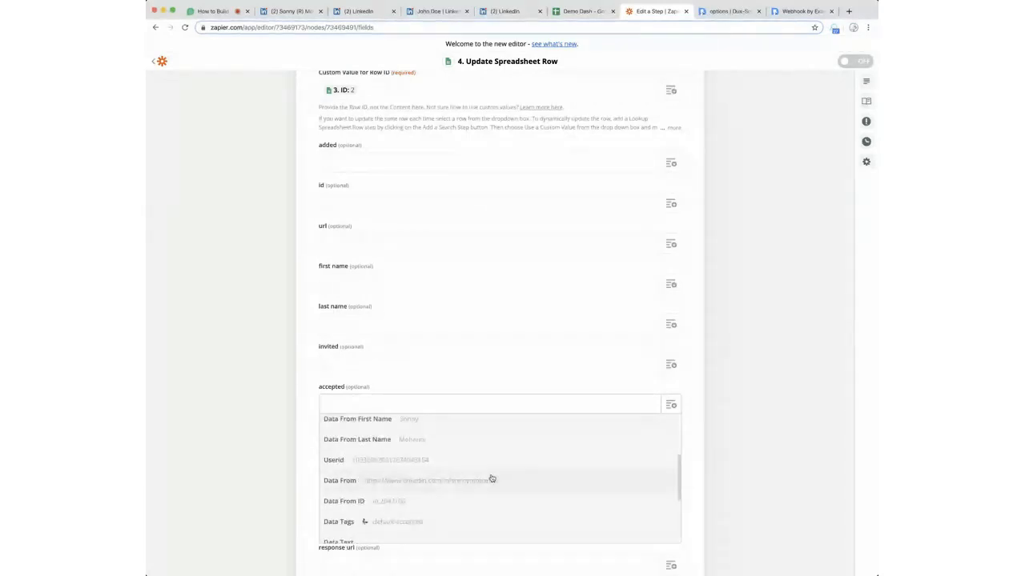
{"action": "scroll", "coordinate": [489, 477], "scroll_direction": "down", "scroll_amount": 3}
{"action": "scroll", "coordinate": [402, 449], "scroll_direction": "up", "scroll_amount": 8}
{"action": "scroll", "coordinate": [401, 449], "scroll_direction": "down", "scroll_amount": 2}
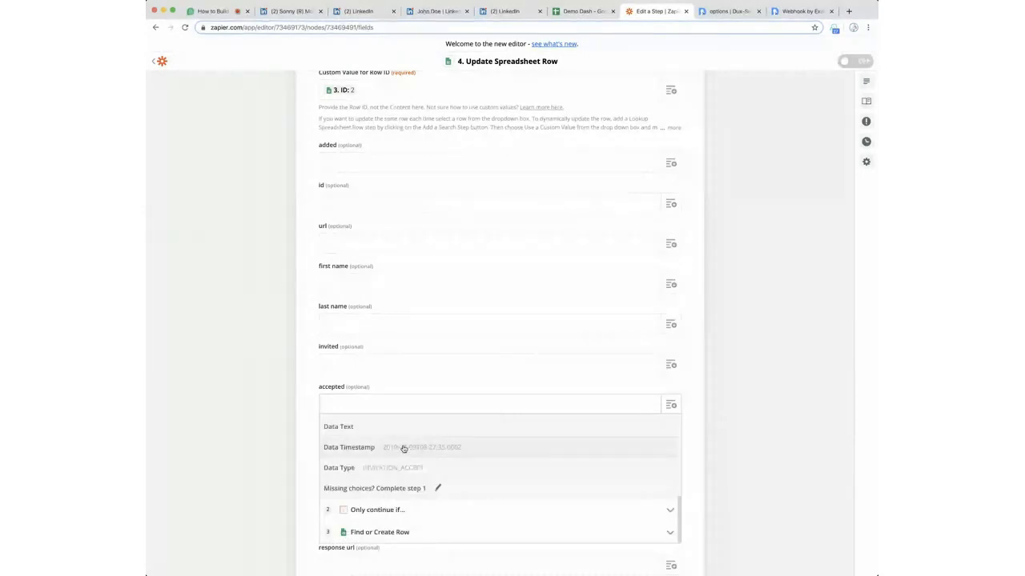
{"action": "left_click", "coordinate": [477, 452]}
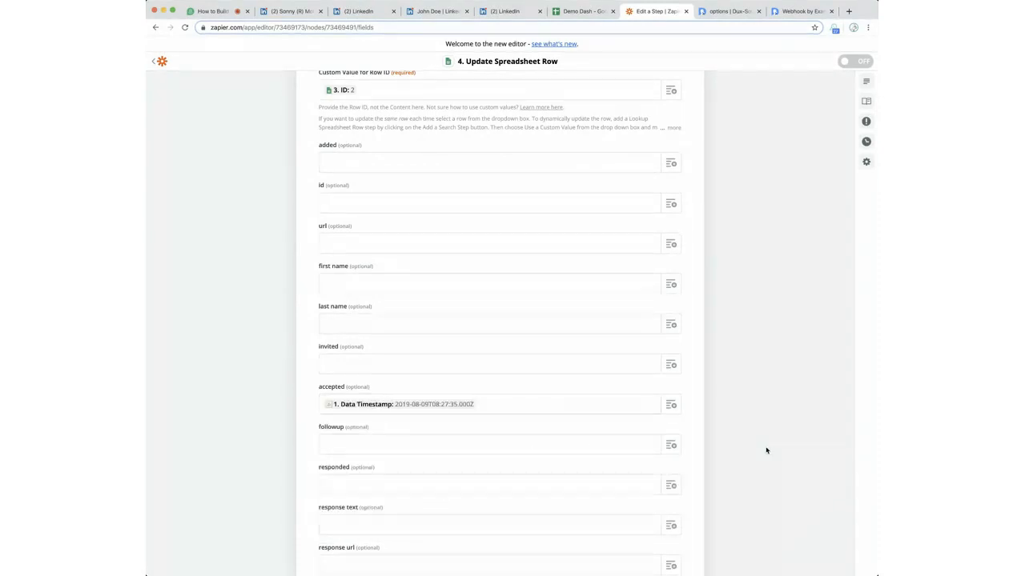
Accept the Update Spreadsheet Row fields and run the step's test with a review of its result.
{"action": "scroll", "coordinate": [766, 450], "scroll_direction": "down", "scroll_amount": 5}
{"action": "left_click", "coordinate": [542, 427]}
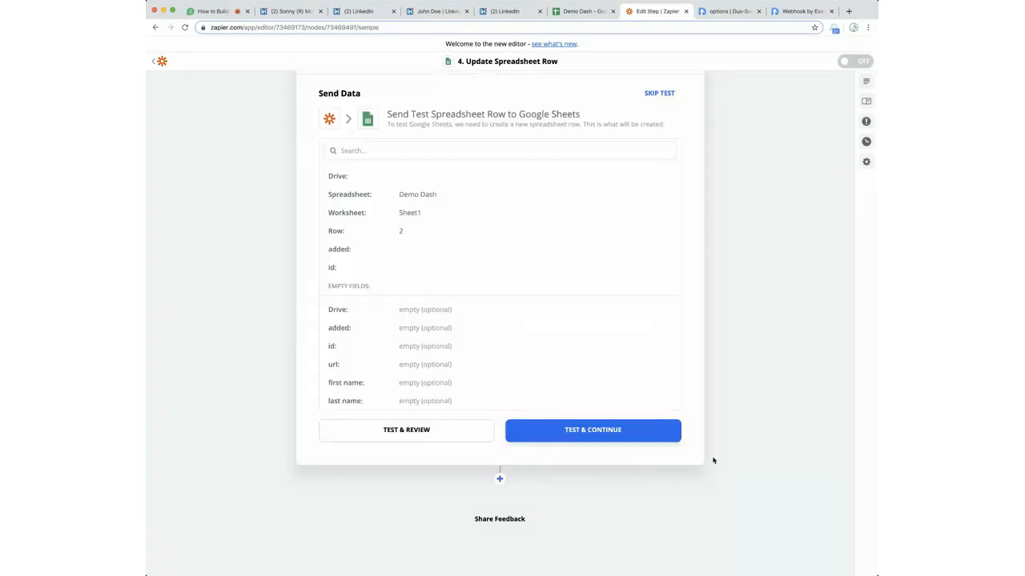
{"action": "left_click", "coordinate": [445, 439]}
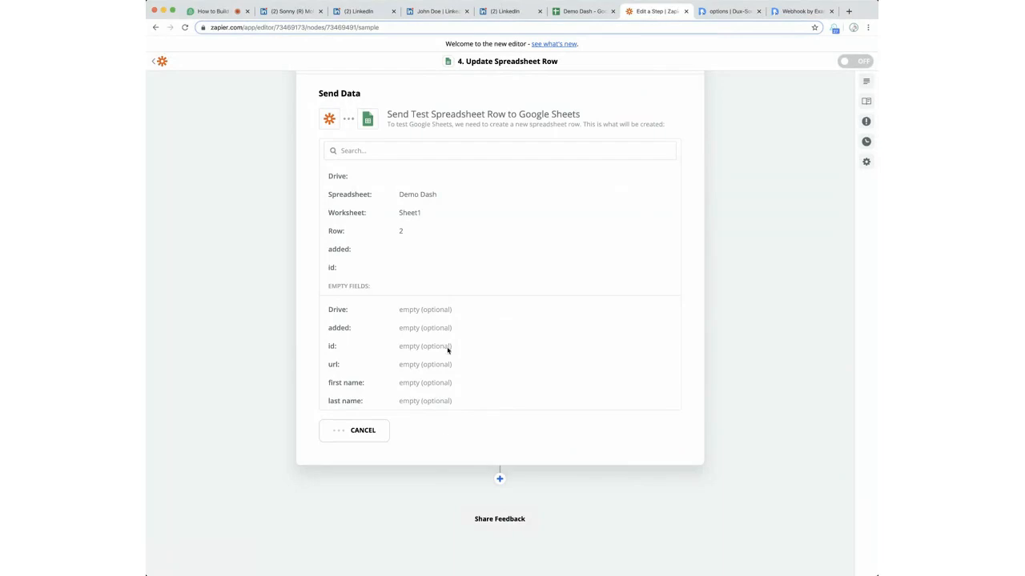
Switch to the Demo Dash Google Sheet, check row 2 and fit the accepted column's width to its contents.
{"action": "left_click", "coordinate": [585, 8]}
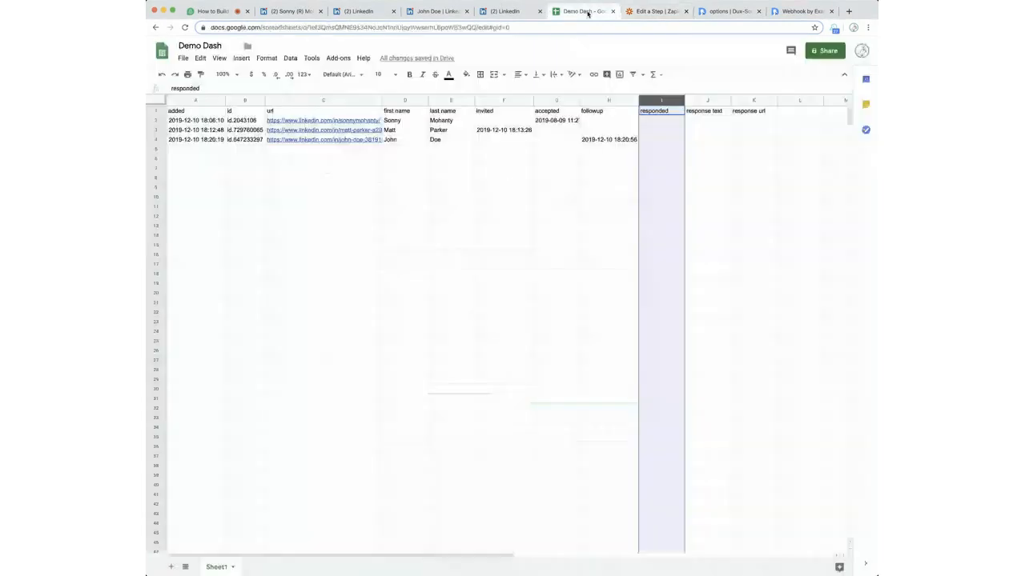
{"action": "left_click", "coordinate": [155, 120]}
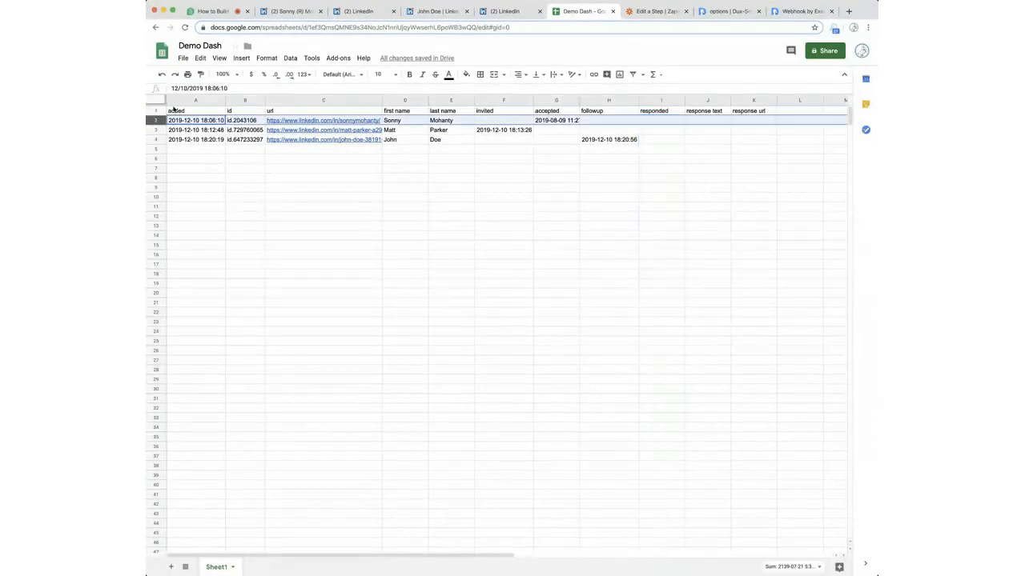
{"action": "double_click", "coordinate": [578, 101]}
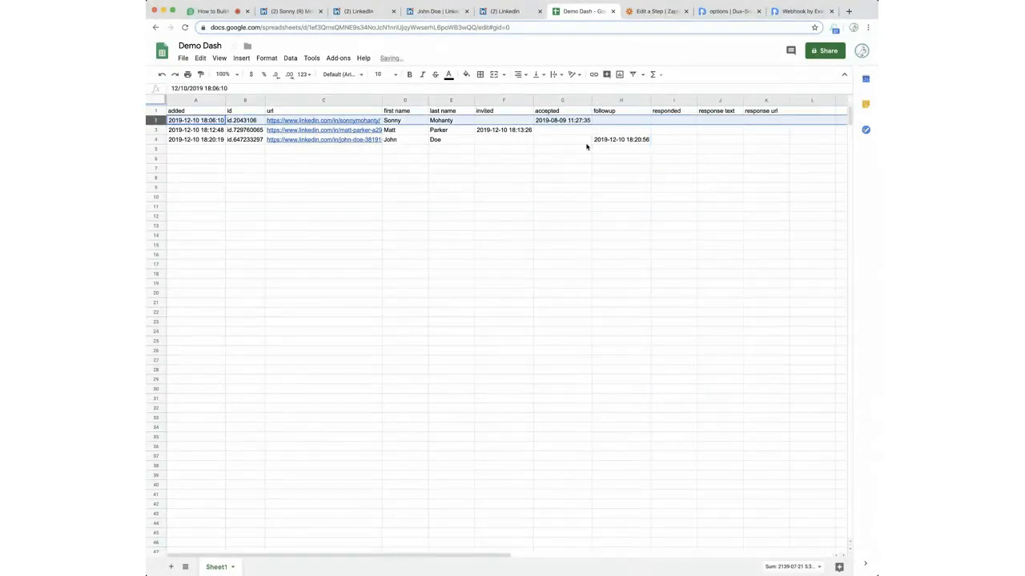
{"action": "left_click", "coordinate": [488, 235]}
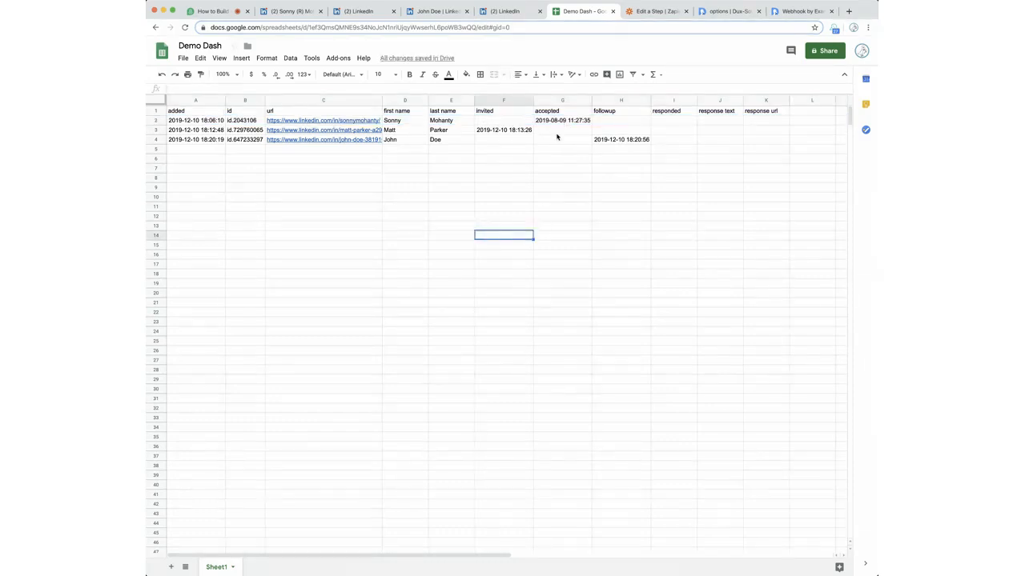
Review the sheet's invited, accepted, followup and responded columns, and look at the webhooks in the Dux-Soup options.
{"action": "left_click", "coordinate": [510, 187]}
{"action": "left_click", "coordinate": [545, 139]}
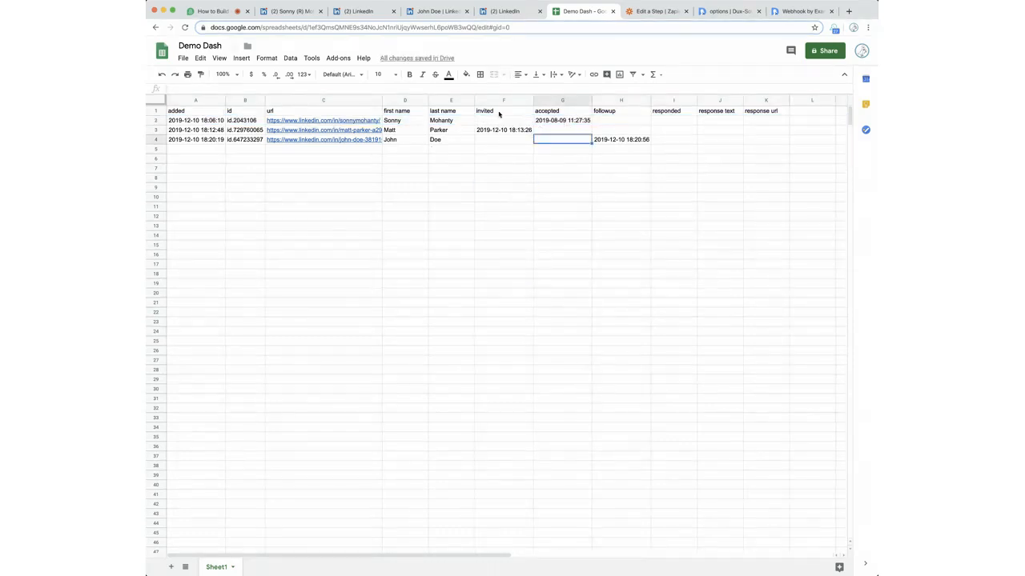
{"action": "left_click", "coordinate": [493, 101]}
{"action": "left_click", "coordinate": [560, 100]}
{"action": "left_click", "coordinate": [624, 99]}
{"action": "left_click", "coordinate": [673, 100]}
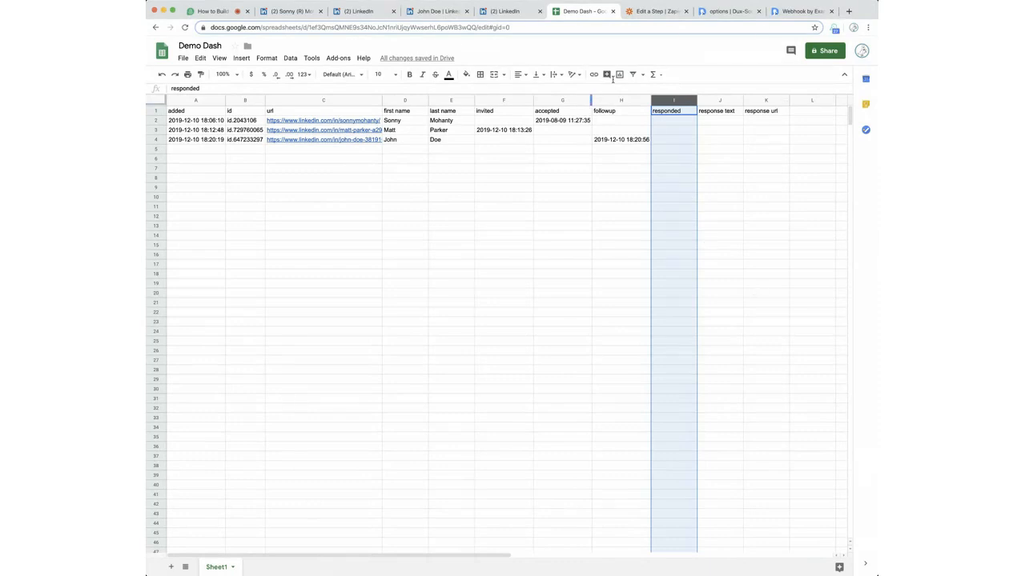
{"action": "left_click", "coordinate": [704, 13]}
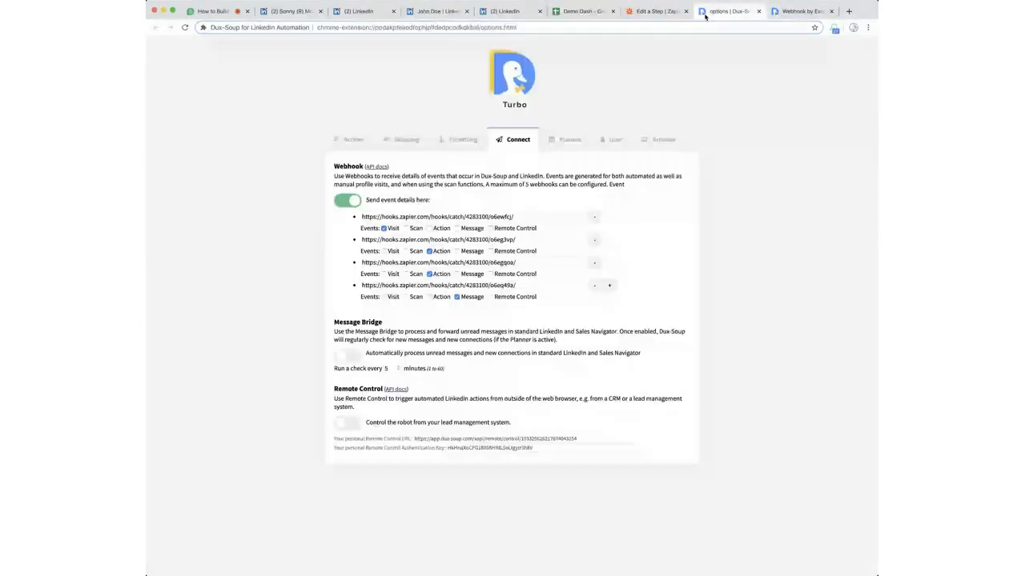
Switch back to Zapier, finish editing the Update Spreadsheet Row step and turn the Zap on.
{"action": "left_click", "coordinate": [644, 12]}
{"action": "left_click", "coordinate": [505, 458]}
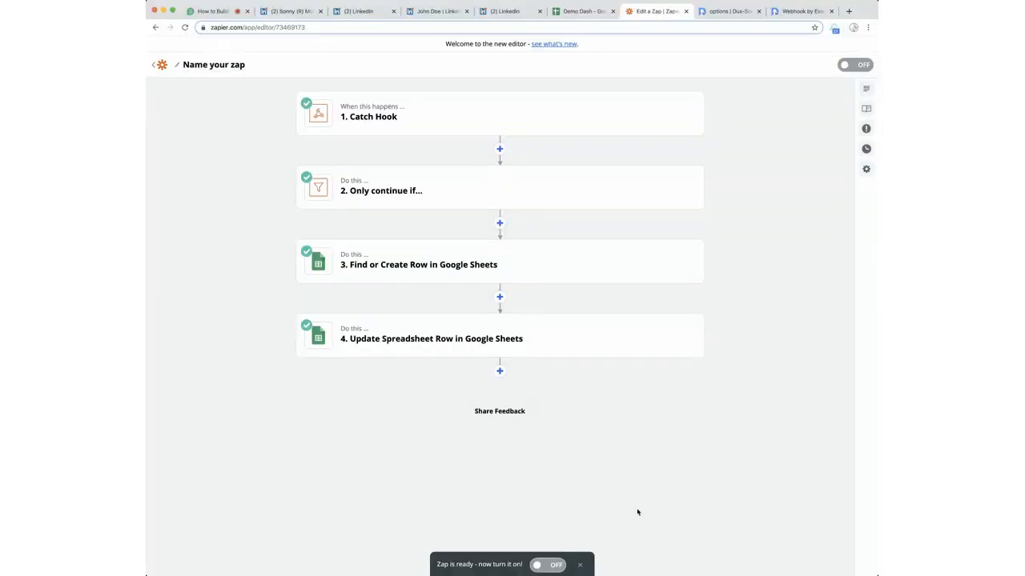
{"action": "left_click", "coordinate": [553, 564]}
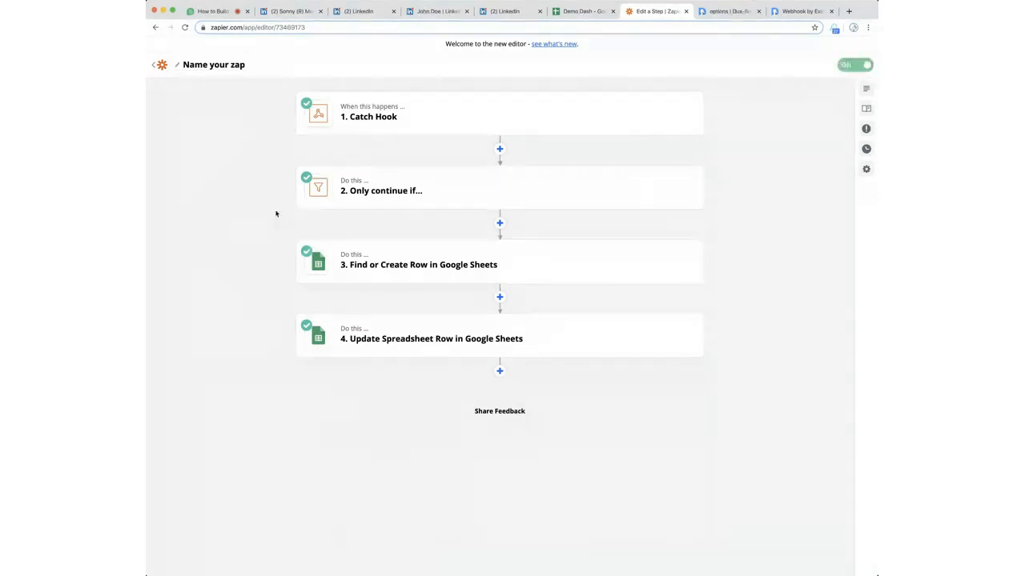
Name the Zap Record Acceptance.
{"action": "left_click", "coordinate": [214, 65]}
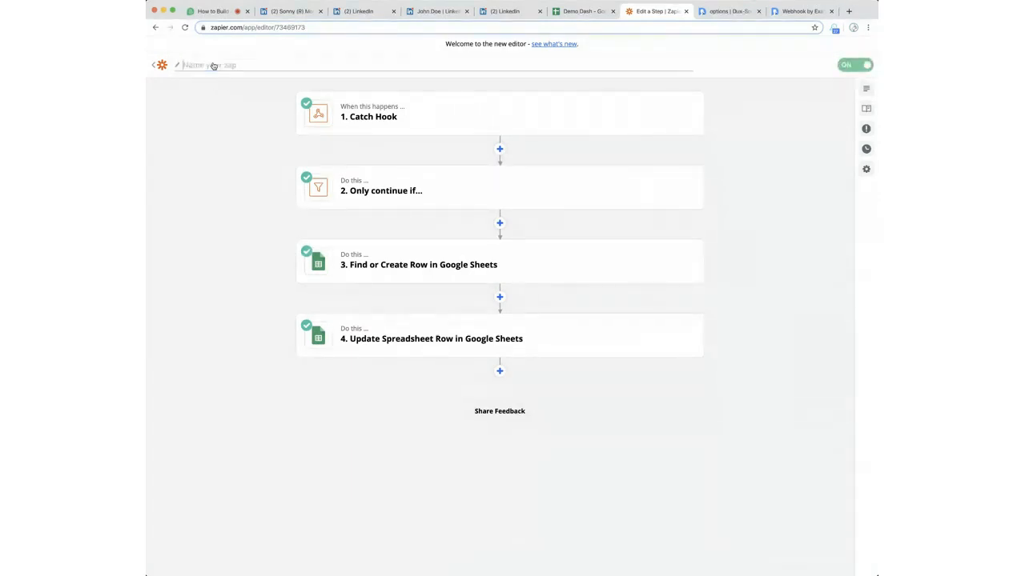
{"action": "type", "text": "Record Acce"}
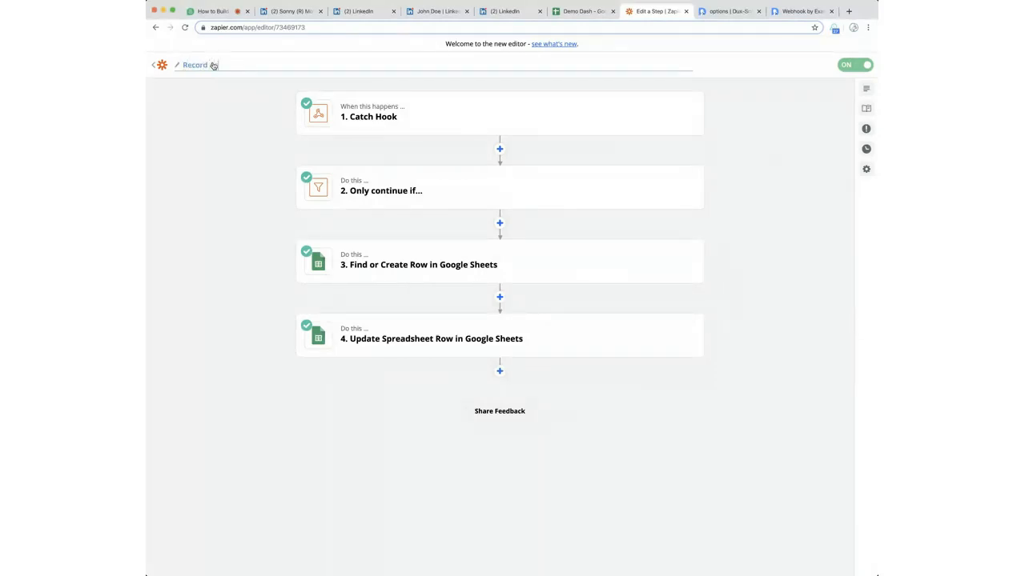
{"action": "type", "text": "ptance"}
{"action": "key", "text": "Return"}
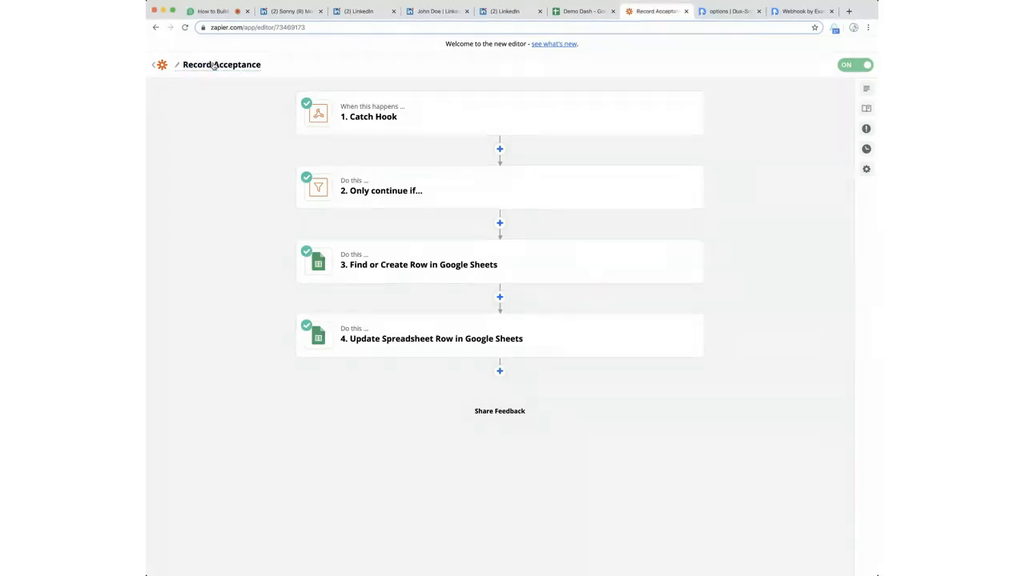
Return to the folder of Zaps, duplicate the Record Acceptance Zap and open the copy for editing.
{"action": "left_click", "coordinate": [158, 64]}
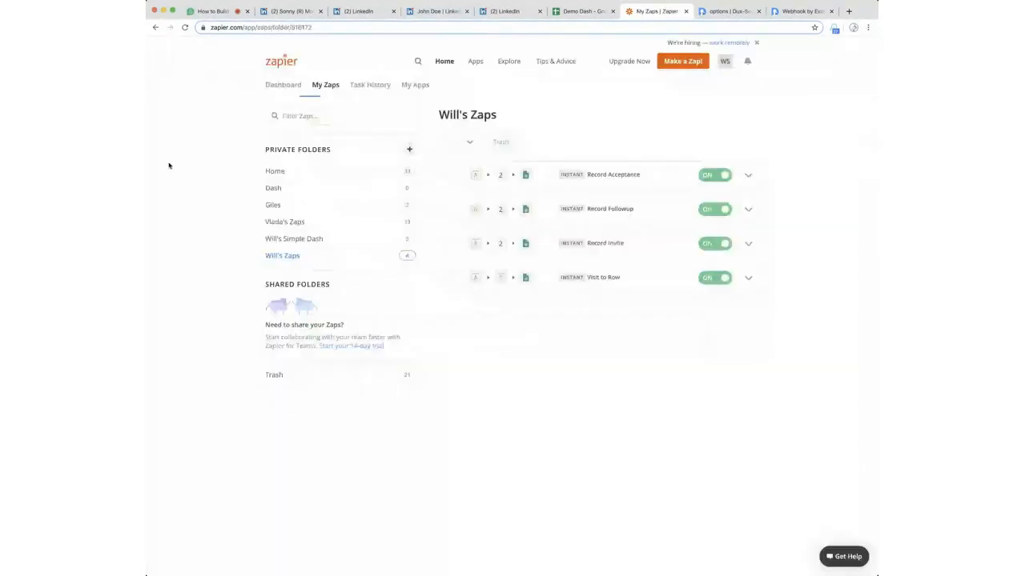
{"action": "left_click", "coordinate": [748, 179]}
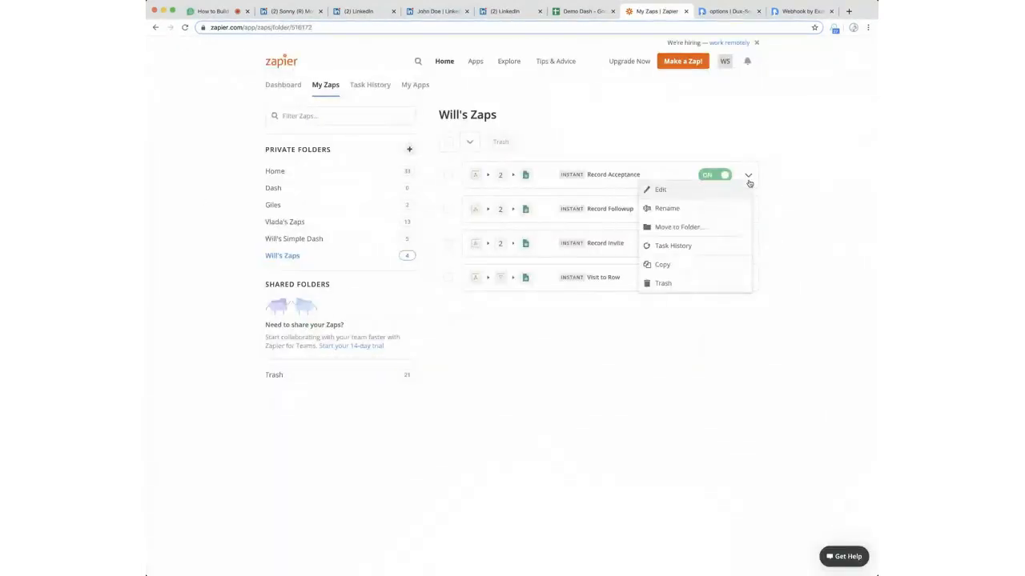
{"action": "left_click", "coordinate": [709, 267]}
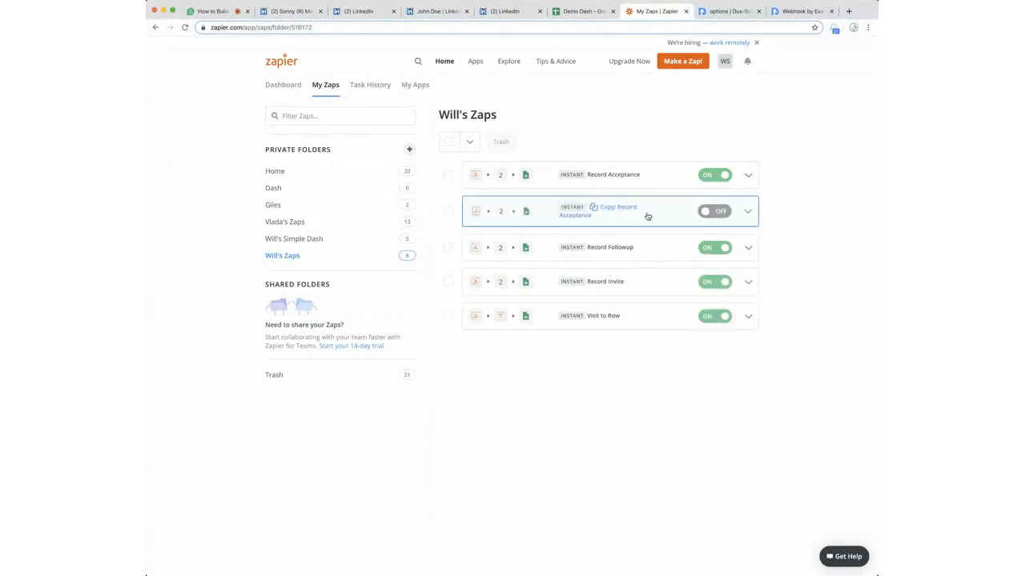
{"action": "left_click", "coordinate": [647, 214]}
Rename the copied Zap to Record Response.
{"action": "left_click", "coordinate": [255, 69]}
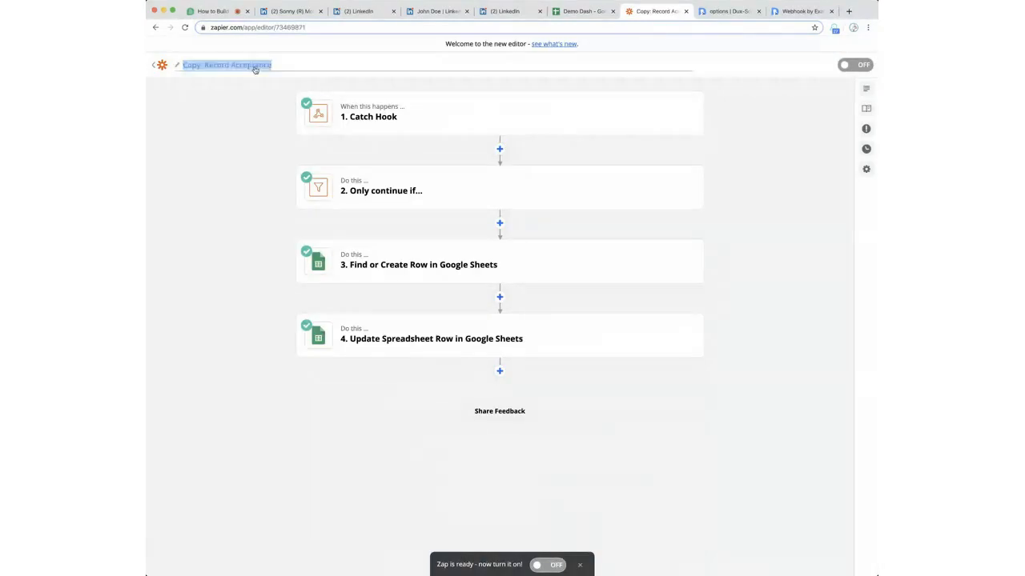
{"action": "key", "text": "BackSpace"}
{"action": "type", "text": "Record"}
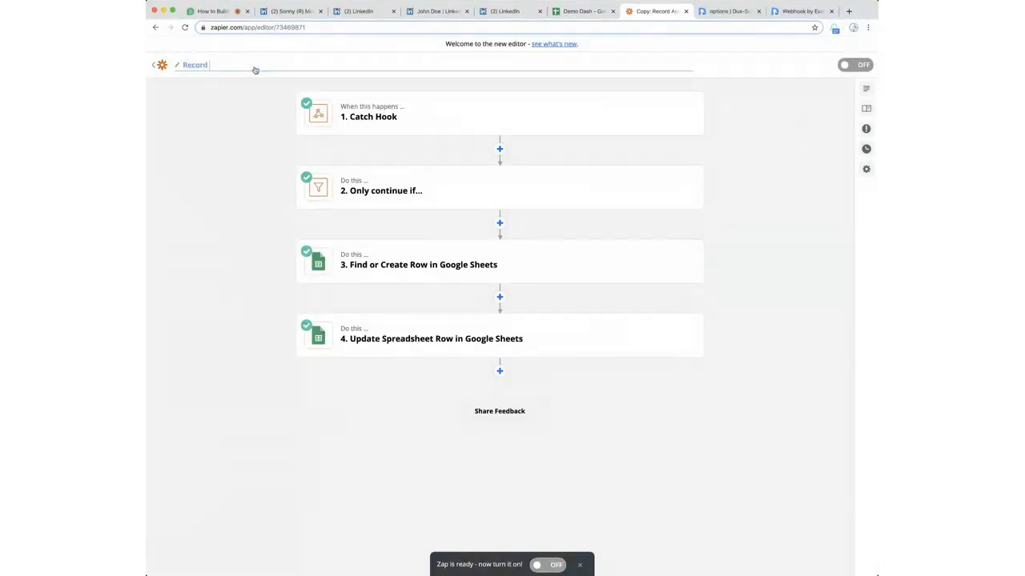
{"action": "type", "text": " Response"}
{"action": "key", "text": "Return"}
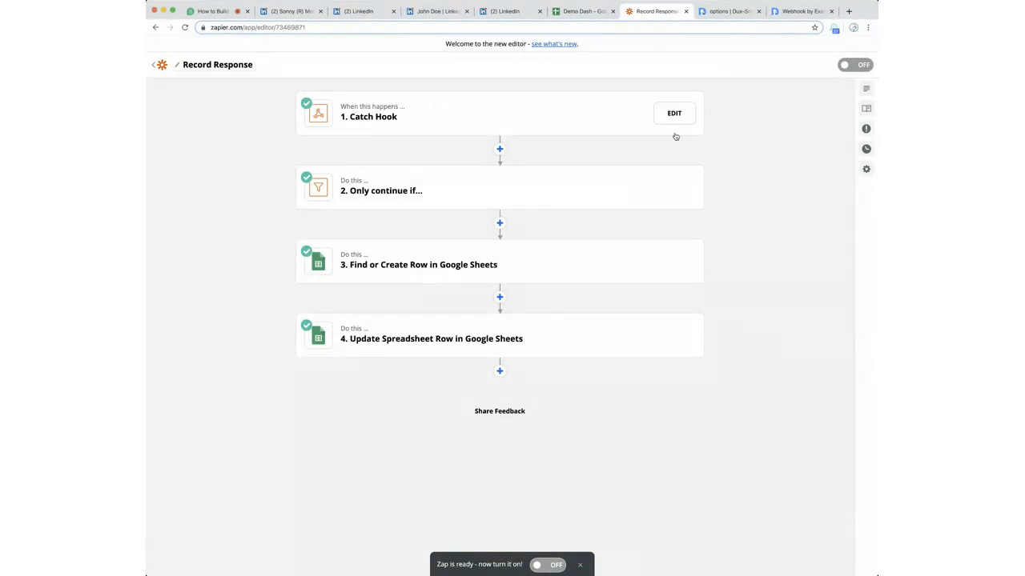
Copy the custom webhook URL from the Record Response Zap's Catch Hook trigger.
{"action": "left_click", "coordinate": [424, 118]}
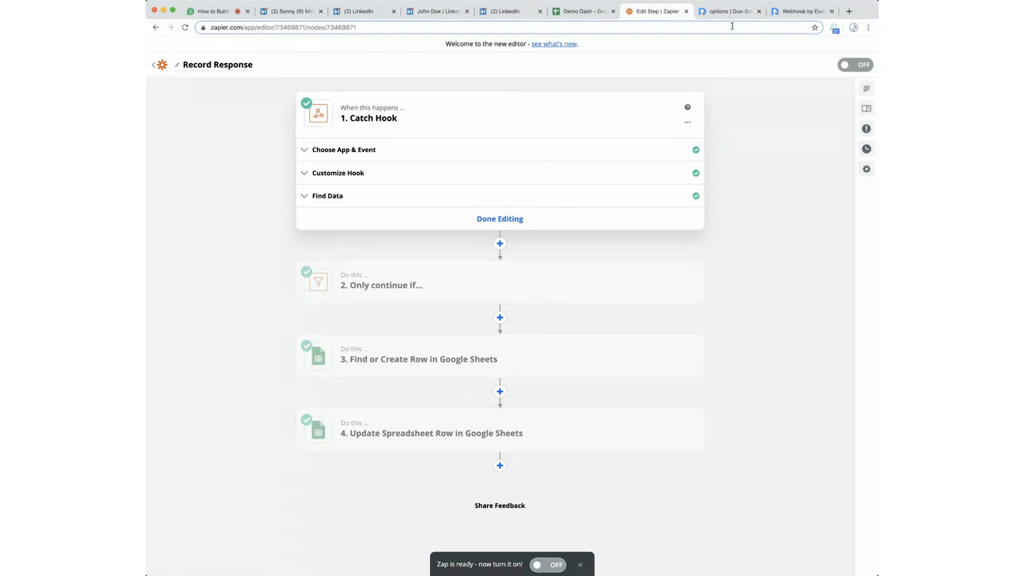
{"action": "left_click", "coordinate": [526, 169]}
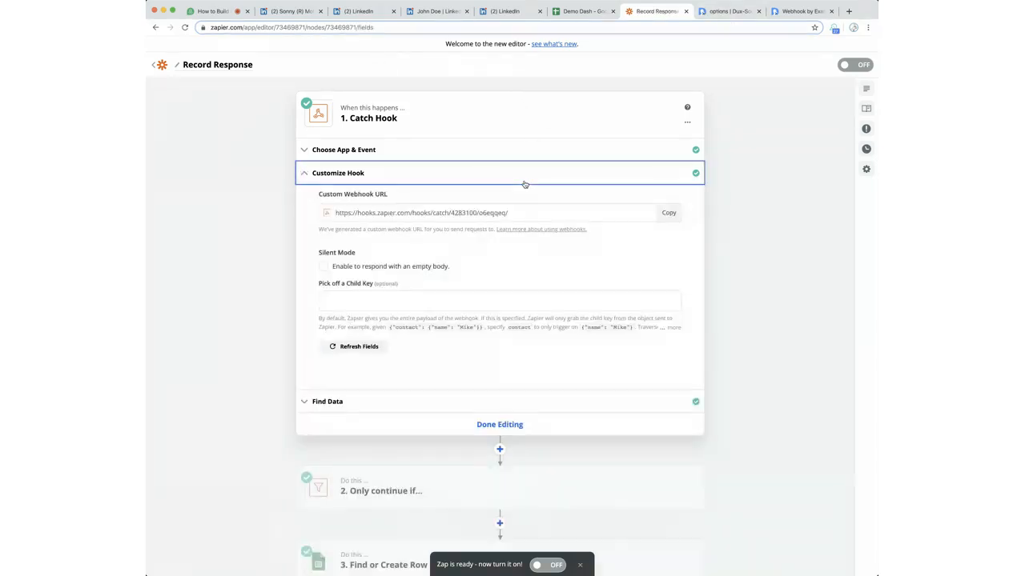
{"action": "left_click", "coordinate": [669, 218]}
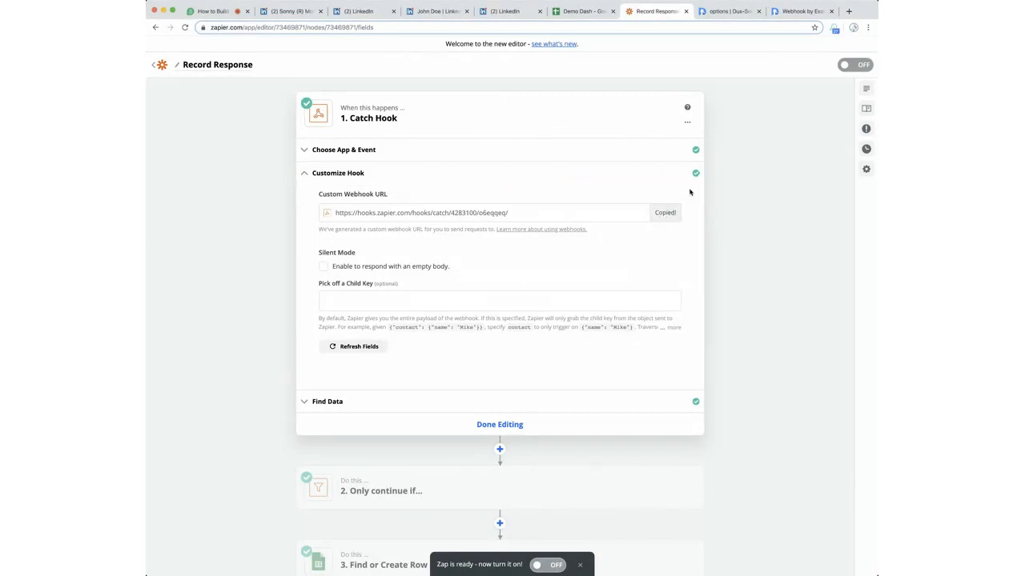
In the Dux-Soup options, add a fifth webhook with the copied Record Response URL and leave only its Message event enabled.
{"action": "left_click", "coordinate": [725, 11]}
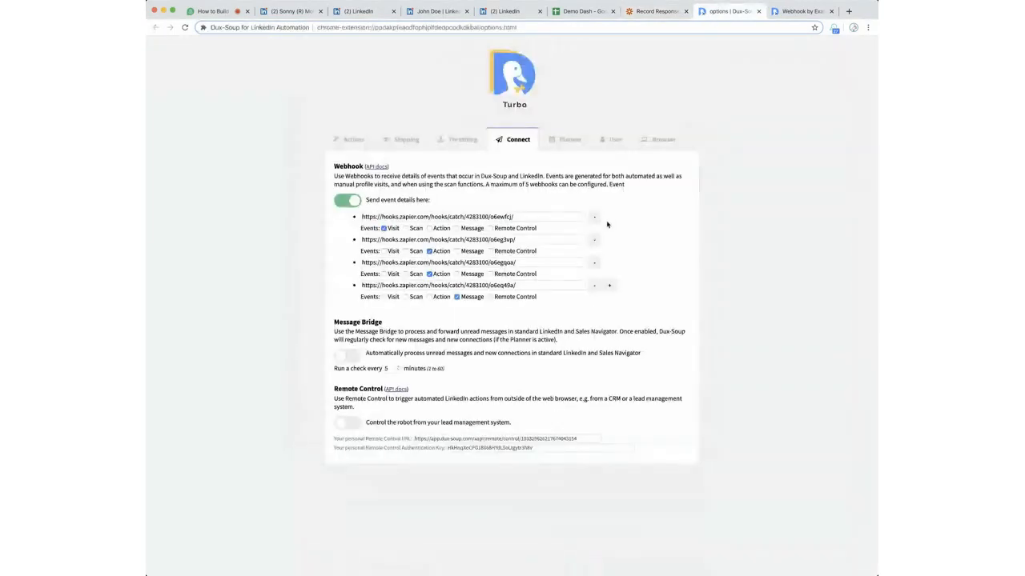
{"action": "left_click", "coordinate": [609, 285]}
{"action": "left_click", "coordinate": [491, 309]}
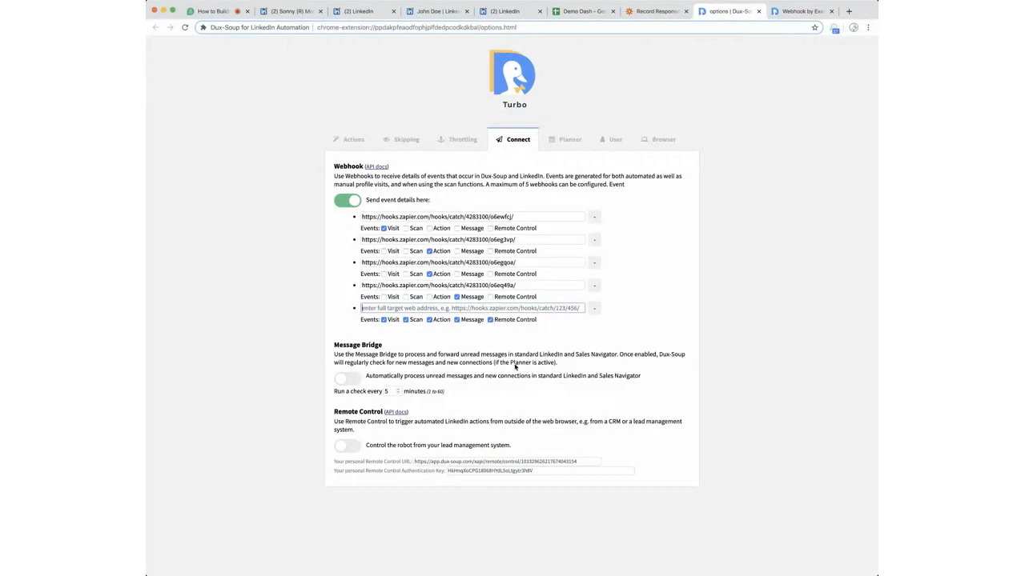
{"action": "key", "text": "super+v"}
{"action": "left_click", "coordinate": [385, 321]}
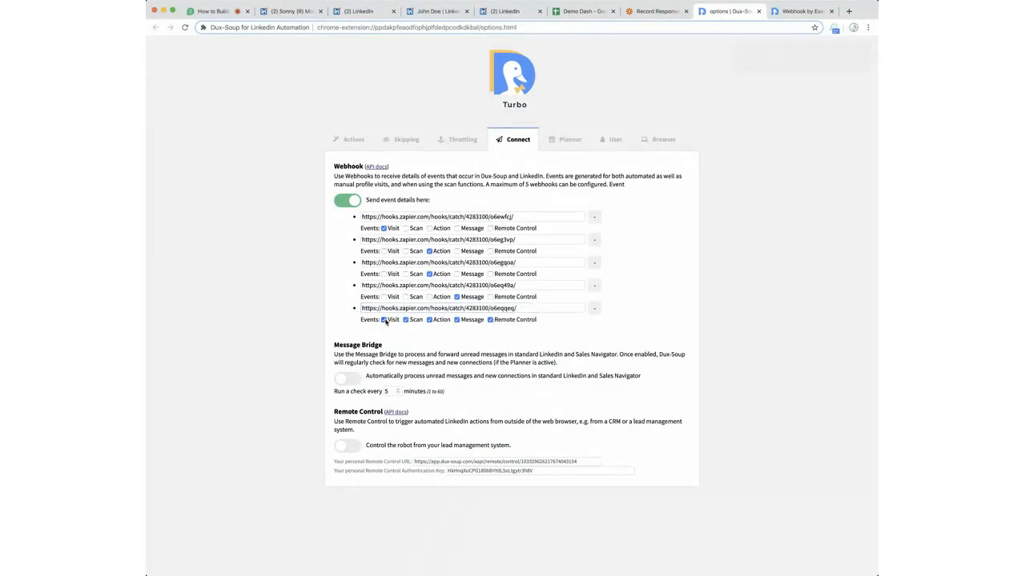
{"action": "left_click", "coordinate": [405, 320]}
{"action": "left_click", "coordinate": [430, 320]}
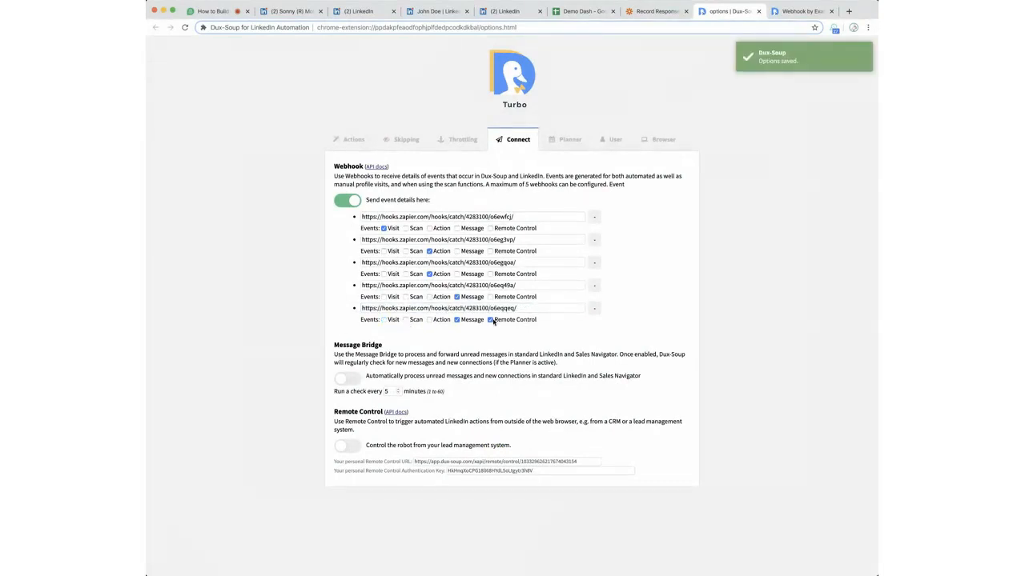
{"action": "left_click", "coordinate": [490, 320]}
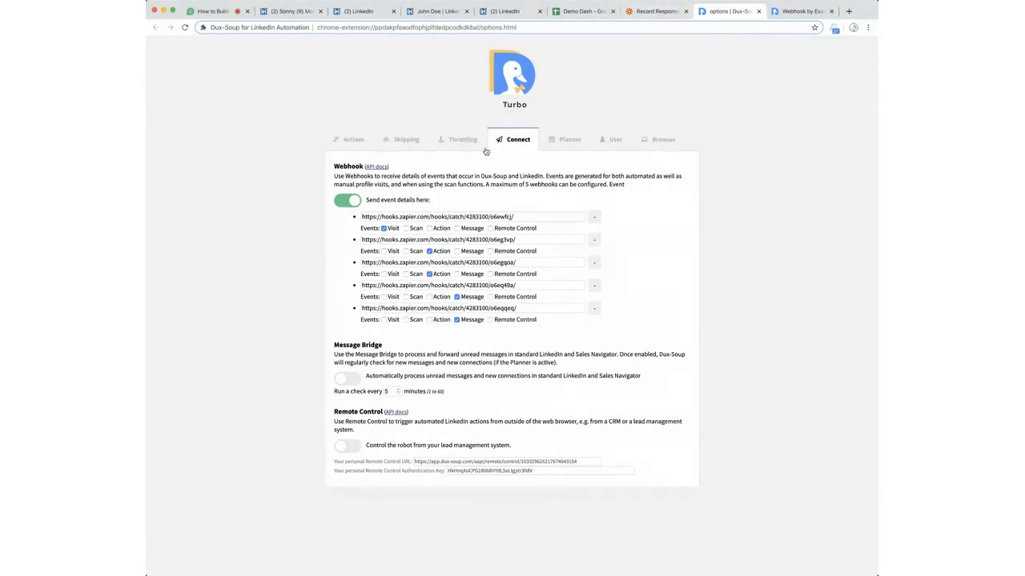
Enable Dux-Soup's Message Bridge to process an unread LinkedIn message, close the messaging page it opens, and switch the bridge off again.
{"action": "left_click", "coordinate": [654, 12]}
{"action": "key", "text": "ctrl+Tab"}
{"action": "left_click", "coordinate": [349, 380]}
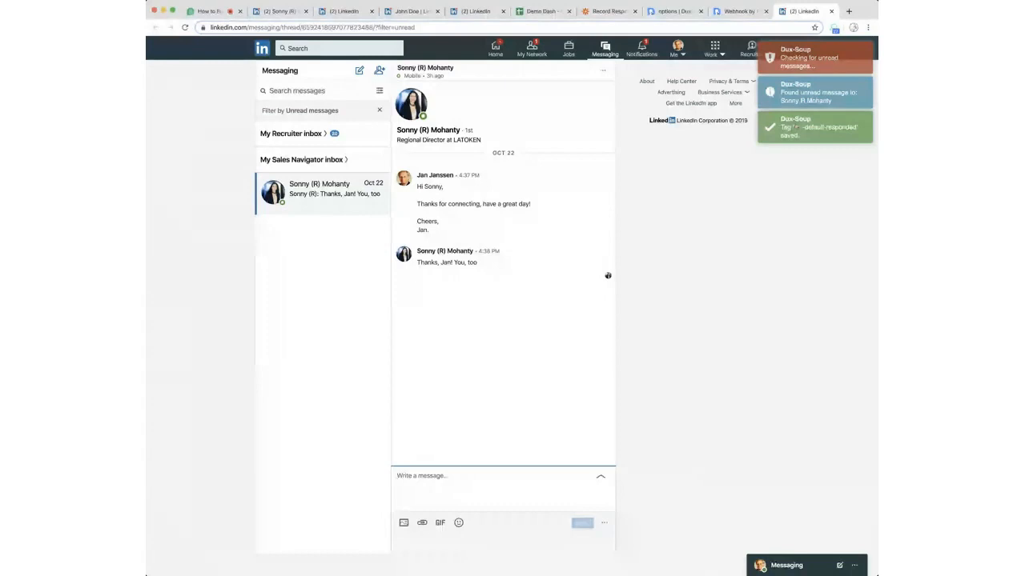
{"action": "key", "text": "super+w"}
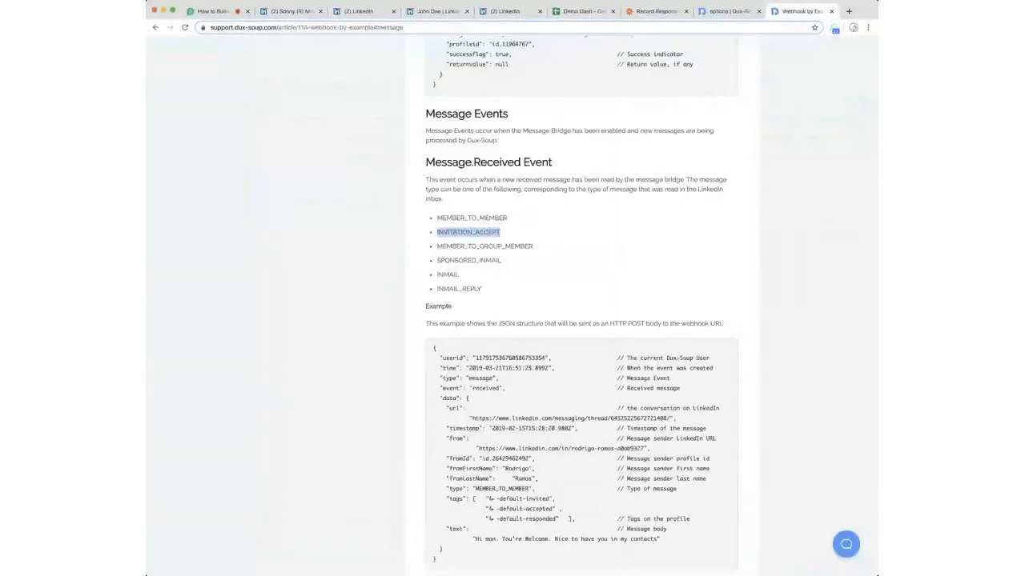
{"action": "left_click", "coordinate": [725, 11]}
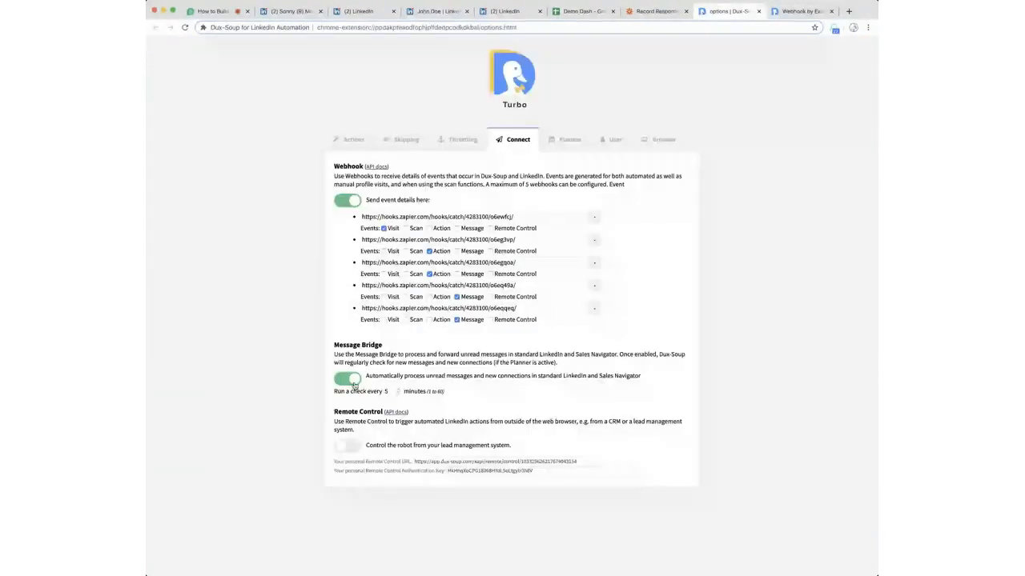
{"action": "left_click", "coordinate": [353, 383]}
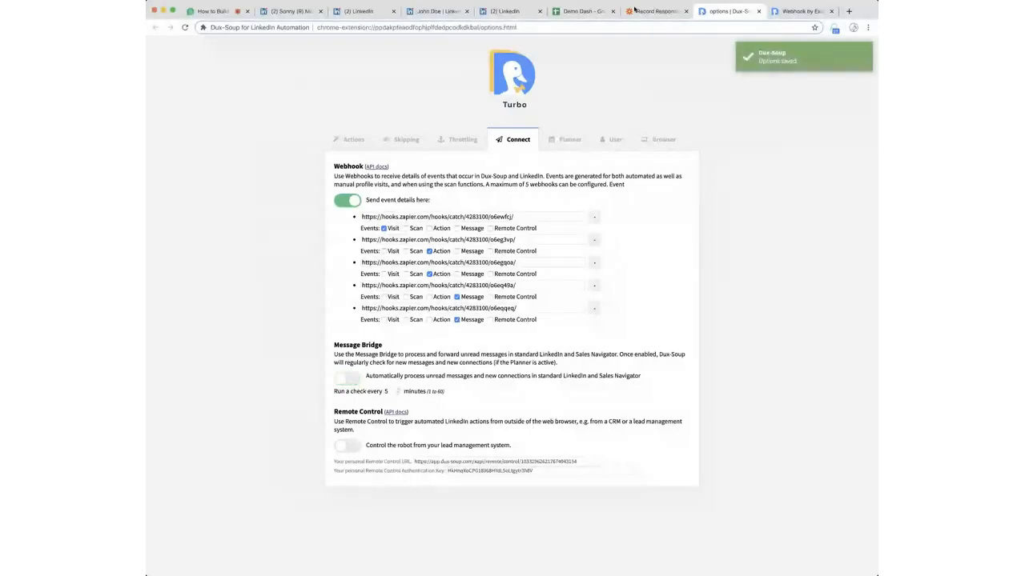
Back in the Record Response Zap, stop the running sample search, get more samples and select the newly pulled Hook A.
{"action": "left_click", "coordinate": [635, 10]}
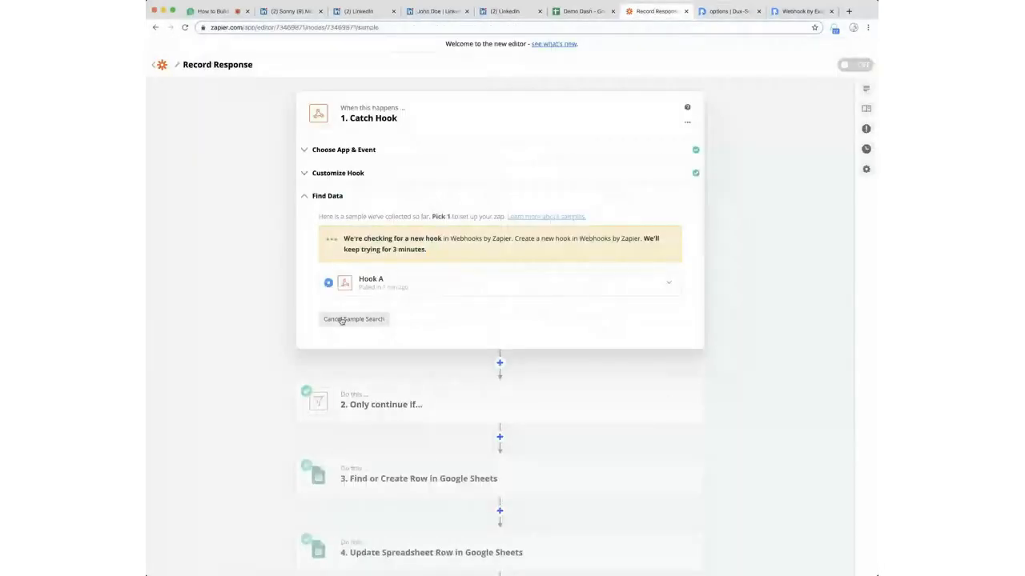
{"action": "left_click", "coordinate": [560, 281]}
{"action": "scroll", "coordinate": [590, 364], "scroll_direction": "down", "scroll_amount": 5}
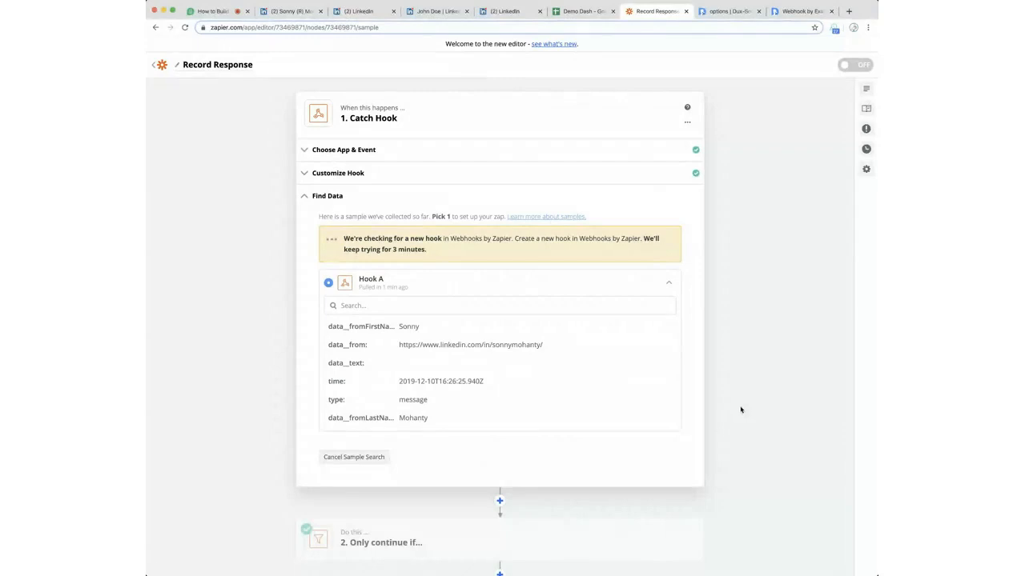
{"action": "left_click", "coordinate": [349, 461]}
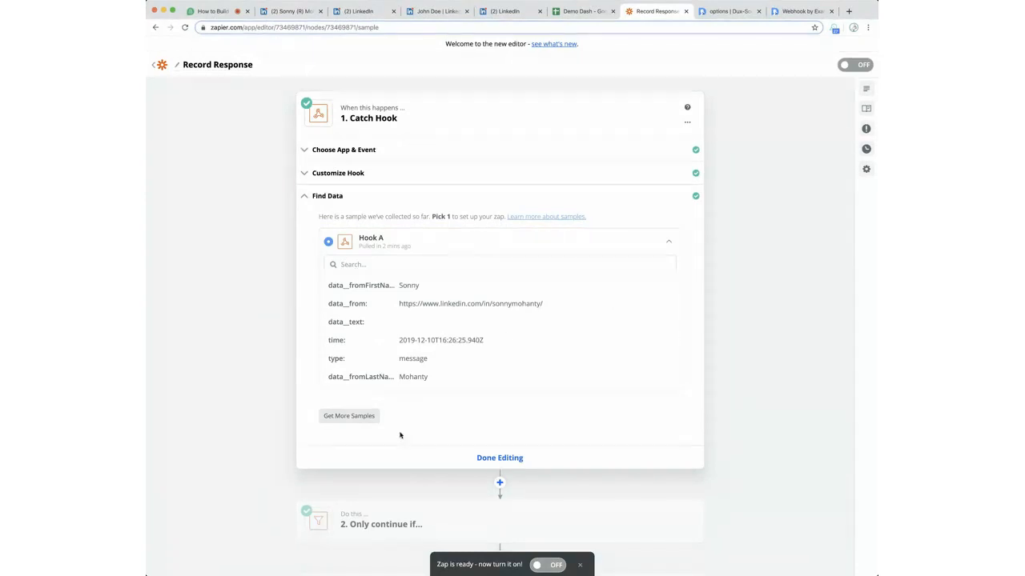
{"action": "left_click", "coordinate": [369, 414]}
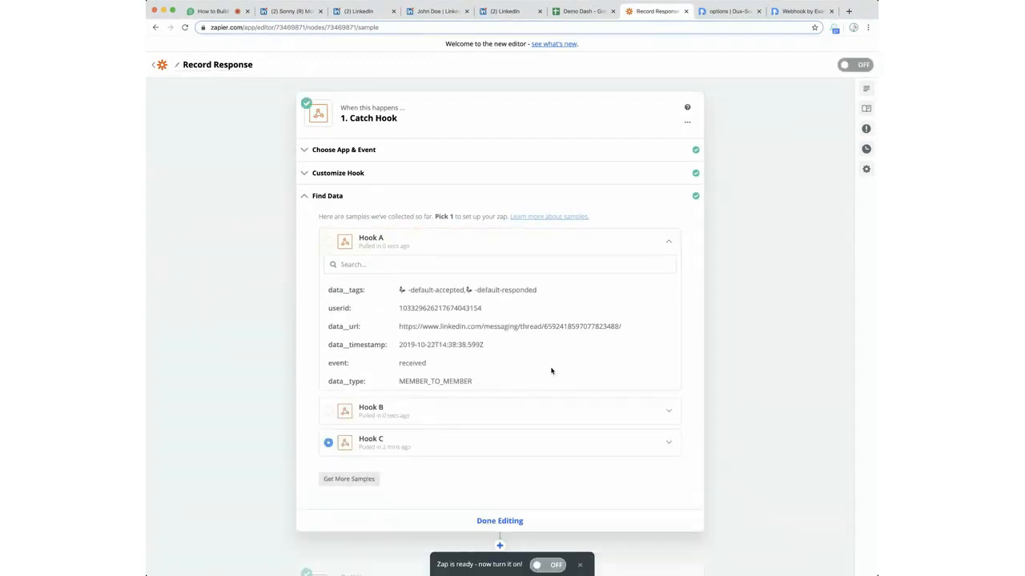
{"action": "left_click", "coordinate": [369, 243]}
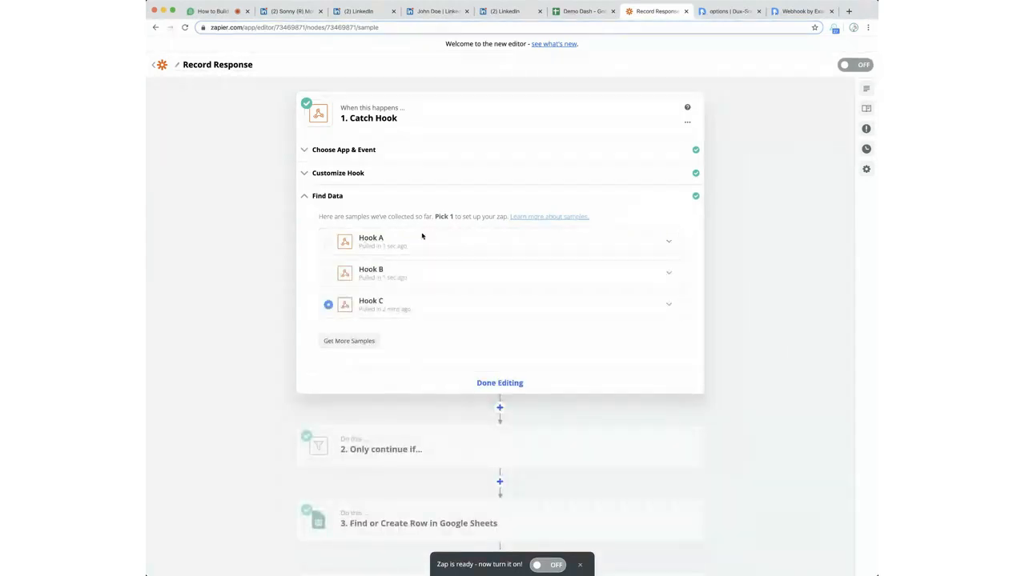
{"action": "left_click", "coordinate": [328, 242]}
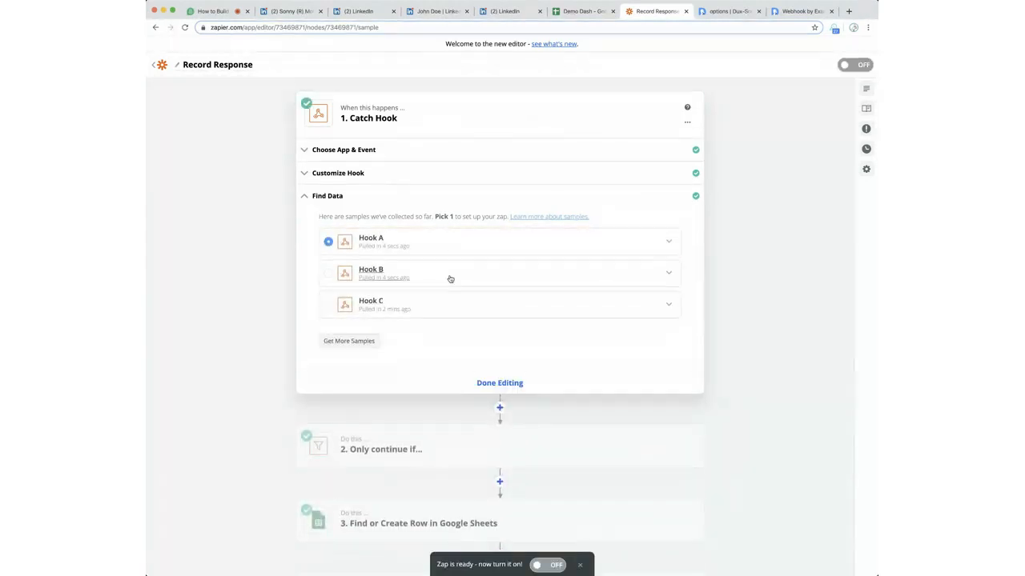
Examine Hook A's fields, compare its data type with the Message.Received types in the Dux-Soup webhook documentation, and finish editing the trigger.
{"action": "left_click", "coordinate": [473, 244]}
{"action": "scroll", "coordinate": [442, 323], "scroll_direction": "down", "scroll_amount": 5}
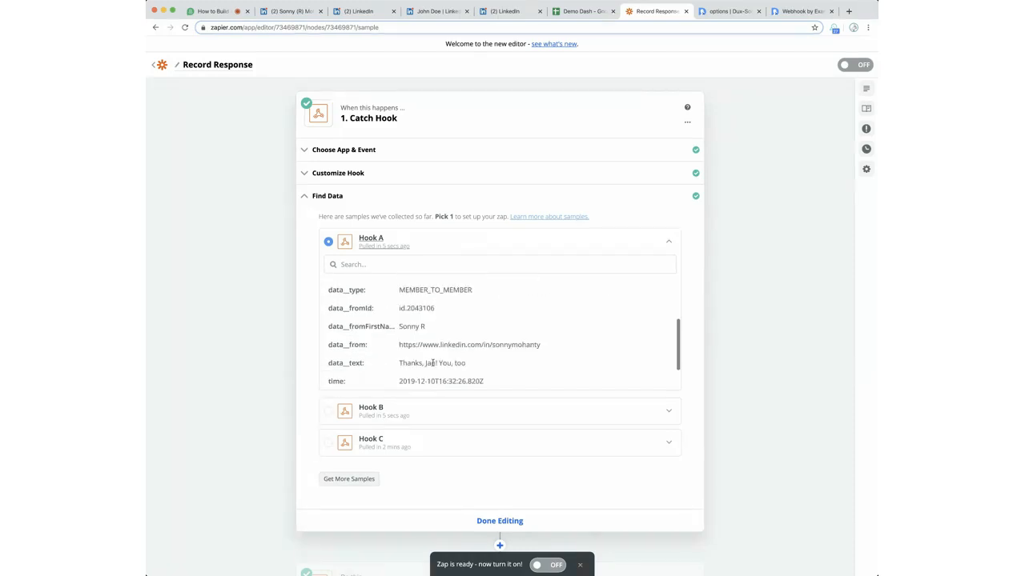
{"action": "scroll", "coordinate": [415, 344], "scroll_direction": "down", "scroll_amount": 2}
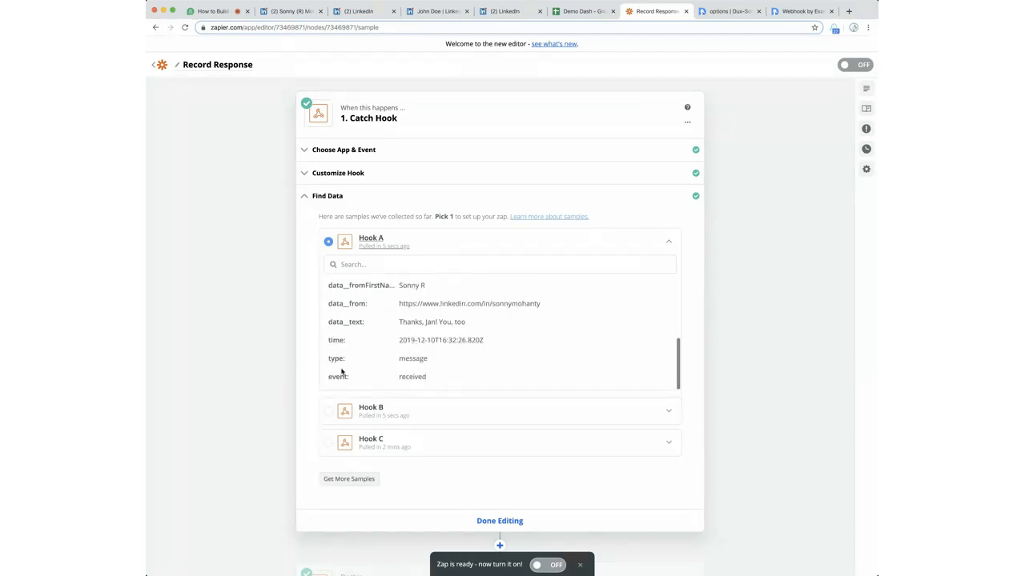
{"action": "scroll", "coordinate": [449, 328], "scroll_direction": "up", "scroll_amount": 6}
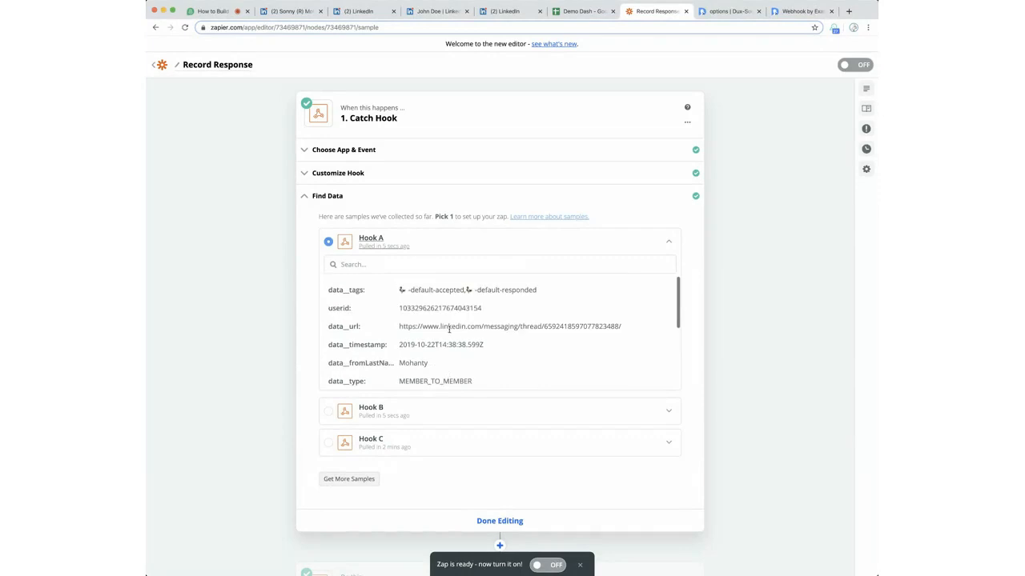
{"action": "double_click", "coordinate": [417, 381]}
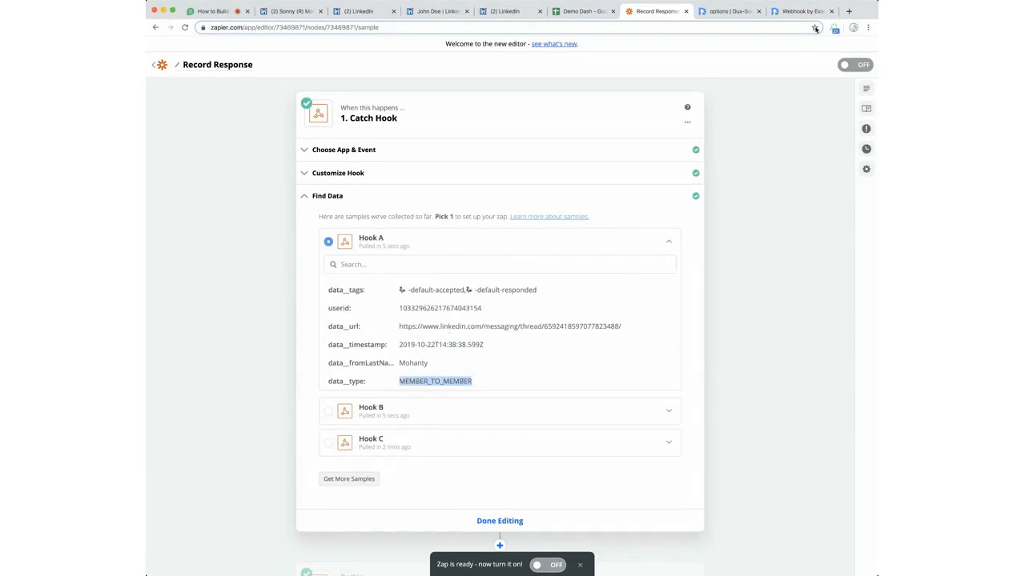
{"action": "left_click", "coordinate": [802, 11]}
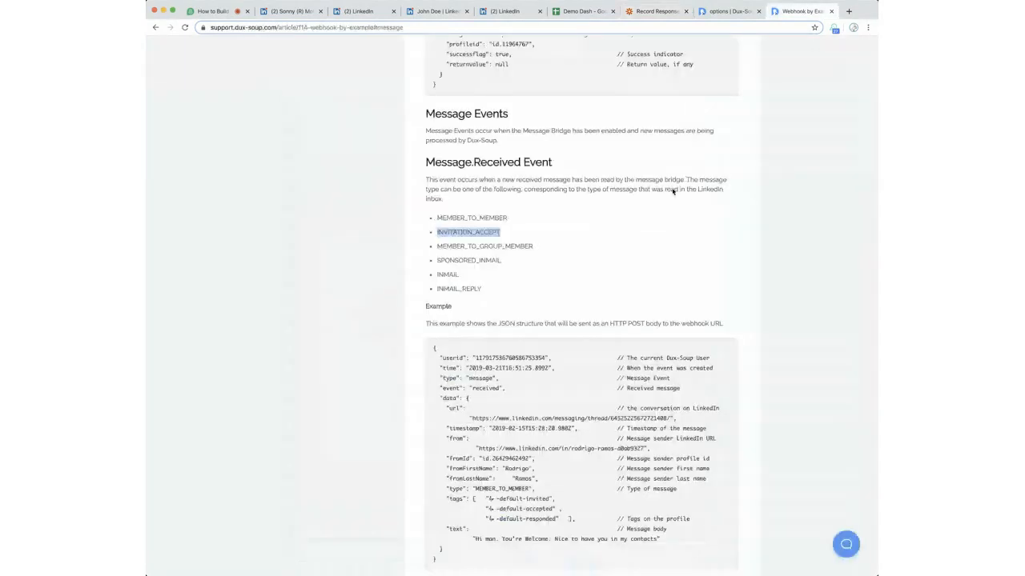
{"action": "double_click", "coordinate": [457, 217]}
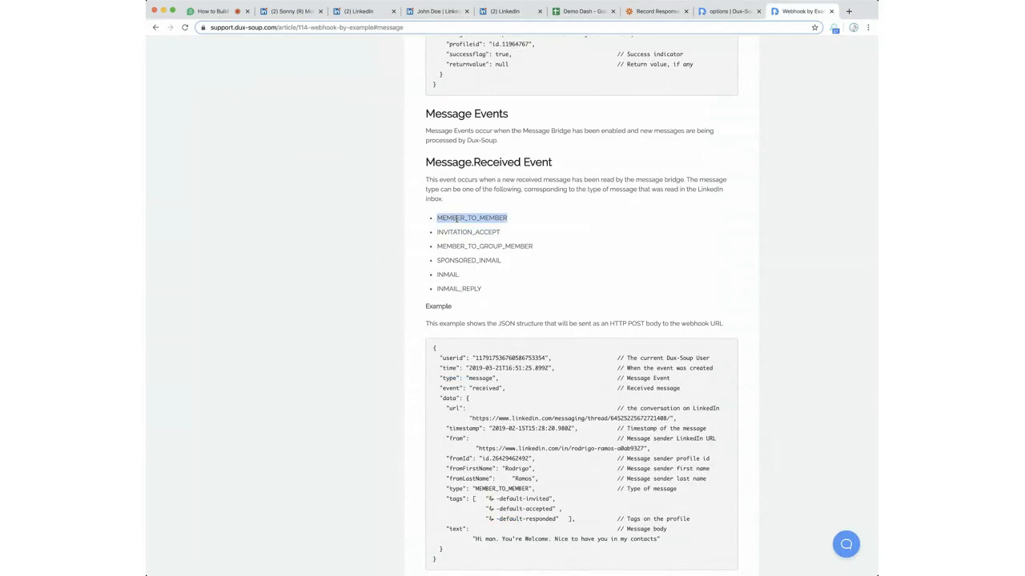
{"action": "left_click", "coordinate": [645, 13]}
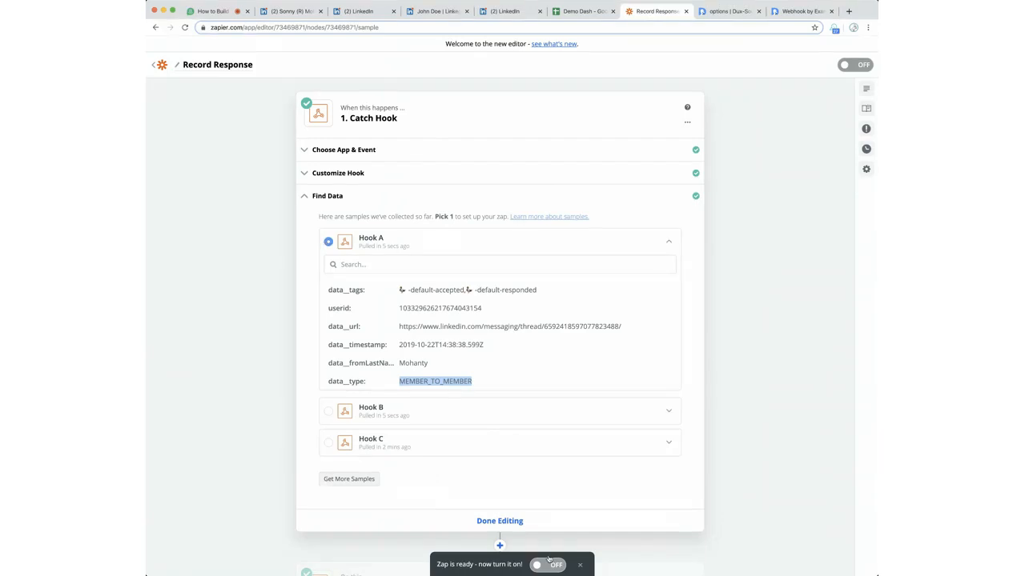
{"action": "left_click", "coordinate": [503, 522]}
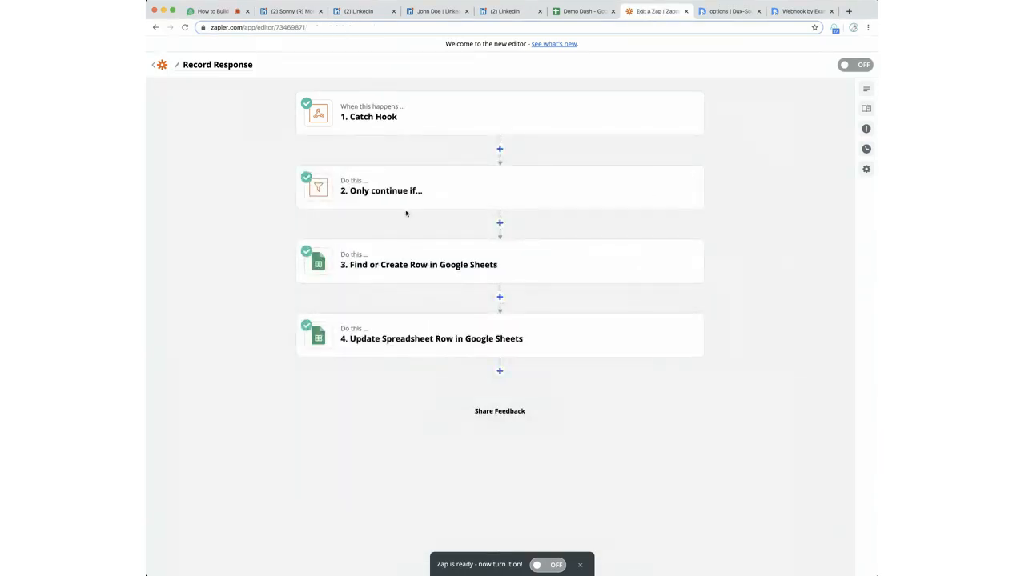
Set the Only continue if filter to require Data Type to exactly match MEMBER_TO_MEMBER, test it and finish editing.
{"action": "left_click", "coordinate": [433, 188]}
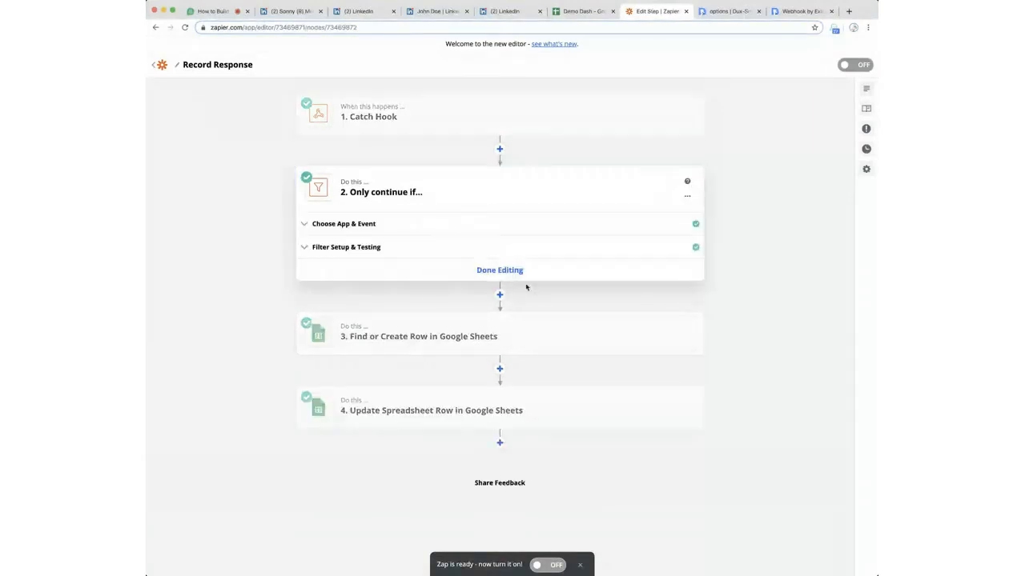
{"action": "left_click", "coordinate": [394, 244]}
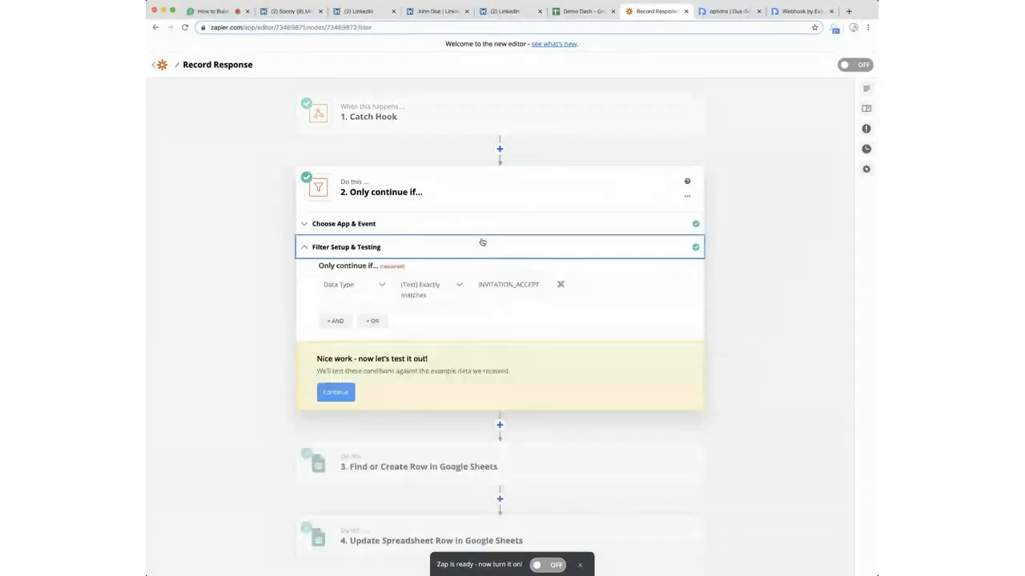
{"action": "double_click", "coordinate": [507, 283]}
{"action": "type", "text": "MEMBE"}
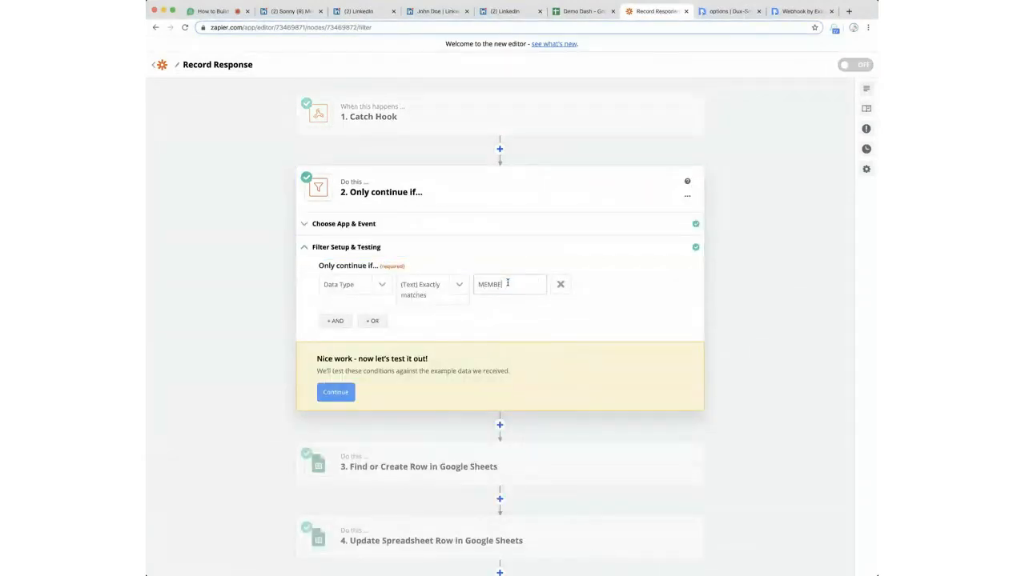
{"action": "type", "text": "R_TO_MEMBER"}
{"action": "left_click", "coordinate": [335, 392]}
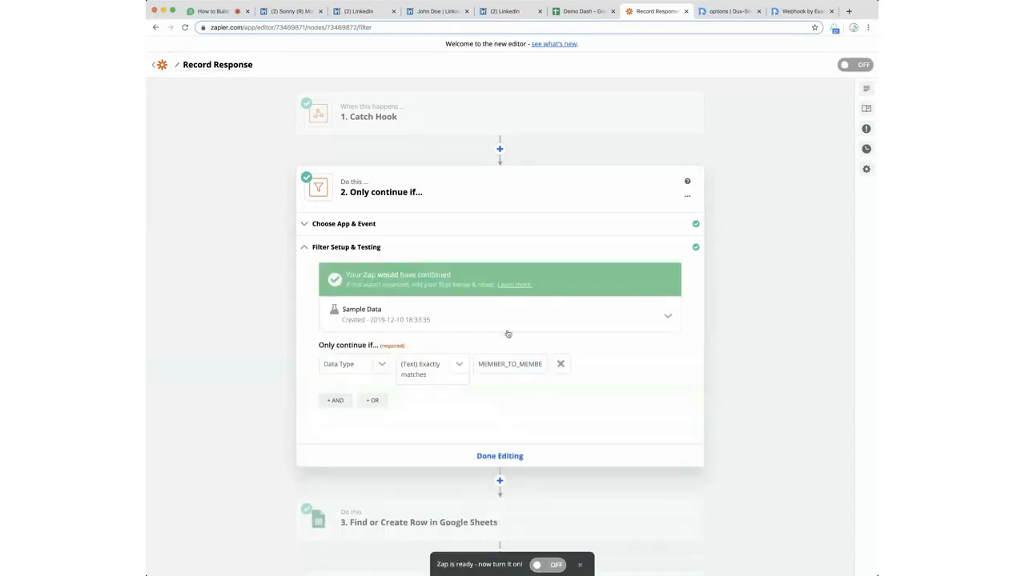
{"action": "left_click", "coordinate": [498, 457]}
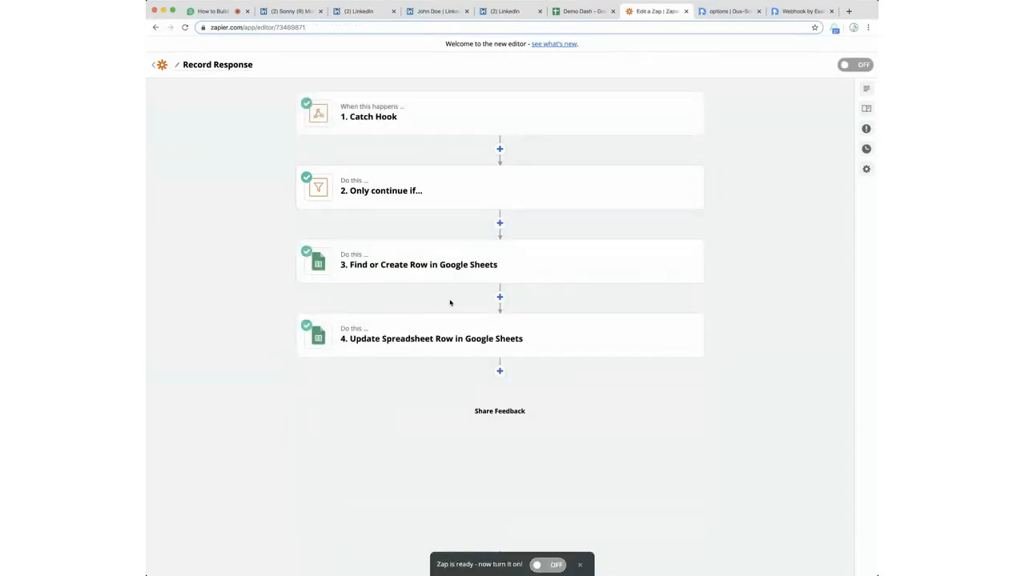
Review the Find or Create Row step's Demo Dash lookup settings, rerun its test with the new sample and finish editing.
{"action": "left_click", "coordinate": [440, 268]}
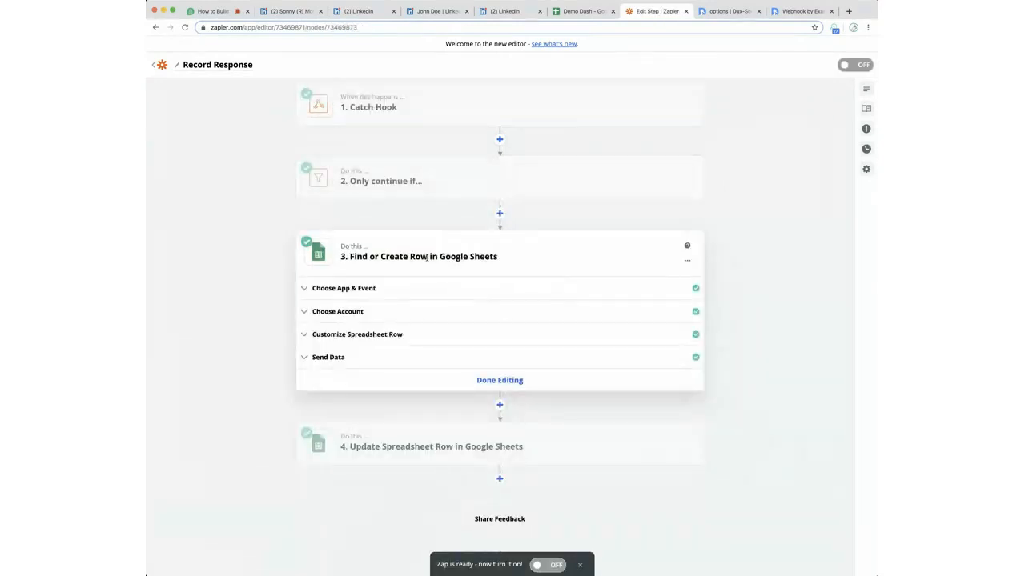
{"action": "left_click", "coordinate": [399, 335]}
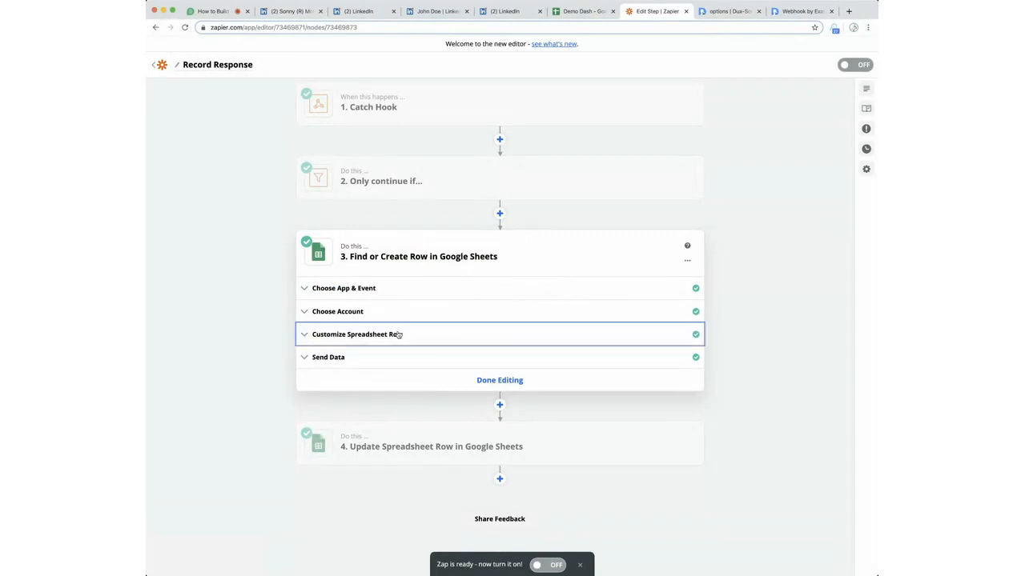
{"action": "scroll", "coordinate": [729, 404], "scroll_direction": "down", "scroll_amount": 10}
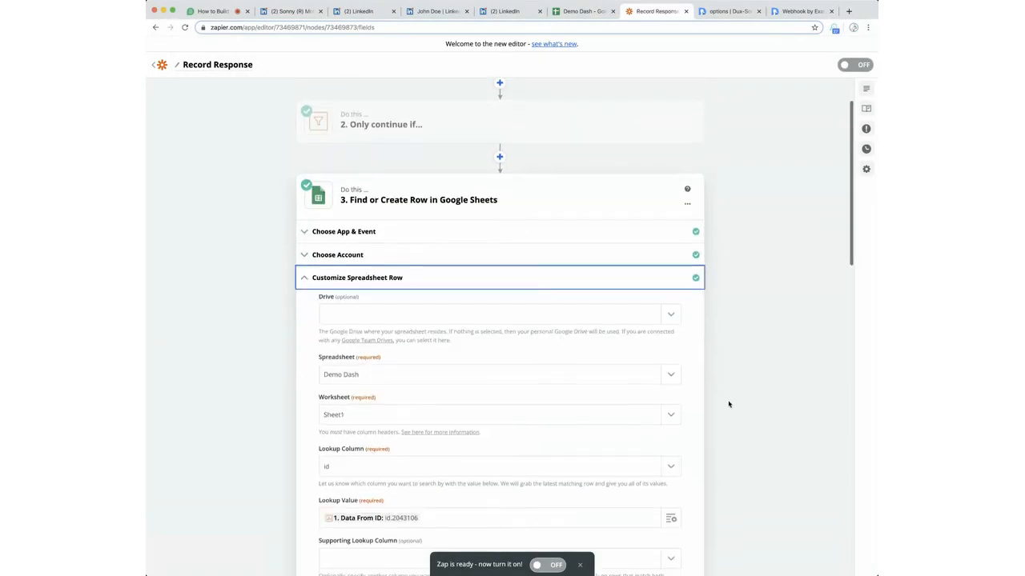
{"action": "scroll", "coordinate": [729, 404], "scroll_direction": "down", "scroll_amount": 10}
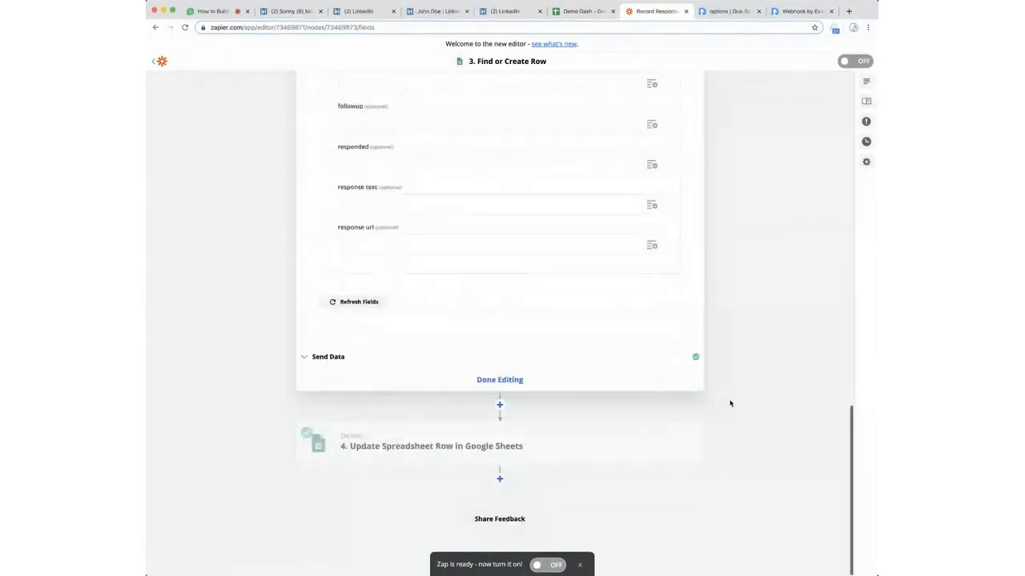
{"action": "left_click", "coordinate": [367, 366]}
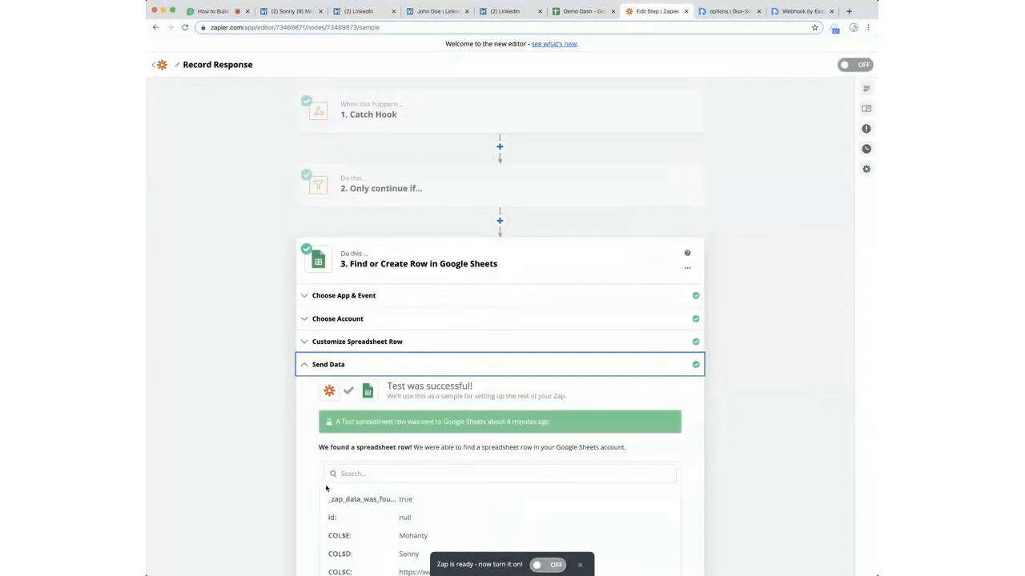
{"action": "scroll", "coordinate": [761, 429], "scroll_direction": "down", "scroll_amount": 5}
{"action": "left_click", "coordinate": [411, 343]}
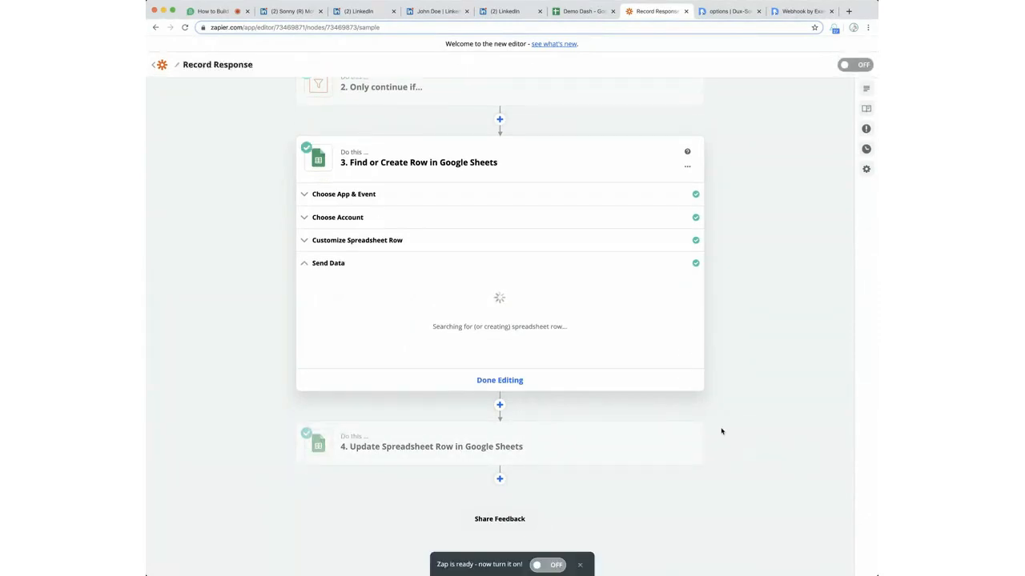
{"action": "left_click", "coordinate": [559, 389]}
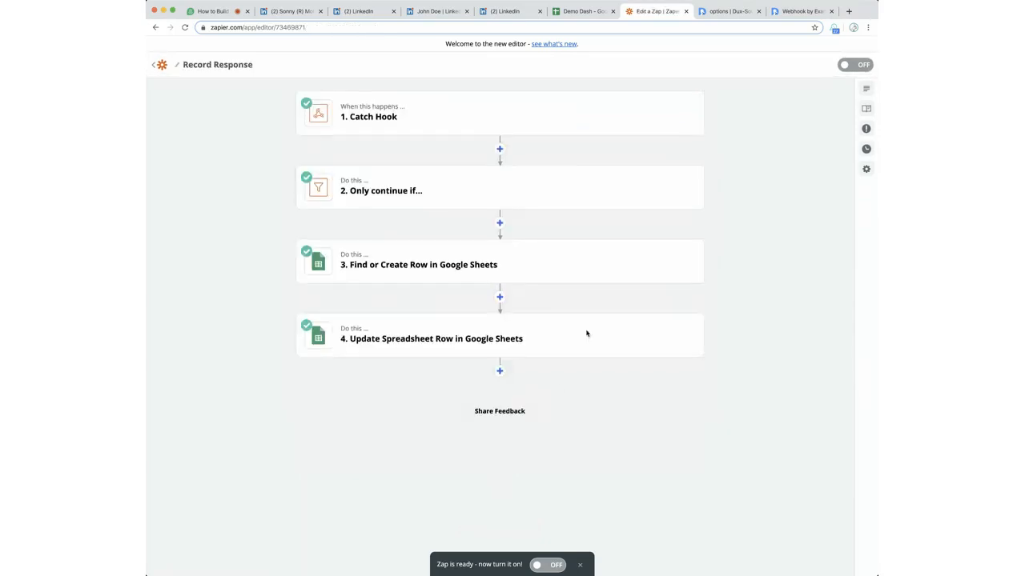
Open the Update Spreadsheet Row step's row customization and clear the accepted field.
{"action": "left_click", "coordinate": [572, 338]}
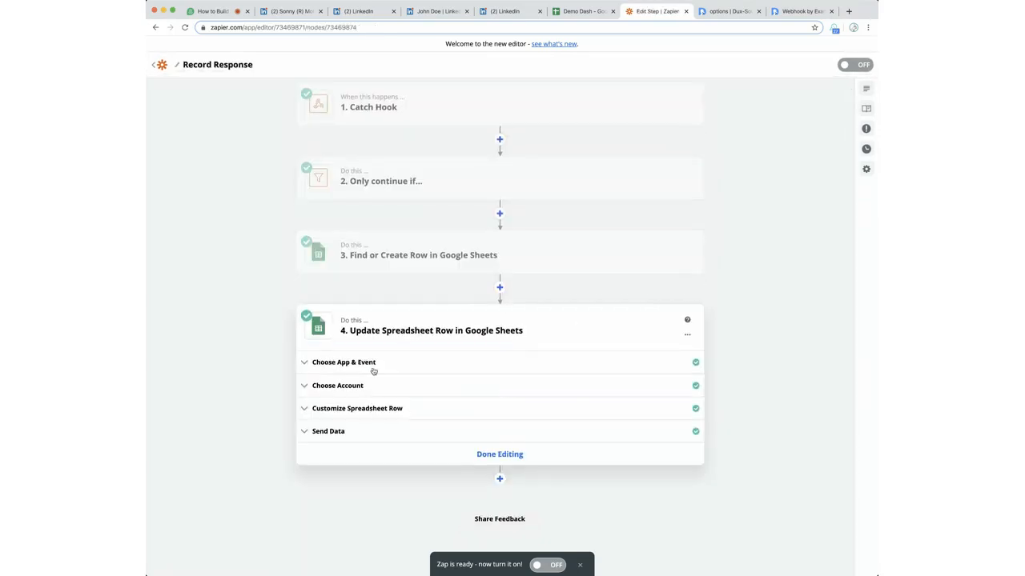
{"action": "left_click", "coordinate": [342, 412]}
{"action": "scroll", "coordinate": [549, 355], "scroll_direction": "down", "scroll_amount": 6}
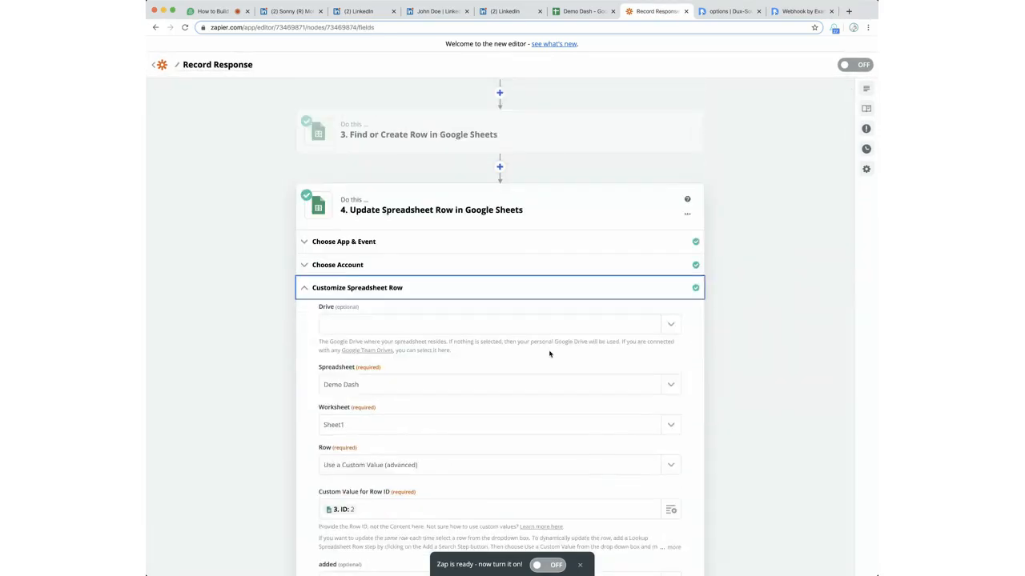
{"action": "scroll", "coordinate": [417, 410], "scroll_direction": "down", "scroll_amount": 2}
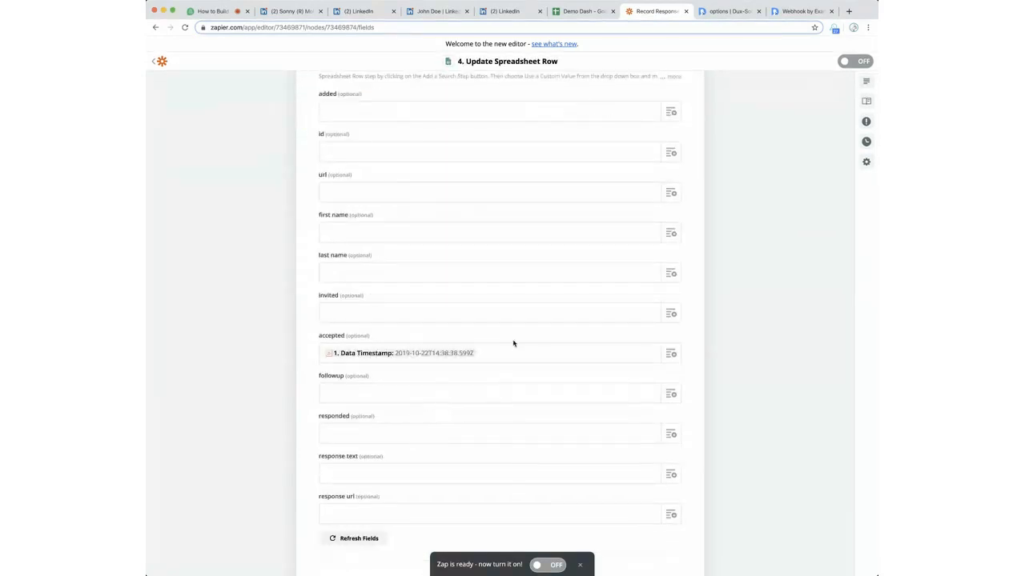
{"action": "key", "text": "BackSpace"}
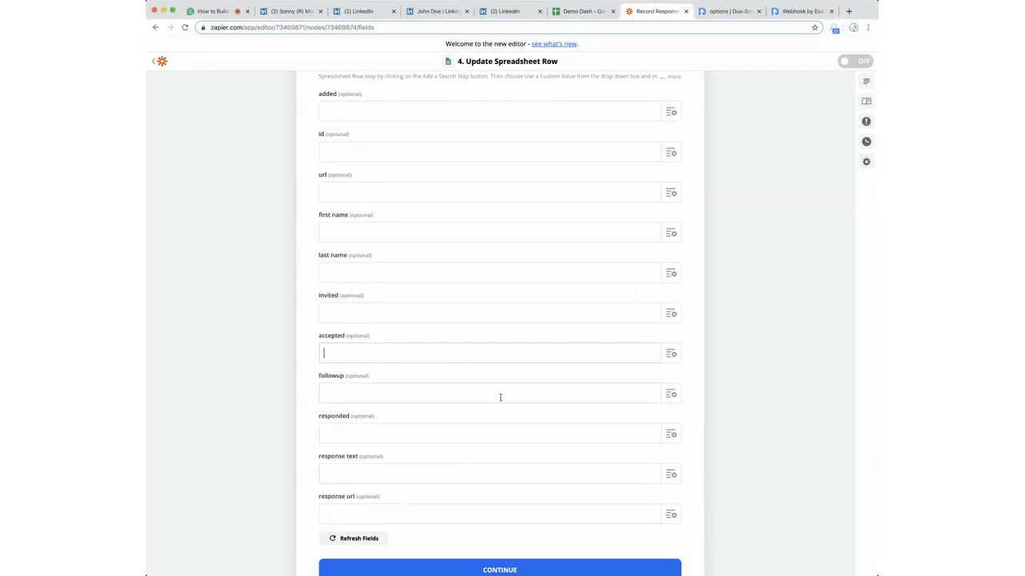
Map the responded column to Data Timestamp from the Catch Hook step.
{"action": "left_click", "coordinate": [670, 435]}
{"action": "left_click", "coordinate": [469, 474]}
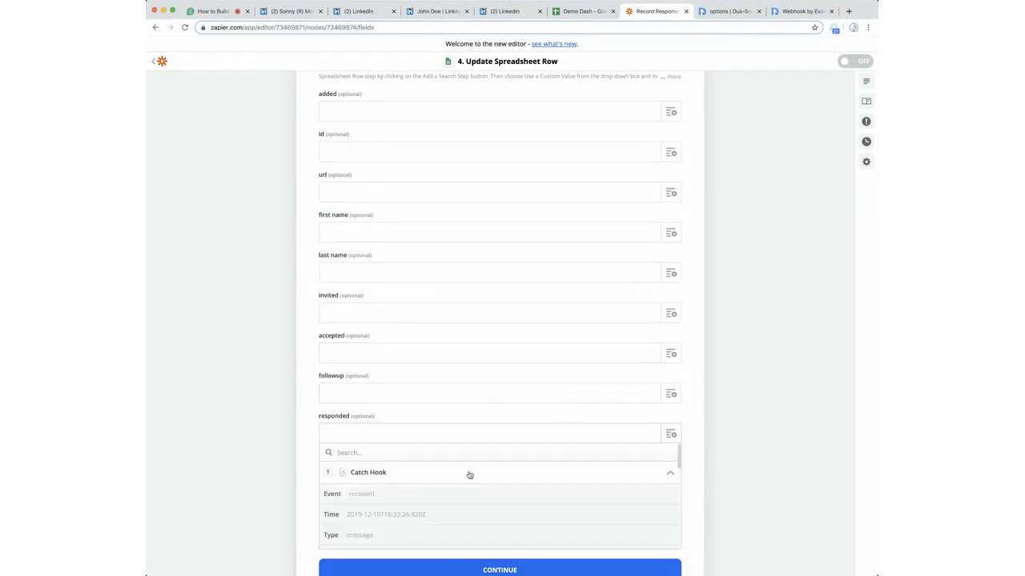
{"action": "scroll", "coordinate": [455, 519], "scroll_direction": "down", "scroll_amount": 3}
{"action": "scroll", "coordinate": [456, 519], "scroll_direction": "down", "scroll_amount": 5}
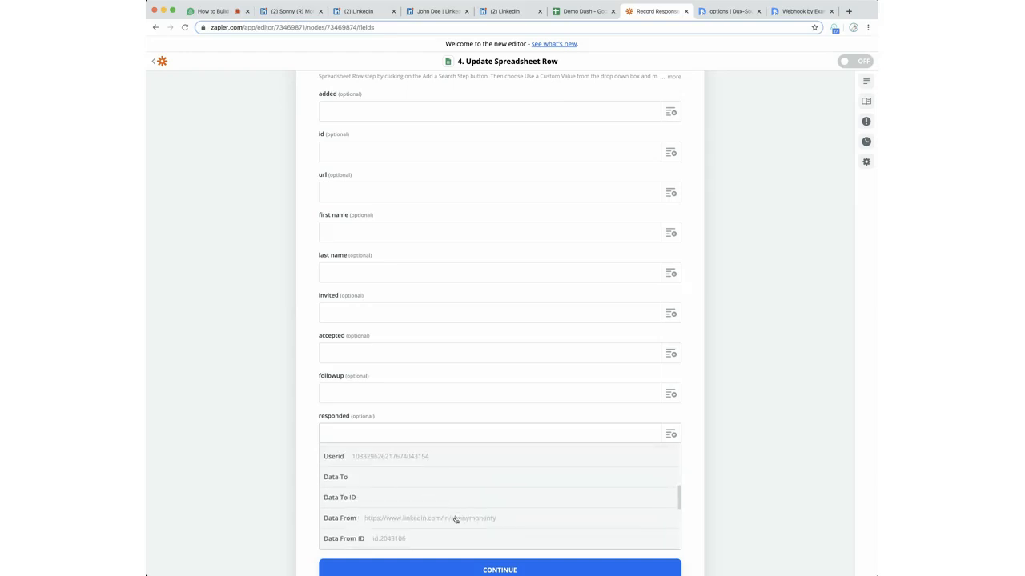
{"action": "scroll", "coordinate": [456, 519], "scroll_direction": "up", "scroll_amount": 2}
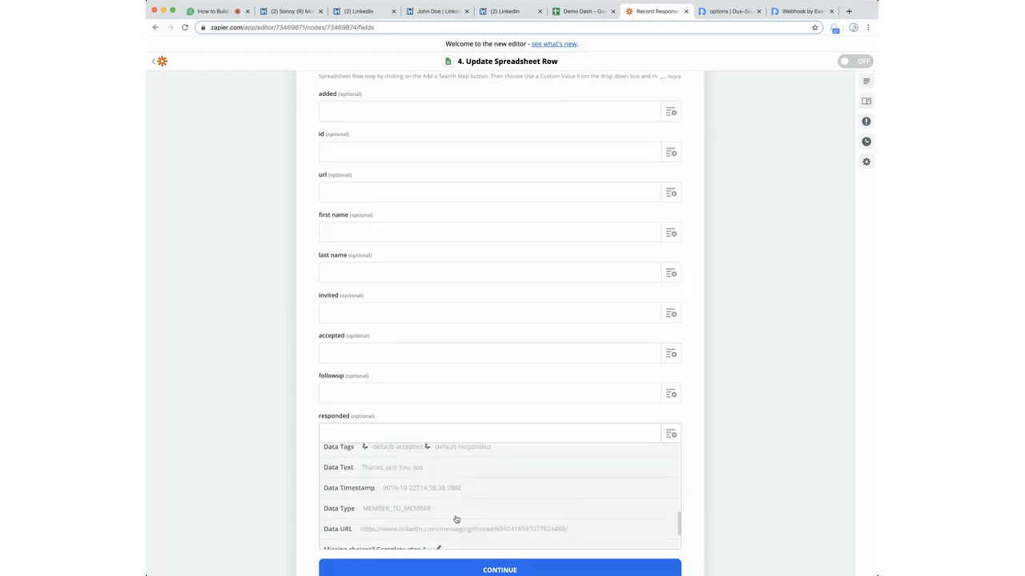
{"action": "left_click", "coordinate": [412, 494]}
Map the response text column to Data Text from the Catch Hook step.
{"action": "left_click", "coordinate": [670, 474]}
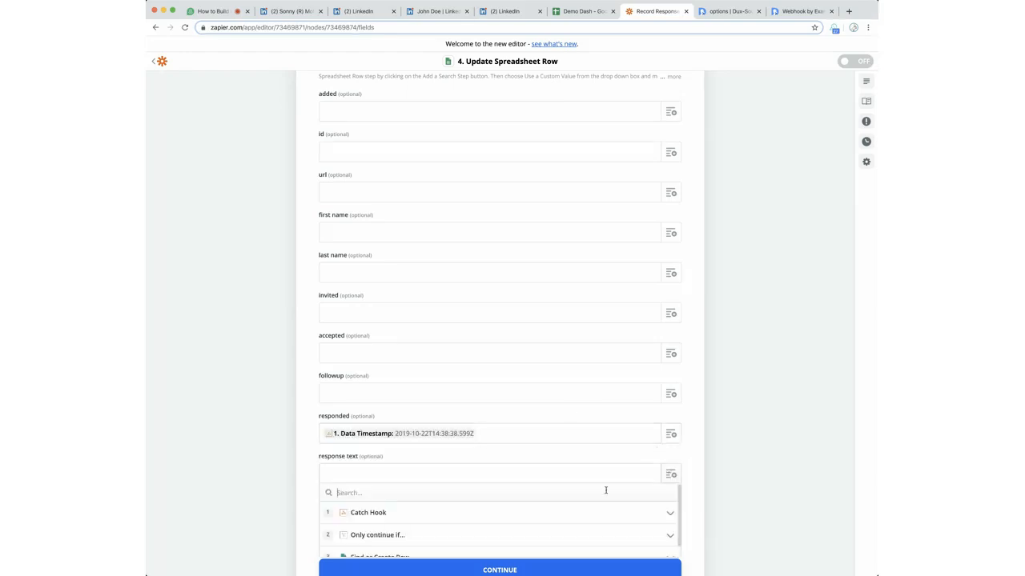
{"action": "scroll", "coordinate": [509, 527], "scroll_direction": "down", "scroll_amount": 1}
{"action": "left_click", "coordinate": [489, 501]}
{"action": "scroll", "coordinate": [485, 508], "scroll_direction": "down", "scroll_amount": 3}
{"action": "scroll", "coordinate": [480, 511], "scroll_direction": "down", "scroll_amount": 5}
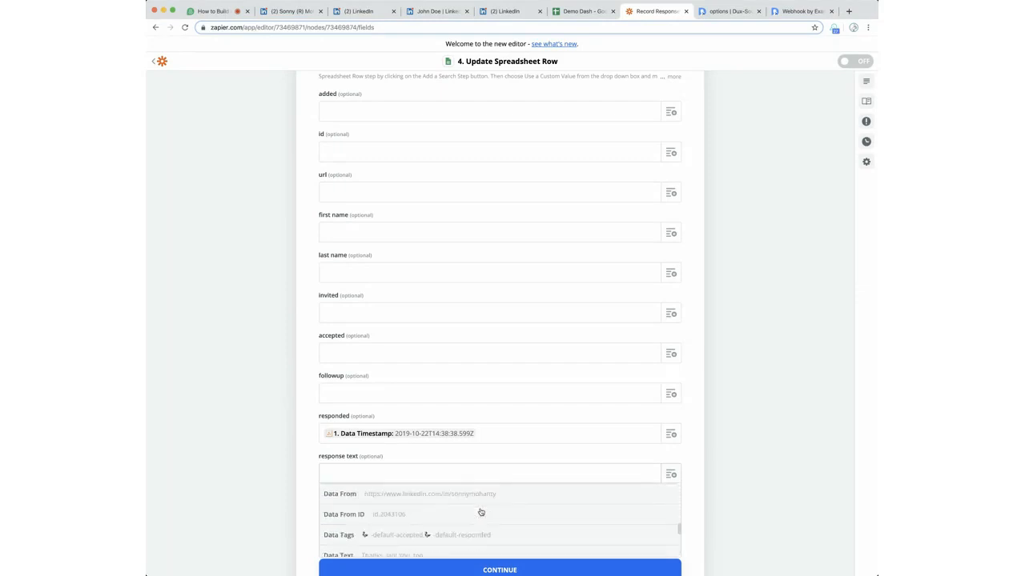
{"action": "left_click", "coordinate": [433, 494]}
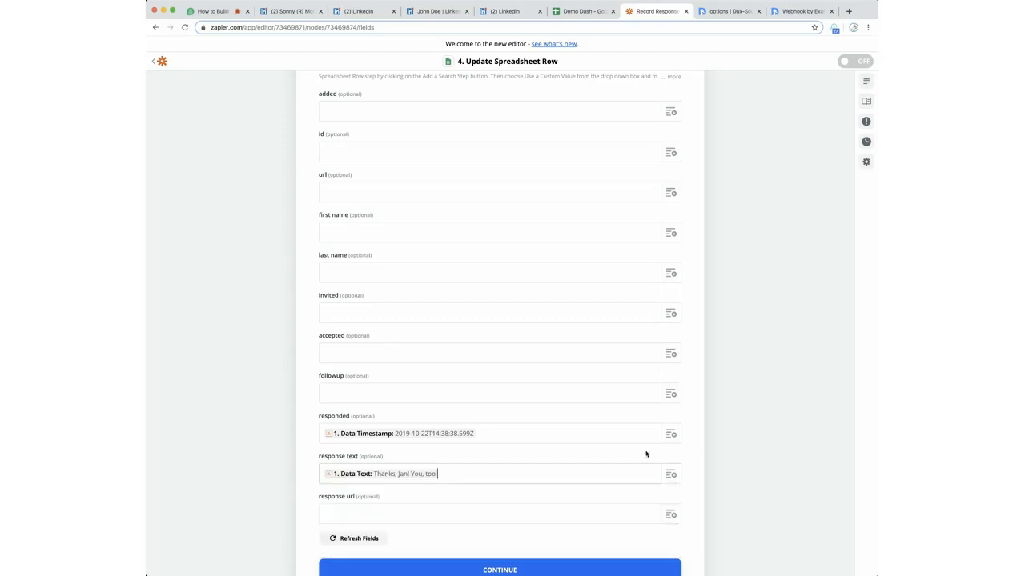
Map the response url column to Data URL from the Catch Hook step.
{"action": "left_click", "coordinate": [671, 514]}
{"action": "scroll", "coordinate": [545, 540], "scroll_direction": "down", "scroll_amount": 2}
{"action": "left_click", "coordinate": [536, 536]}
{"action": "scroll", "coordinate": [537, 533], "scroll_direction": "down", "scroll_amount": 2}
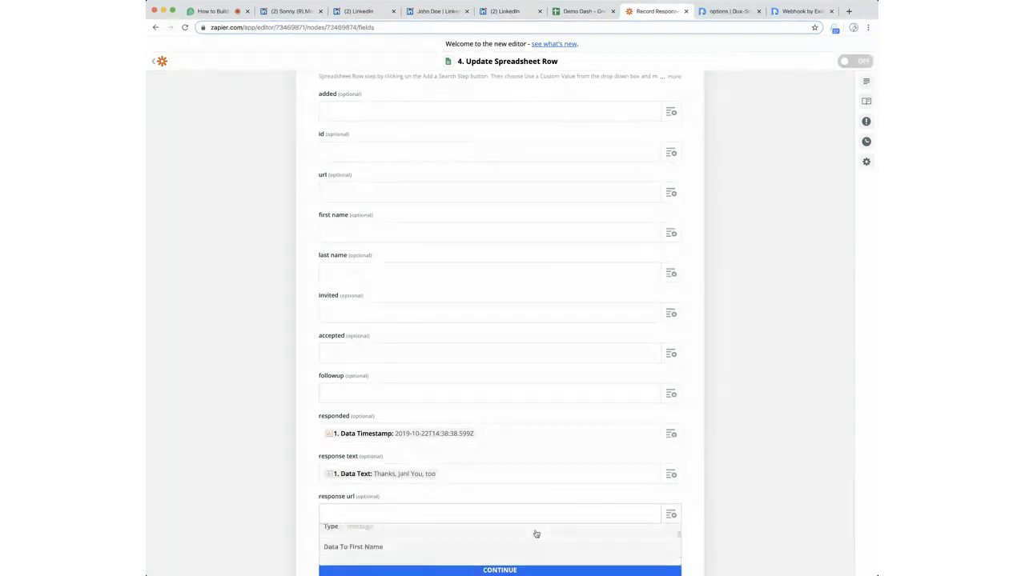
{"action": "scroll", "coordinate": [536, 534], "scroll_direction": "down", "scroll_amount": 4}
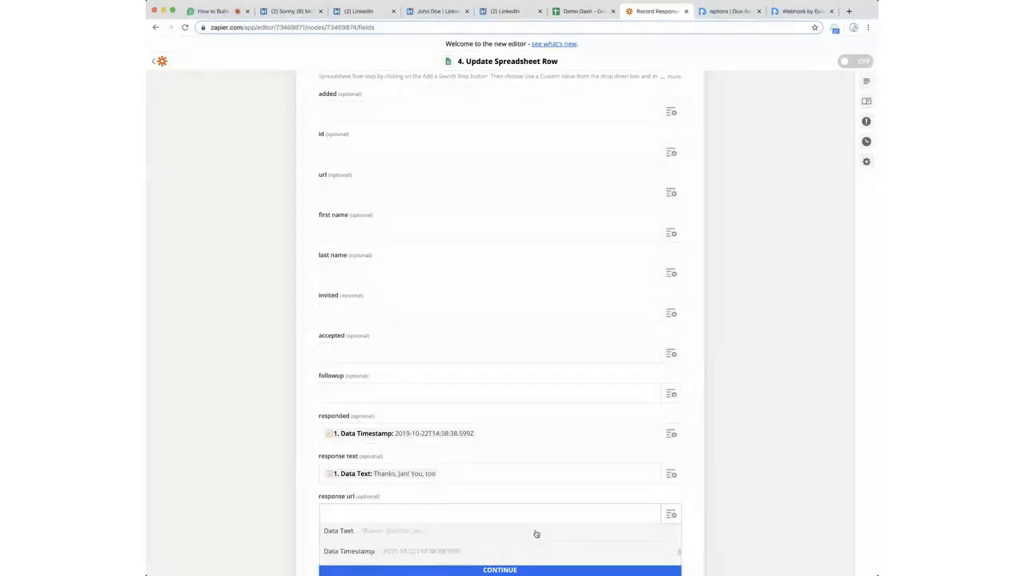
{"action": "scroll", "coordinate": [536, 534], "scroll_direction": "down", "scroll_amount": 2}
{"action": "left_click", "coordinate": [535, 531]}
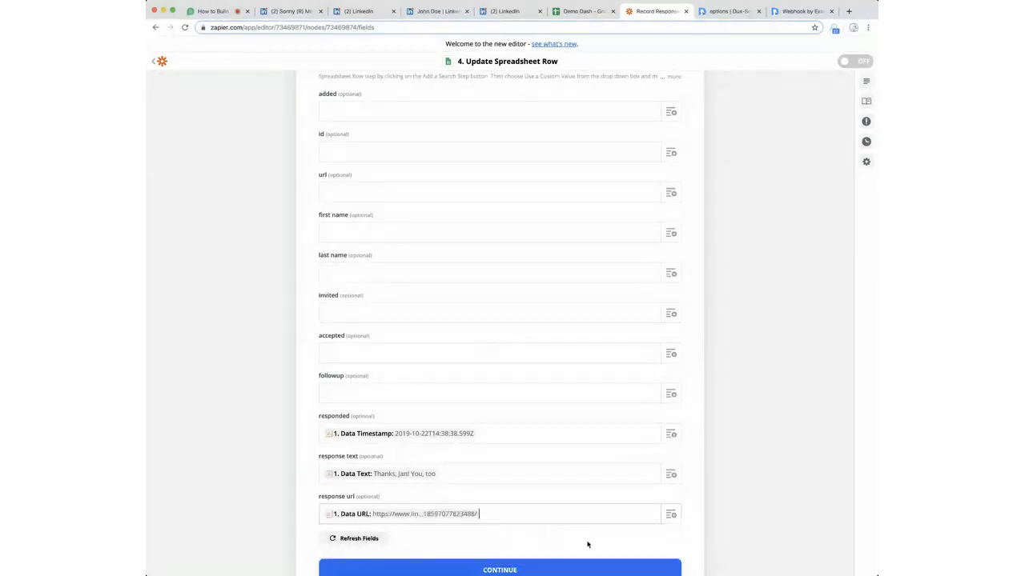
Accept the customized row fields and retest the Update Spreadsheet Row step, reviewing the data it sends.
{"action": "scroll", "coordinate": [750, 490], "scroll_direction": "down", "scroll_amount": 1}
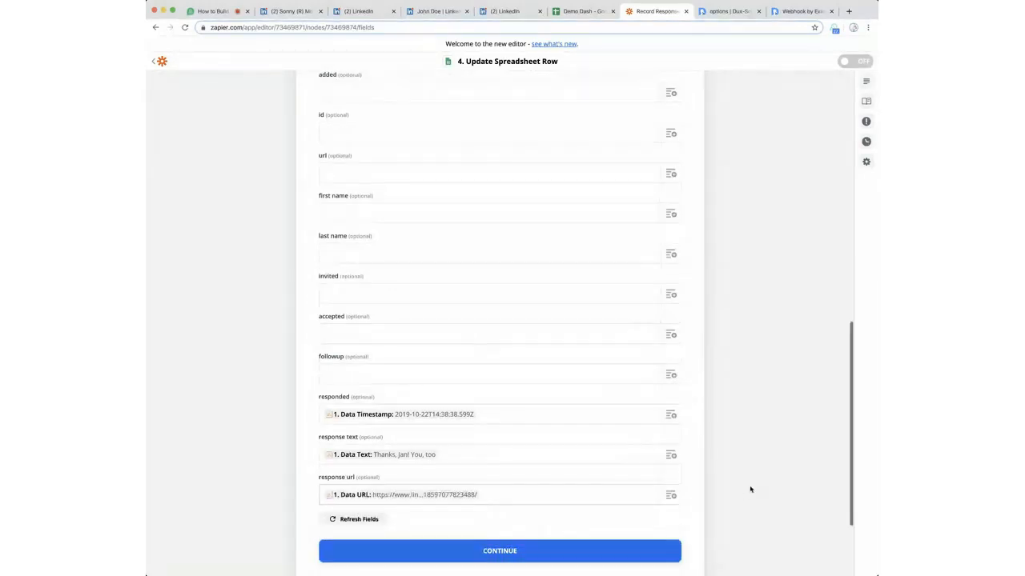
{"action": "left_click", "coordinate": [482, 551]}
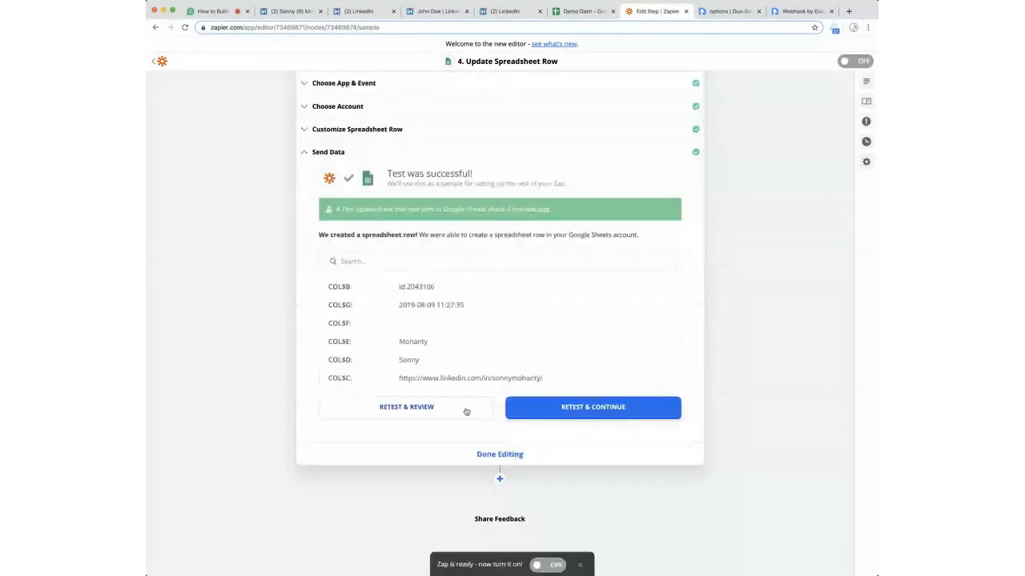
{"action": "left_click", "coordinate": [450, 400]}
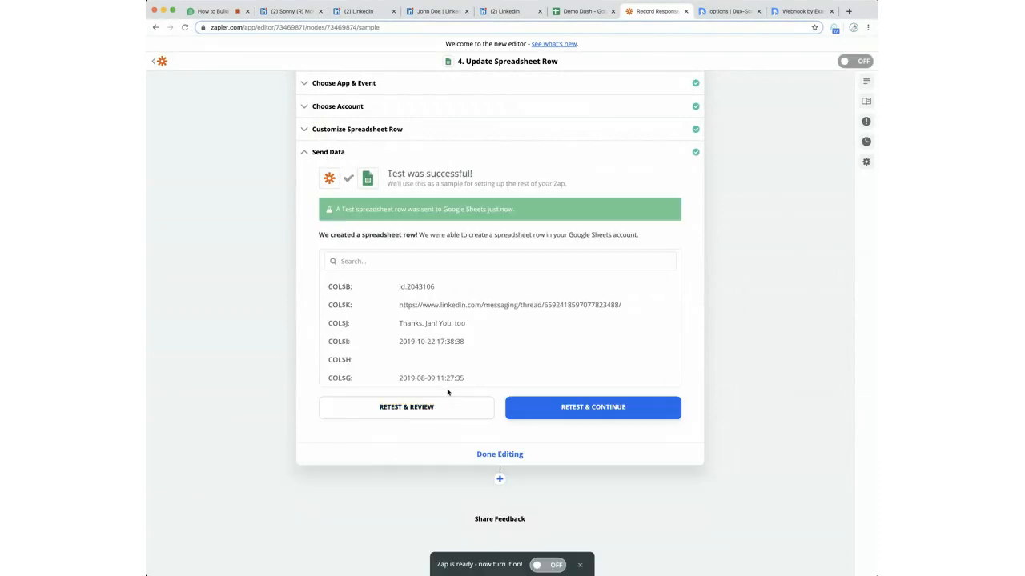
In the Demo Dash sheet, fit the responded, response text and response url columns to their contents and review the updated row.
{"action": "left_click", "coordinate": [566, 14]}
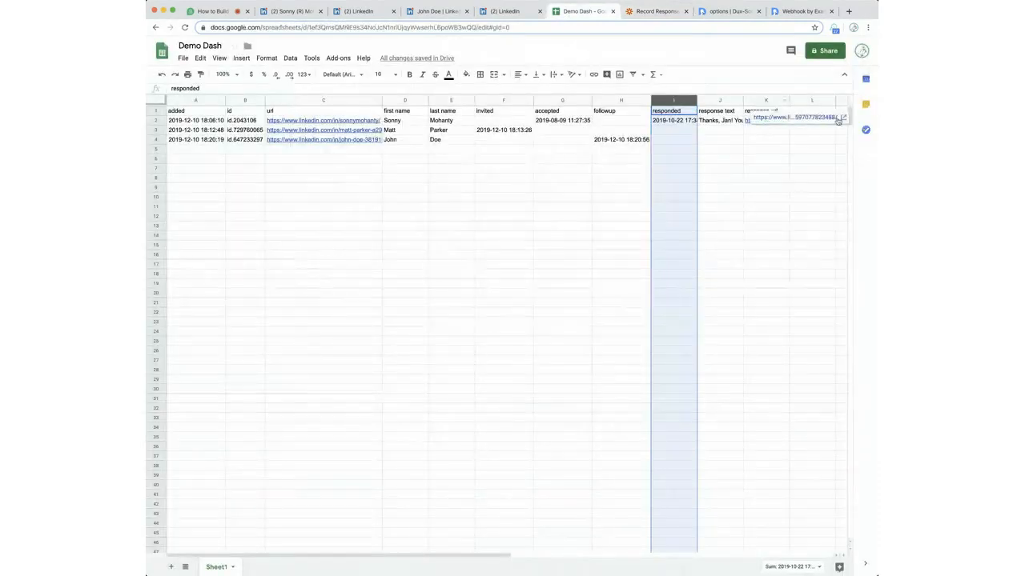
{"action": "double_click", "coordinate": [697, 100]}
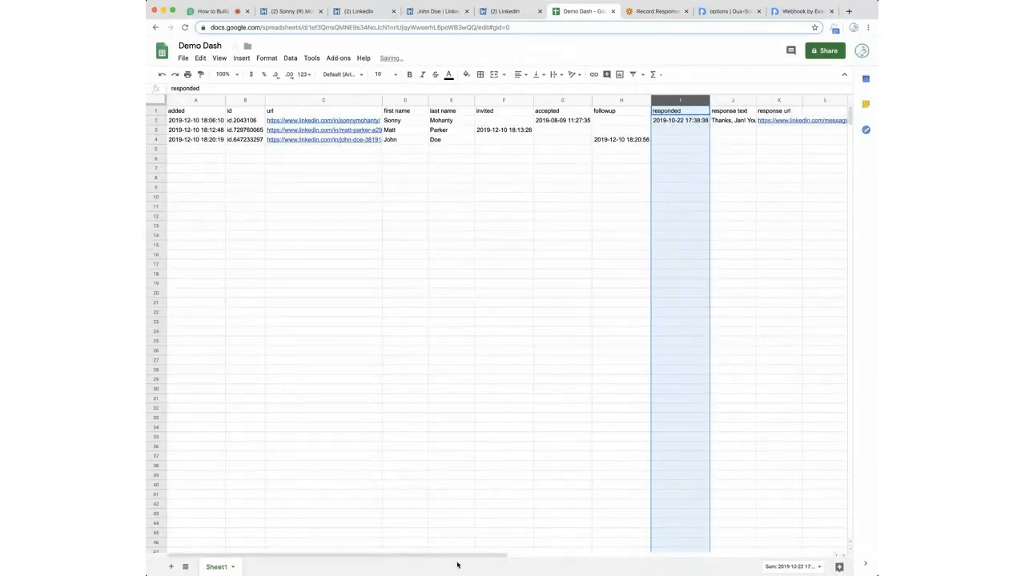
{"action": "left_click_drag", "start_coordinate": [450, 555], "coordinate": [597, 545]}
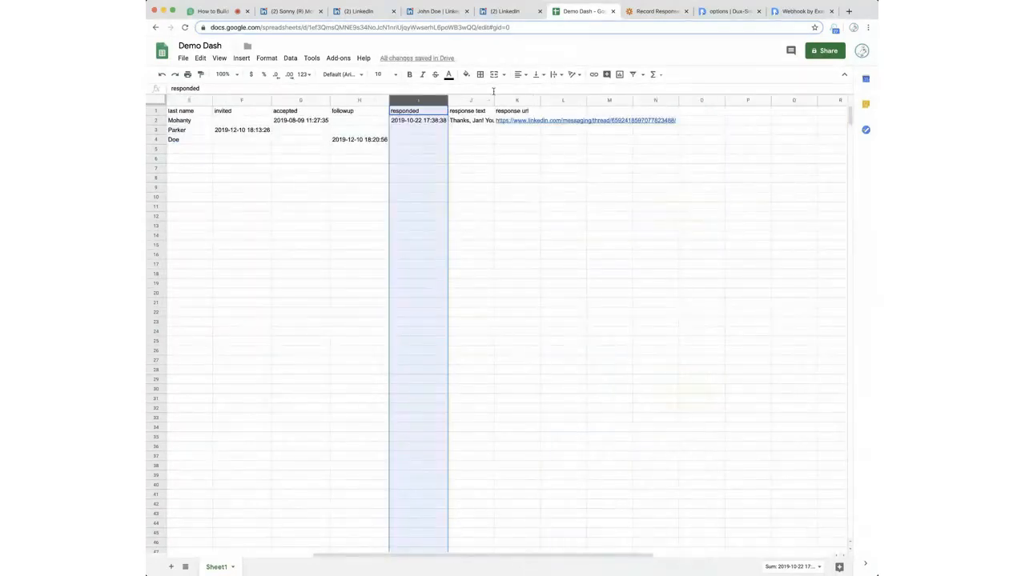
{"action": "left_click_drag", "start_coordinate": [493, 100], "coordinate": [508, 100]}
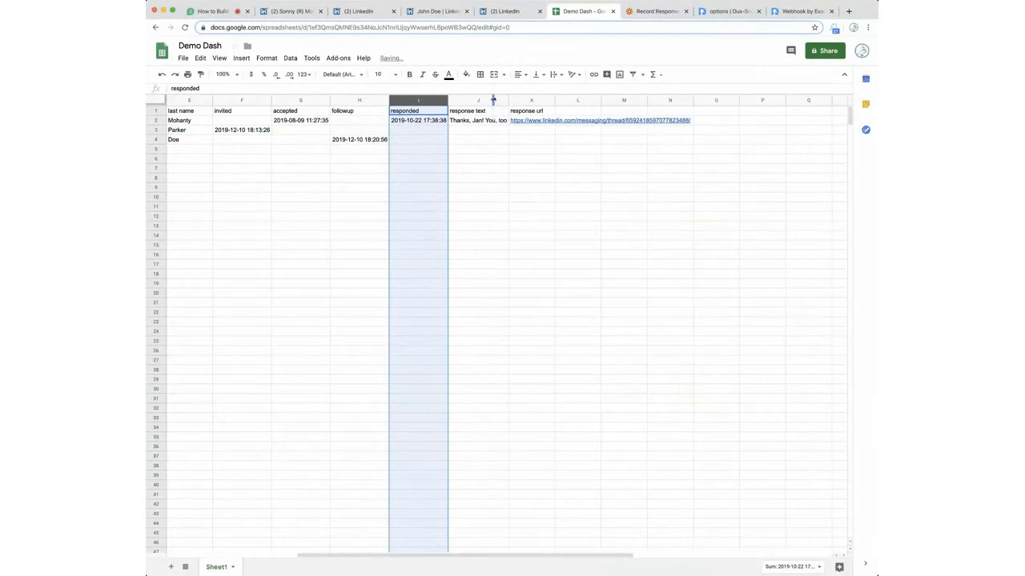
{"action": "double_click", "coordinate": [555, 100]}
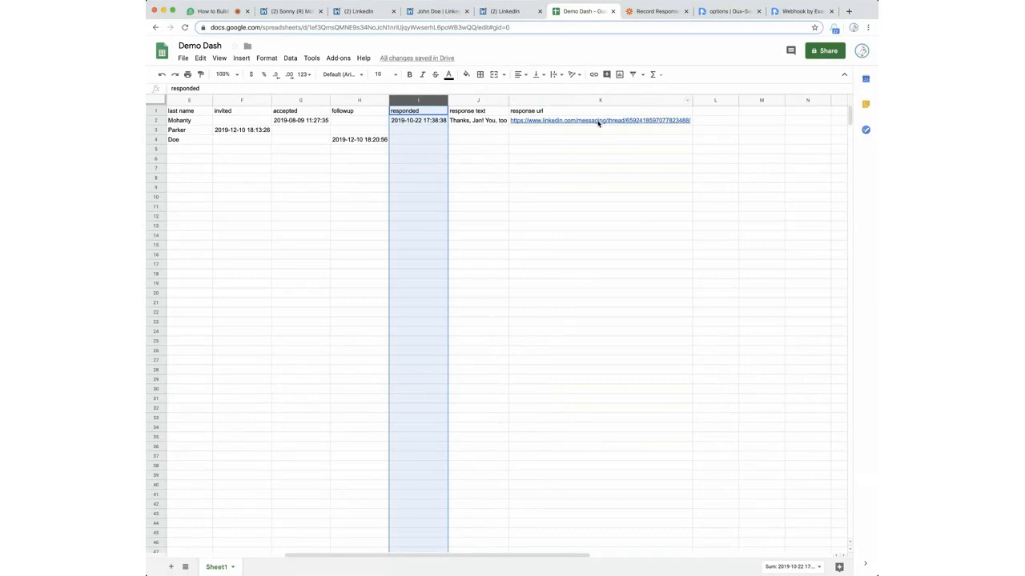
{"action": "scroll", "coordinate": [429, 553], "scroll_direction": "left", "scroll_amount": 2}
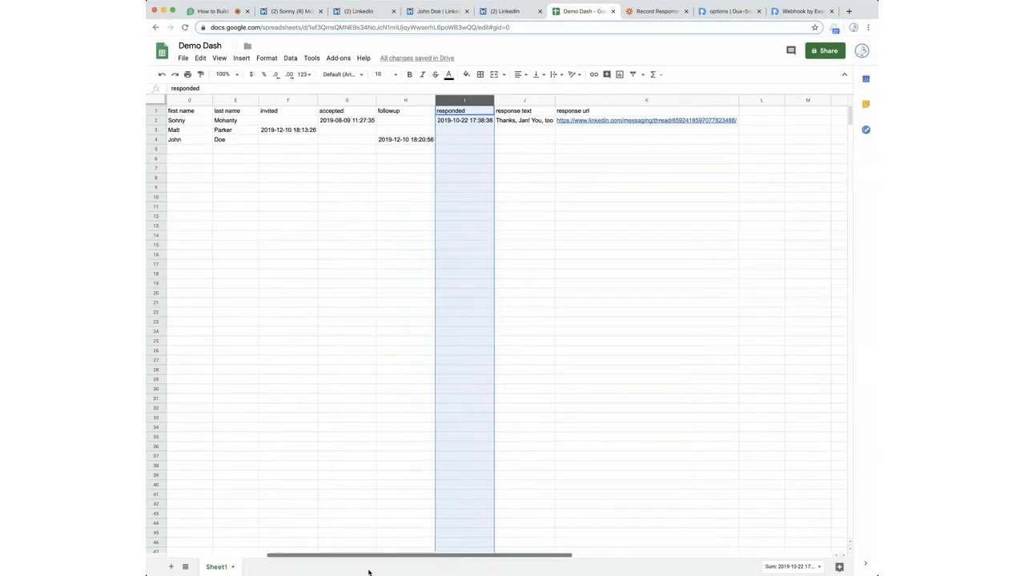
{"action": "scroll", "coordinate": [369, 572], "scroll_direction": "left", "scroll_amount": 3}
{"action": "left_click", "coordinate": [539, 307]}
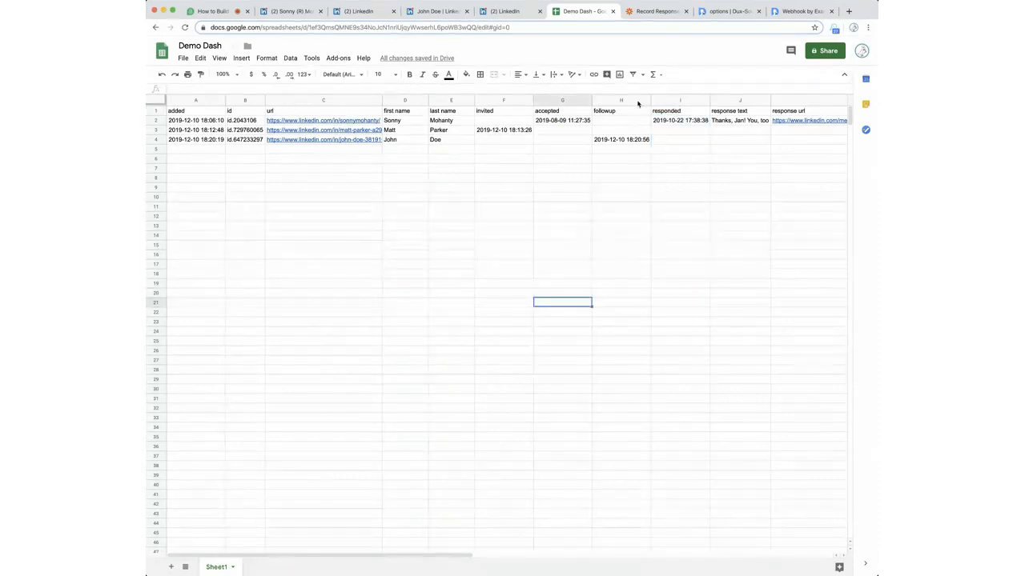
Back in Zapier, finish editing the update step, turn on the Record Response Zap and return to the Zaps list.
{"action": "left_click", "coordinate": [648, 11]}
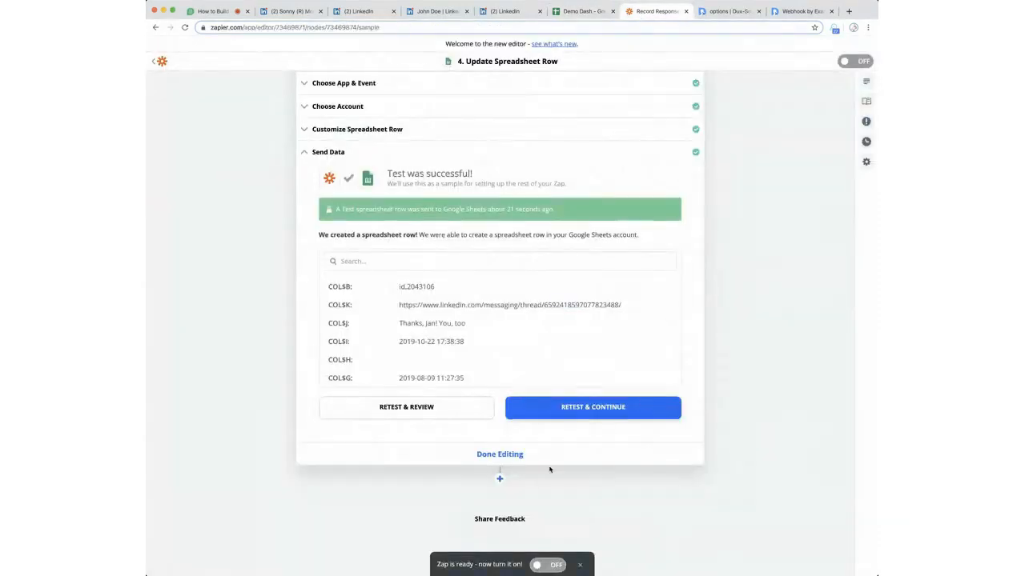
{"action": "left_click", "coordinate": [526, 458]}
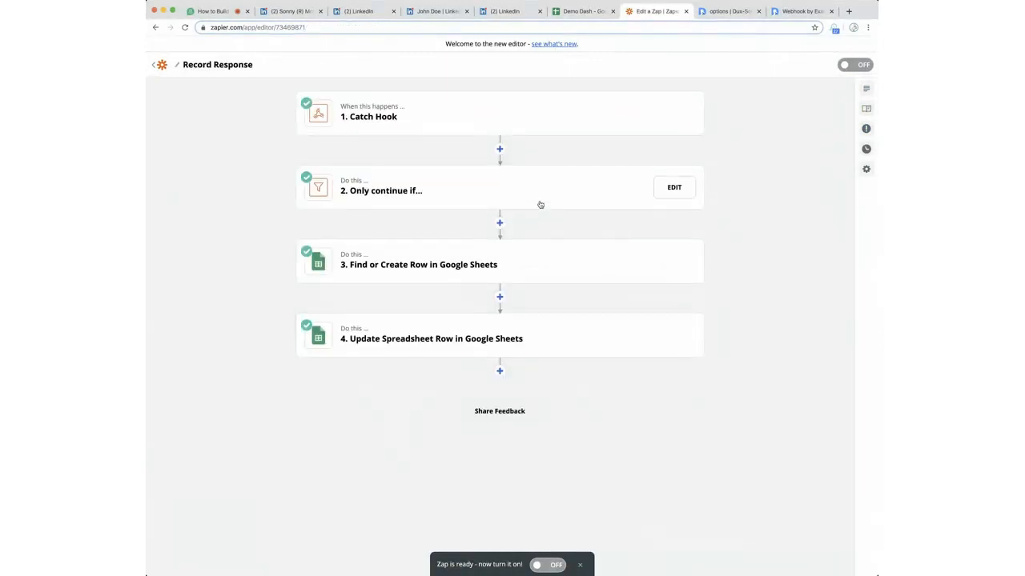
{"action": "left_click", "coordinate": [849, 65]}
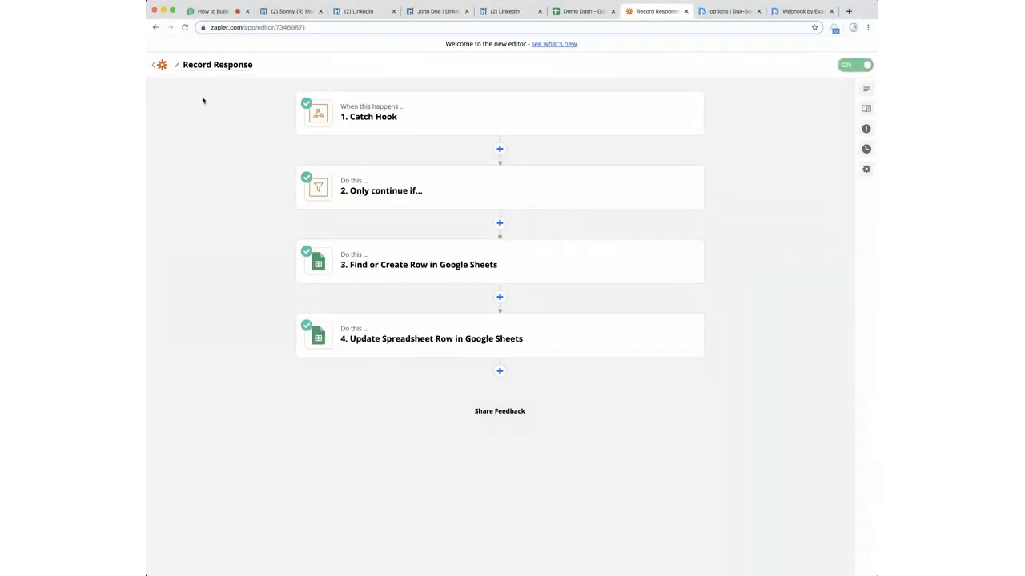
{"action": "left_click", "coordinate": [153, 65]}
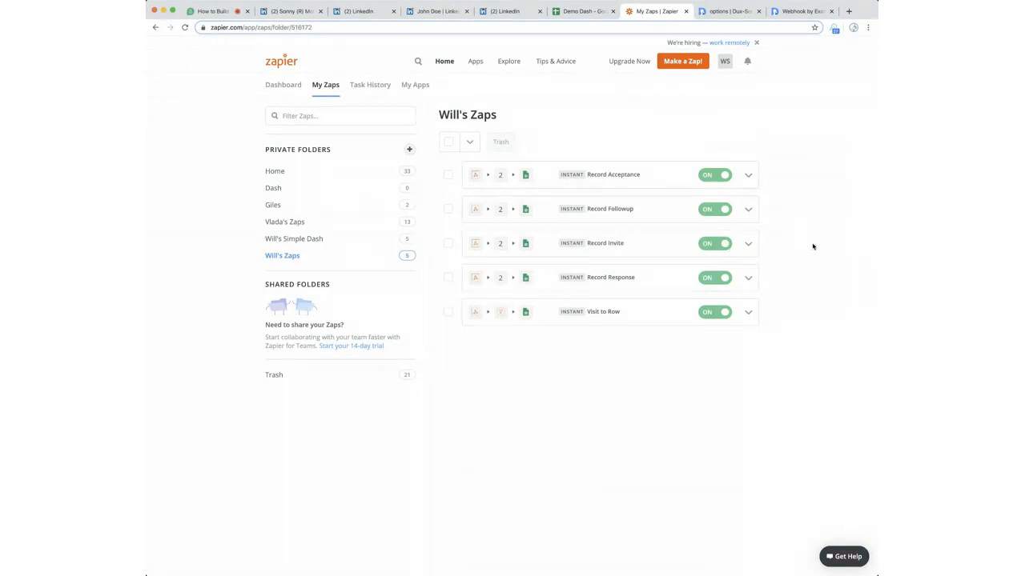
Review the Demo Dash sheet and the attendee questions in the webinar's public chat.
{"action": "left_click", "coordinate": [592, 12]}
{"action": "left_click", "coordinate": [621, 158]}
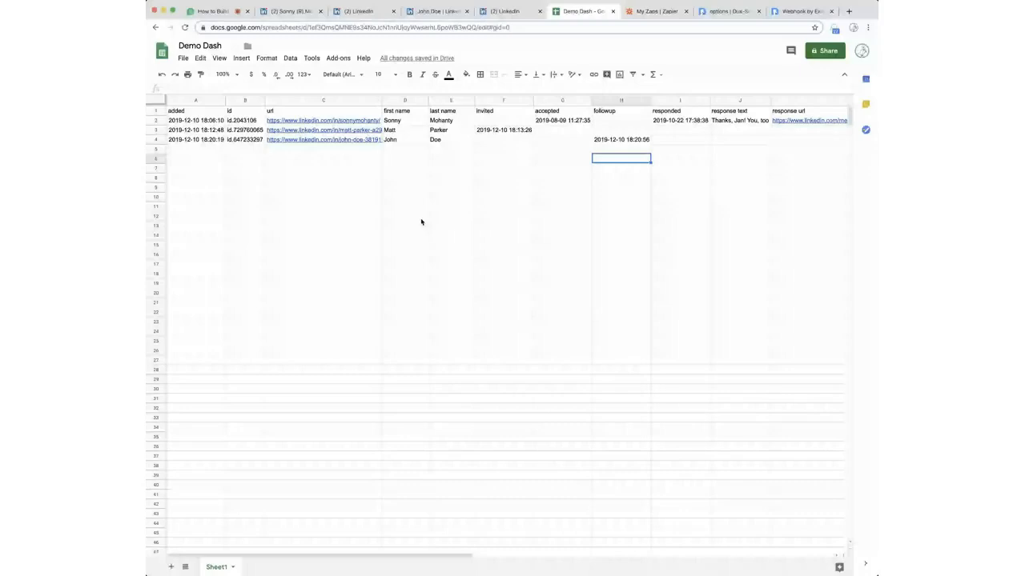
{"action": "left_click", "coordinate": [219, 13]}
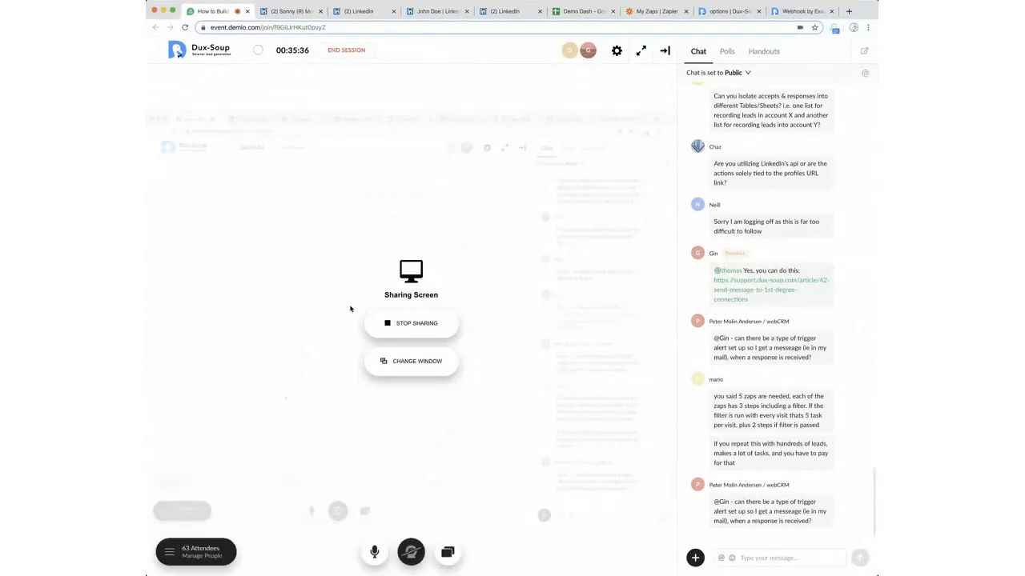
{"action": "left_click", "coordinate": [409, 324]}
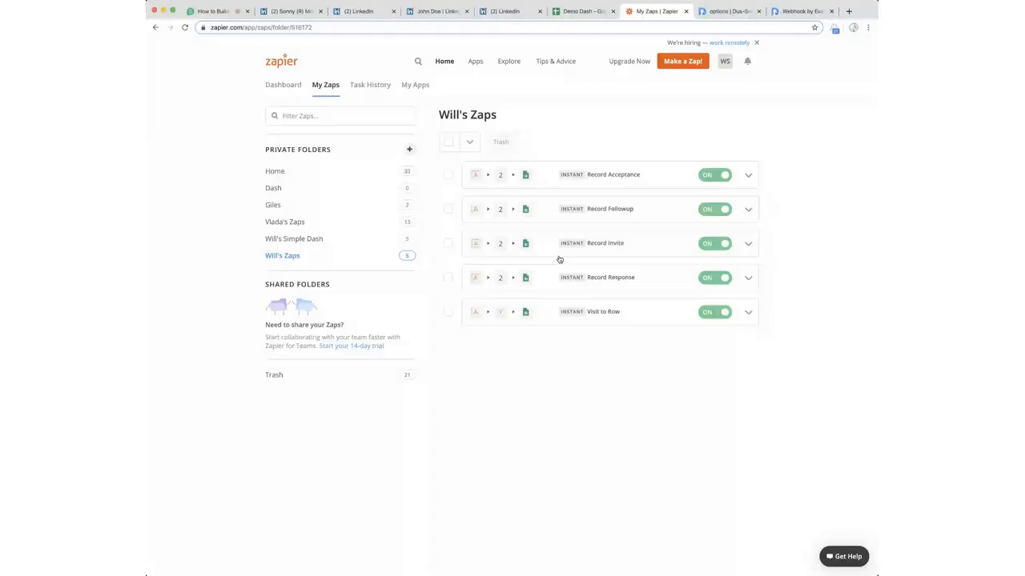
Open the Record Invite Zap in Zapier, insert a Formatter step right after the filter and list its available action events.
{"action": "left_click", "coordinate": [601, 251]}
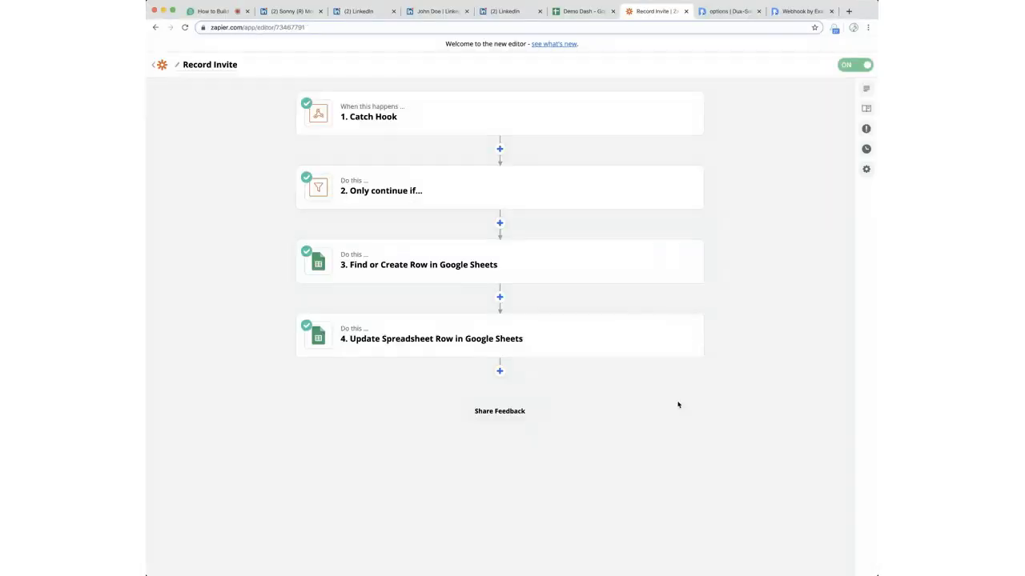
{"action": "left_click", "coordinate": [499, 223]}
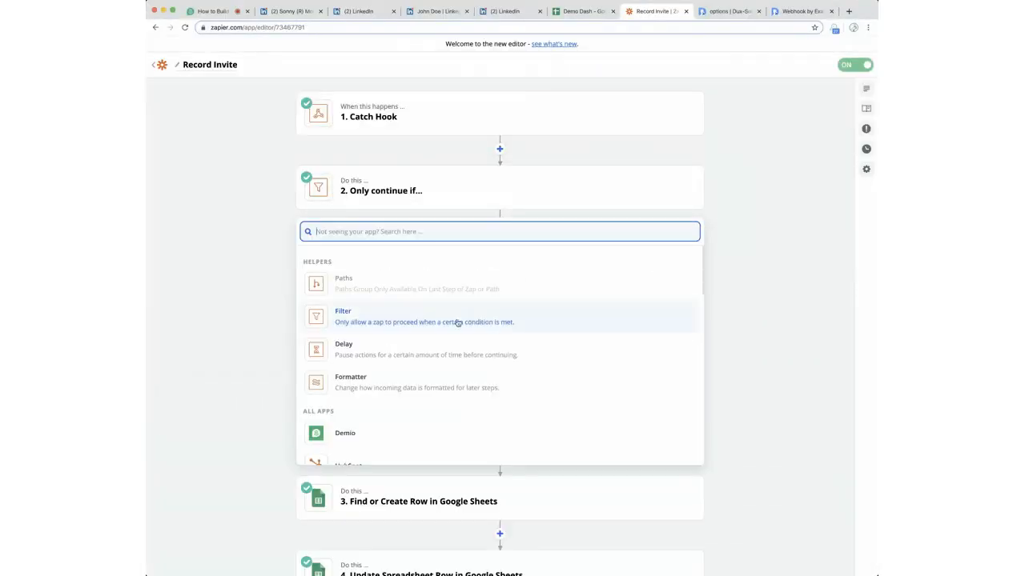
{"action": "left_click", "coordinate": [376, 383]}
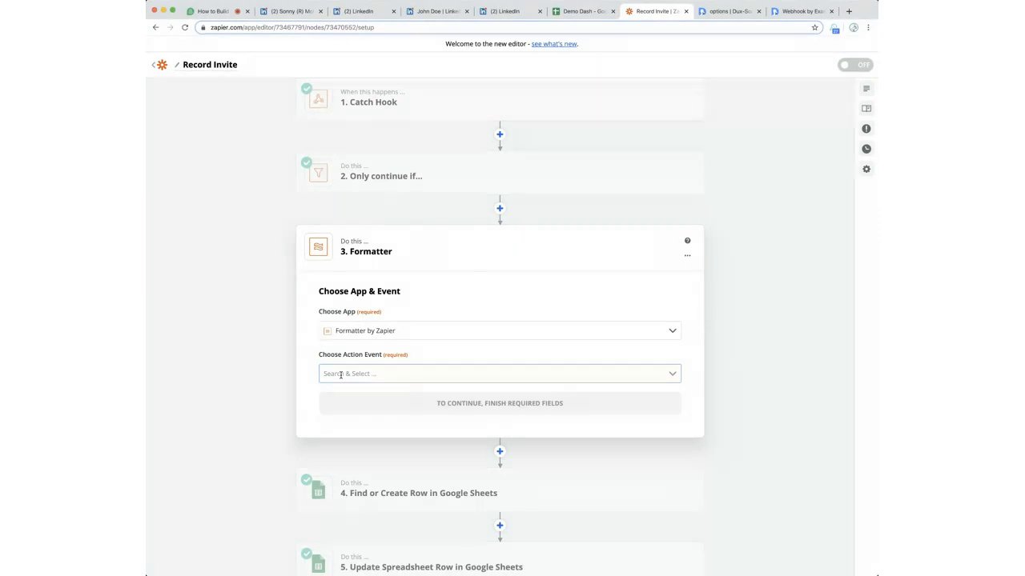
{"action": "left_click", "coordinate": [341, 375]}
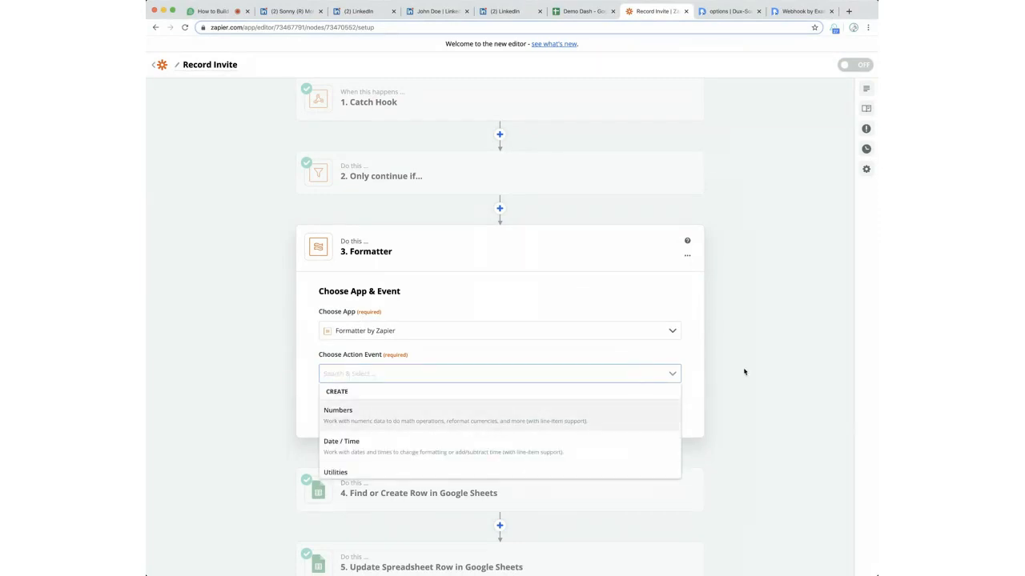
{"action": "left_click", "coordinate": [698, 385]}
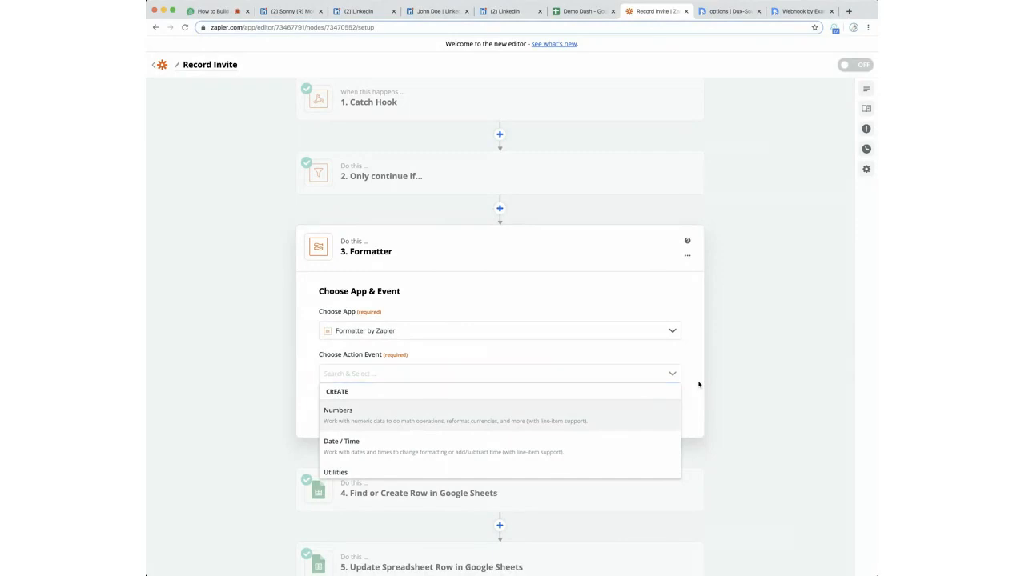
Delete the Formatter step from the Record Invite Zap and turn that Zap back on from the Zaps list.
{"action": "left_click", "coordinate": [686, 256]}
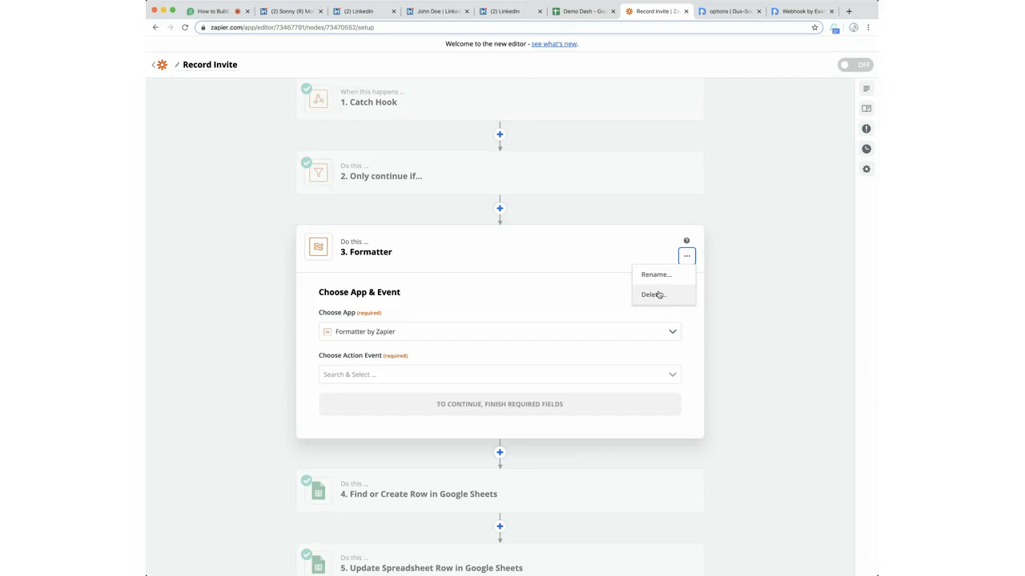
{"action": "left_click", "coordinate": [654, 294]}
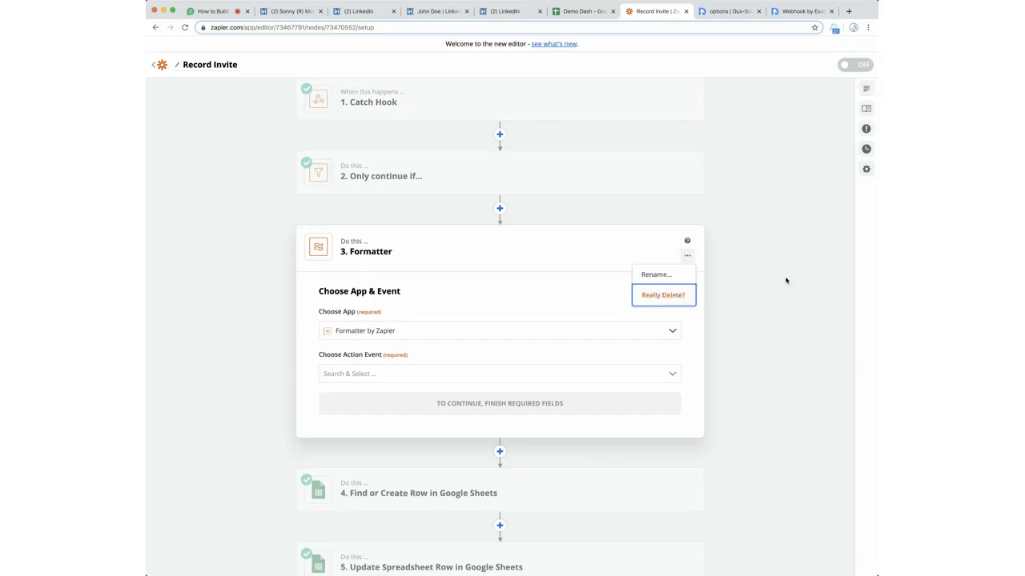
{"action": "left_click", "coordinate": [651, 298]}
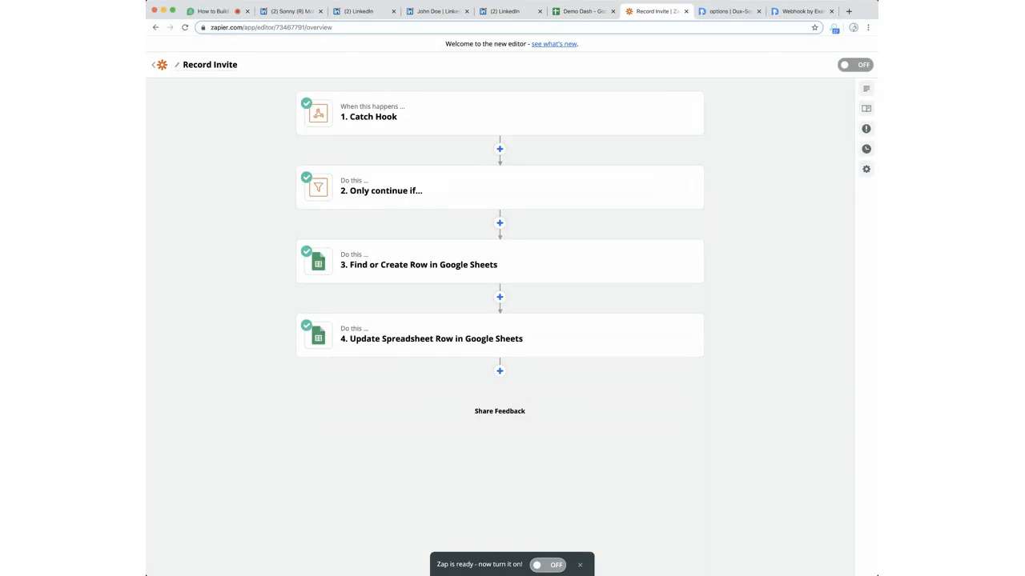
{"action": "left_click", "coordinate": [156, 66]}
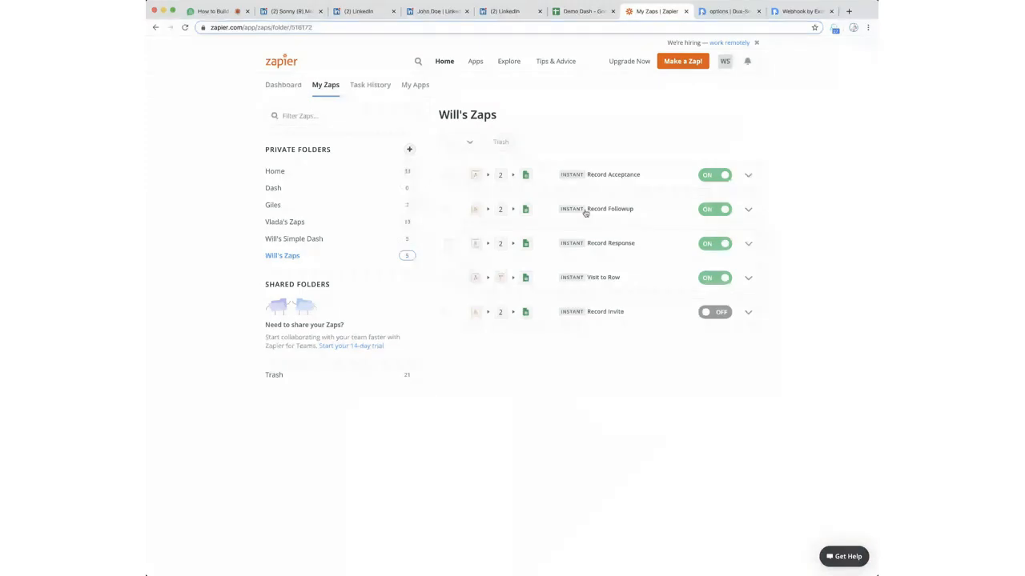
{"action": "left_click", "coordinate": [712, 313]}
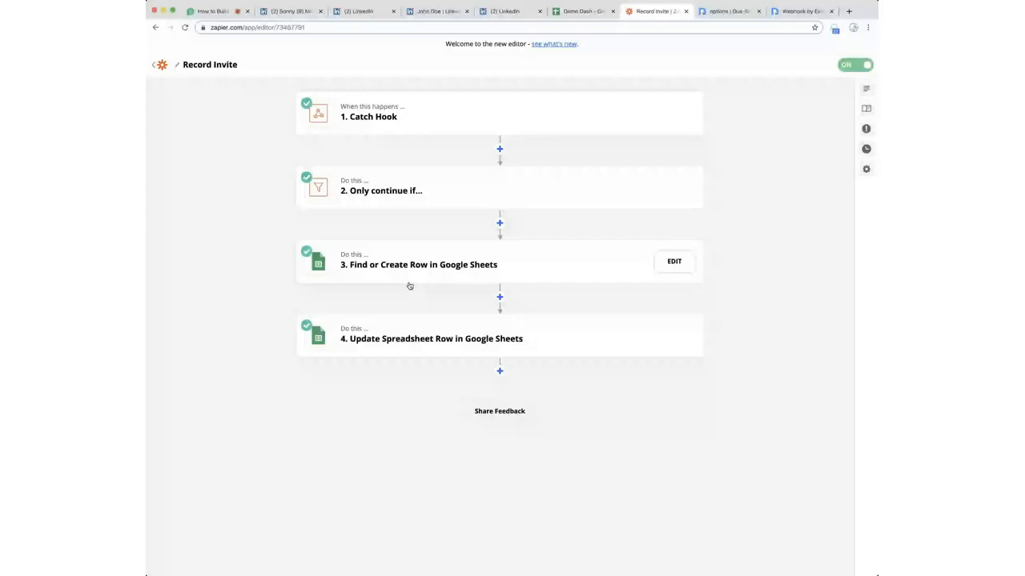
Open the Find or Create Row step of the Record Invite Zap, and fit the Demo Dash sheet's url column to its contents.
{"action": "left_click", "coordinate": [409, 284]}
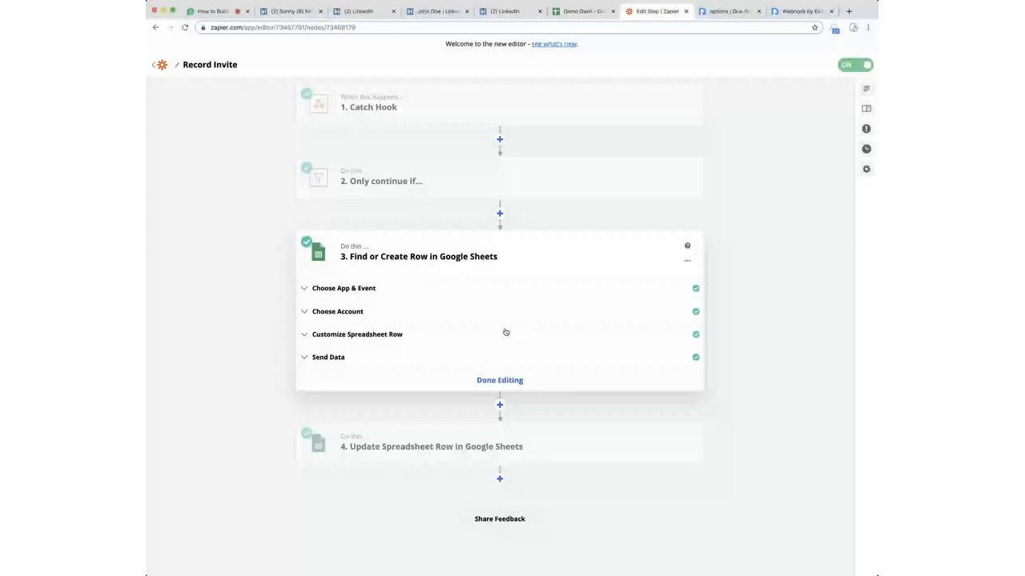
{"action": "left_click", "coordinate": [583, 11]}
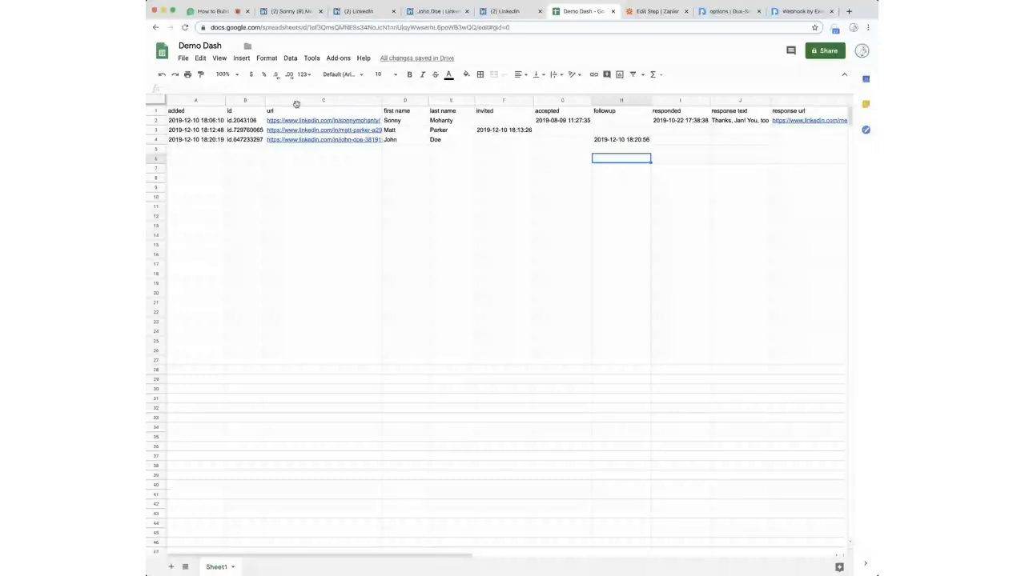
{"action": "left_click", "coordinate": [323, 494]}
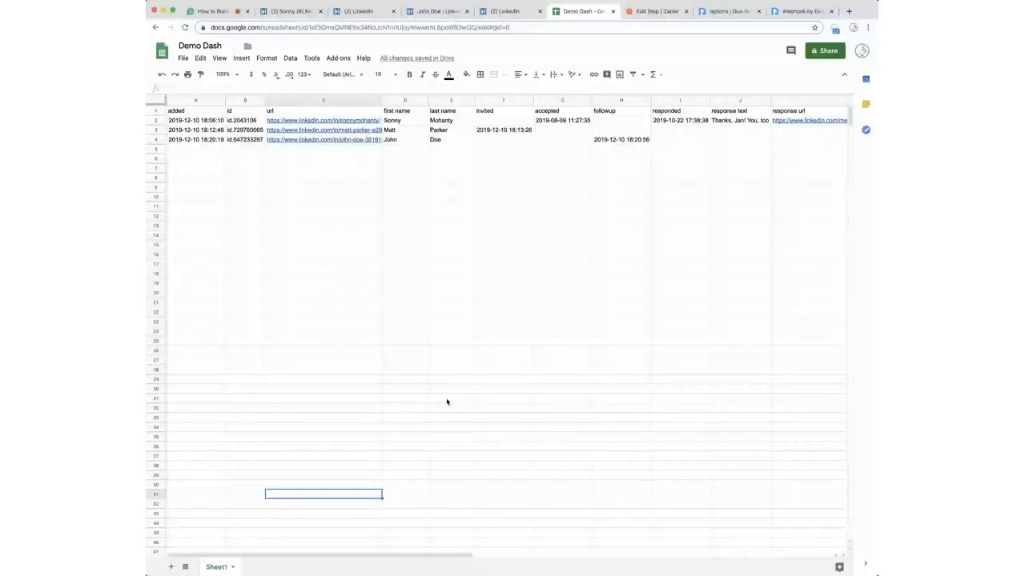
{"action": "double_click", "coordinate": [382, 99]}
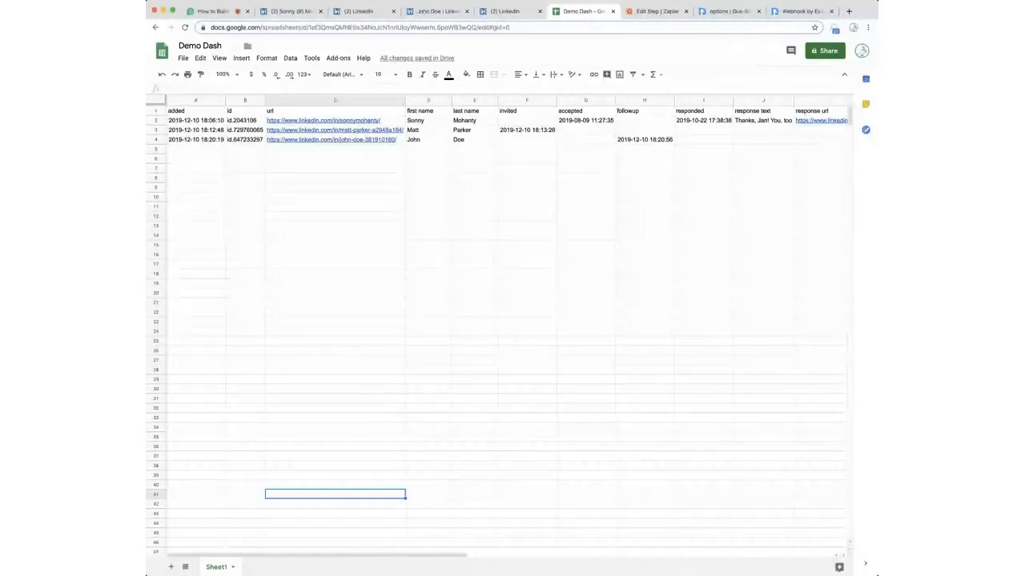
Back in Zapier, open the Record Response Zap and add an Email by Zapier step with Send Outbound Email after the row update.
{"action": "left_click", "coordinate": [645, 12]}
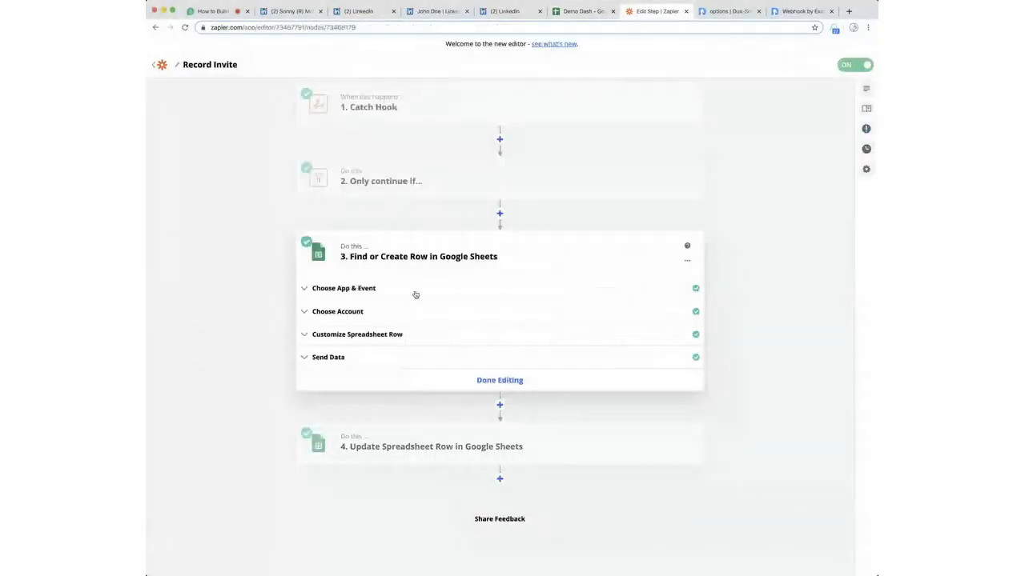
{"action": "left_click", "coordinate": [155, 65]}
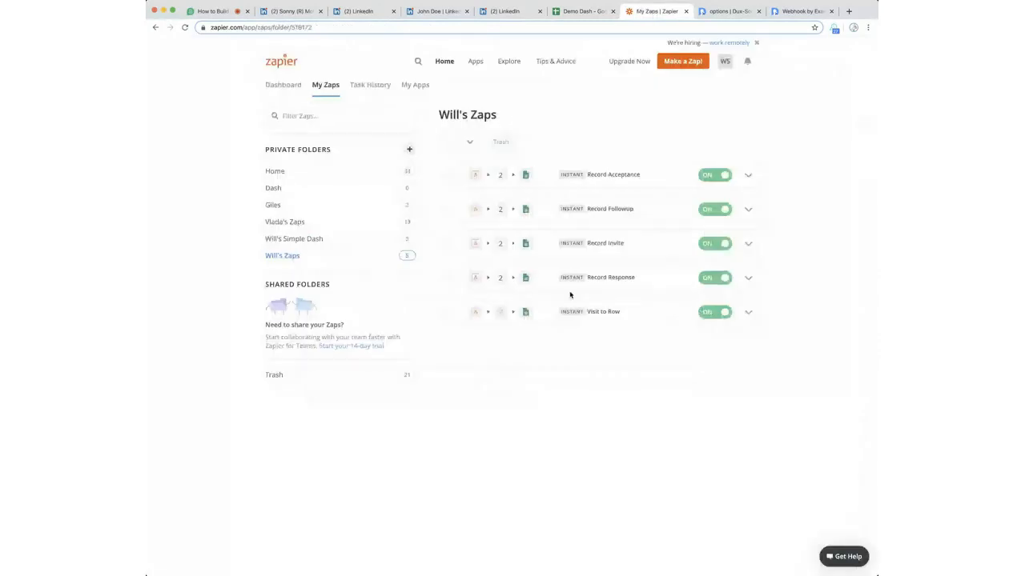
{"action": "left_click", "coordinate": [616, 278]}
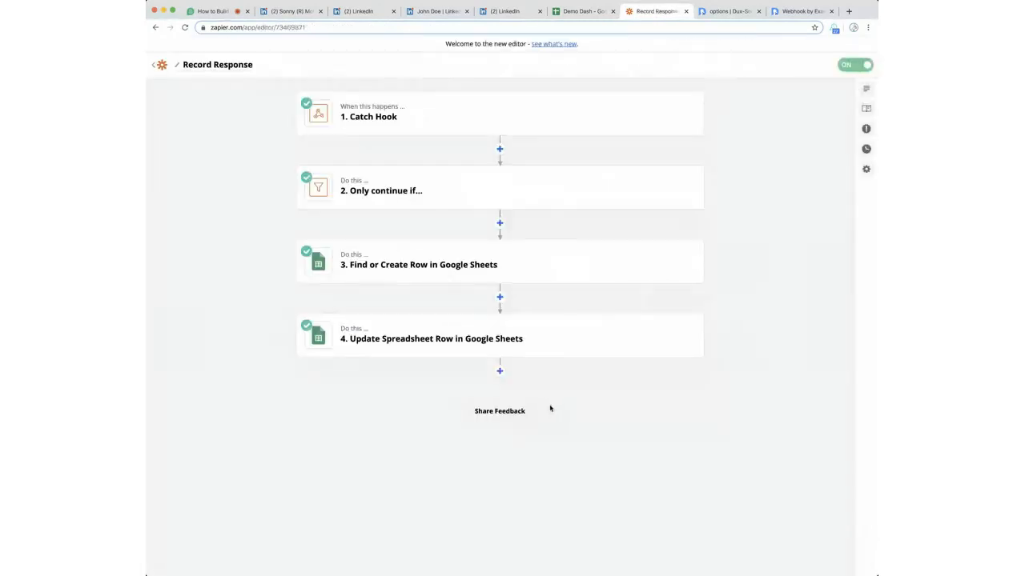
{"action": "left_click", "coordinate": [499, 373]}
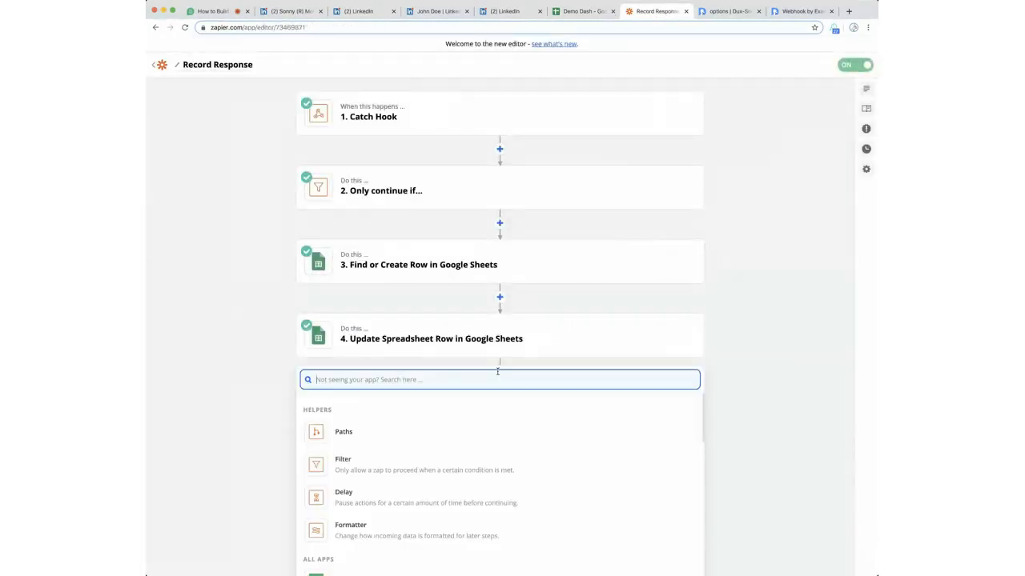
{"action": "type", "text": "email"}
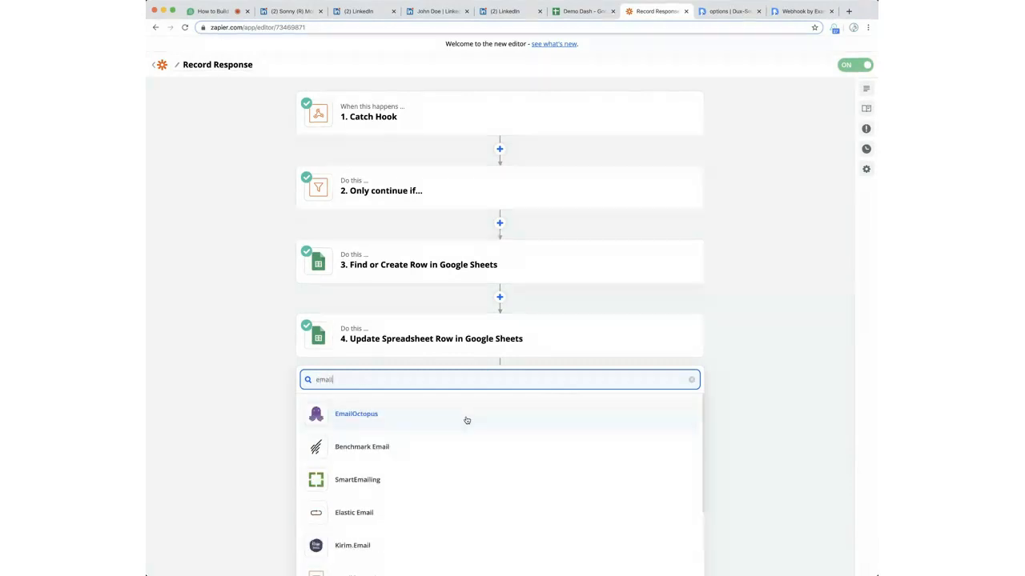
{"action": "scroll", "coordinate": [430, 491], "scroll_direction": "down", "scroll_amount": 2}
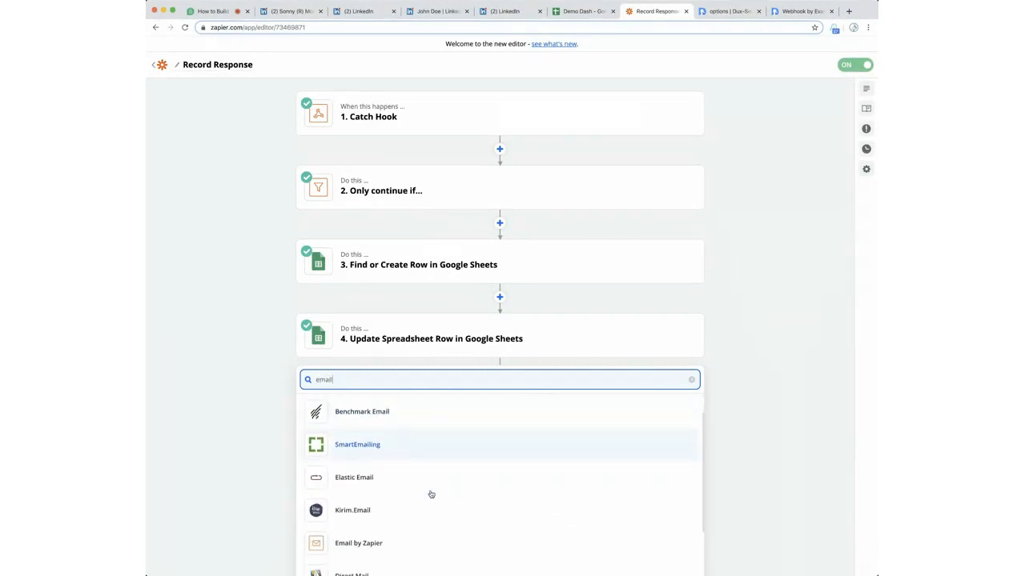
{"action": "left_click", "coordinate": [364, 542]}
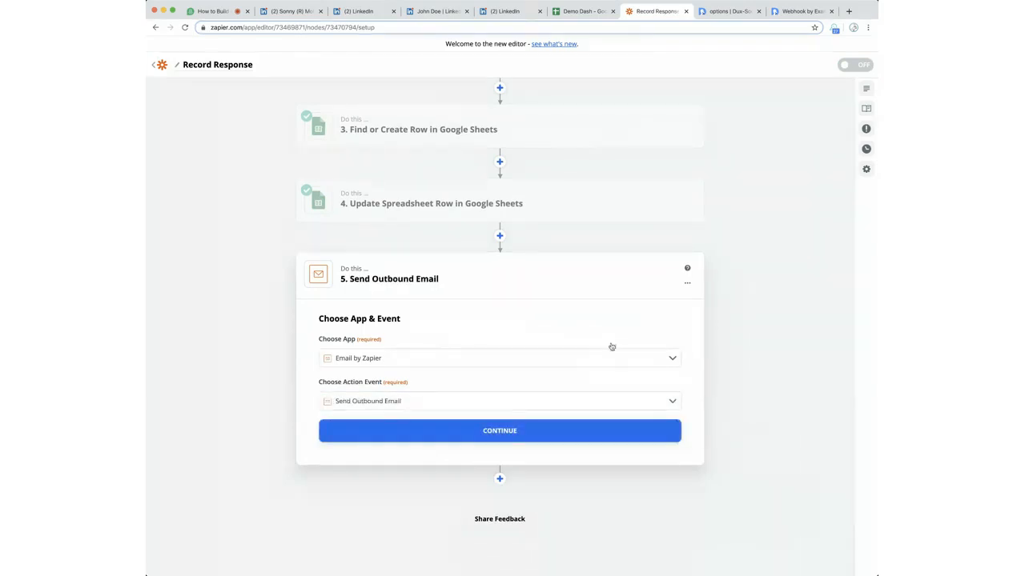
Delete the Send Outbound Email step from the Record Response Zap and return to the Zaps list.
{"action": "left_click", "coordinate": [686, 283]}
{"action": "left_click", "coordinate": [676, 324]}
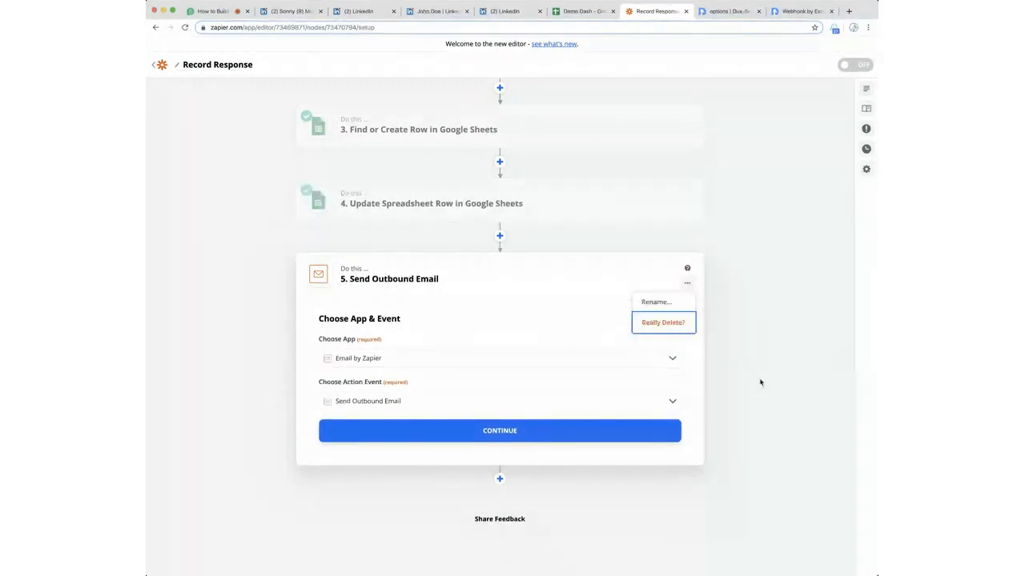
{"action": "left_click", "coordinate": [658, 324]}
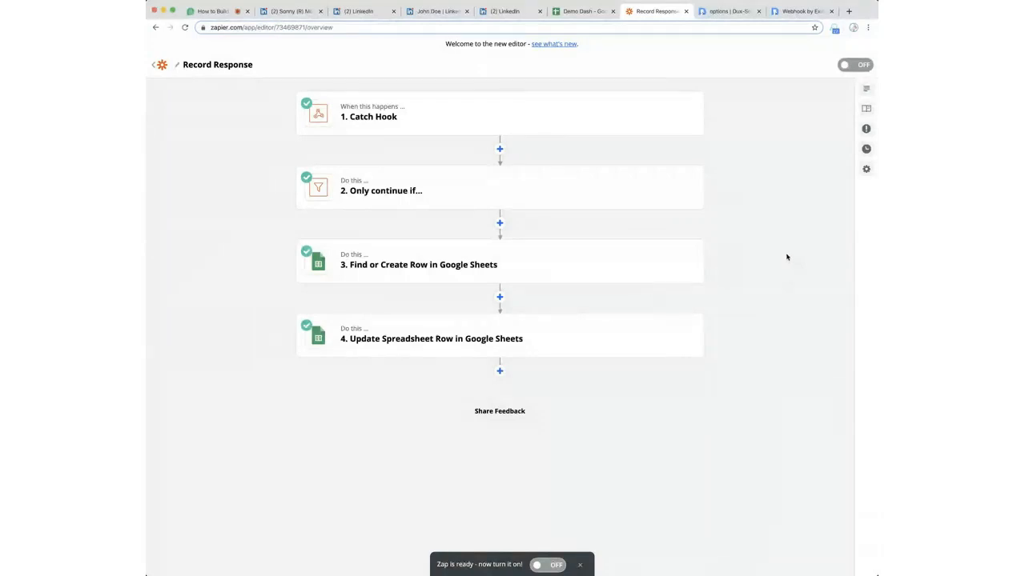
{"action": "mouse_move", "coordinate": [693, 262]}
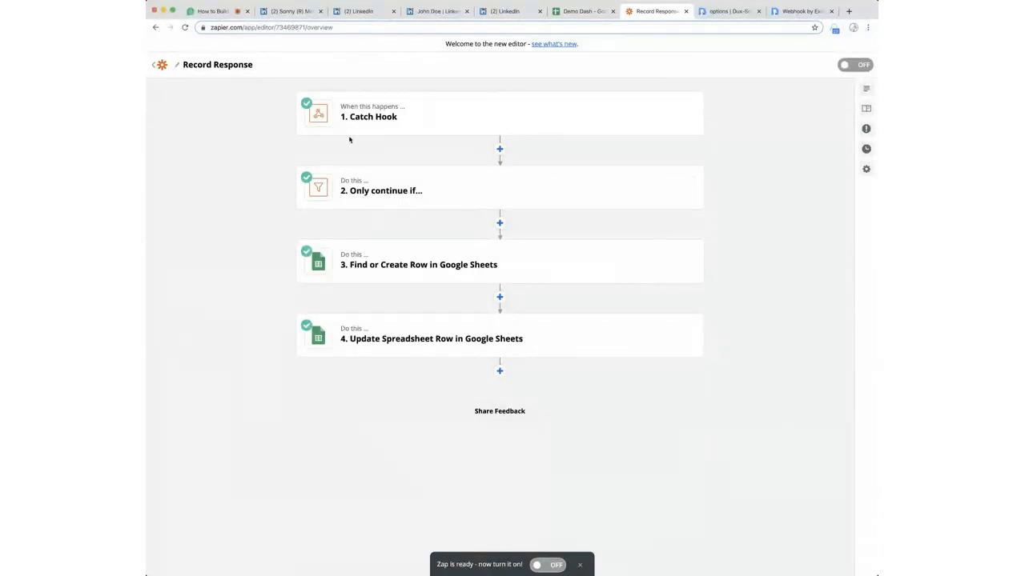
{"action": "left_click", "coordinate": [154, 64]}
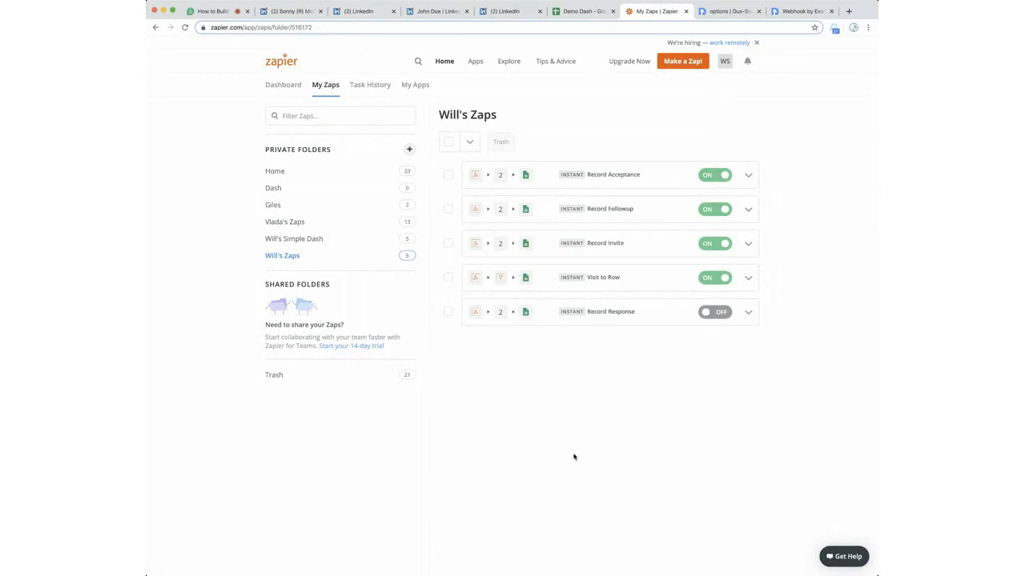
Look over the Demo Dash sheet once more and check the latest messages in the webinar's public chat.
{"action": "left_click", "coordinate": [575, 11]}
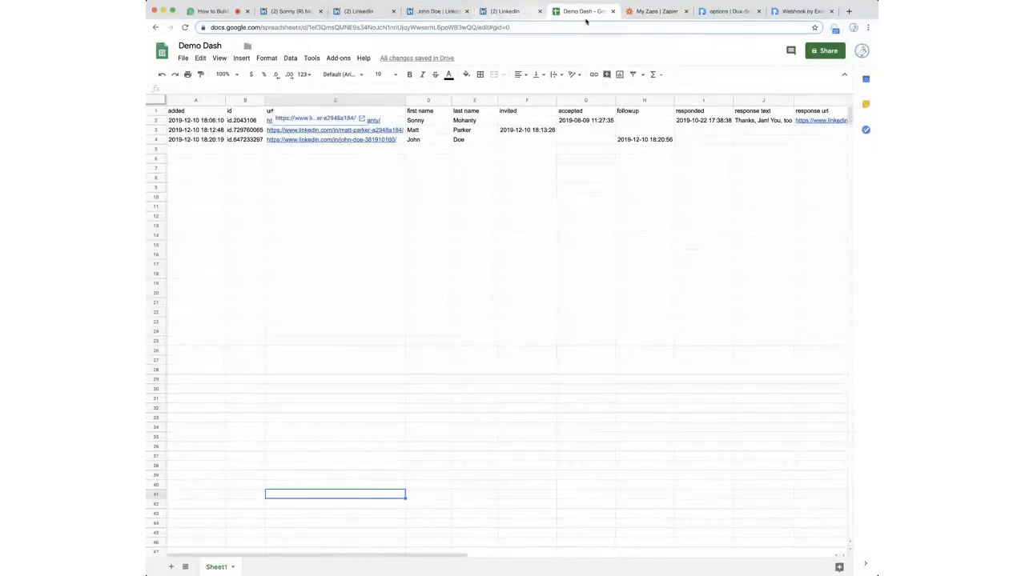
{"action": "left_click", "coordinate": [214, 12]}
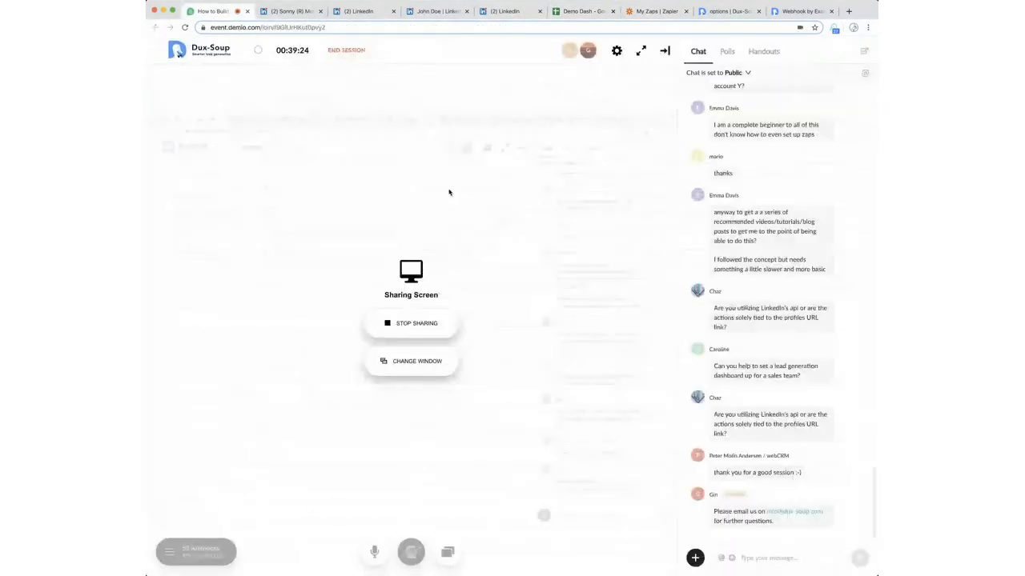